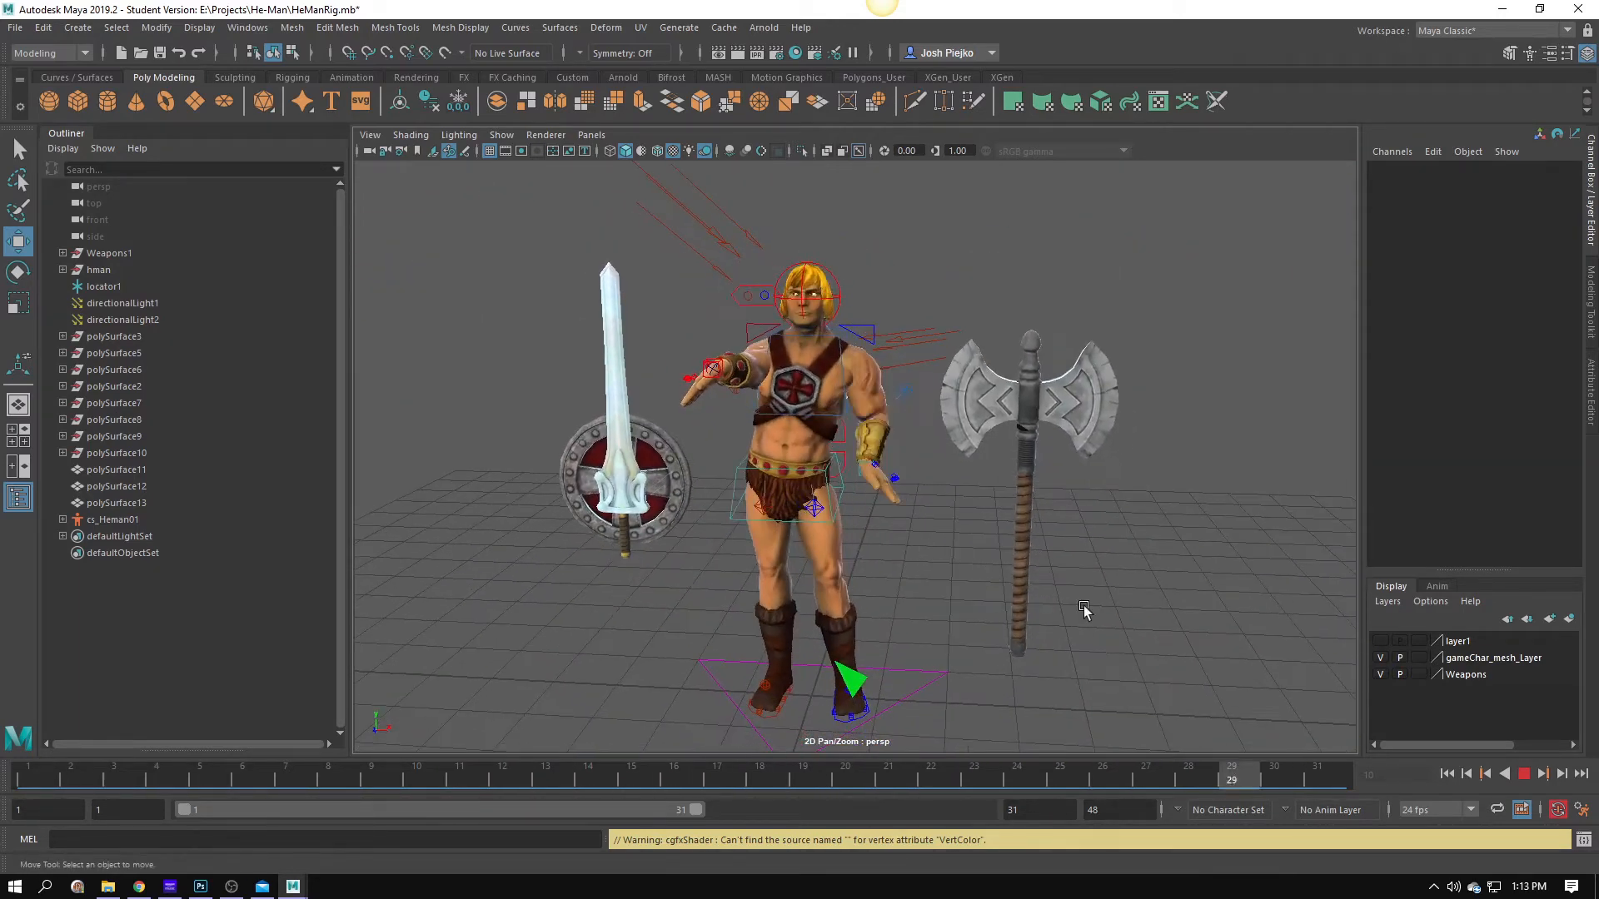
Stop the playback, return to frame 1 and show layer1 with the axe's flame meshes.
left_click(1524, 777)
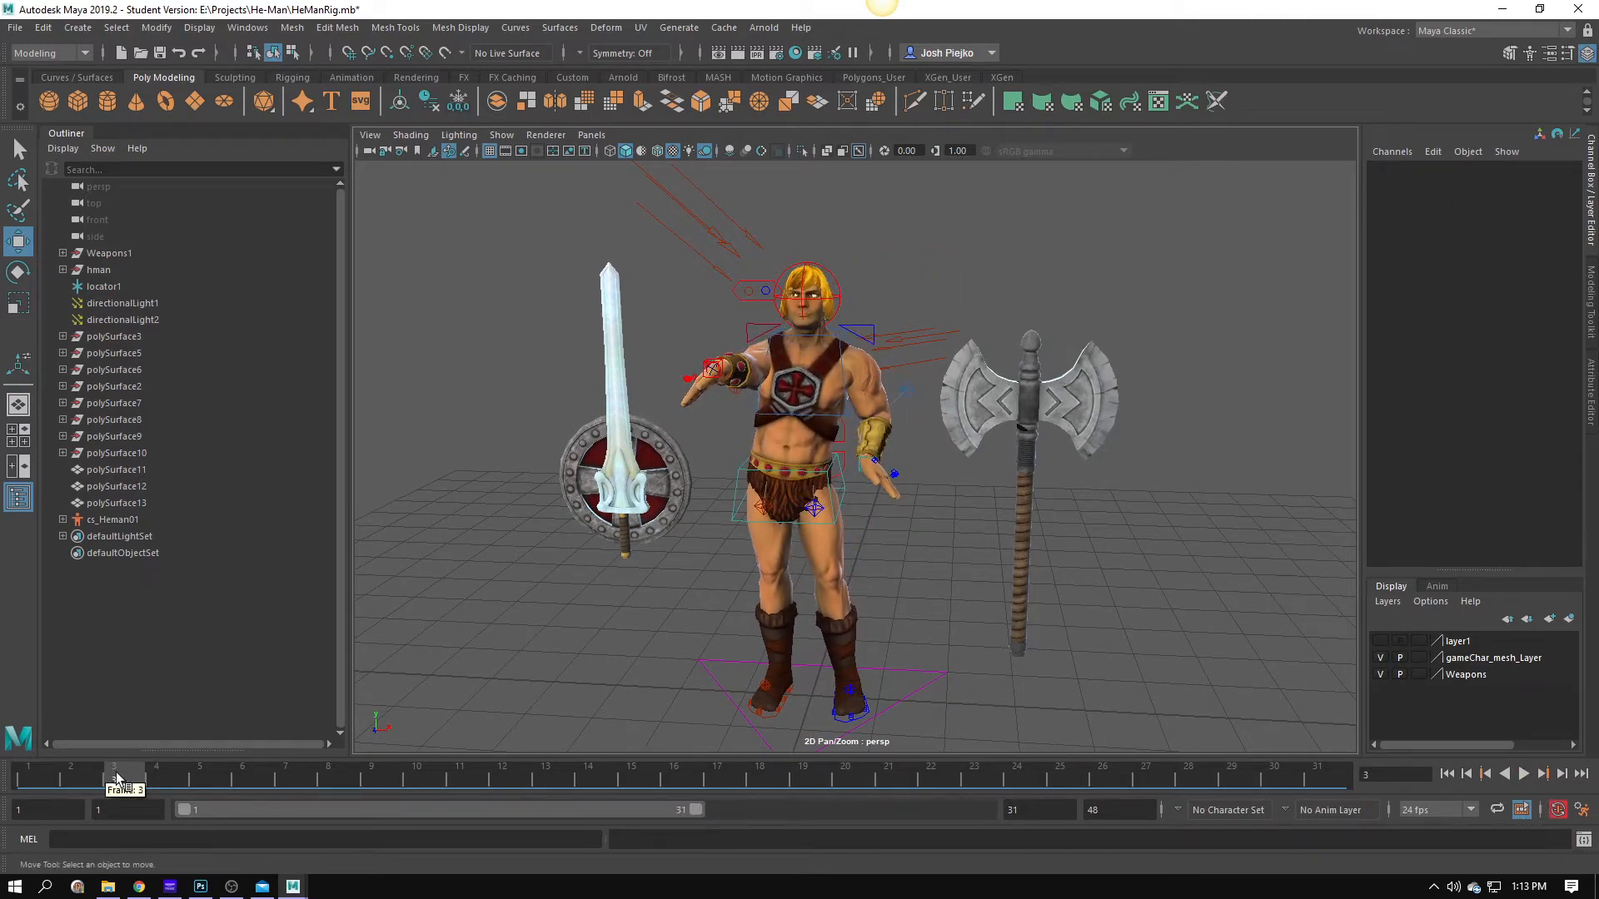
left_click_drag(117, 776, 50, 778)
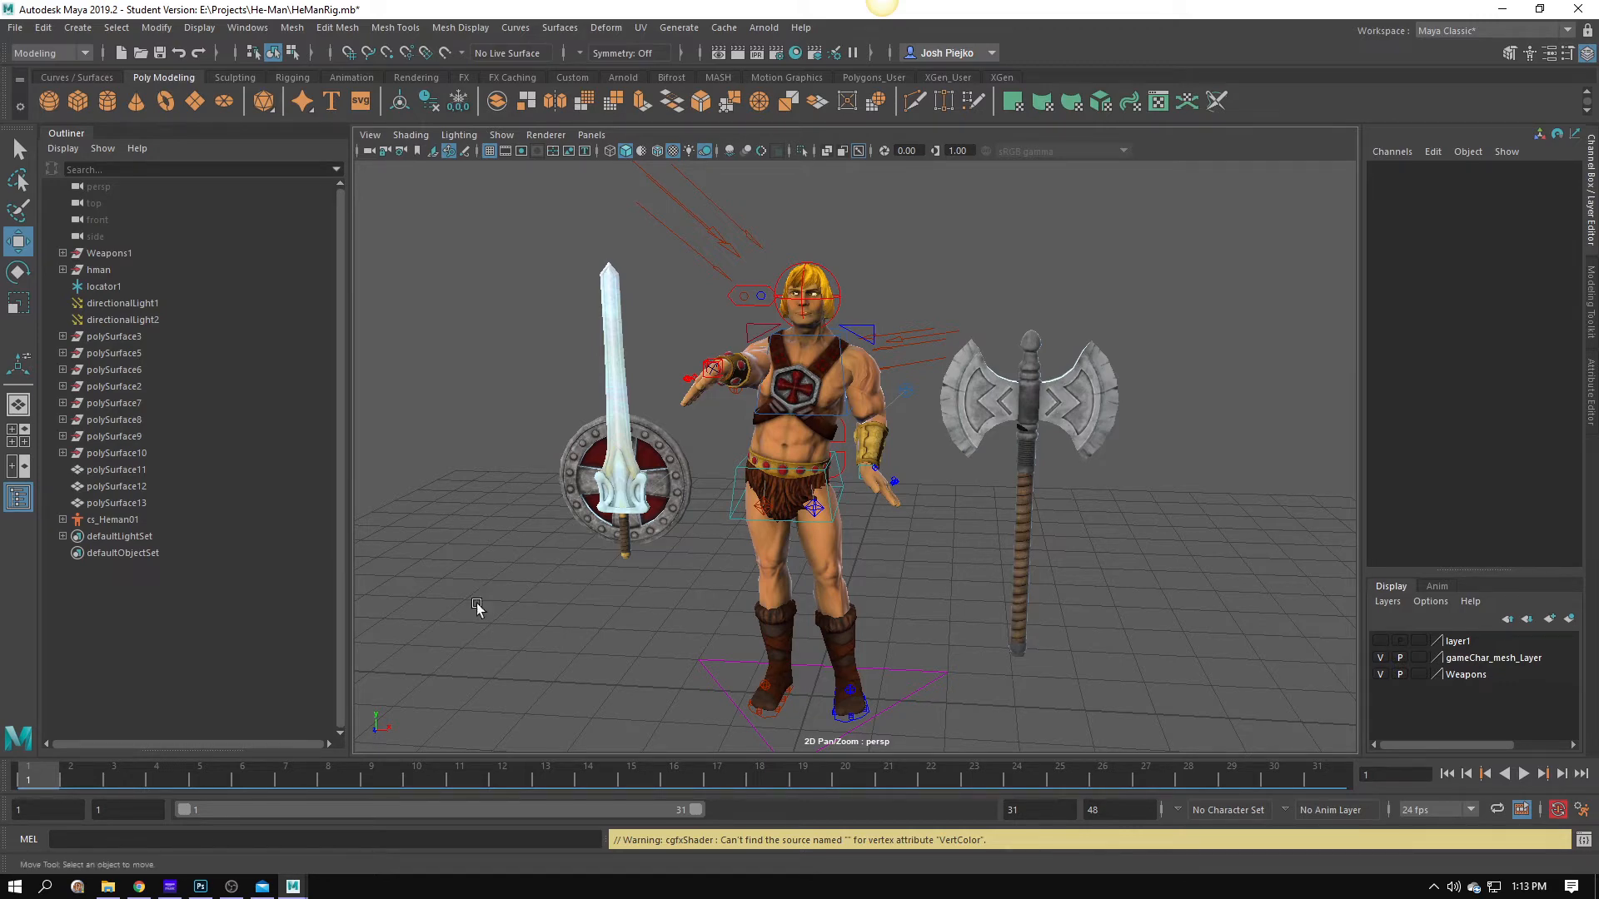
left_click(1380, 640)
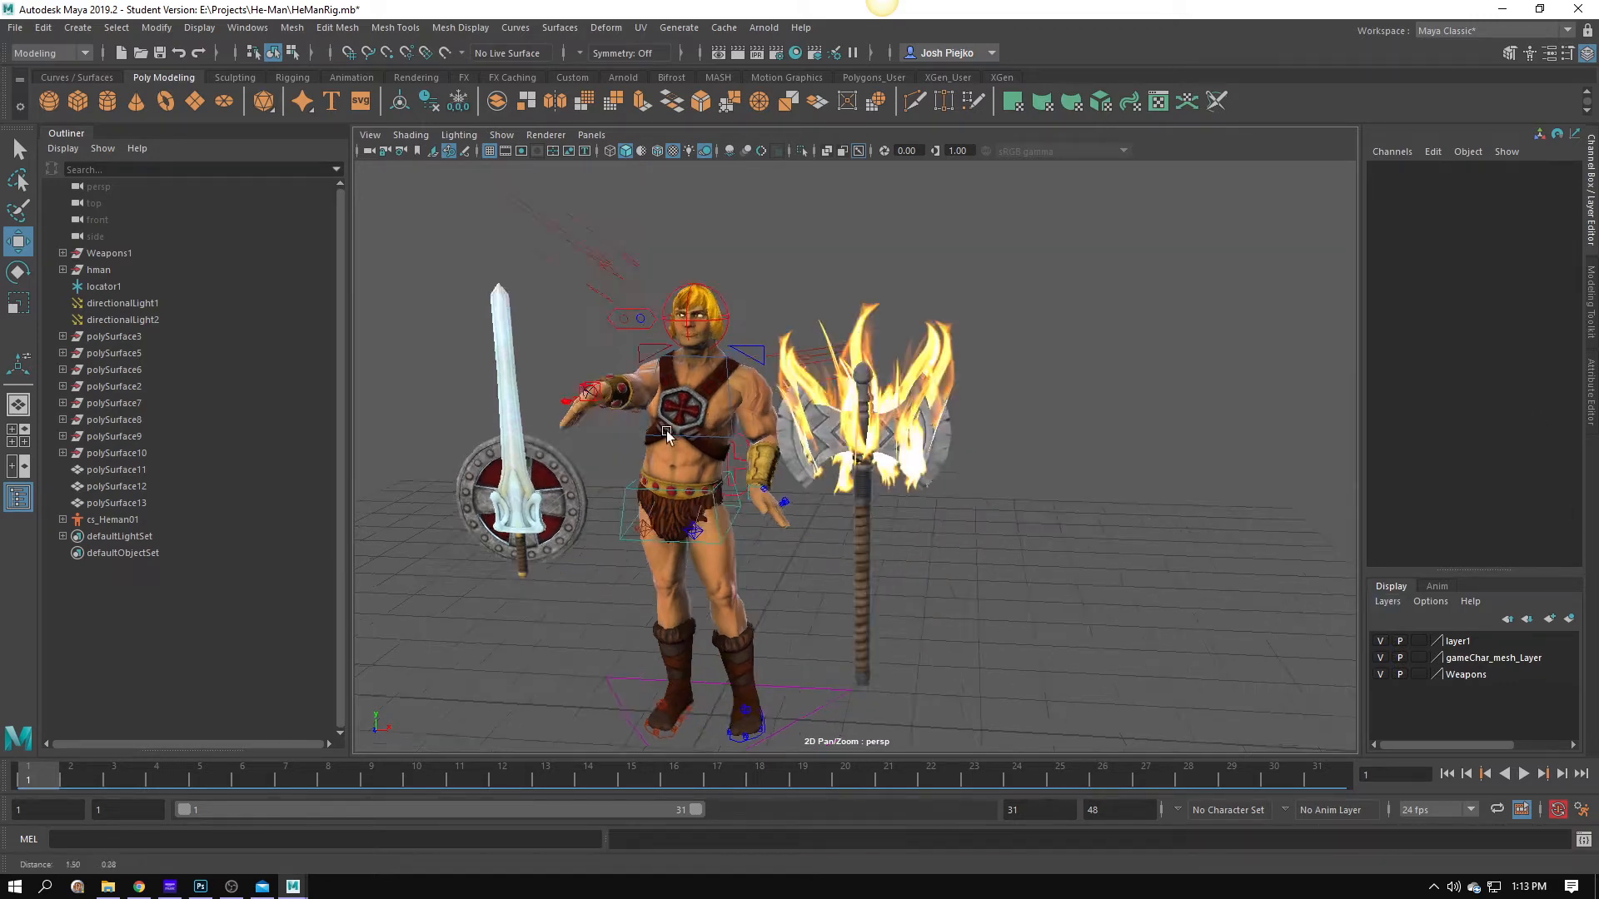
scroll(1132, 465, "up", 5)
scroll(1200, 429, "down", 5)
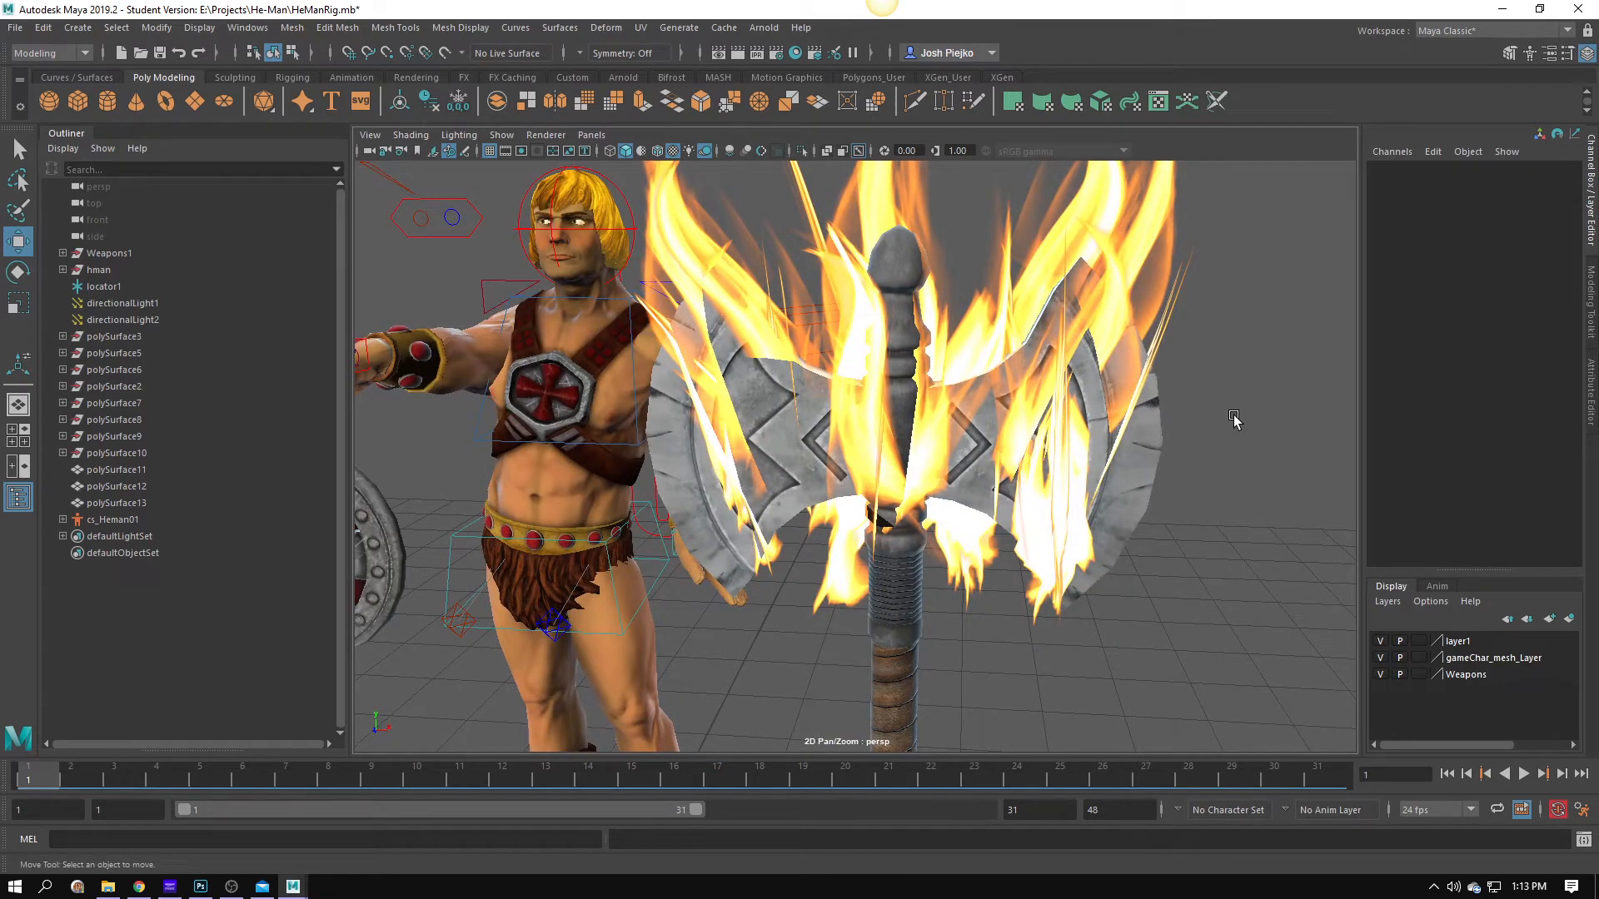
scroll(1234, 419, "down", 5)
Move the polySurface13 flame sideways off the axe head to Translate X 4.67.
left_click(872, 388)
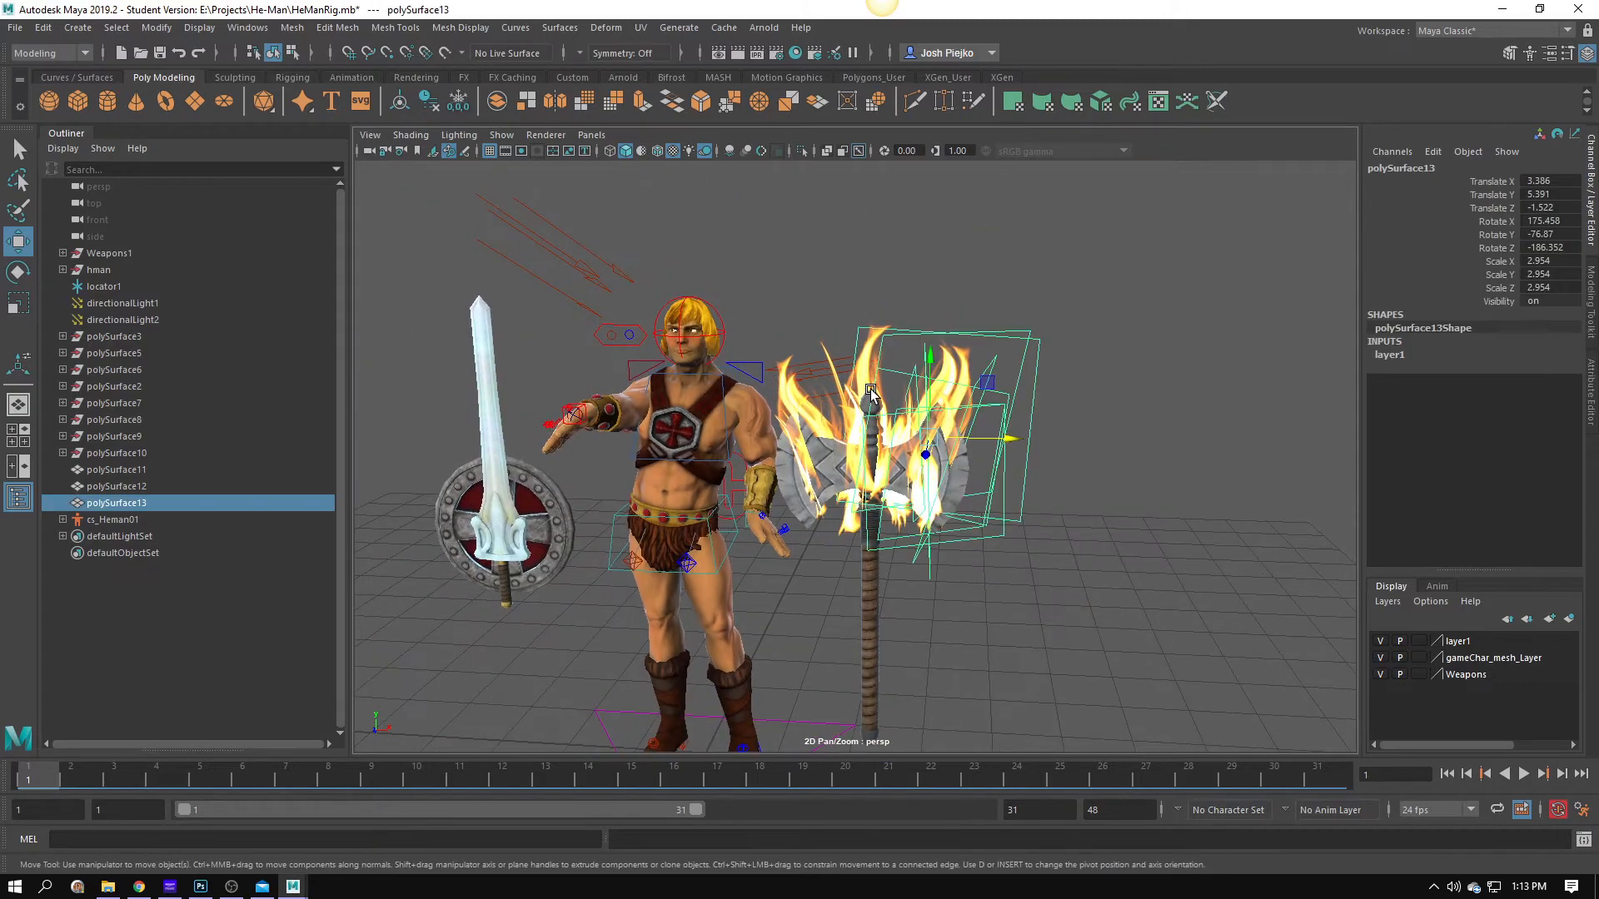
left_click_drag(1018, 440, 897, 511)
key("a")
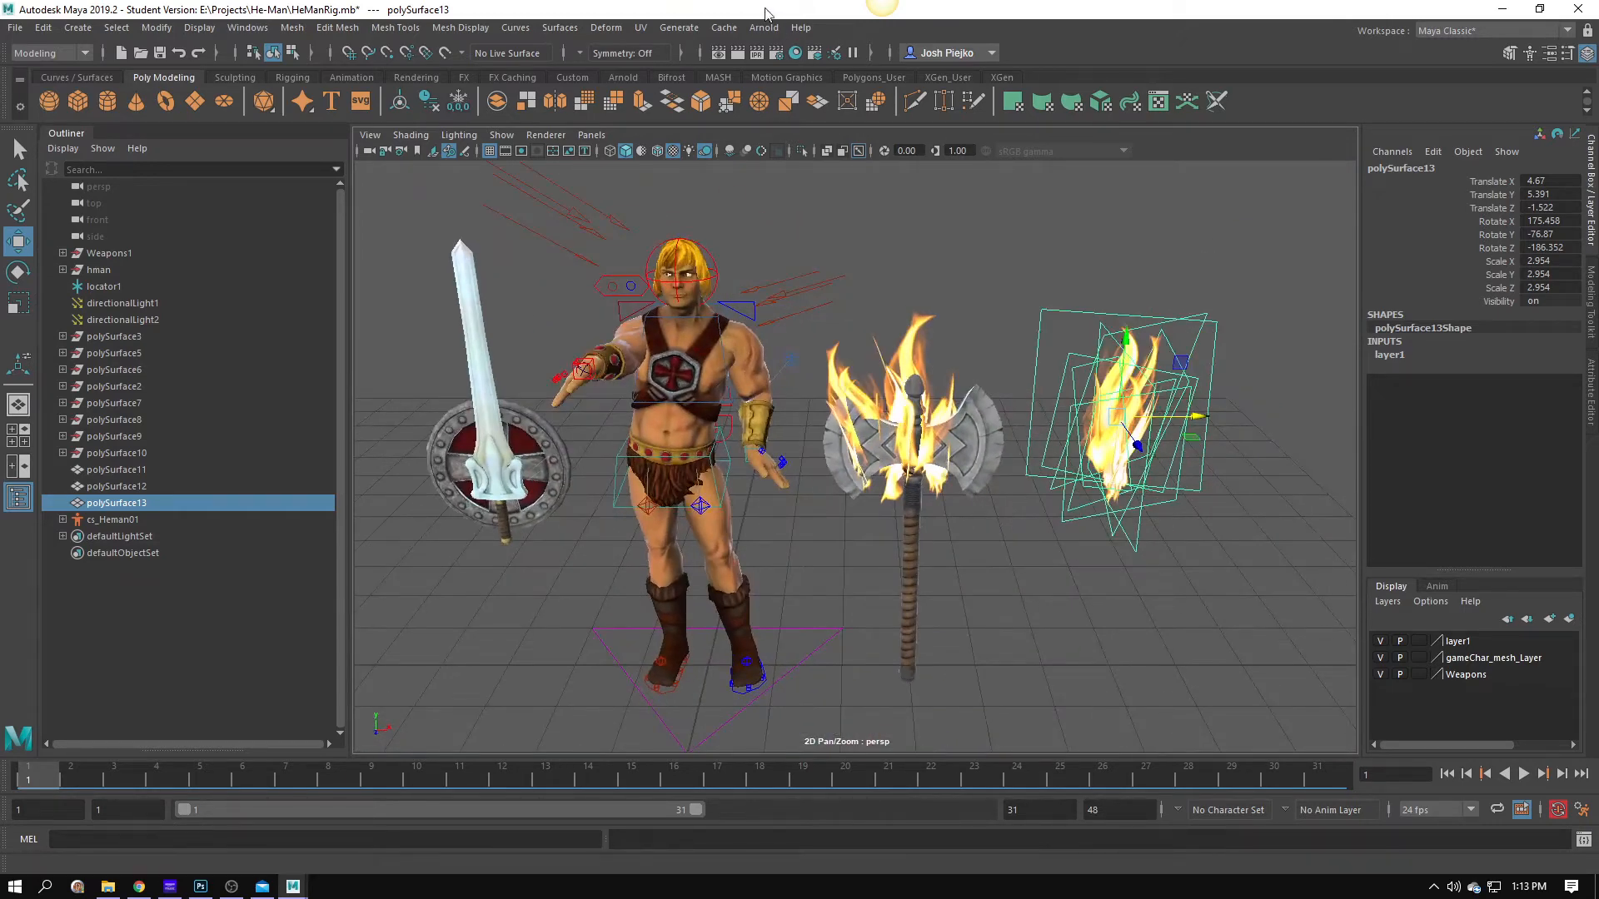
Examine the moved flame's UV layout in the UV Editor, and close the editor and its toolkit.
left_click(640, 27)
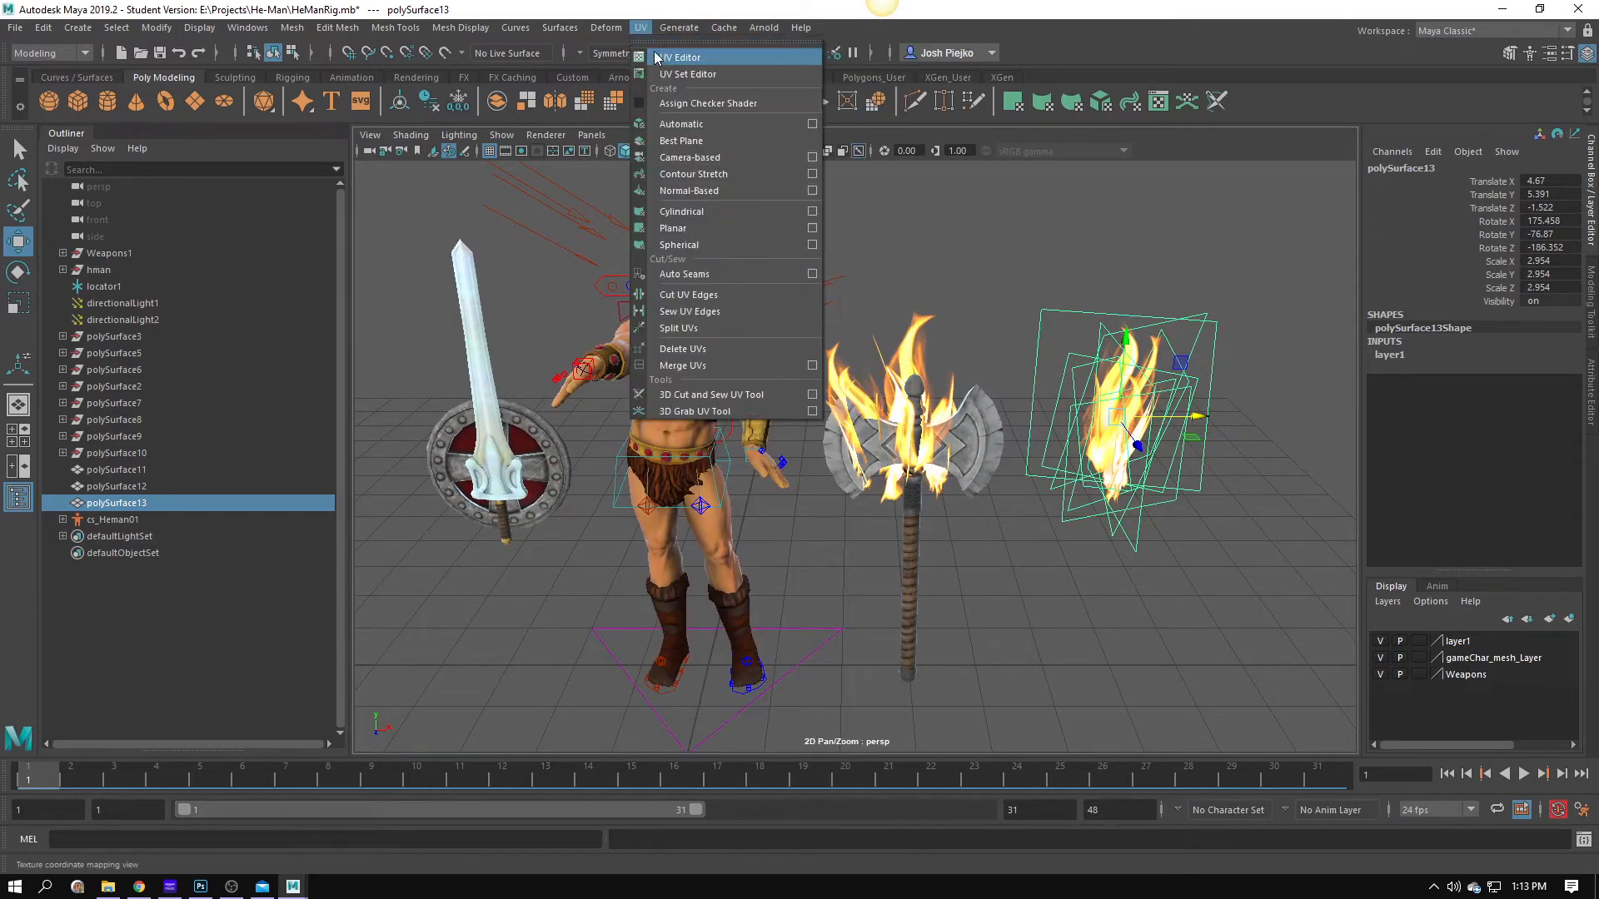
left_click(653, 53)
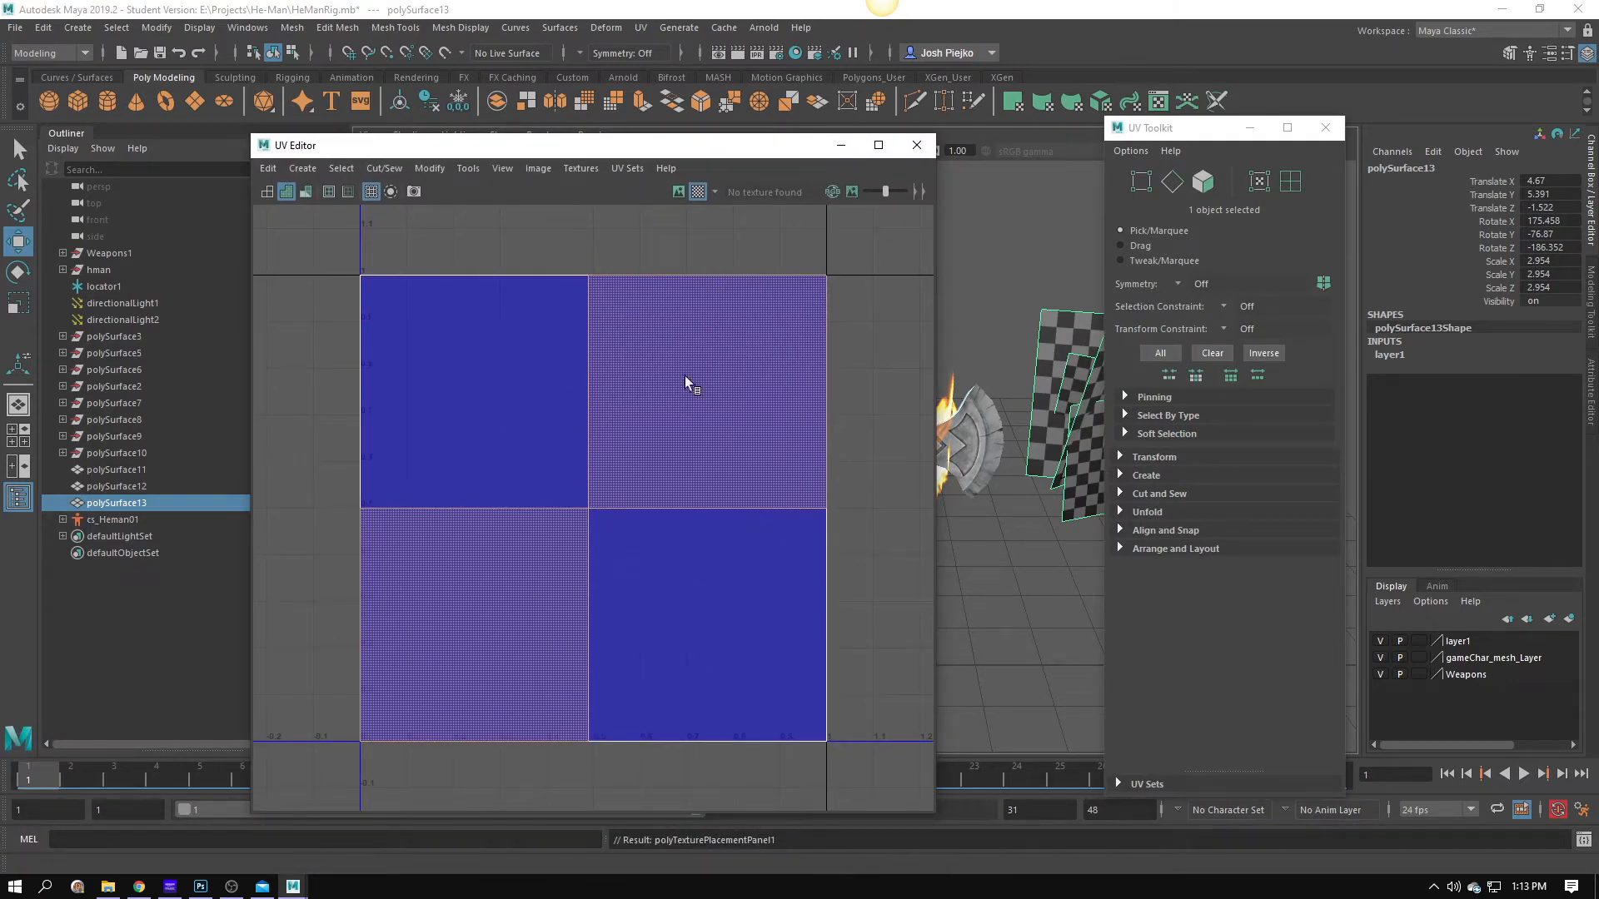
left_click(917, 145)
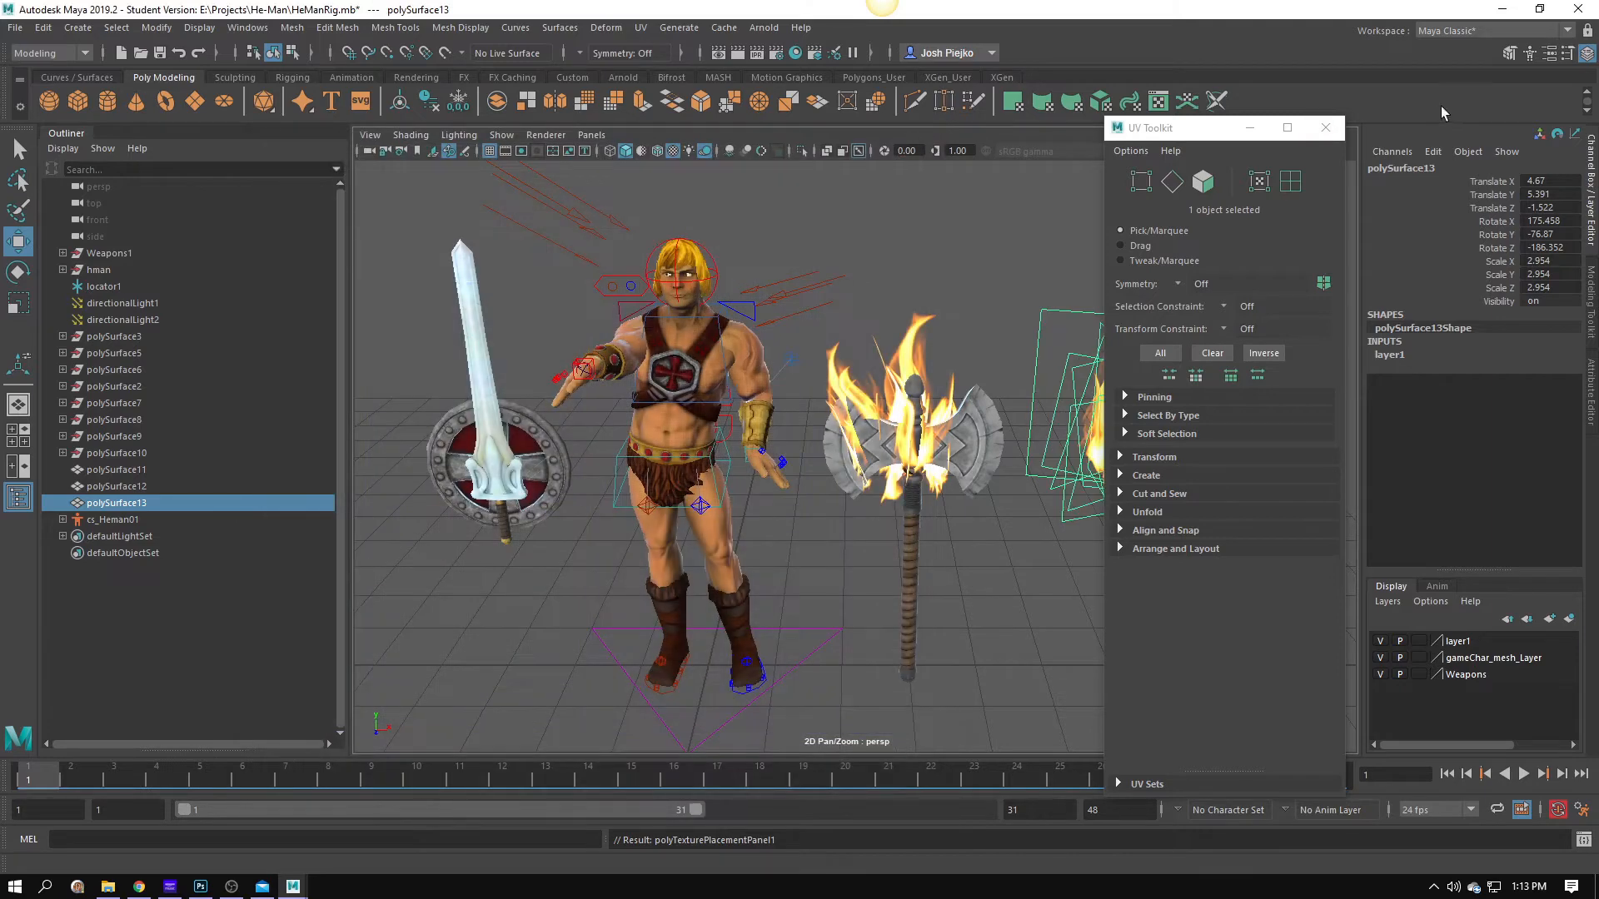
left_click(1325, 128)
Return the moved flame to the axe head and select all three flame meshes, polySurface11 to polySurface13.
left_click_drag(1114, 310, 1104, 503)
left_click(1103, 504)
left_click_drag(1104, 504, 947, 540)
left_click(966, 498)
left_click_drag(1040, 392, 792, 423)
left_click(897, 518)
left_click_drag(896, 517, 891, 308)
left_click_drag(867, 235, 1030, 293)
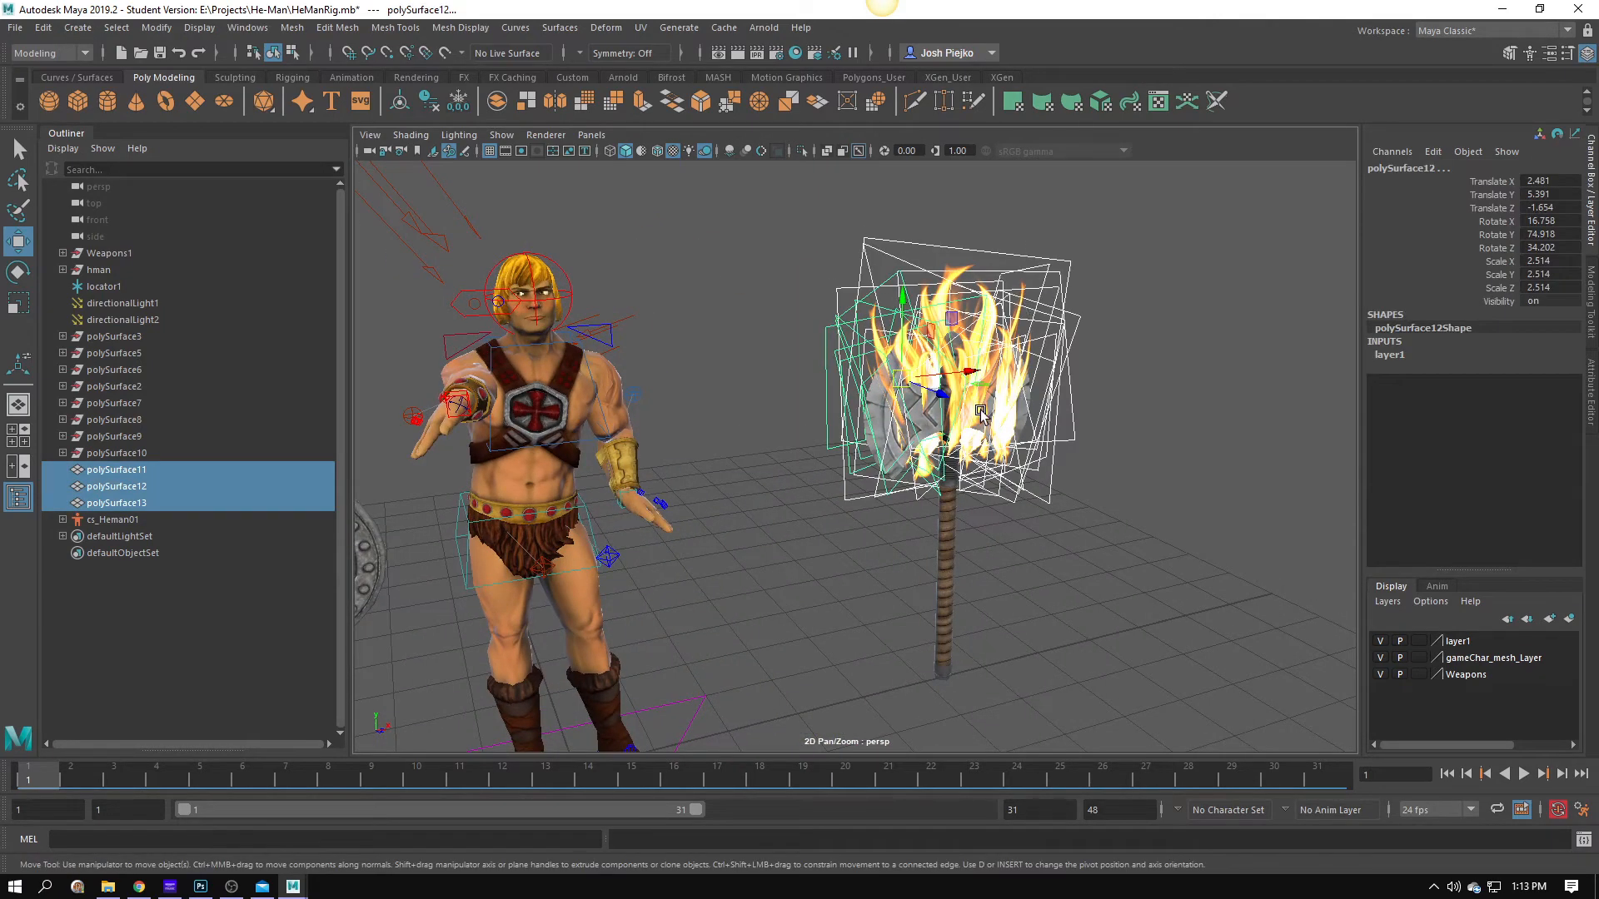
Move the three selected flame meshes from the axe onto the character's head, framing the face.
left_click_drag(966, 400, 343, 306)
left_click_drag(583, 400, 756, 428)
left_click_drag(776, 363, 870, 373)
left_click_drag(967, 335, 1035, 398)
left_click_drag(833, 392, 1182, 321)
left_click_drag(967, 406, 951, 433)
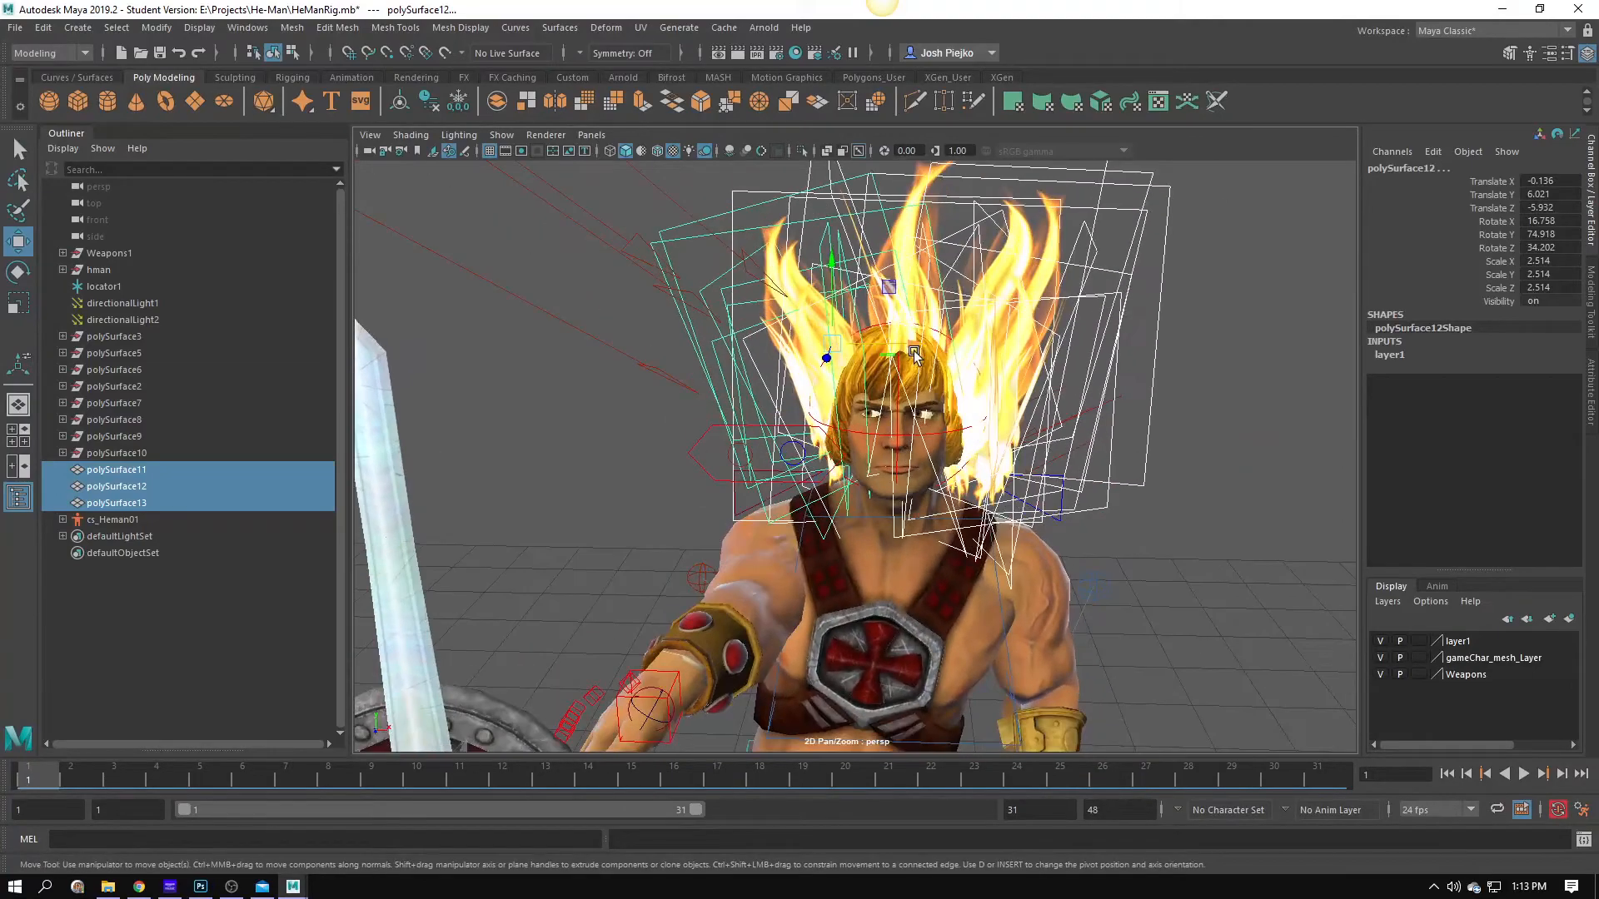
left_click_drag(917, 344, 901, 344)
Rename the blinn1 material to fire in Hypershade and graph its network.
left_click(1247, 523)
left_click_drag(1247, 522, 730, 375)
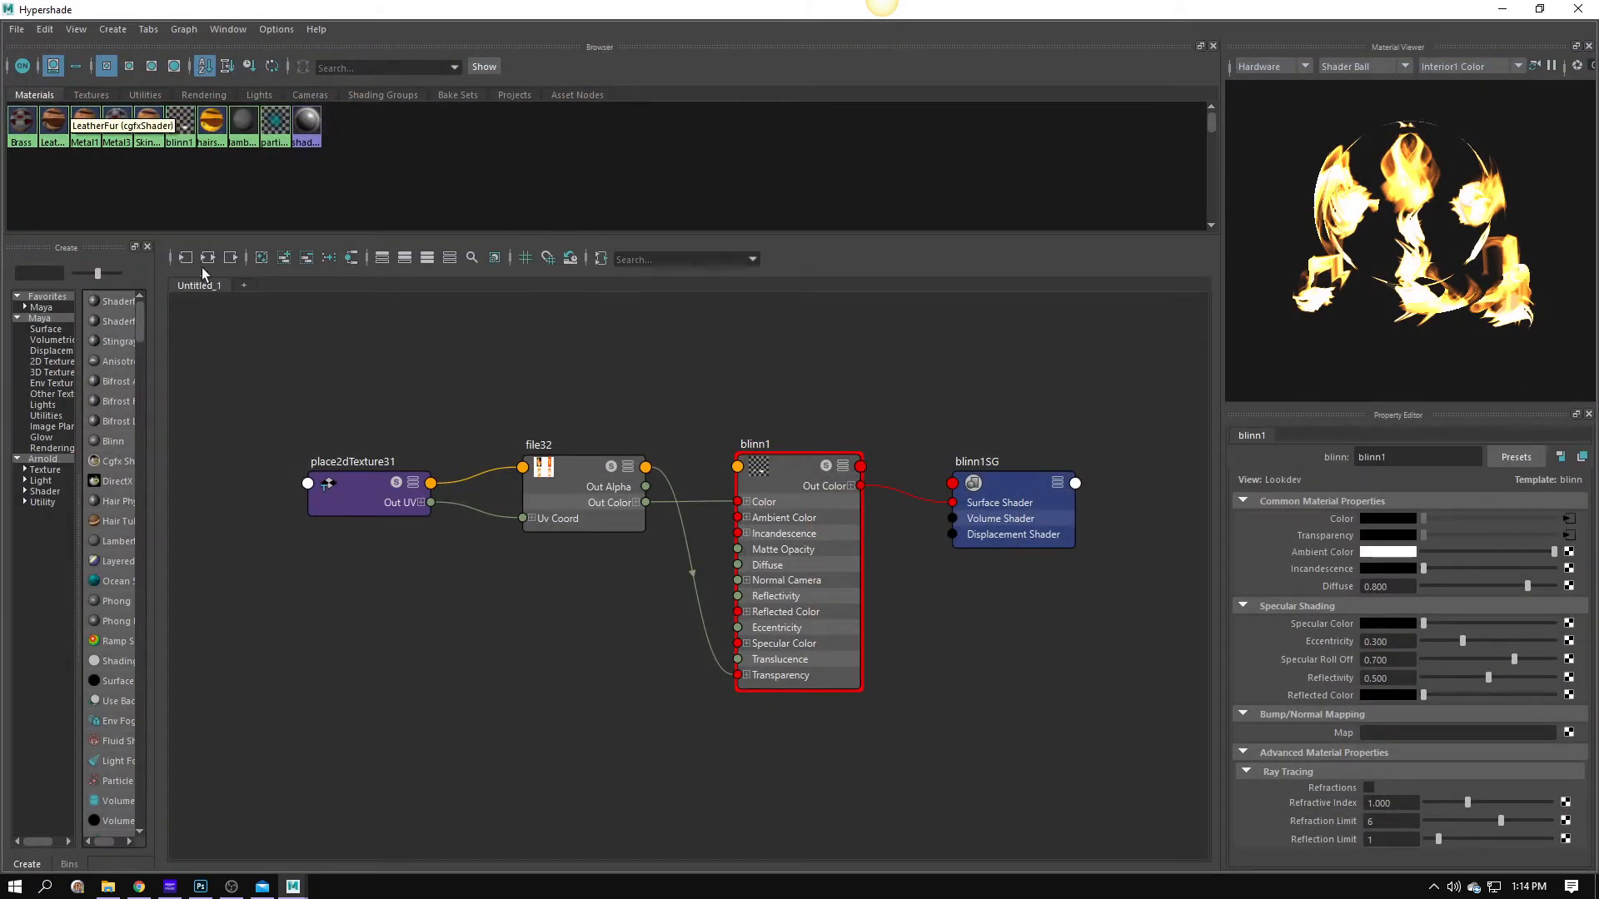
right_click(179, 125)
left_click(178, 167)
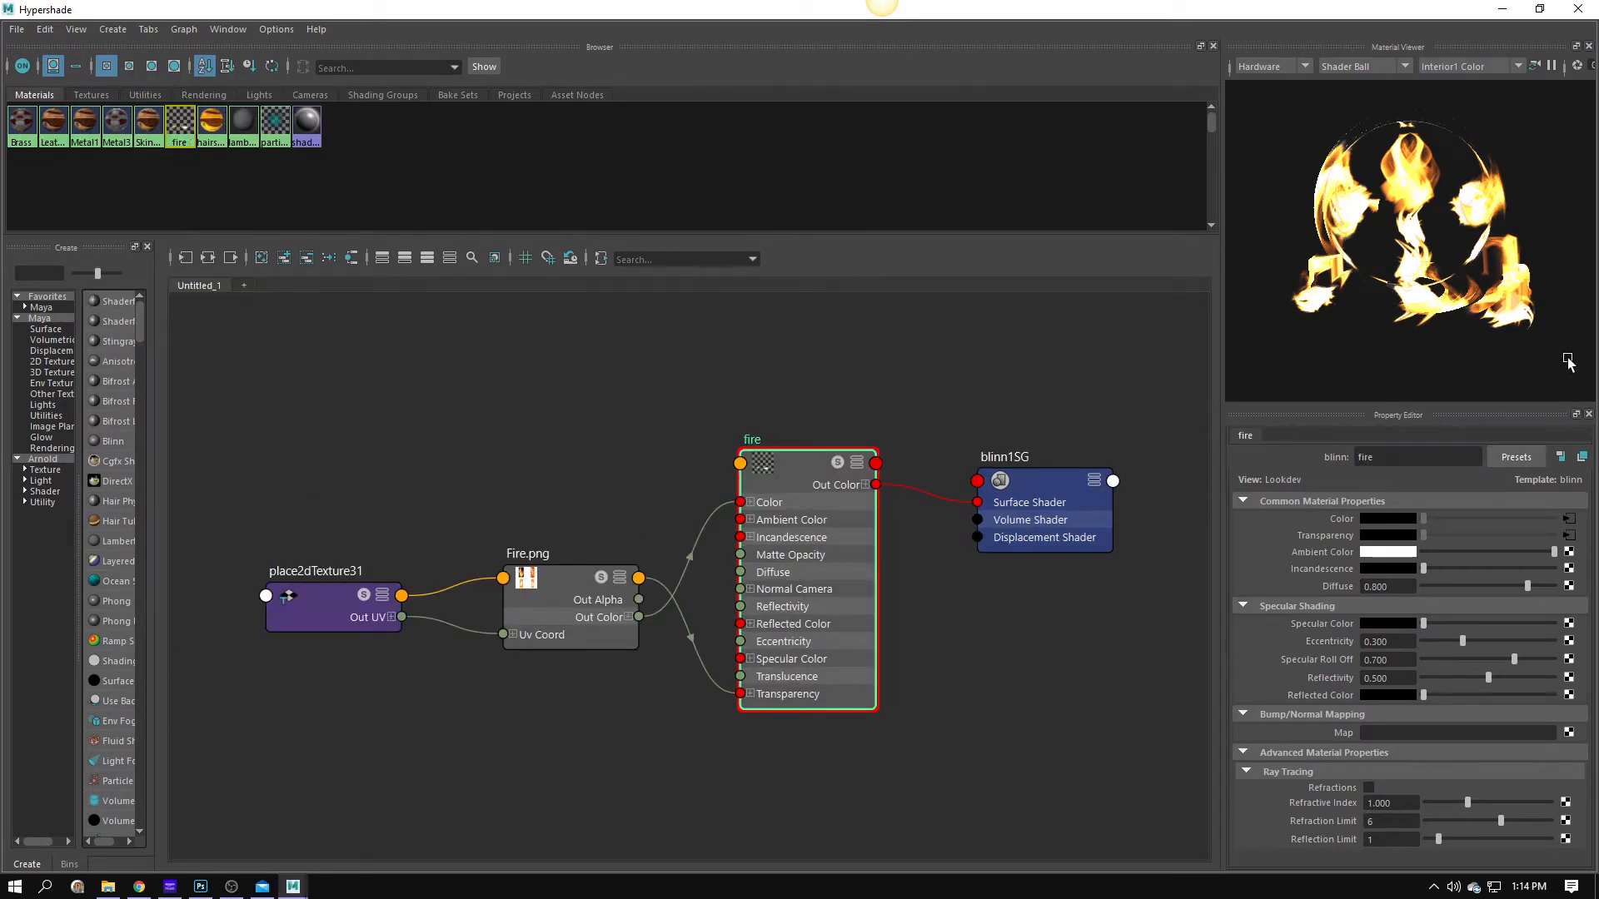
Inspect the Fire.png file node and the fire material's attributes, and minimize Hypershade.
left_click(600, 612)
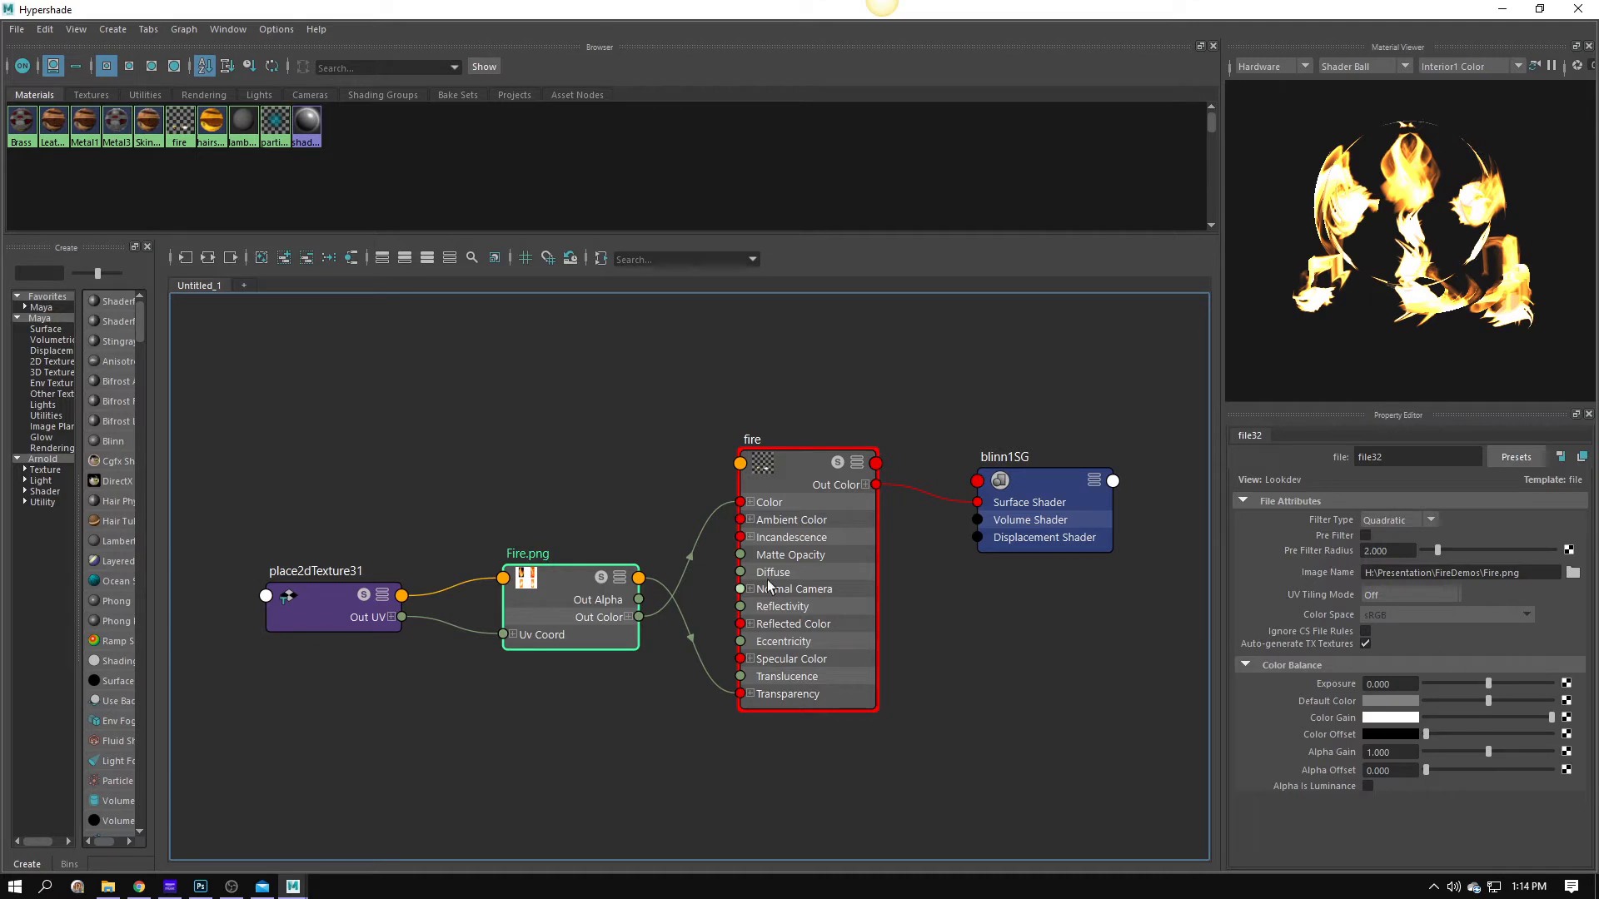
left_click(800, 587)
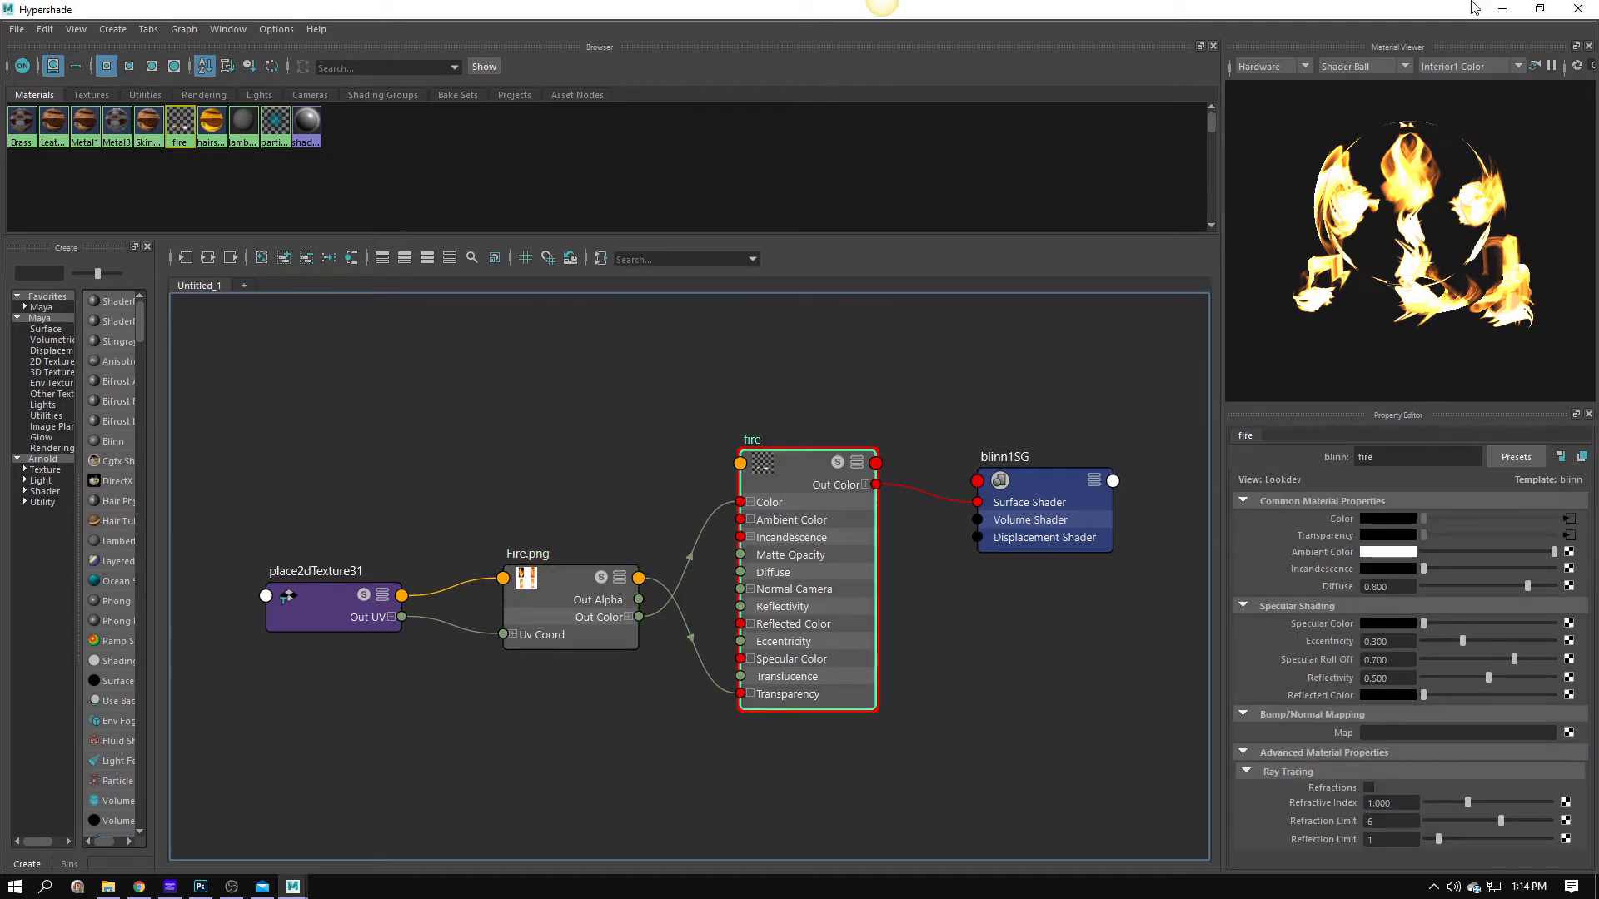
left_click(1503, 9)
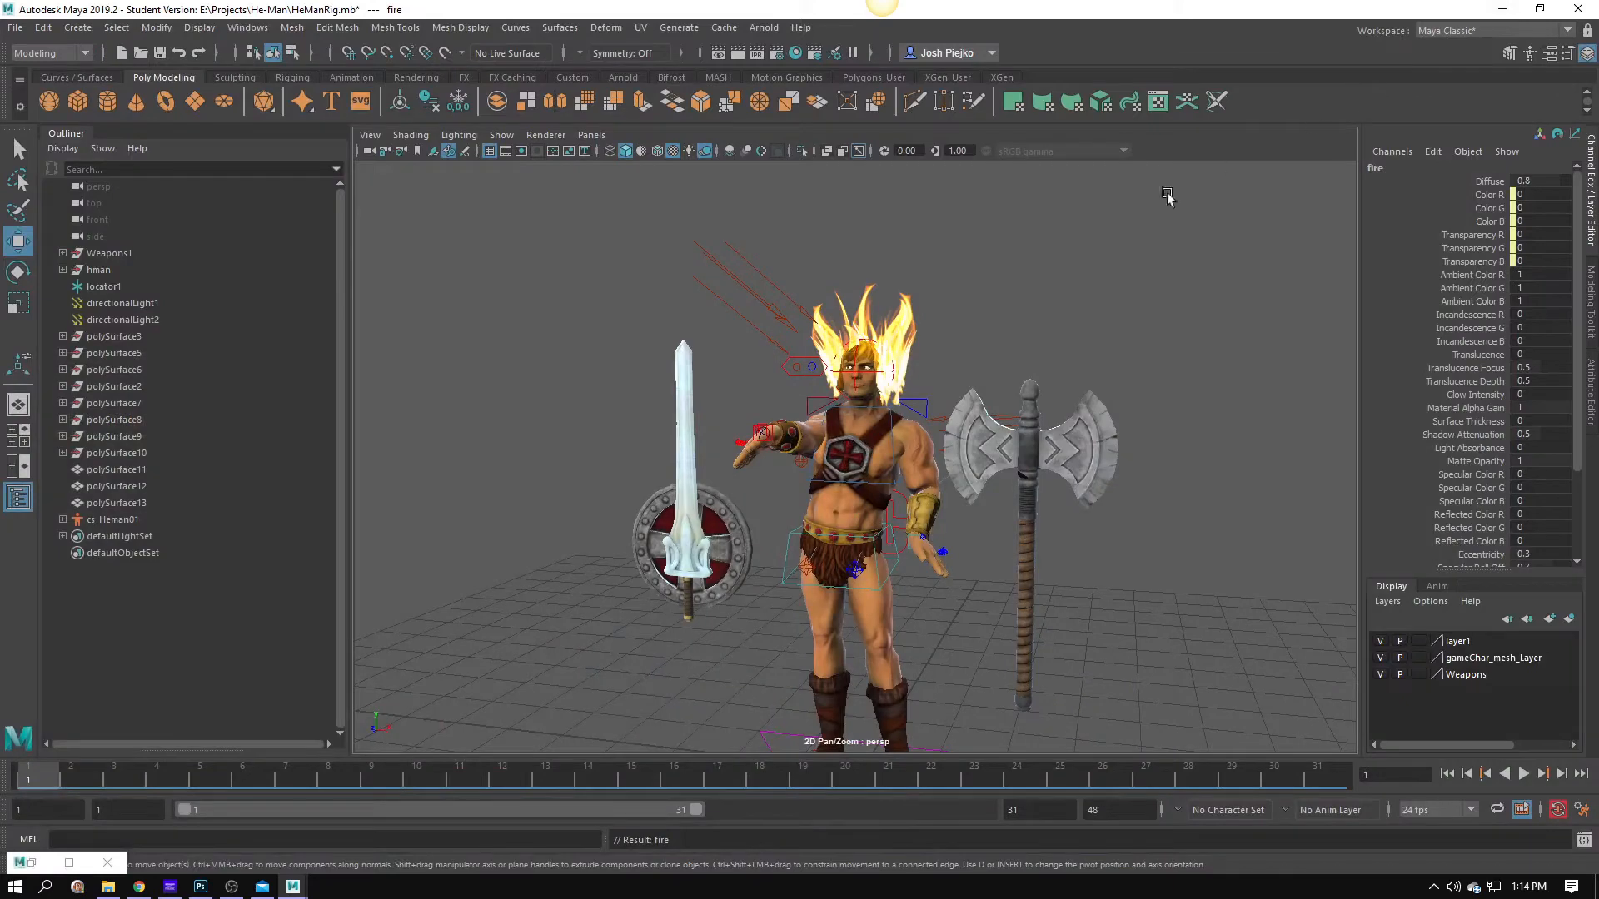
left_click(810, 315)
left_click_drag(810, 315, 1239, 706)
left_click(774, 325, "shift")
left_click_drag(1239, 707, 908, 608)
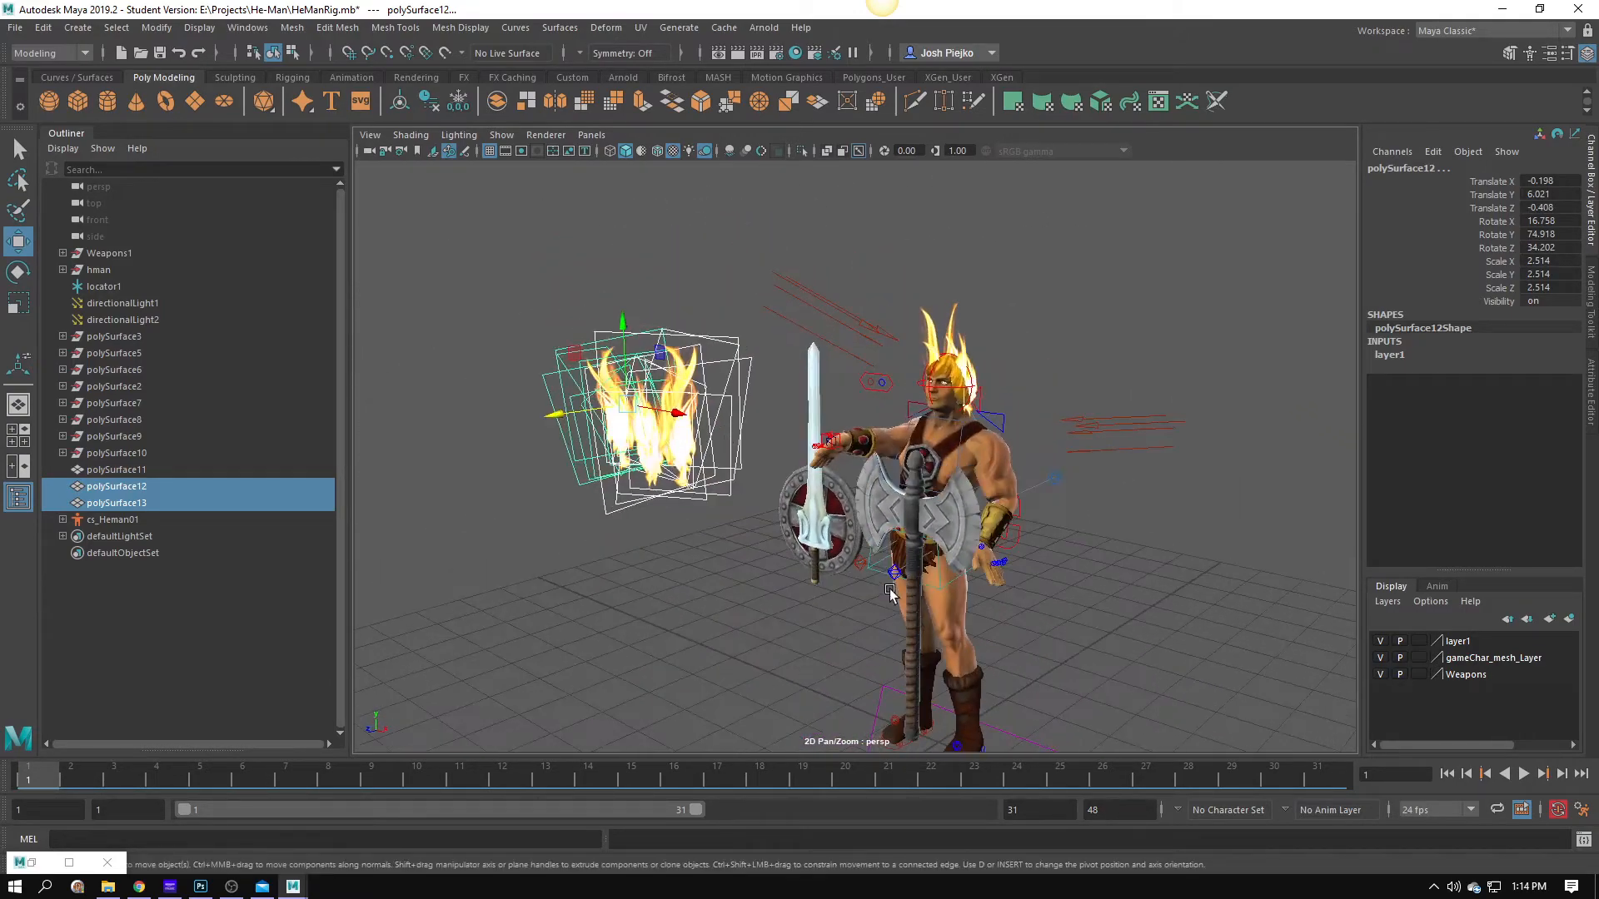
key("ctrl+z")
Move all three flame meshes off the head and down near the floor, to Translate Y 2.163 and Z 1.581.
left_click_drag(957, 442, 994, 443)
left_click_drag(876, 243, 486, 774)
left_click_drag(633, 632, 768, 508)
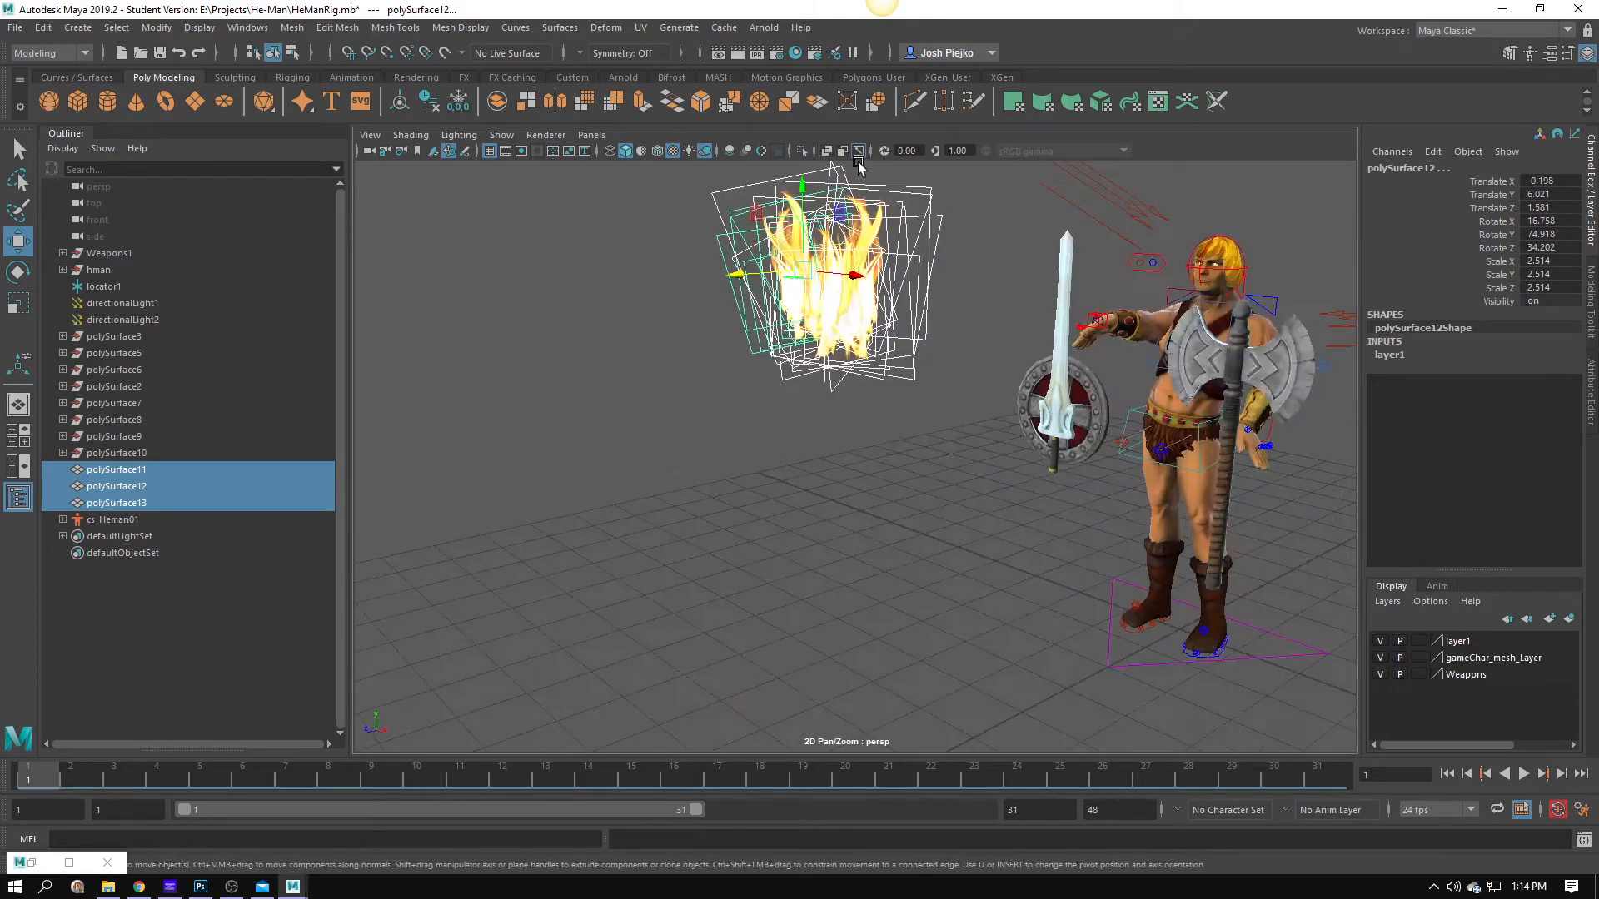
left_click_drag(802, 189, 705, 482)
key("f")
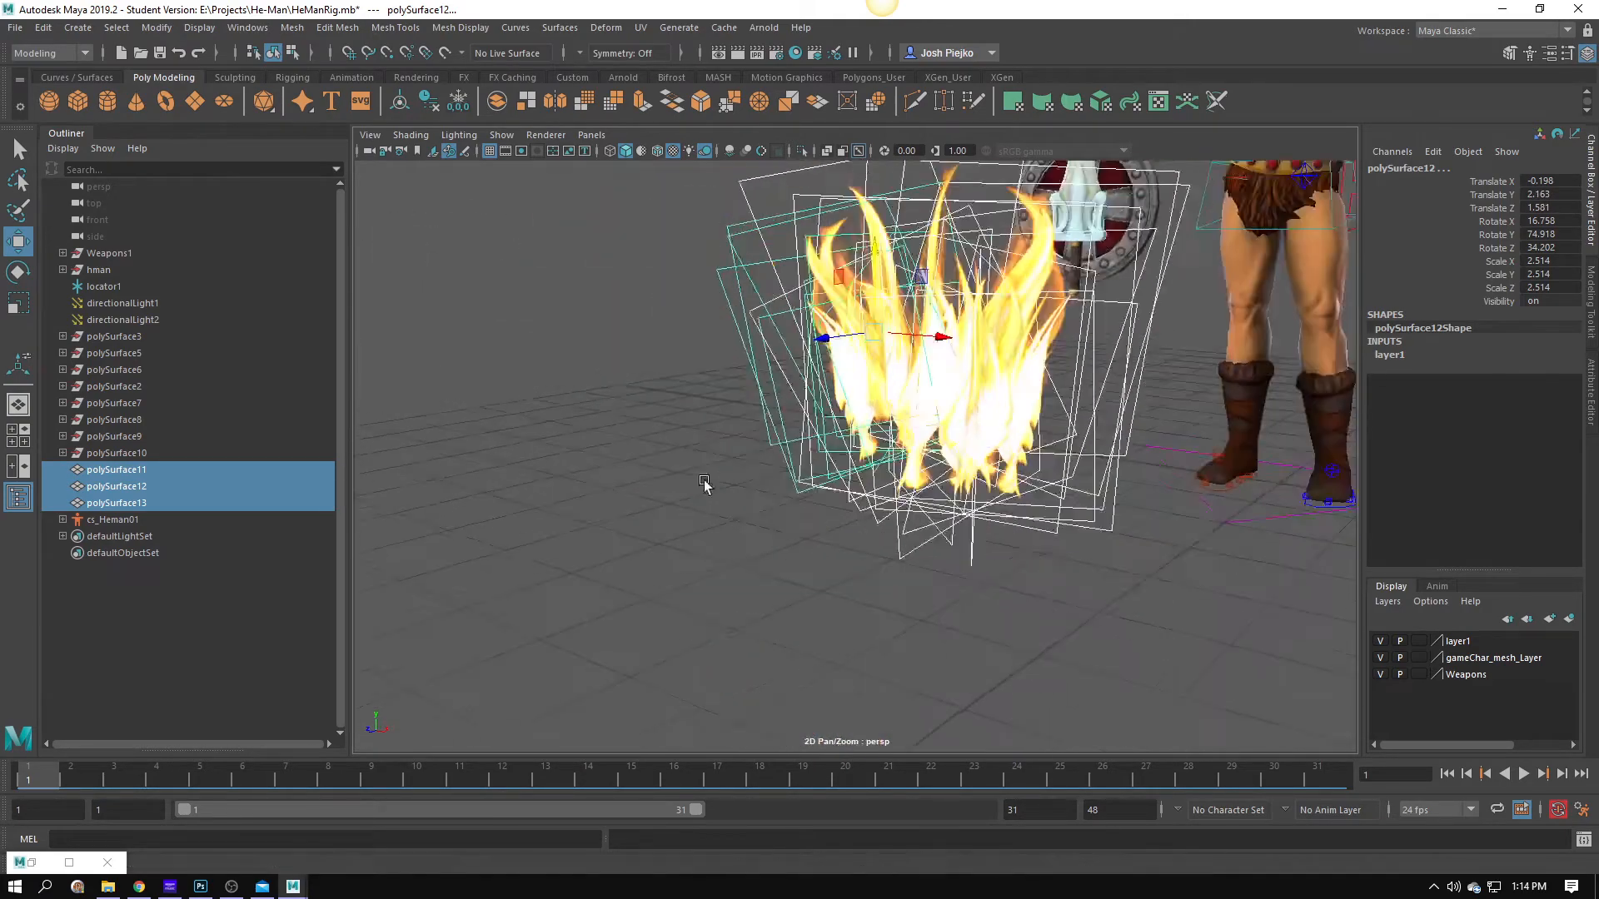
Separate the three flame meshes into individual pieces.
scroll(705, 483, "down", 5)
left_click(337, 27)
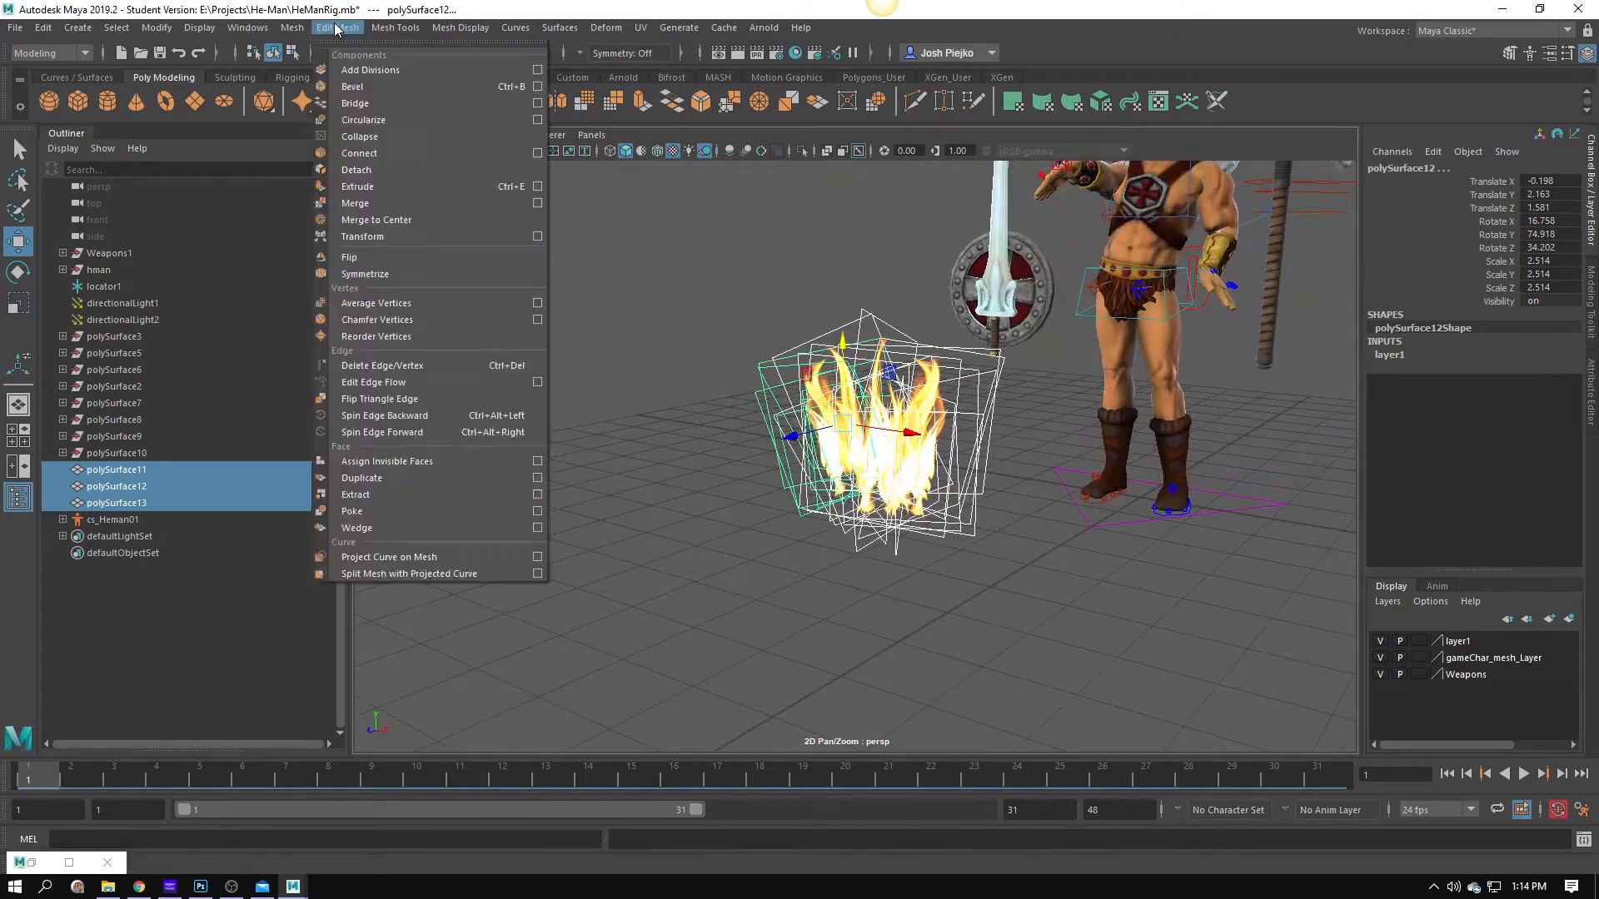
mouse_move(293, 27)
left_click(337, 103)
scroll(821, 536, "up", 3)
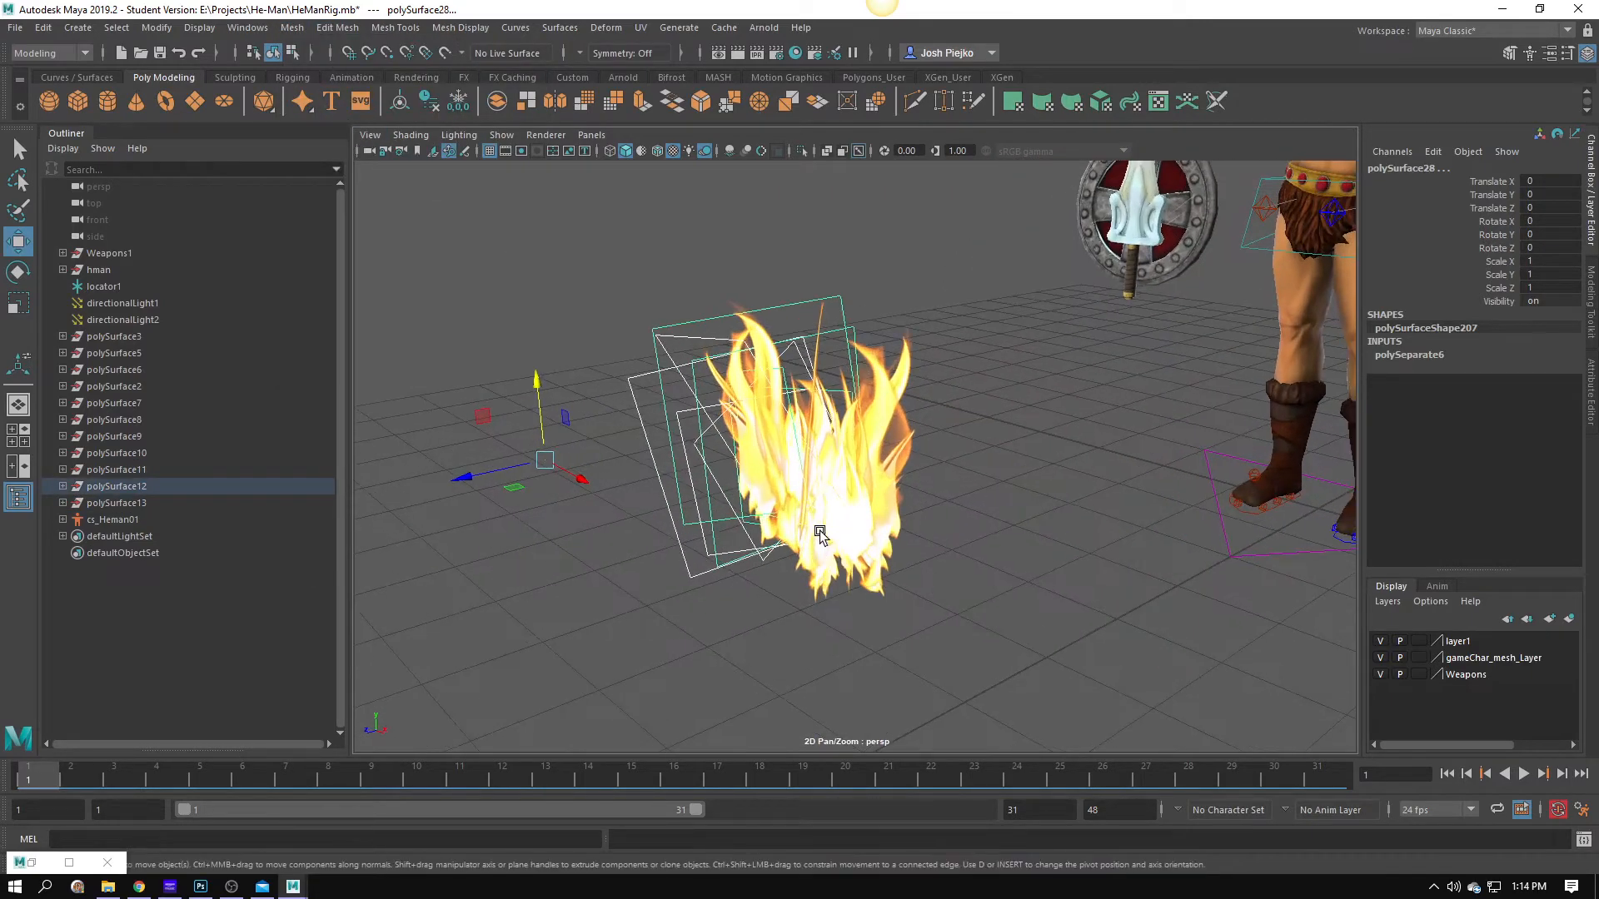
Select all the separated flame pieces and edit their shared pivot.
left_click(820, 533)
left_click_drag(820, 533, 678, 393)
scroll(866, 588, "down", 3)
left_click_drag(891, 681, 891, 679)
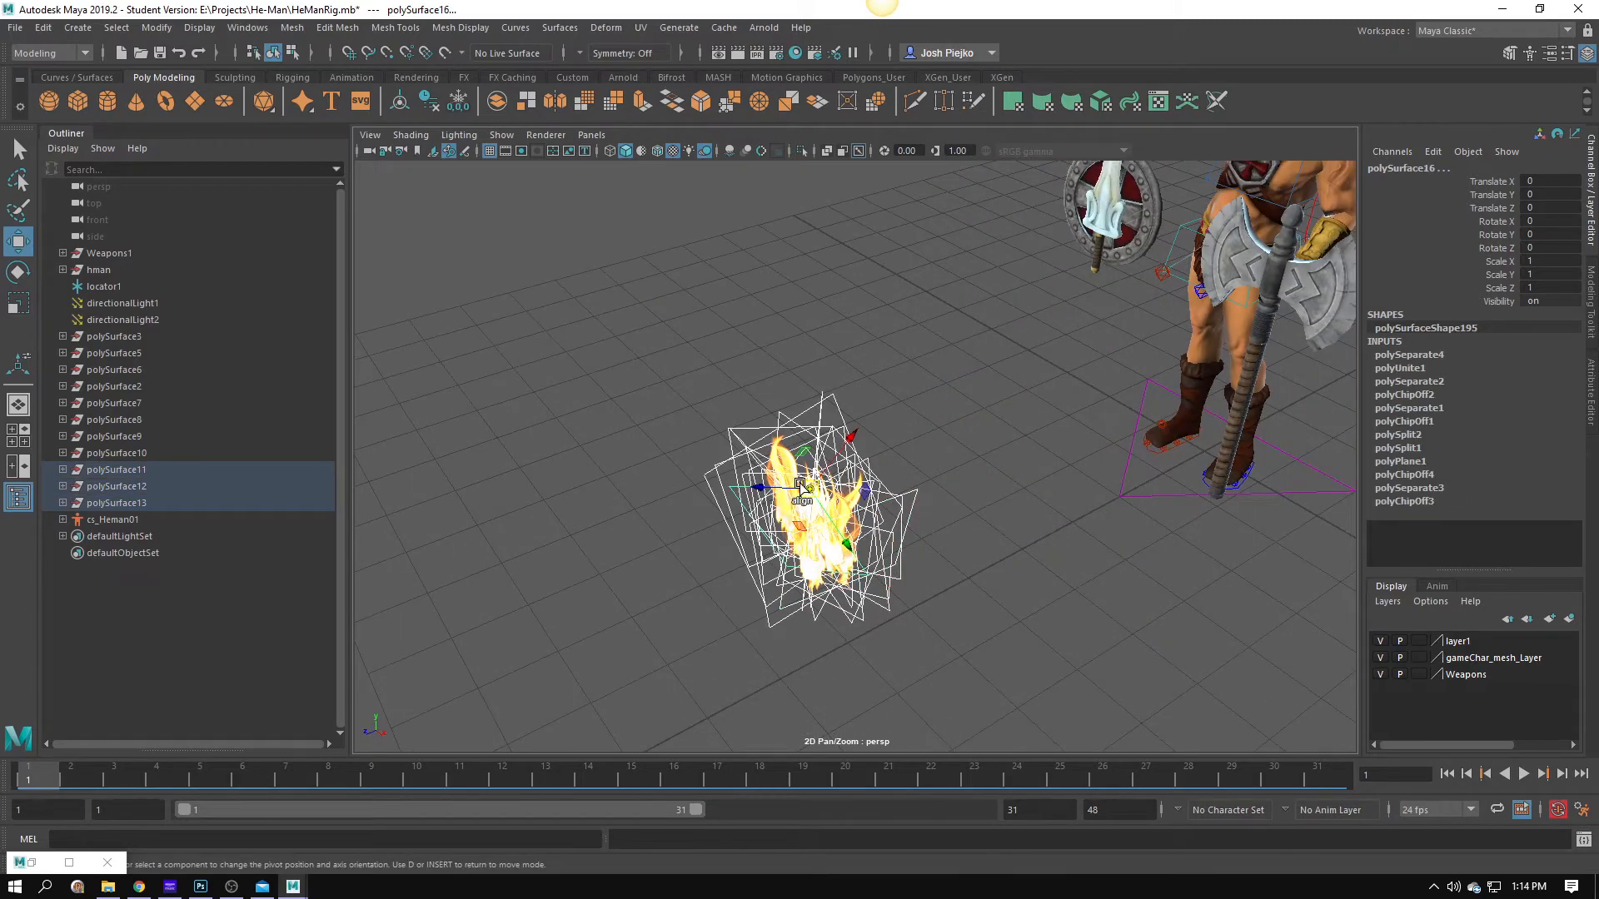
left_click_drag(839, 558, 931, 654)
left_click(931, 654)
Select the single flame plane polySurface14, delete its construction history and freeze its transformations.
left_click(926, 590)
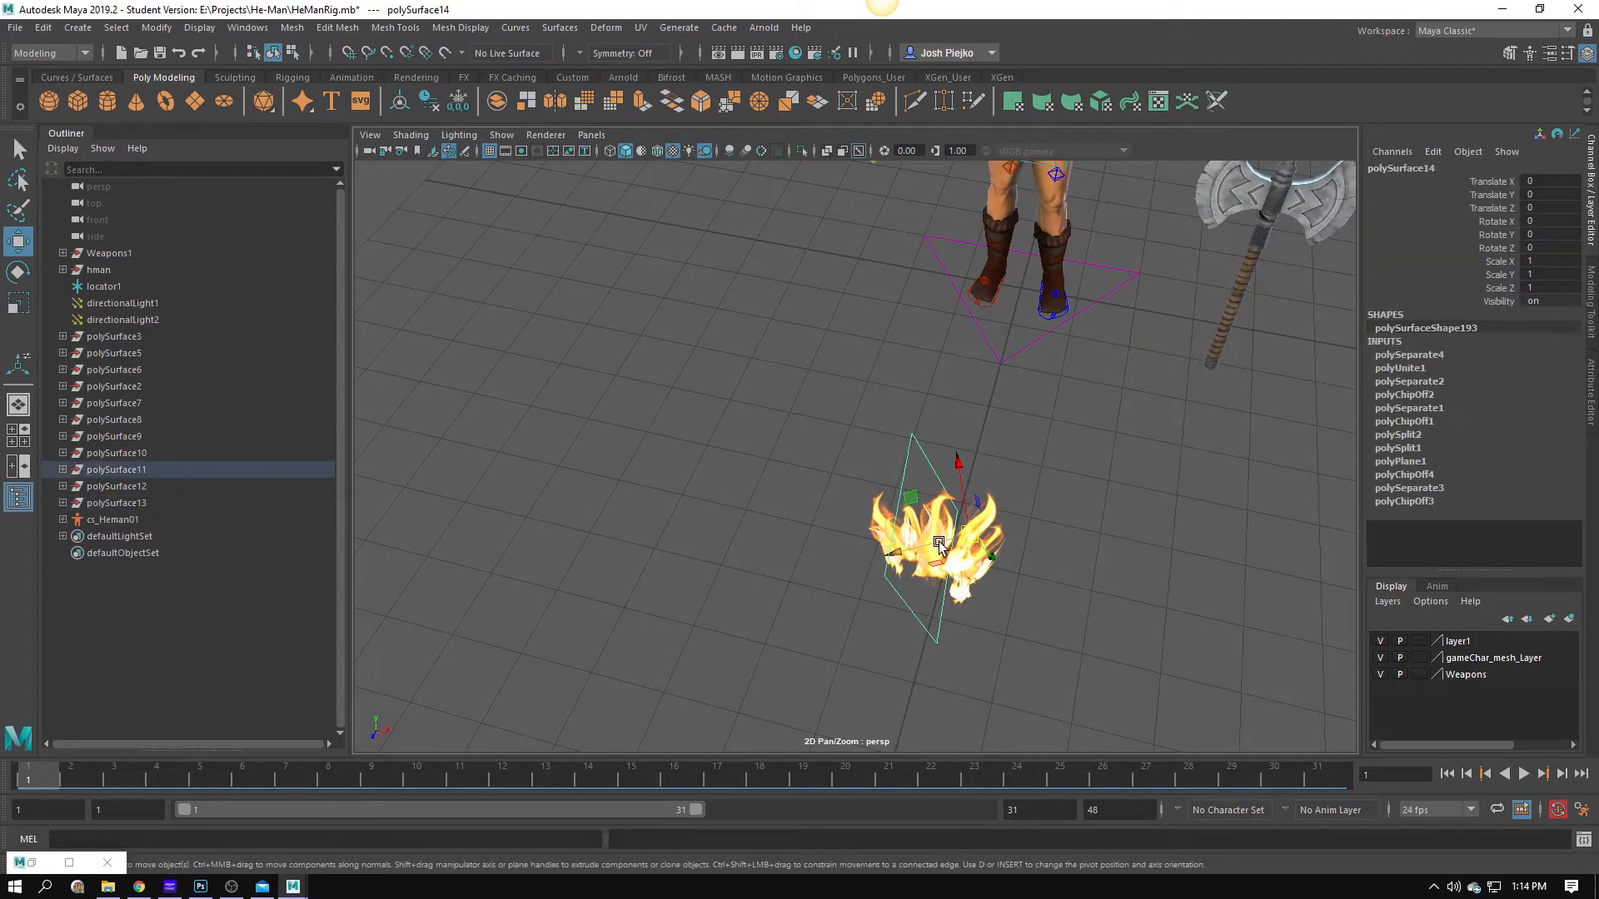
left_click_drag(946, 569, 798, 449)
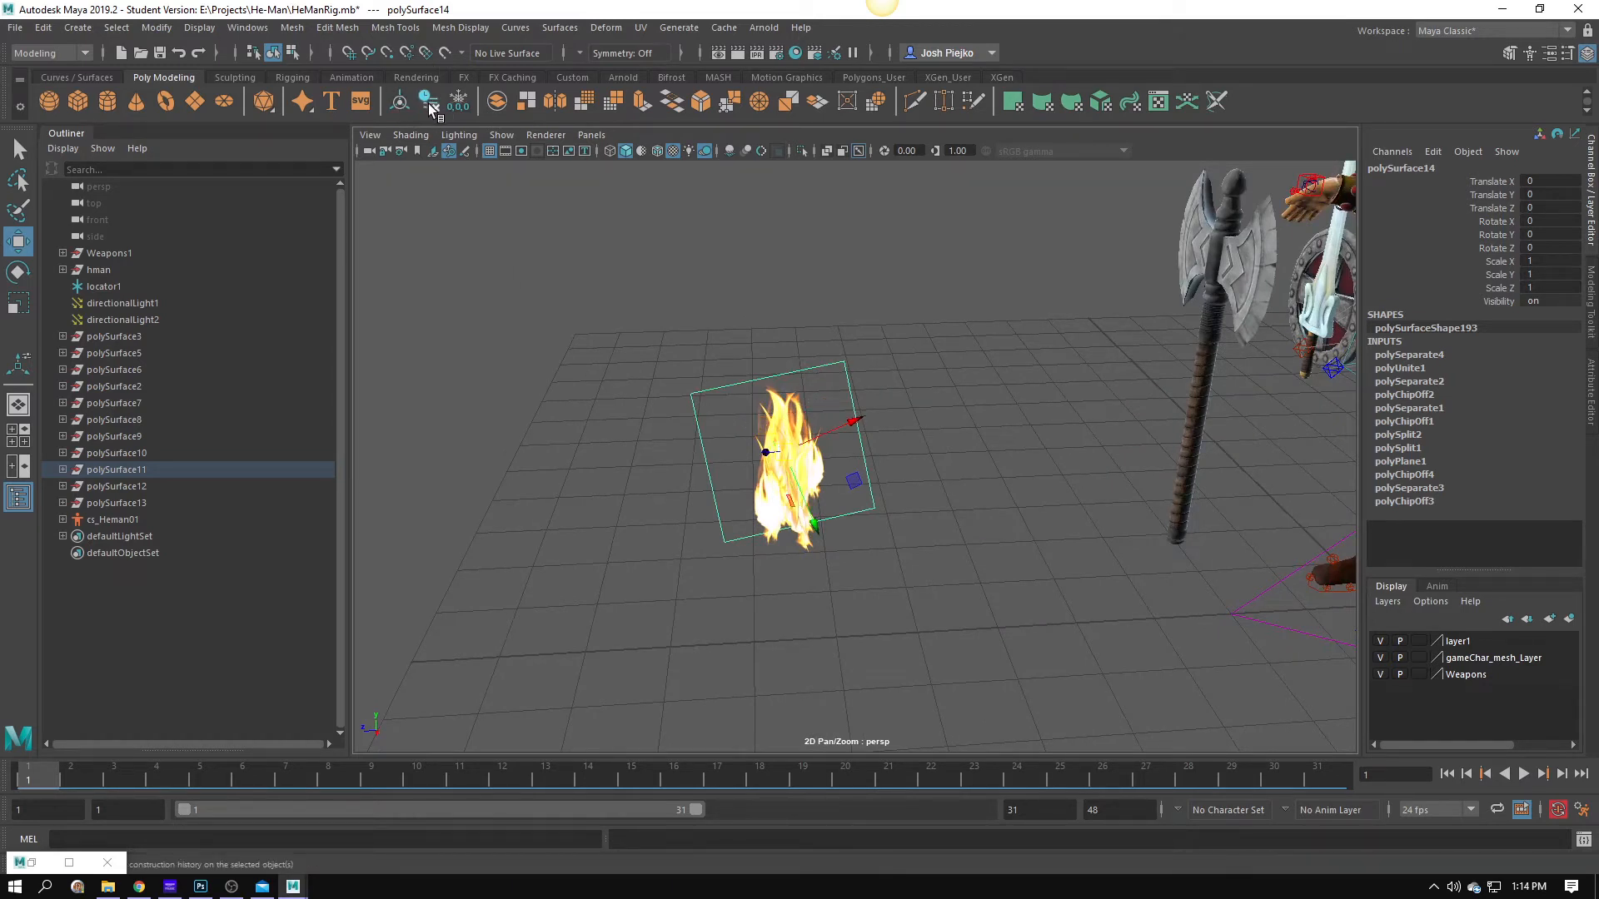
left_click(428, 105)
left_click(456, 106)
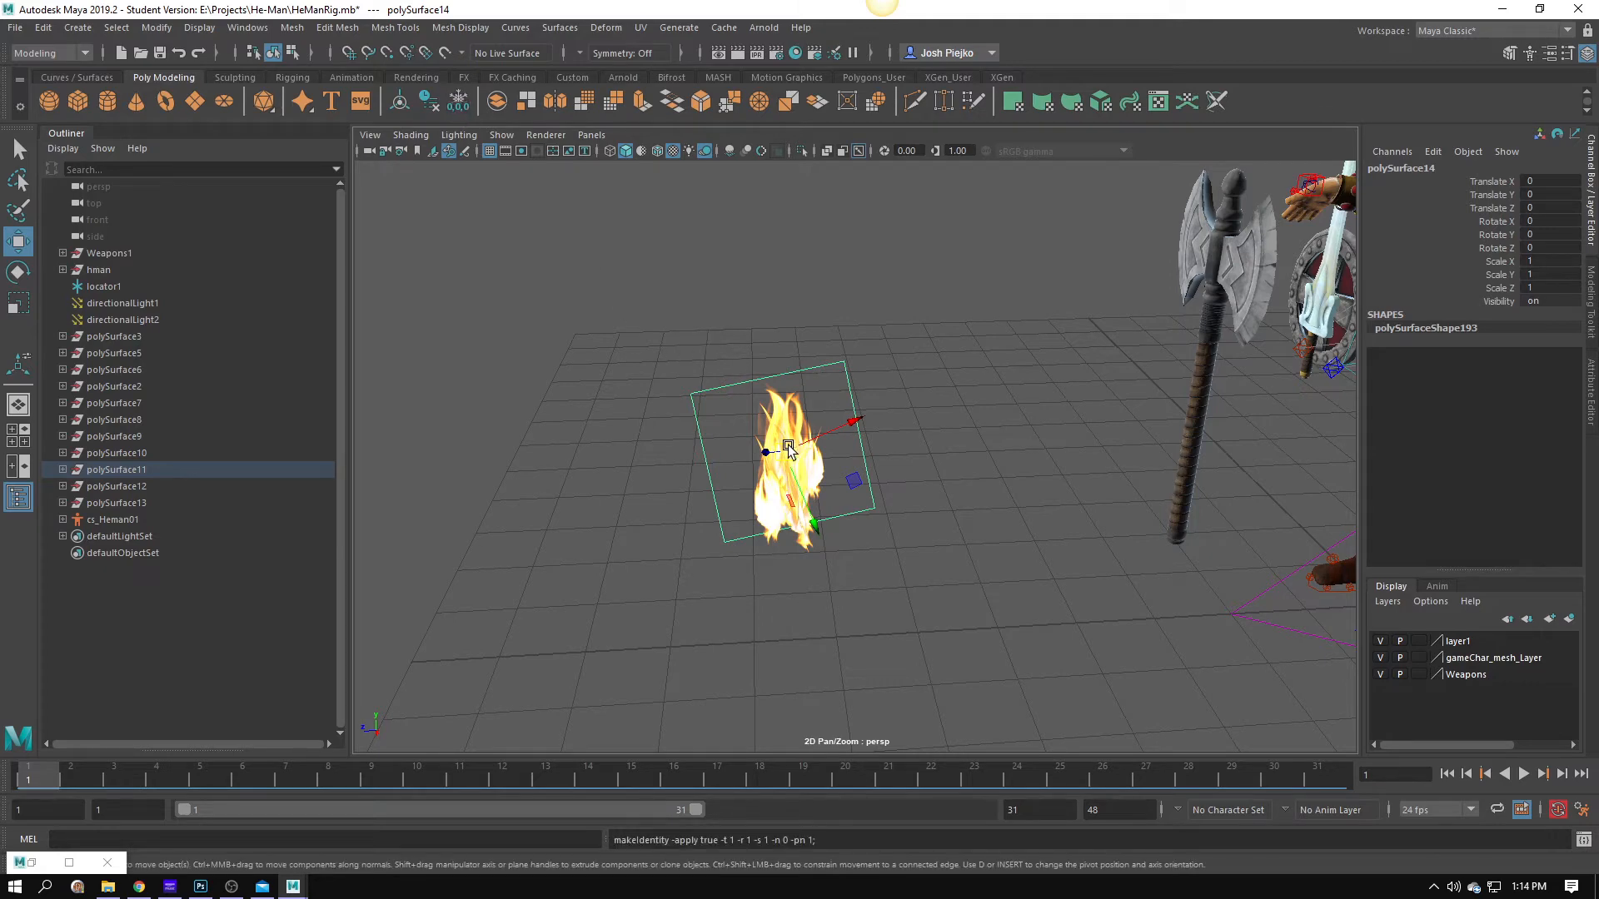
Move the single flame plane out of the cluster to translate values -0.08, 0.064, 0.496.
left_click_drag(788, 447, 633, 423)
left_click_drag(633, 423, 839, 464, "alt")
scroll(850, 379, "up", 5)
Place the flame plane's pivot at the flame's bottom tip and rotate the plane upright to -8.328, -6.165, -15.62.
key("d")
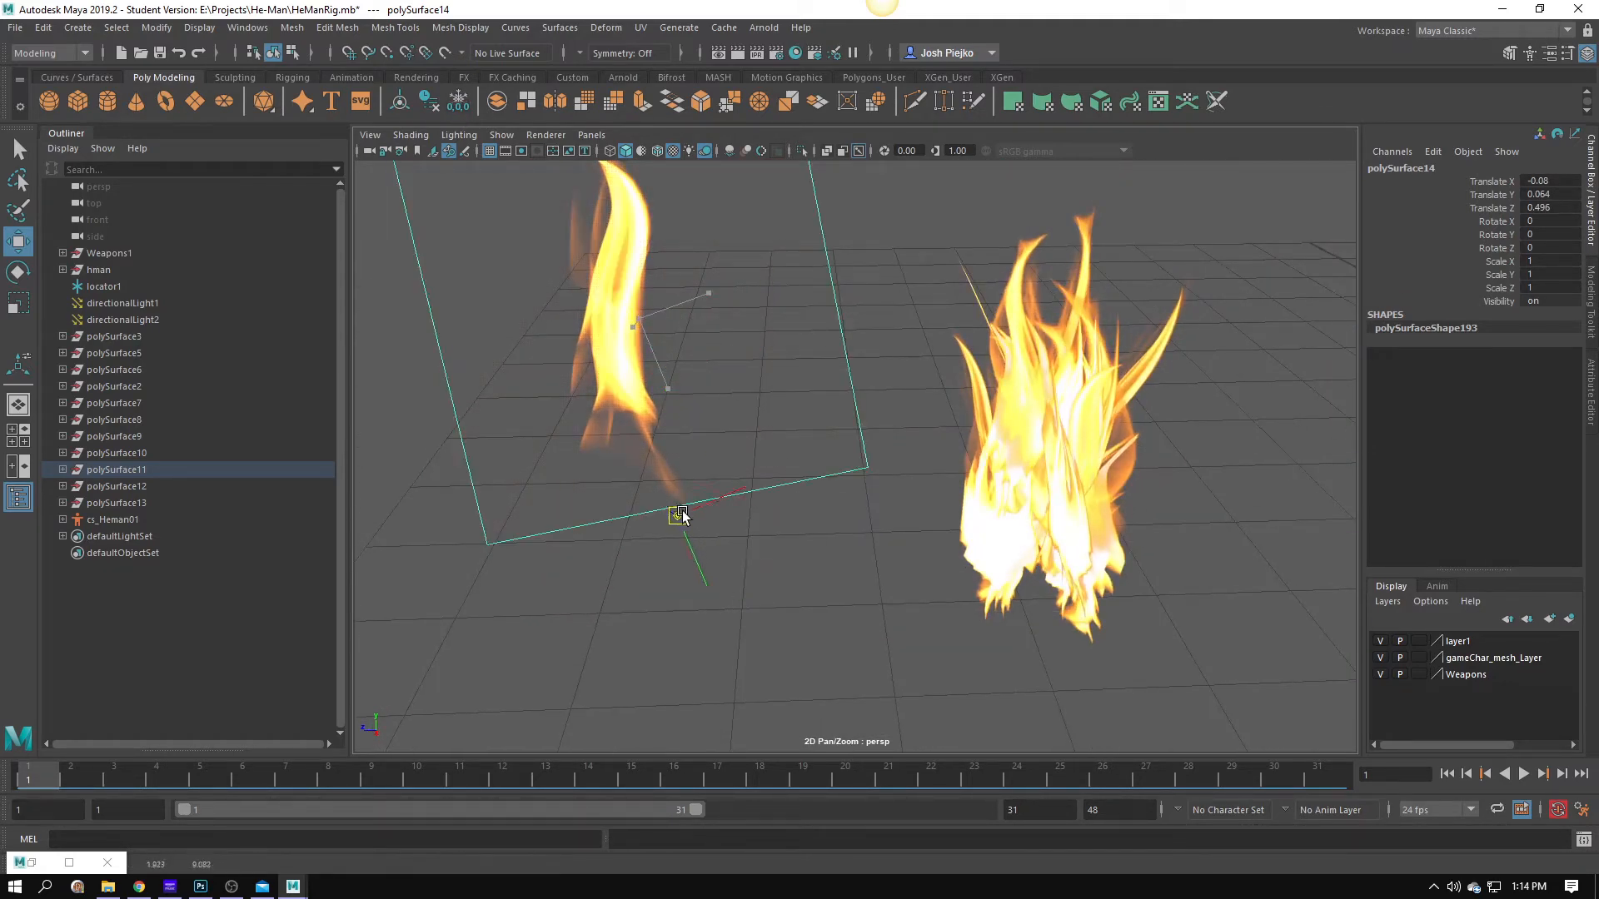
left_click_drag(682, 511, 682, 511)
left_click_drag(682, 511, 681, 508, "alt")
left_click_drag(686, 449, 586, 602)
left_click_drag(657, 559, 703, 485, "alt")
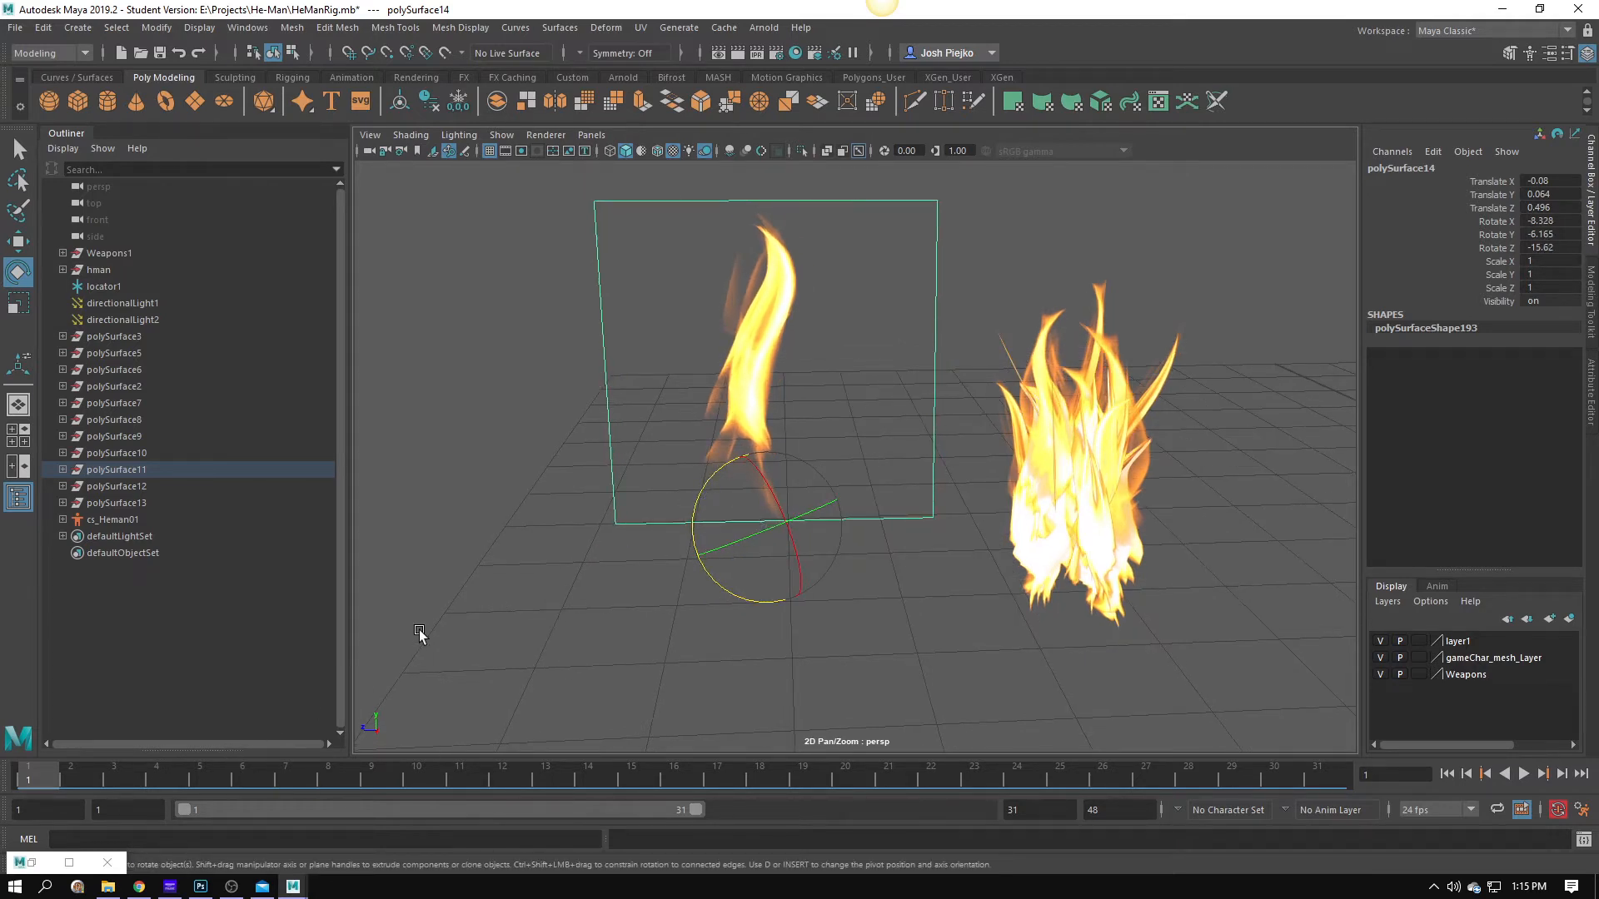
Keyframe the flame plane at full size on frame 1, scaled to 0.651 on frame 14, and enlarged again toward the end.
key("alt+v")
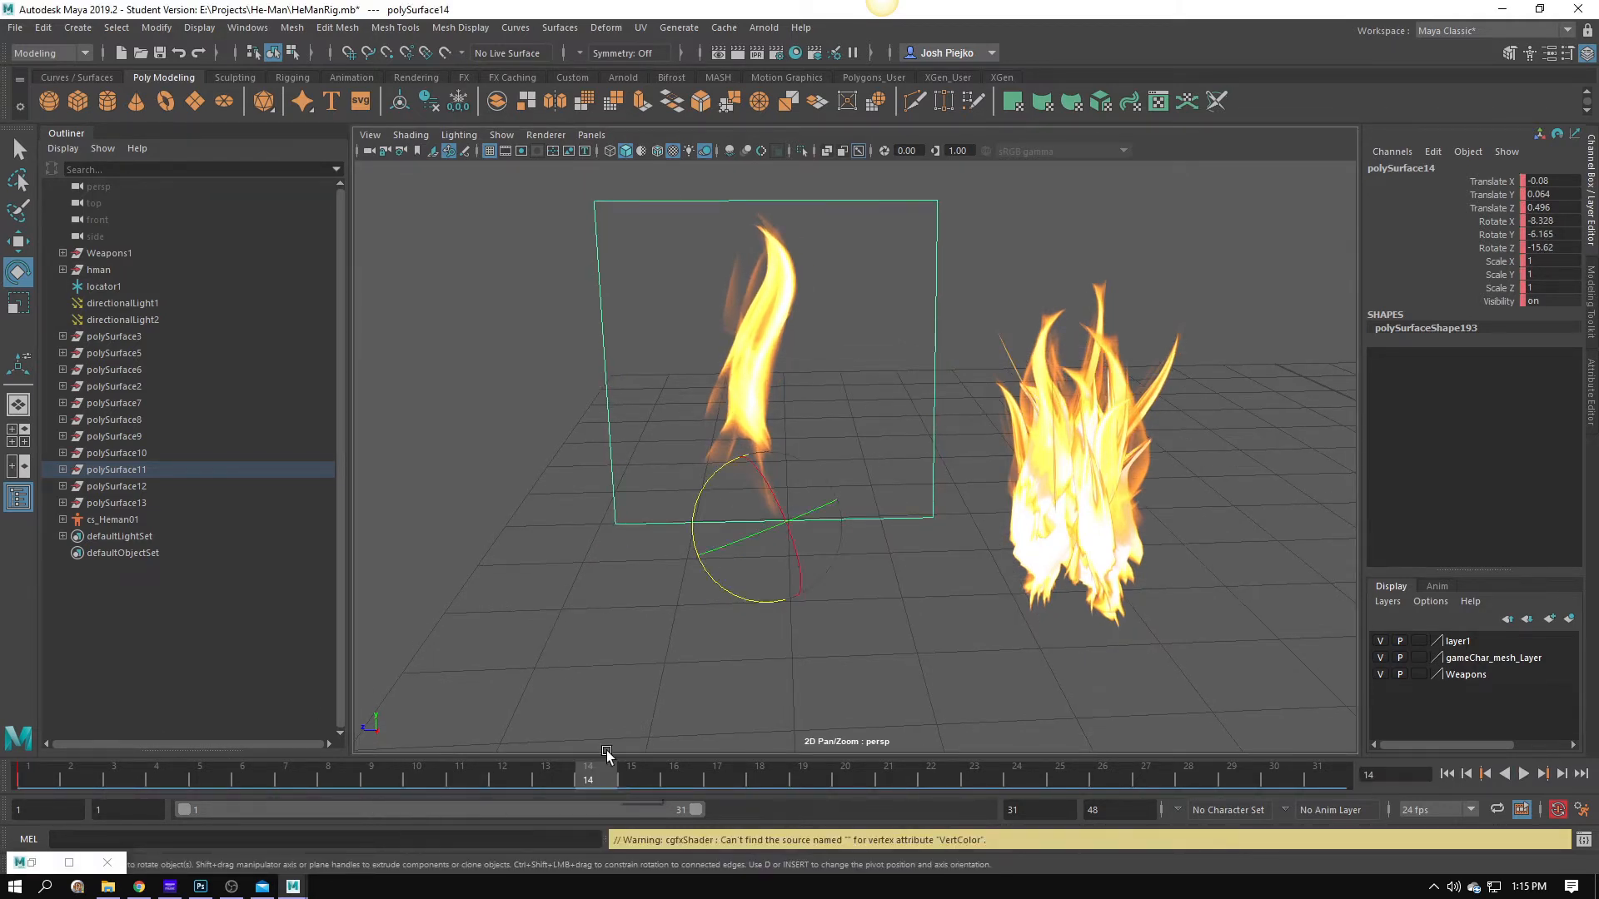
key("r")
left_click_drag(760, 527, 614, 560)
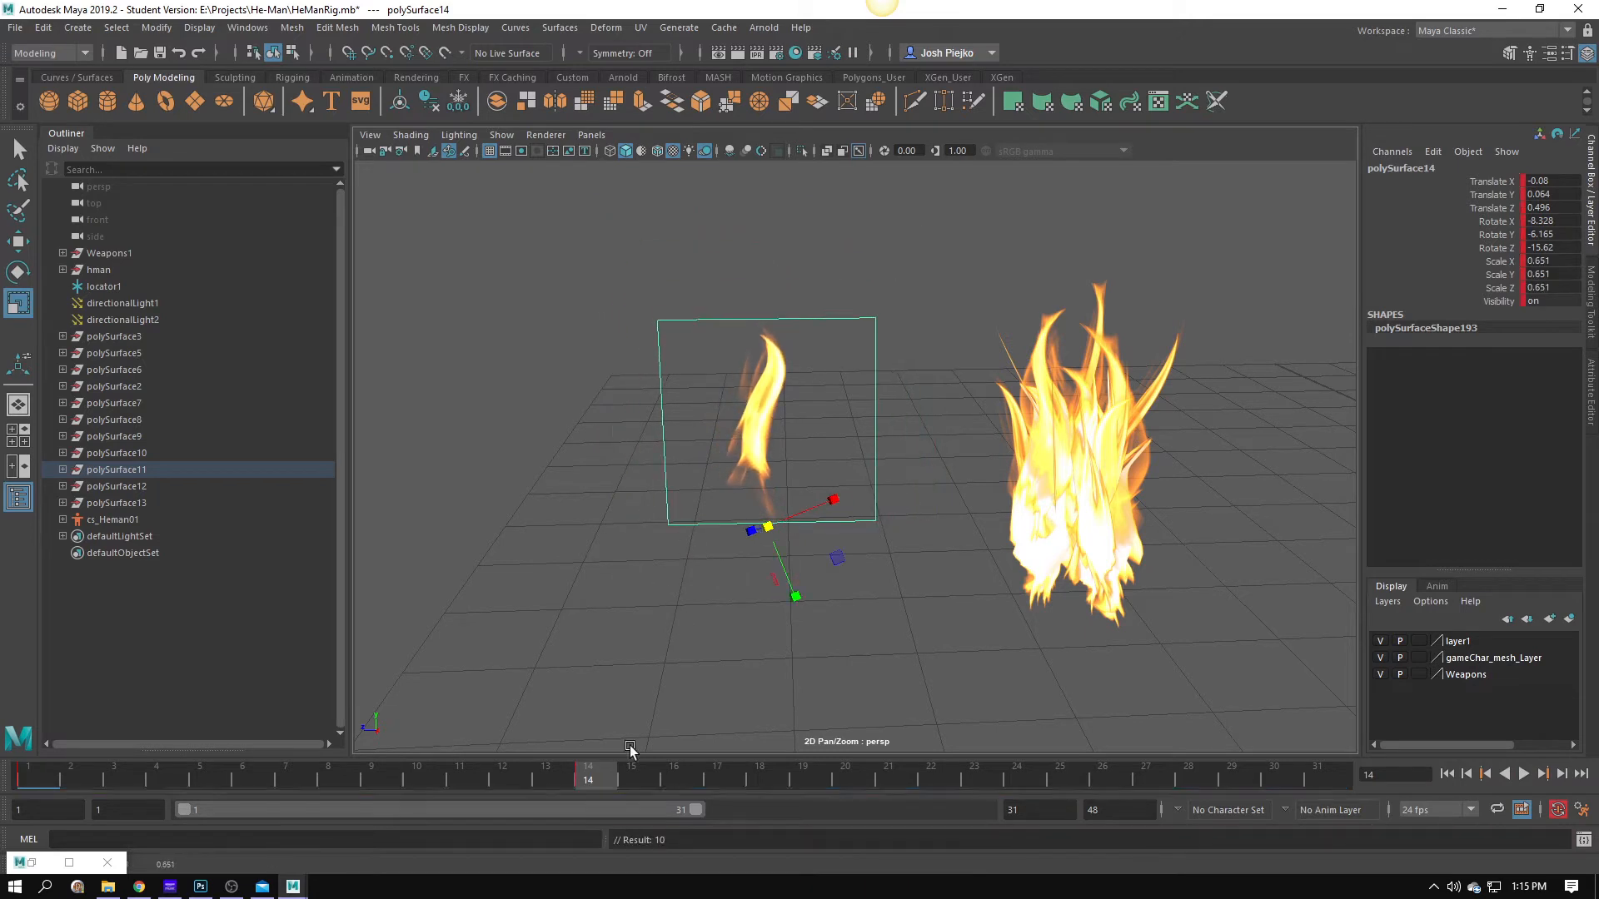
left_click_drag(767, 527, 932, 503)
left_click(926, 533)
left_click_drag(652, 768, 1259, 773)
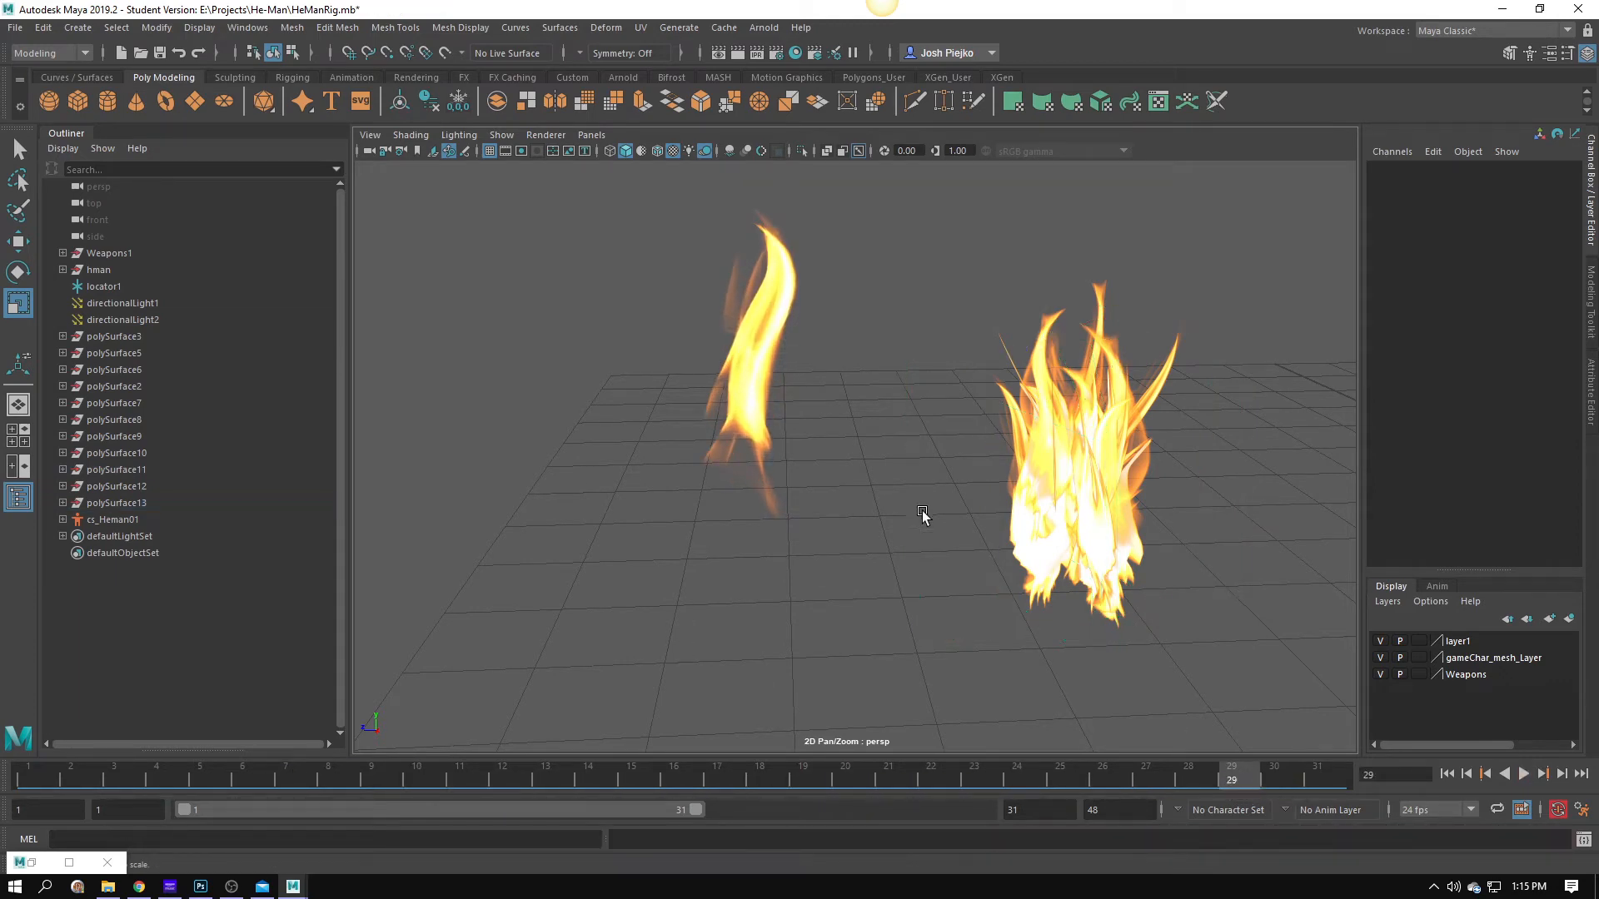
Move the polySurface23 flame piece from the cluster over the animated flame, to 0.539, 0.127, -0.013.
key("w")
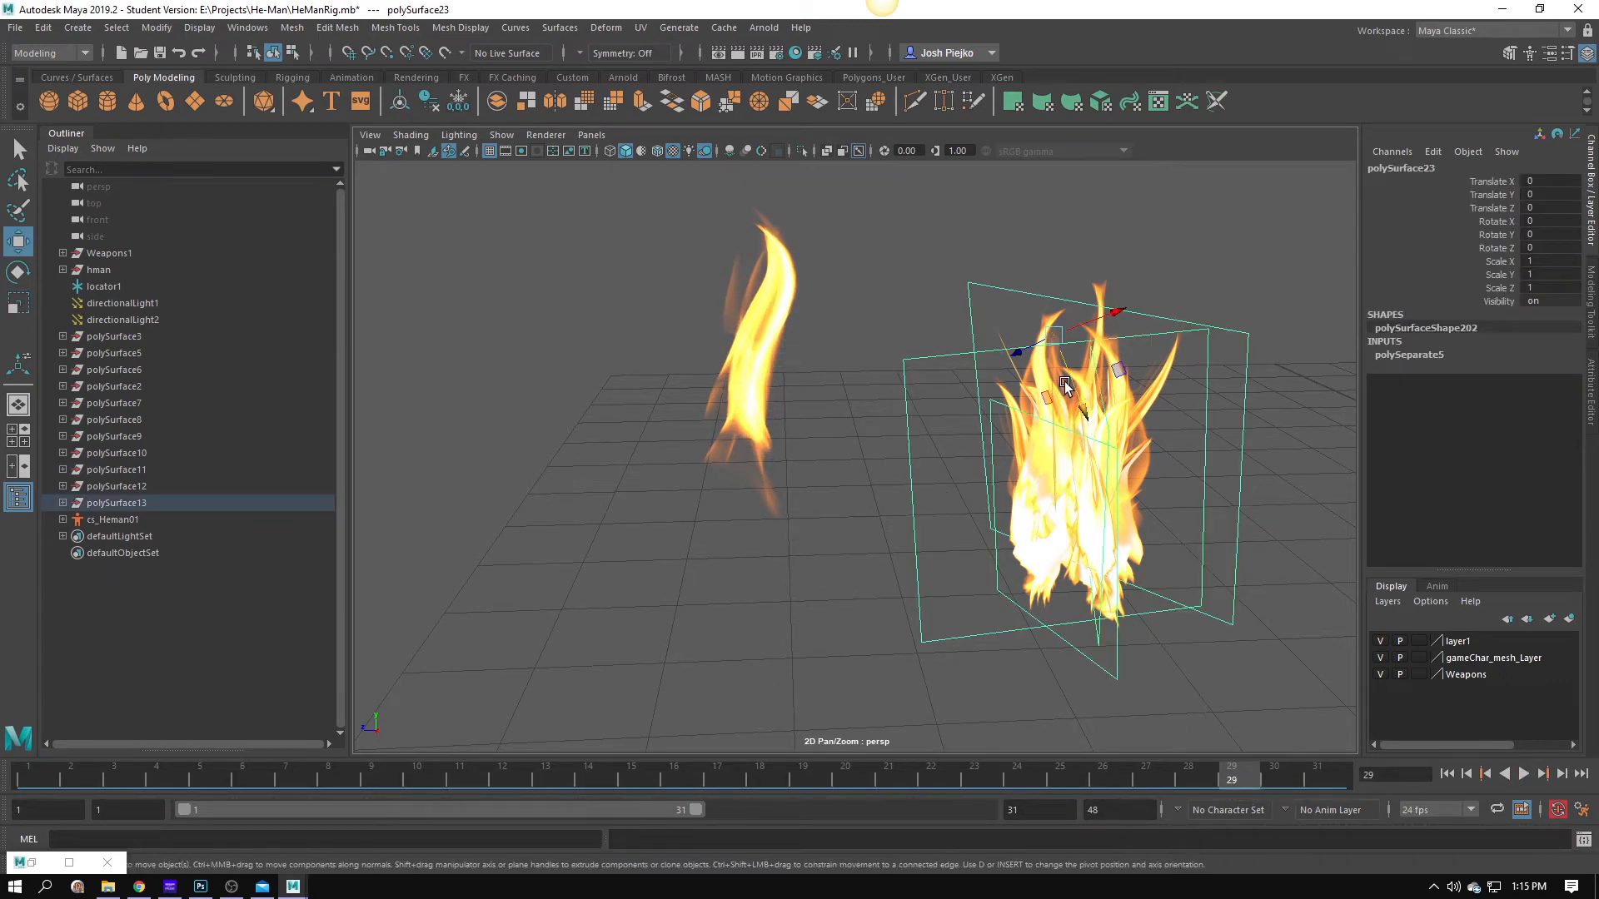
left_click_drag(1052, 344, 718, 257)
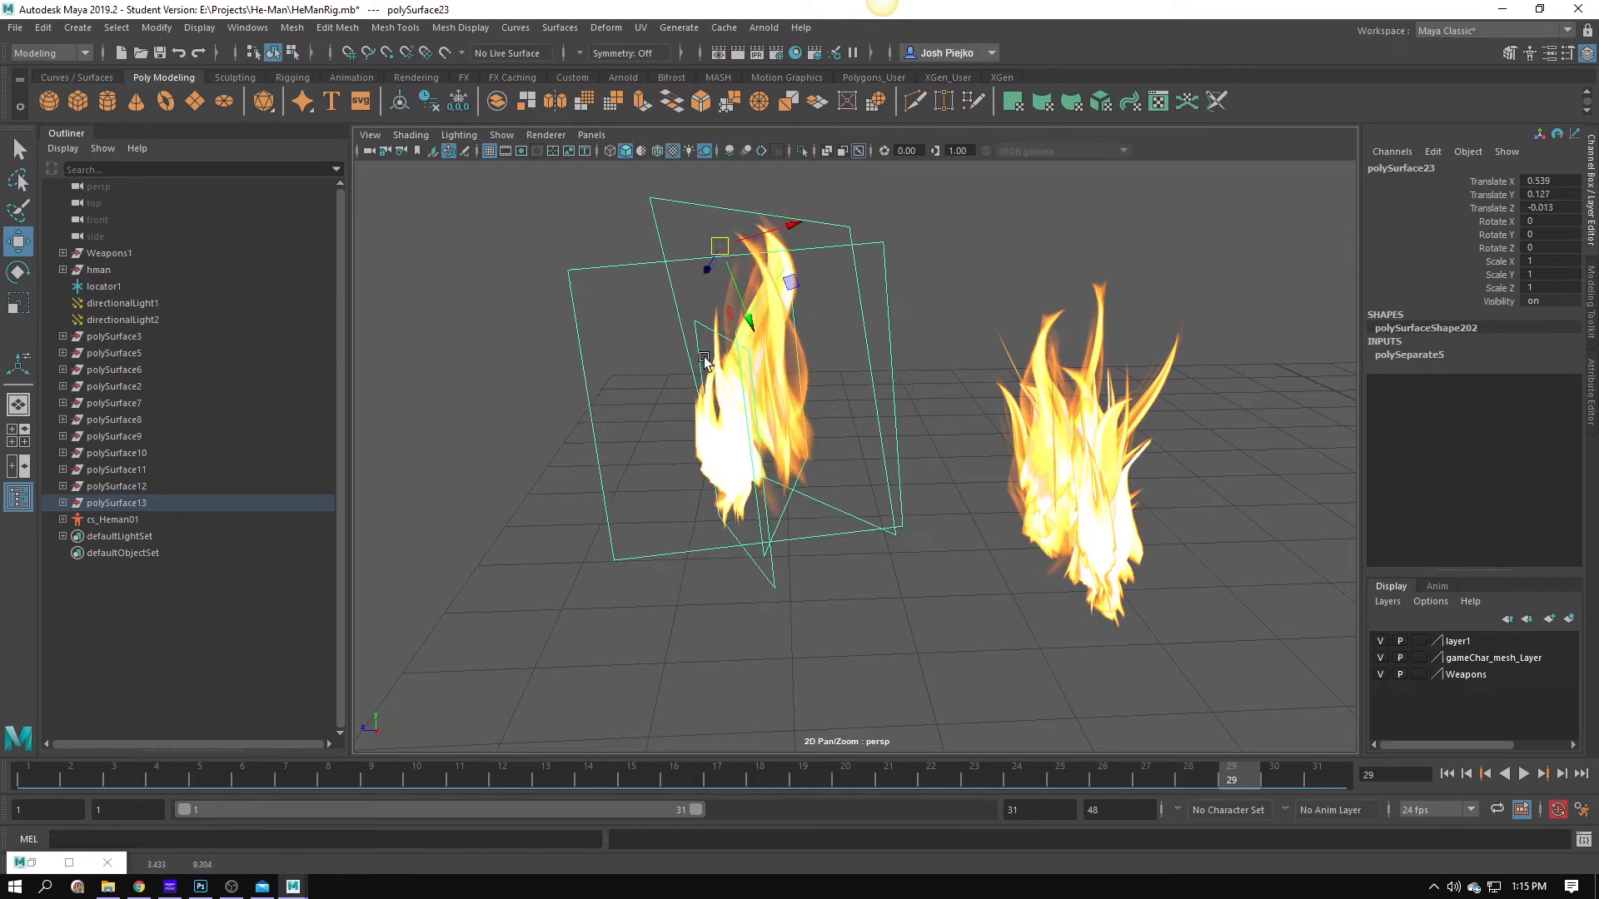
left_click_drag(703, 356, 682, 732, "alt")
Preview the animation, and delete the polySurface23 flame piece placed over the animated flame.
key("alt+v")
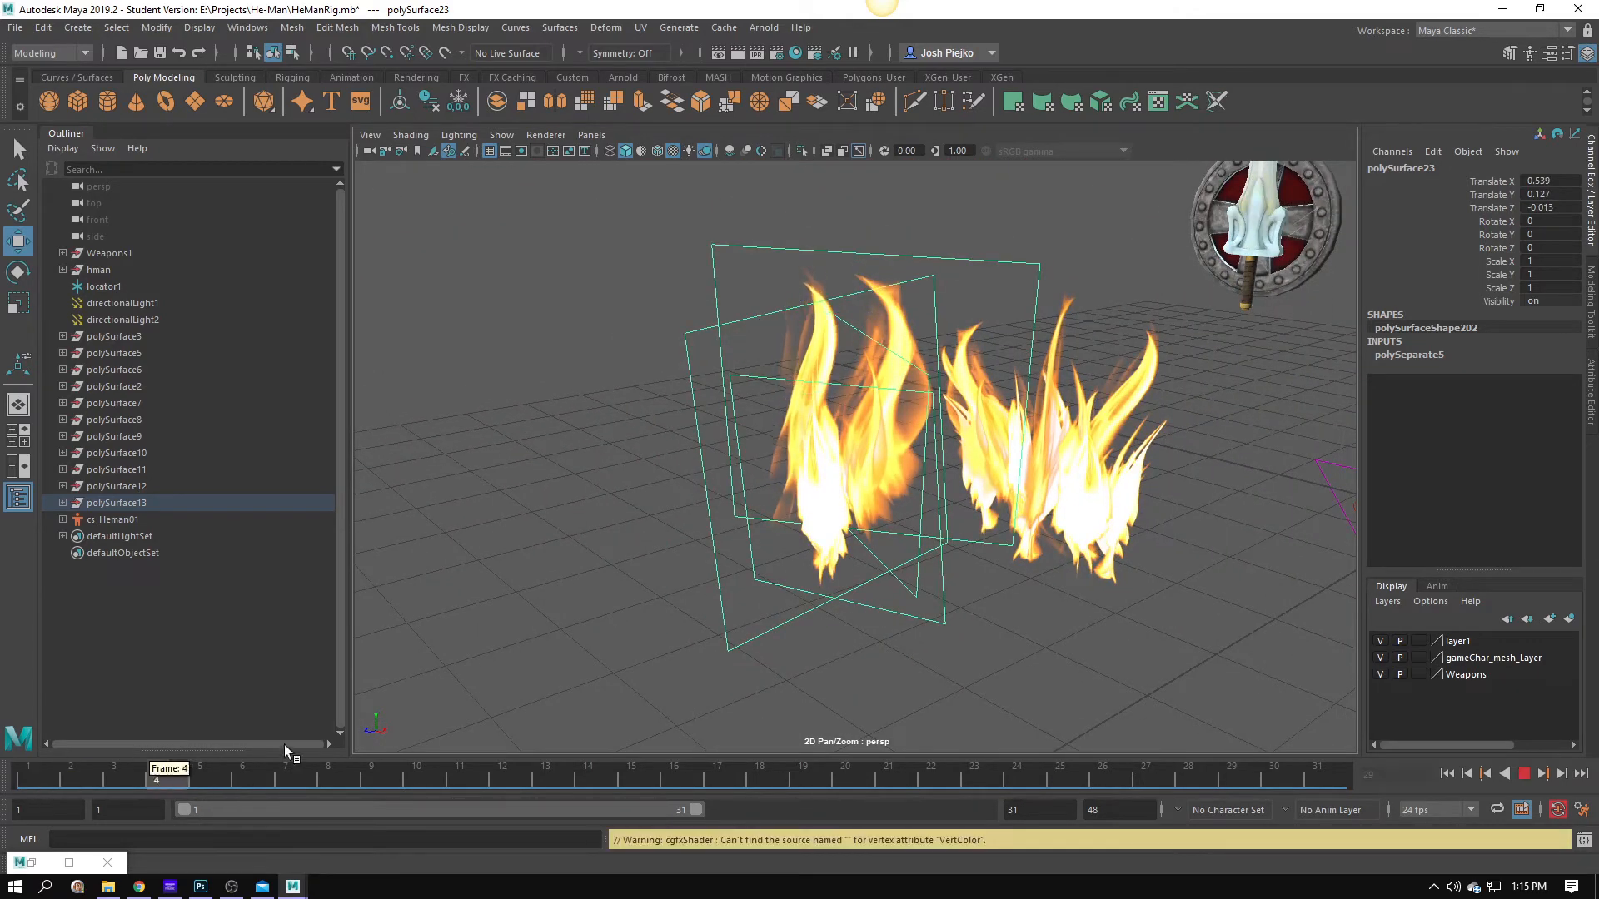
key("alt+v")
left_click(828, 529)
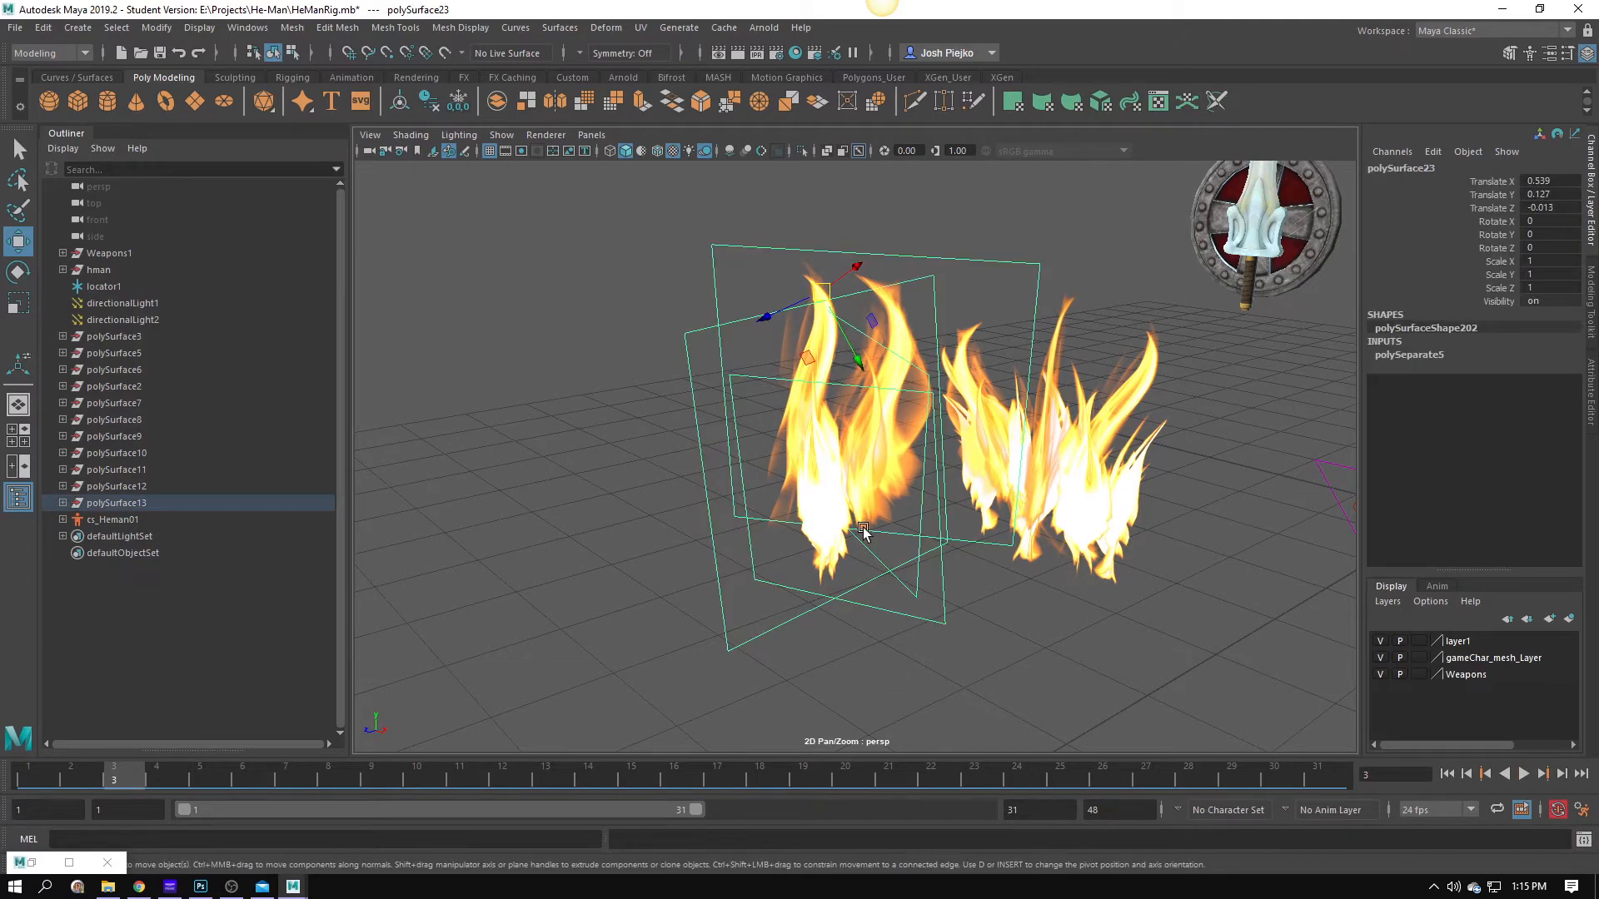
key("Delete")
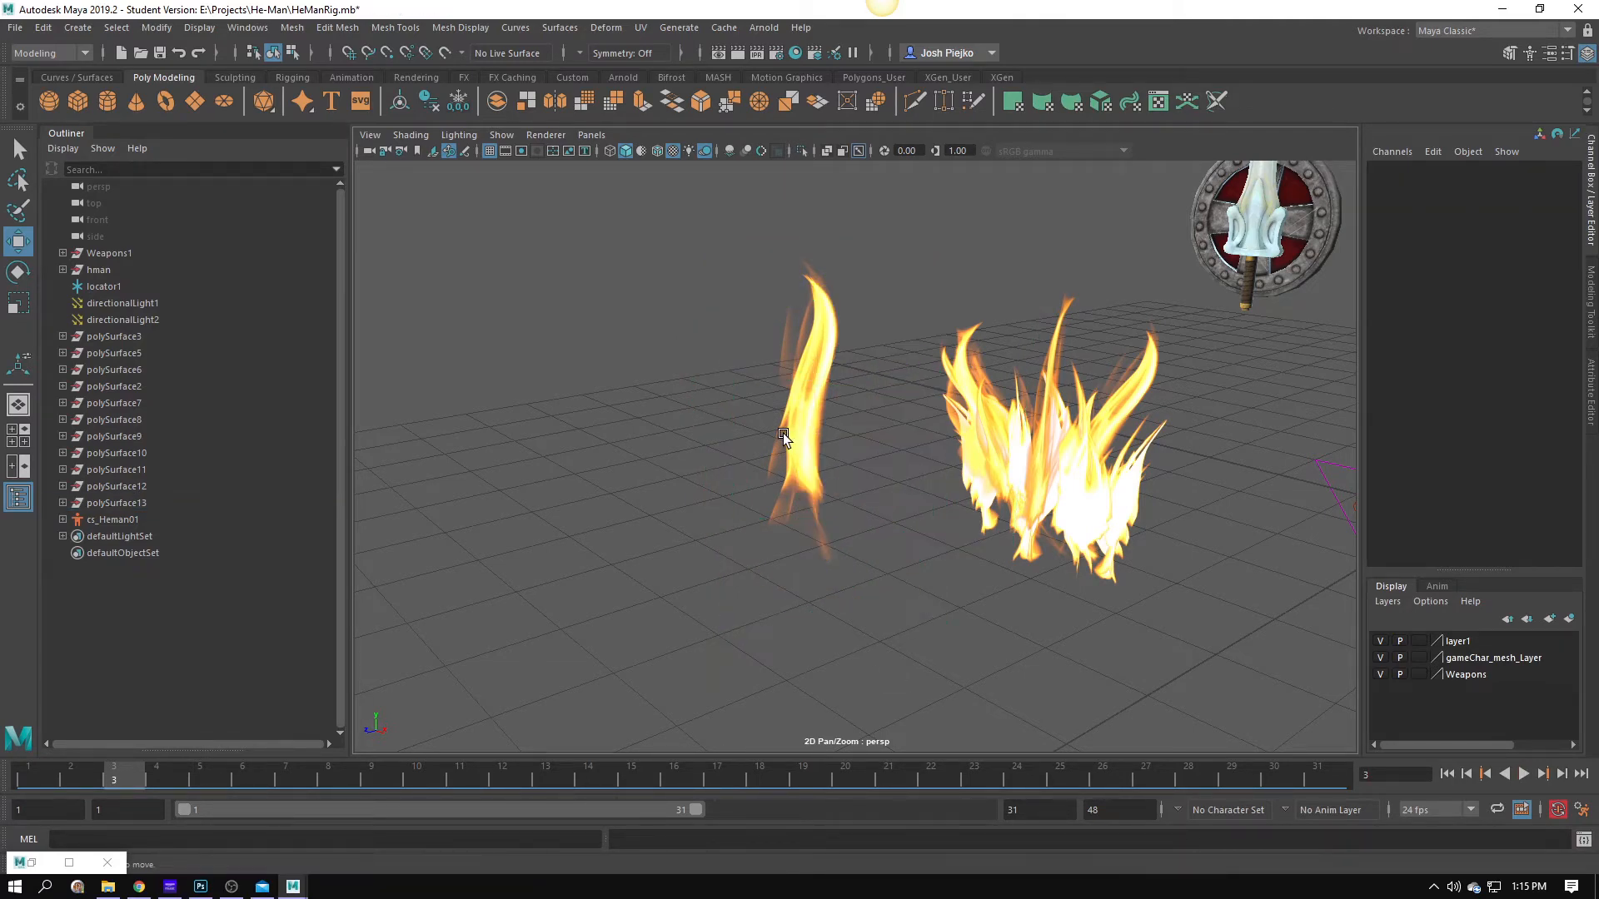
Duplicate the flame plane and rotate the copy crosswise to the original, to 88.804, -65.942, -92.46.
left_click(787, 442)
key("ctrl+d")
key("e")
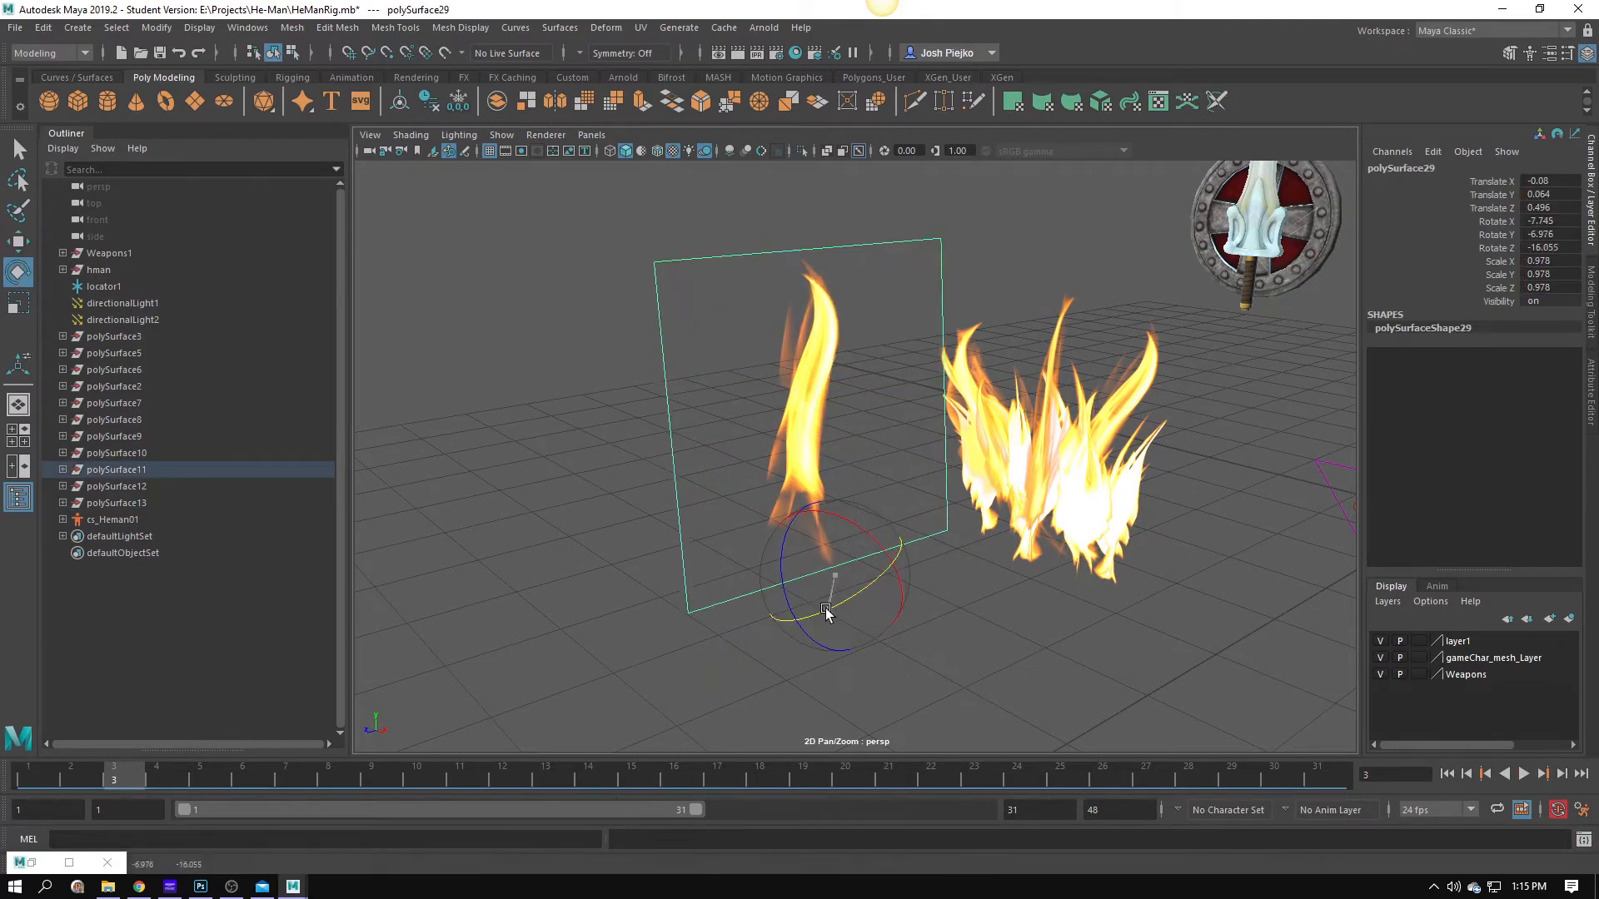
left_click_drag(828, 607, 940, 592)
key("alt+v")
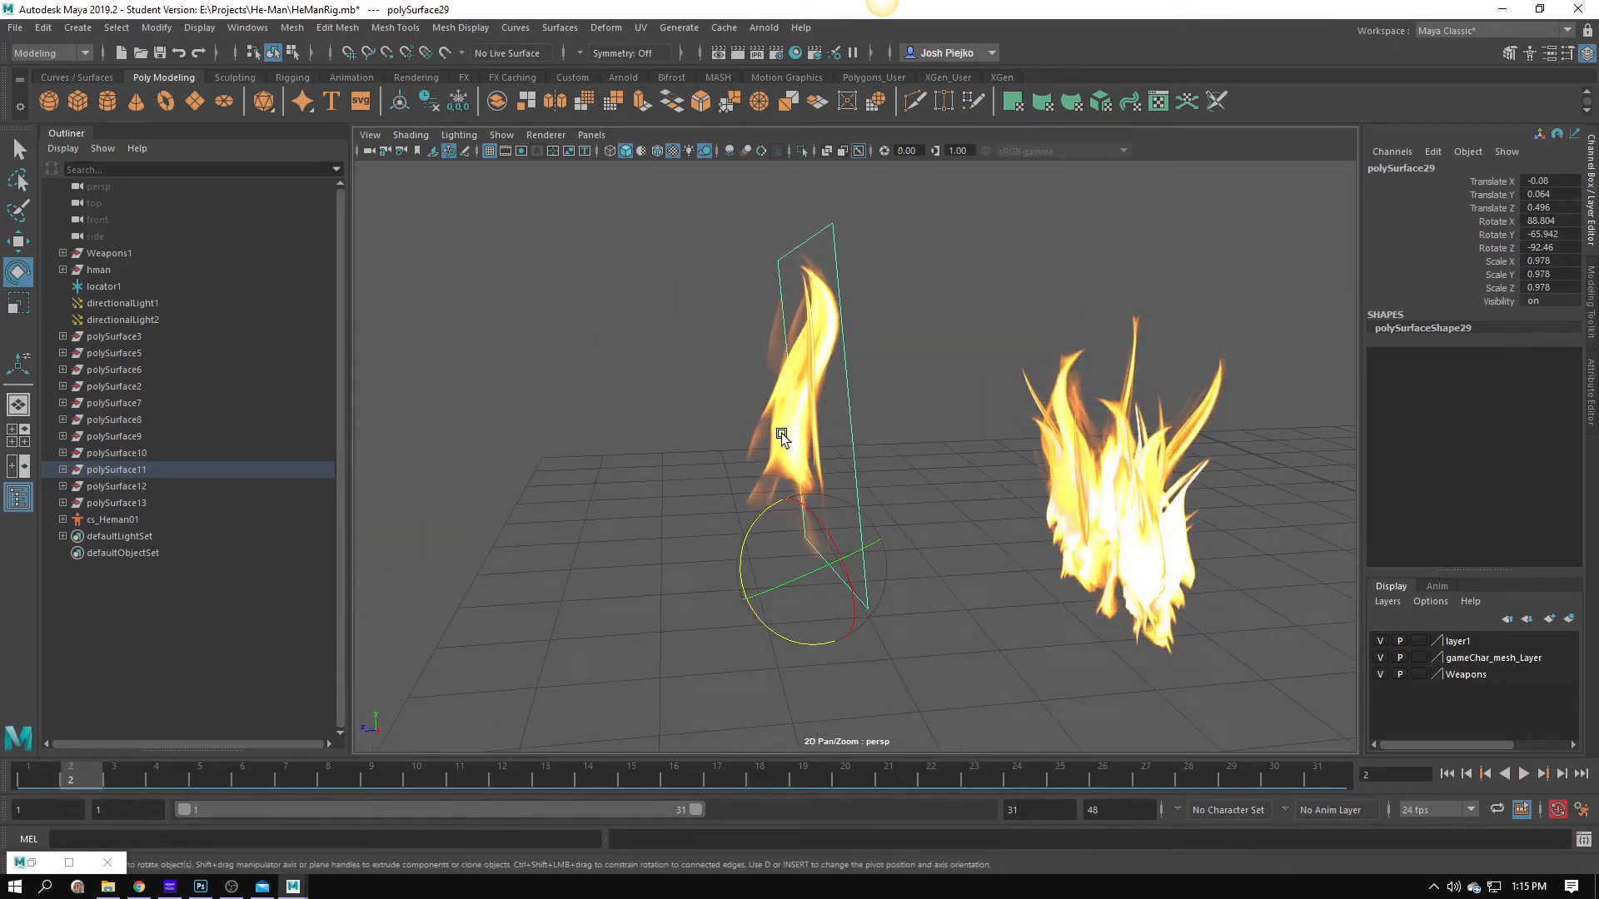
Rescale the original flame plane to 0.739 on frame 14.
left_click(781, 433)
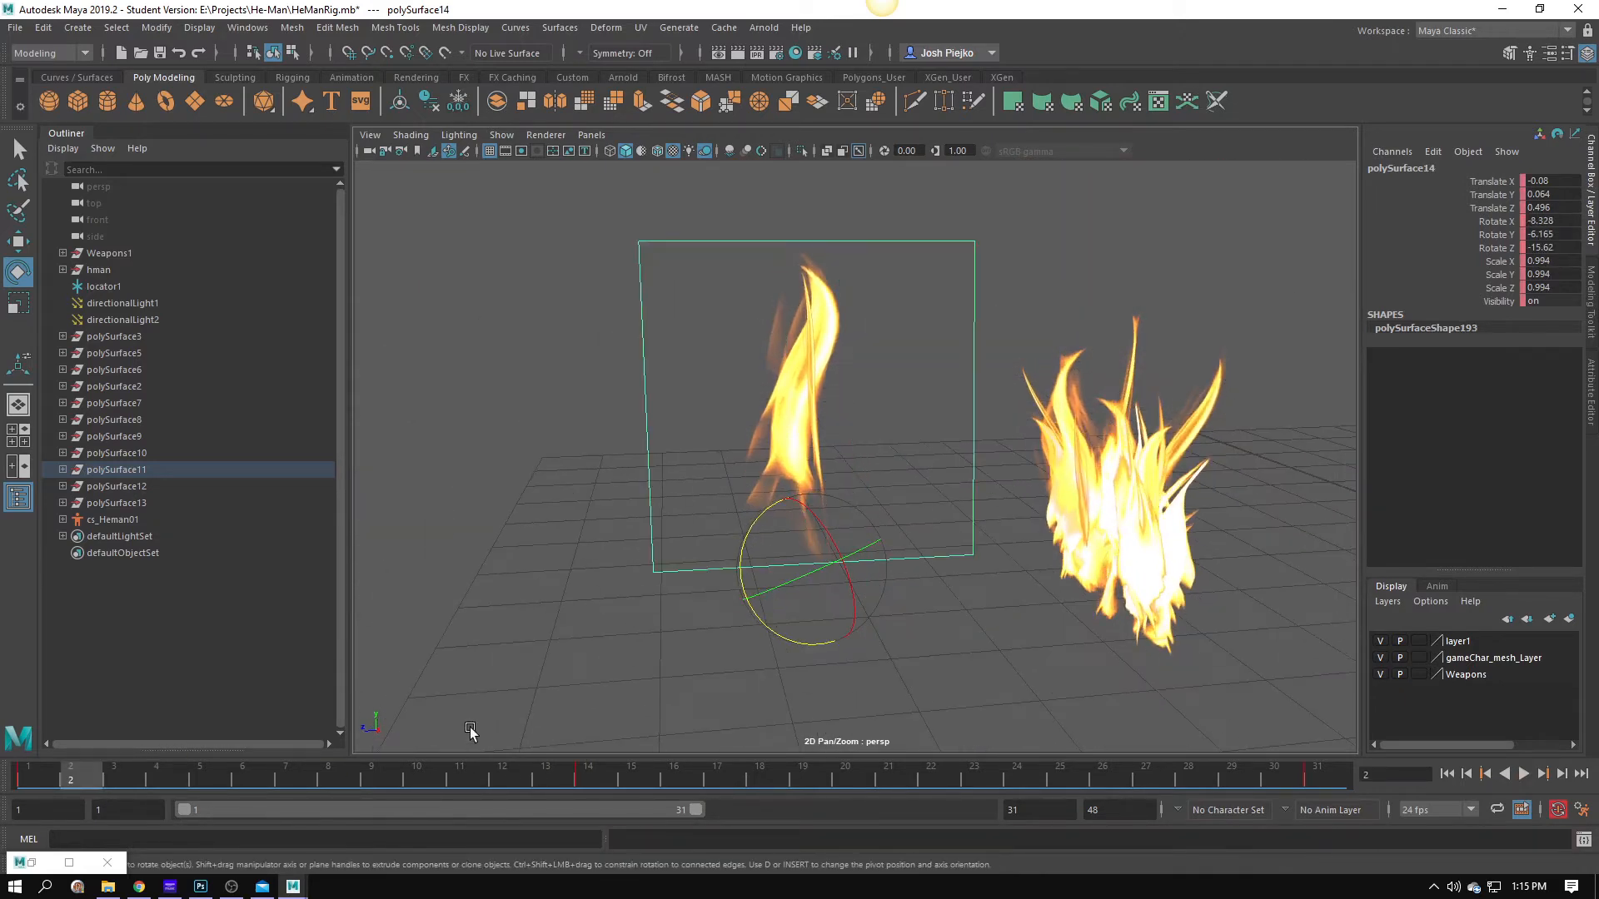
left_click(603, 774)
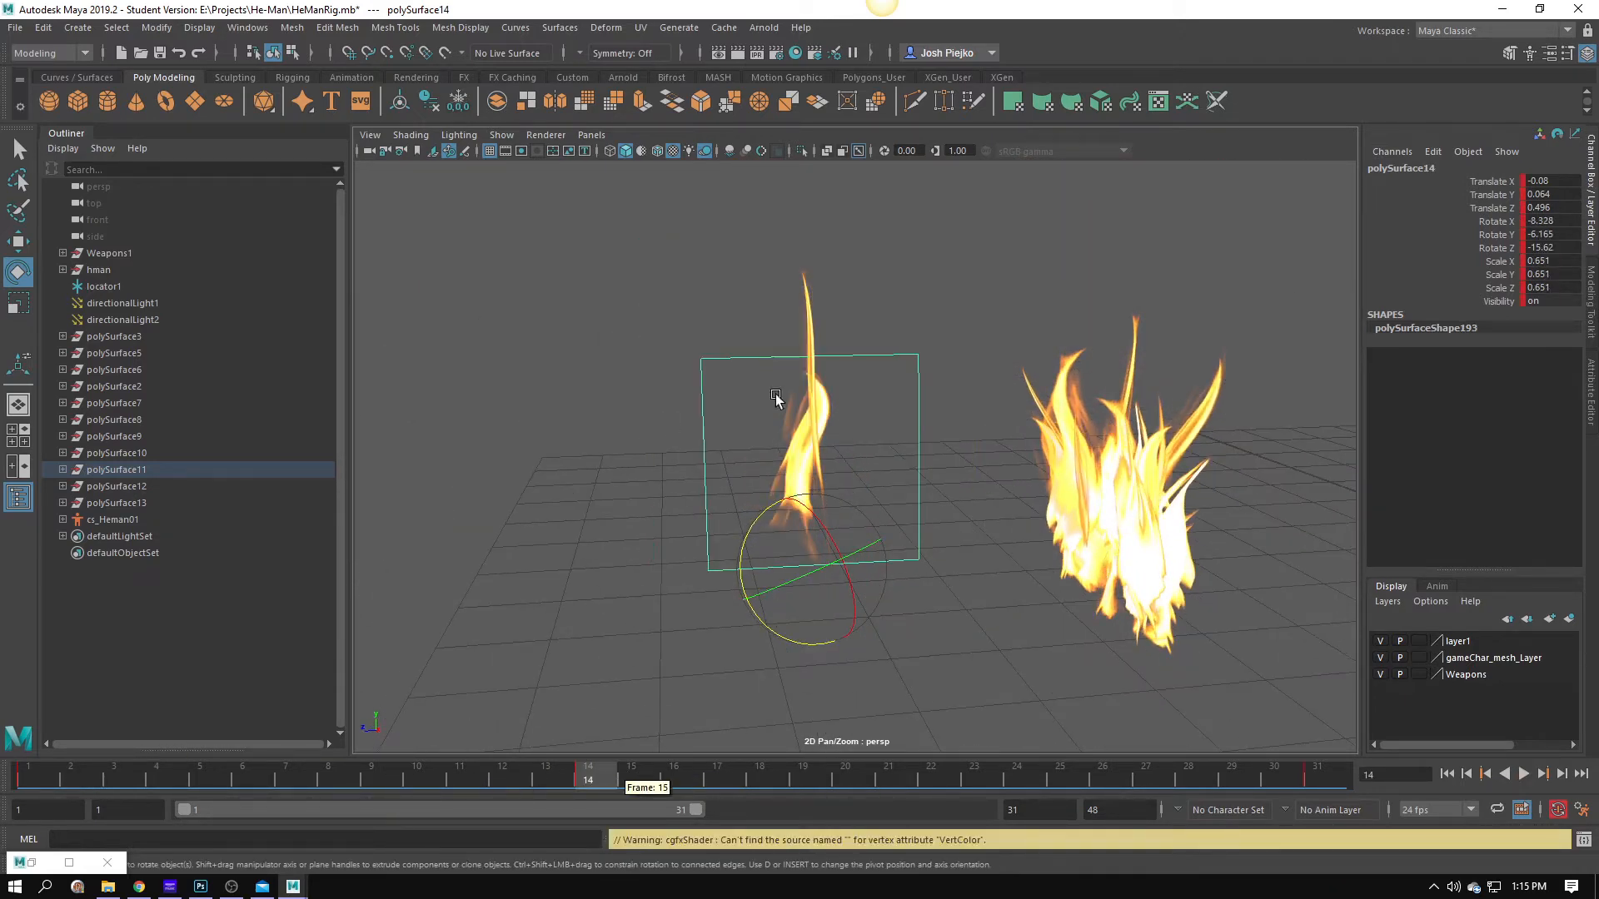
key("r")
left_click_drag(855, 558, 935, 536)
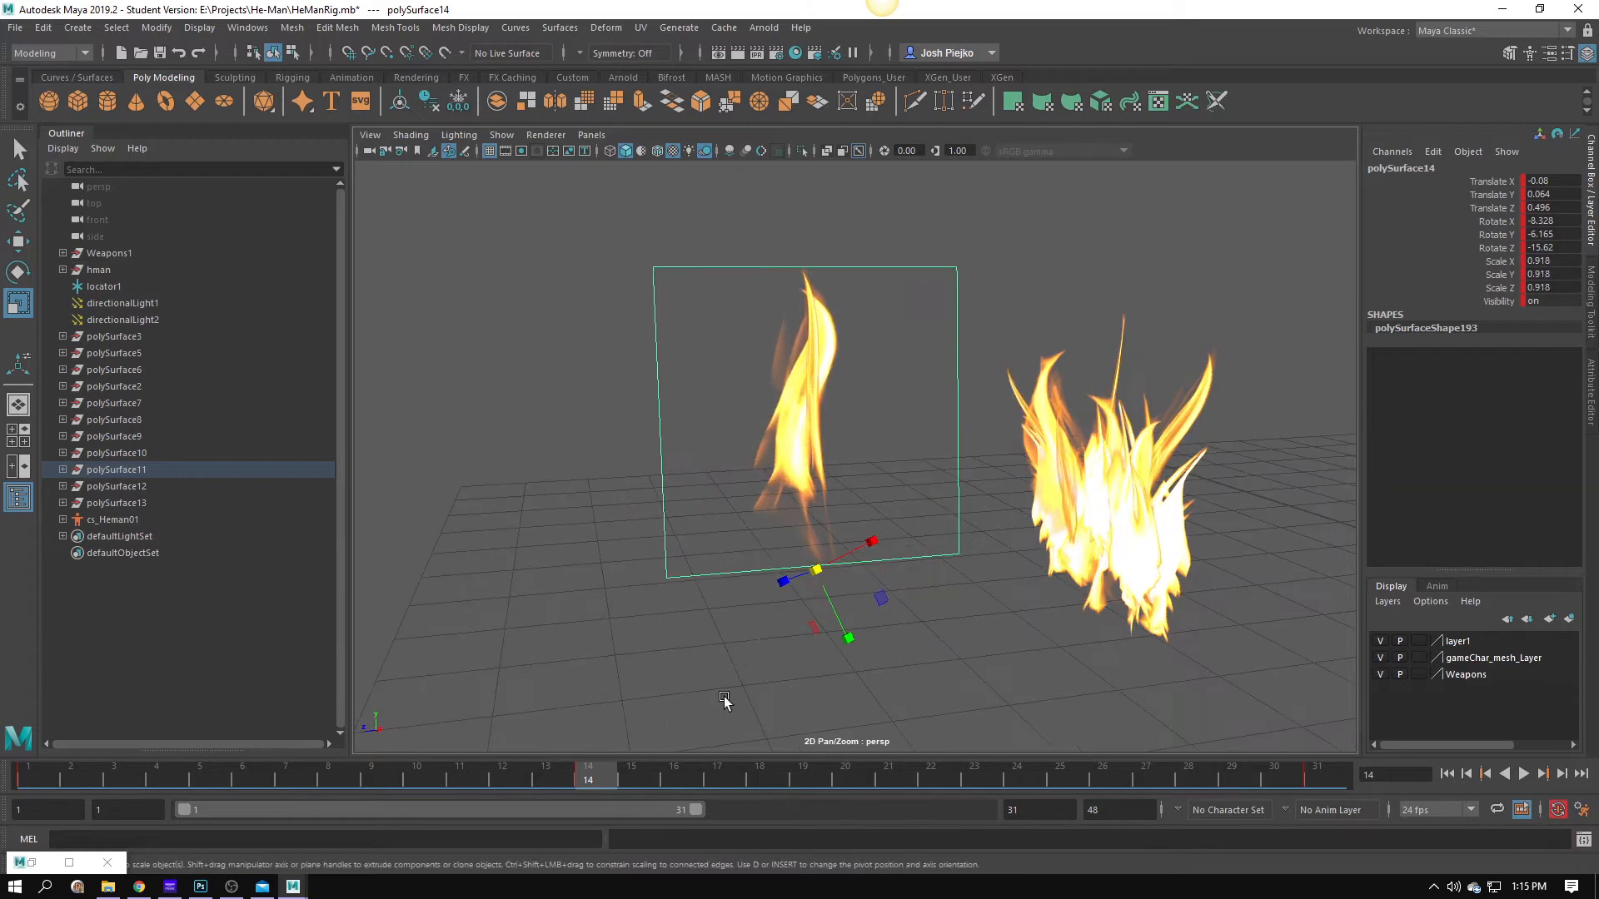
left_click_drag(817, 573, 594, 726)
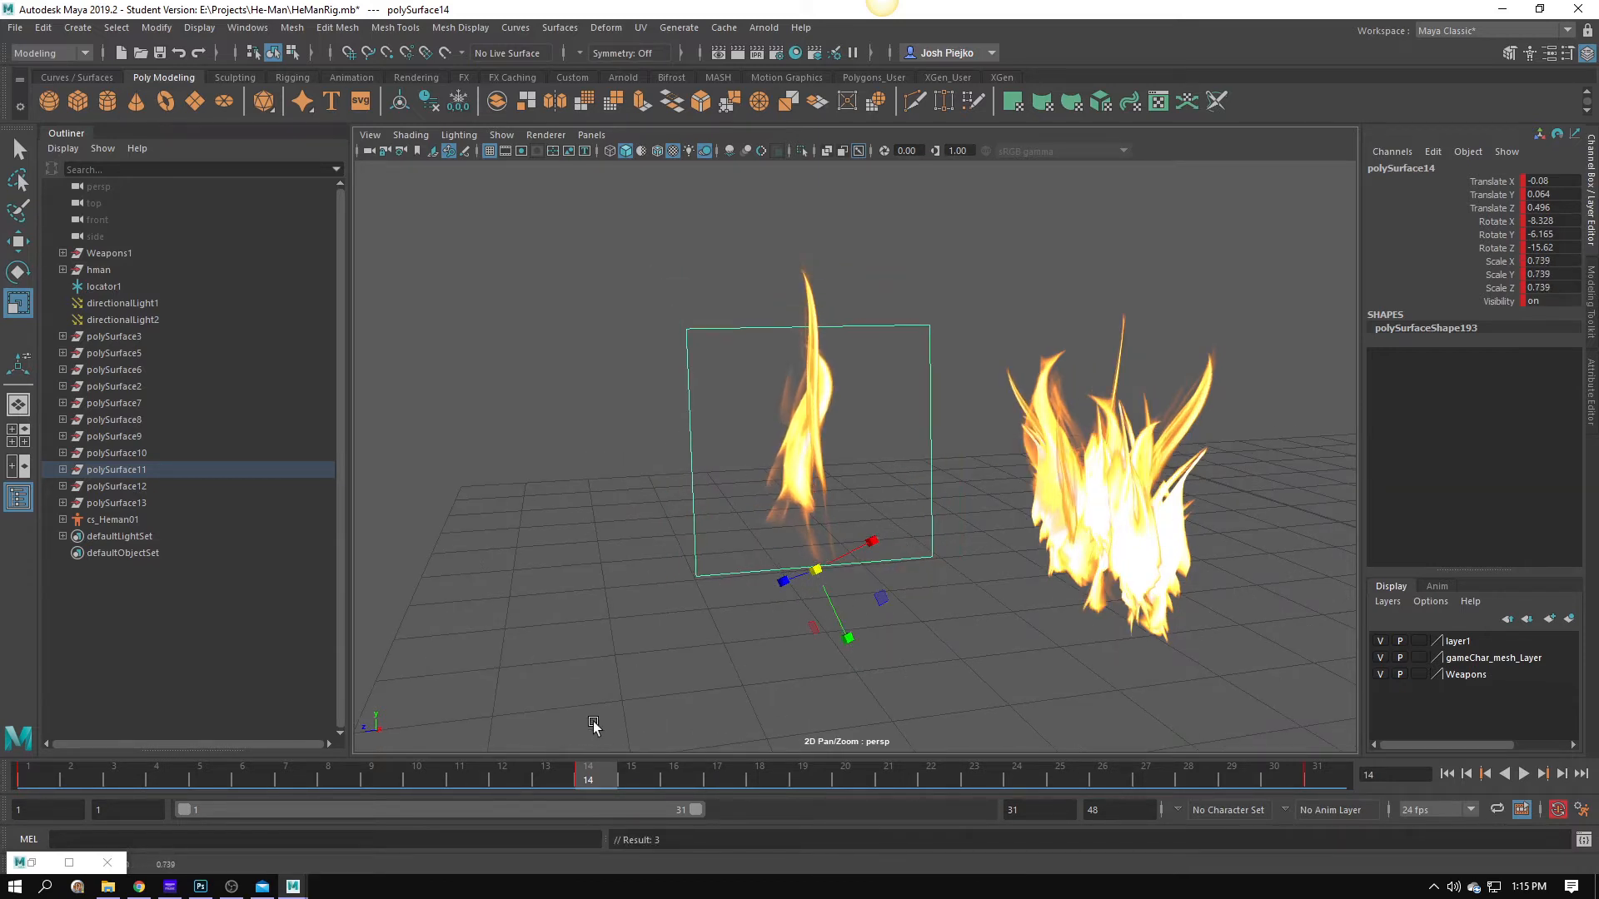
Move the original flame plane's frame 14 key to frame 7 by cutting and pasting it.
right_click(604, 775)
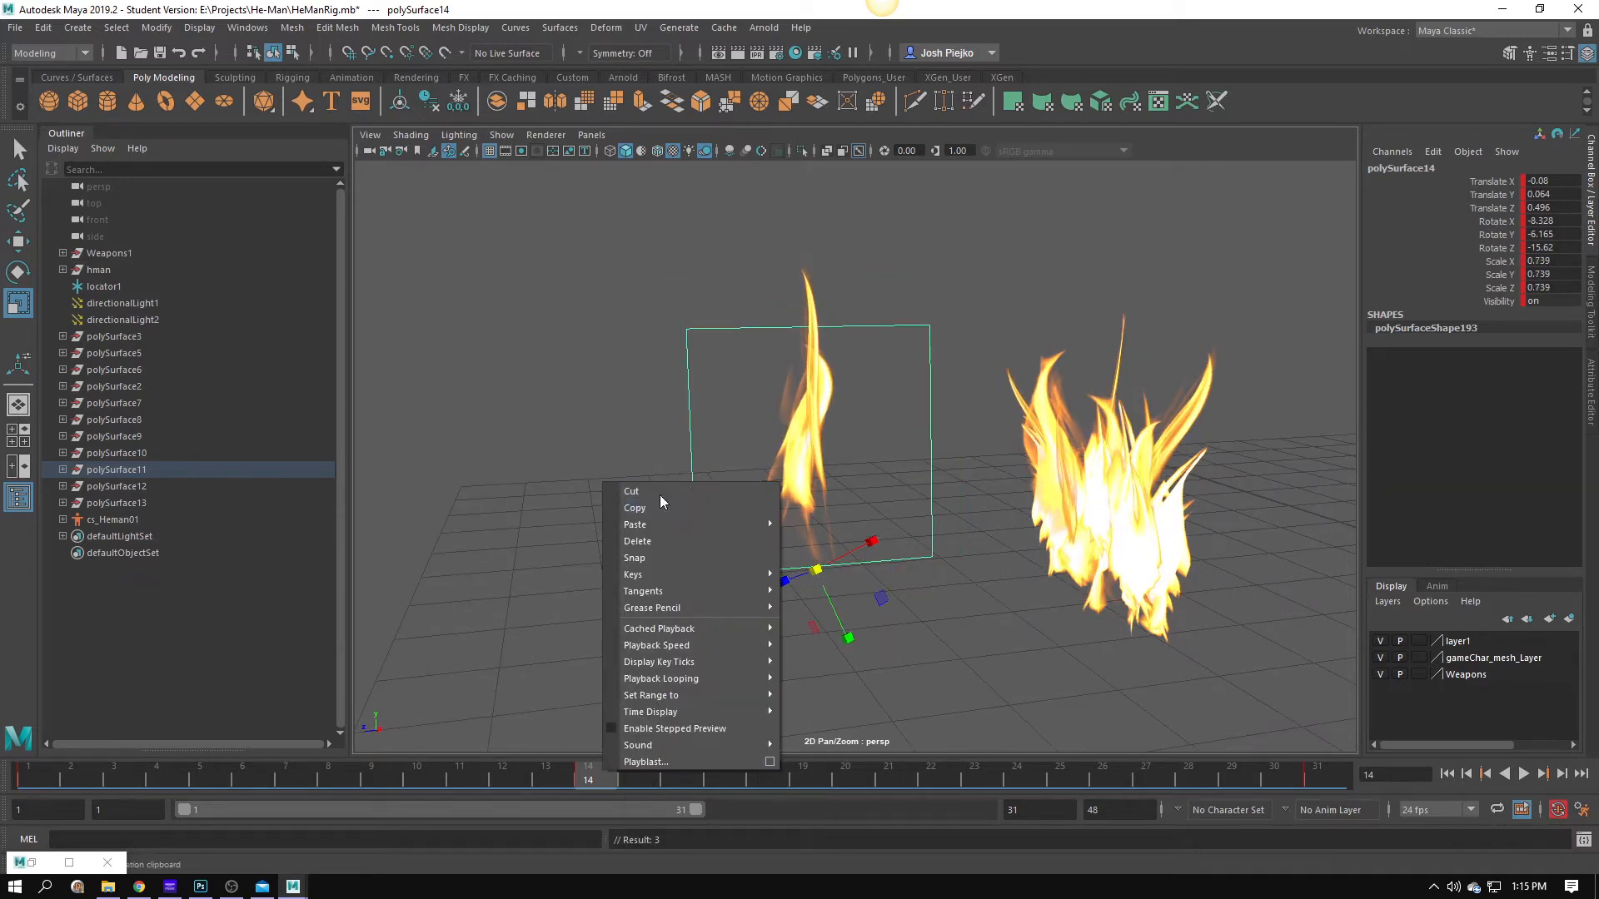
left_click(660, 492)
left_click(312, 772)
right_click(312, 772)
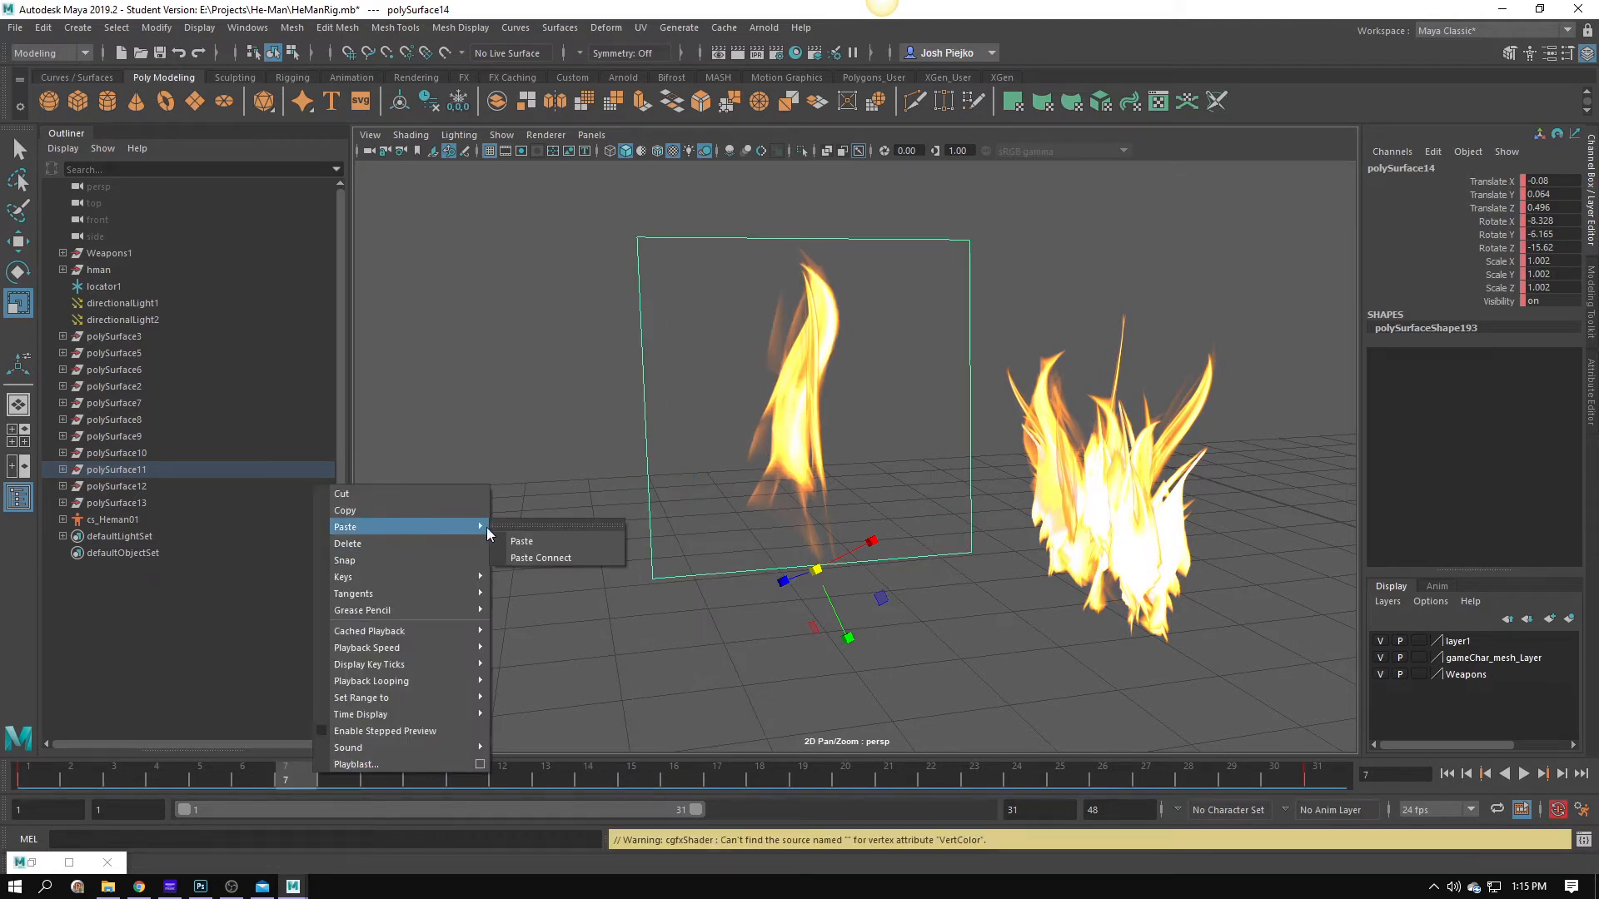
left_click(511, 542)
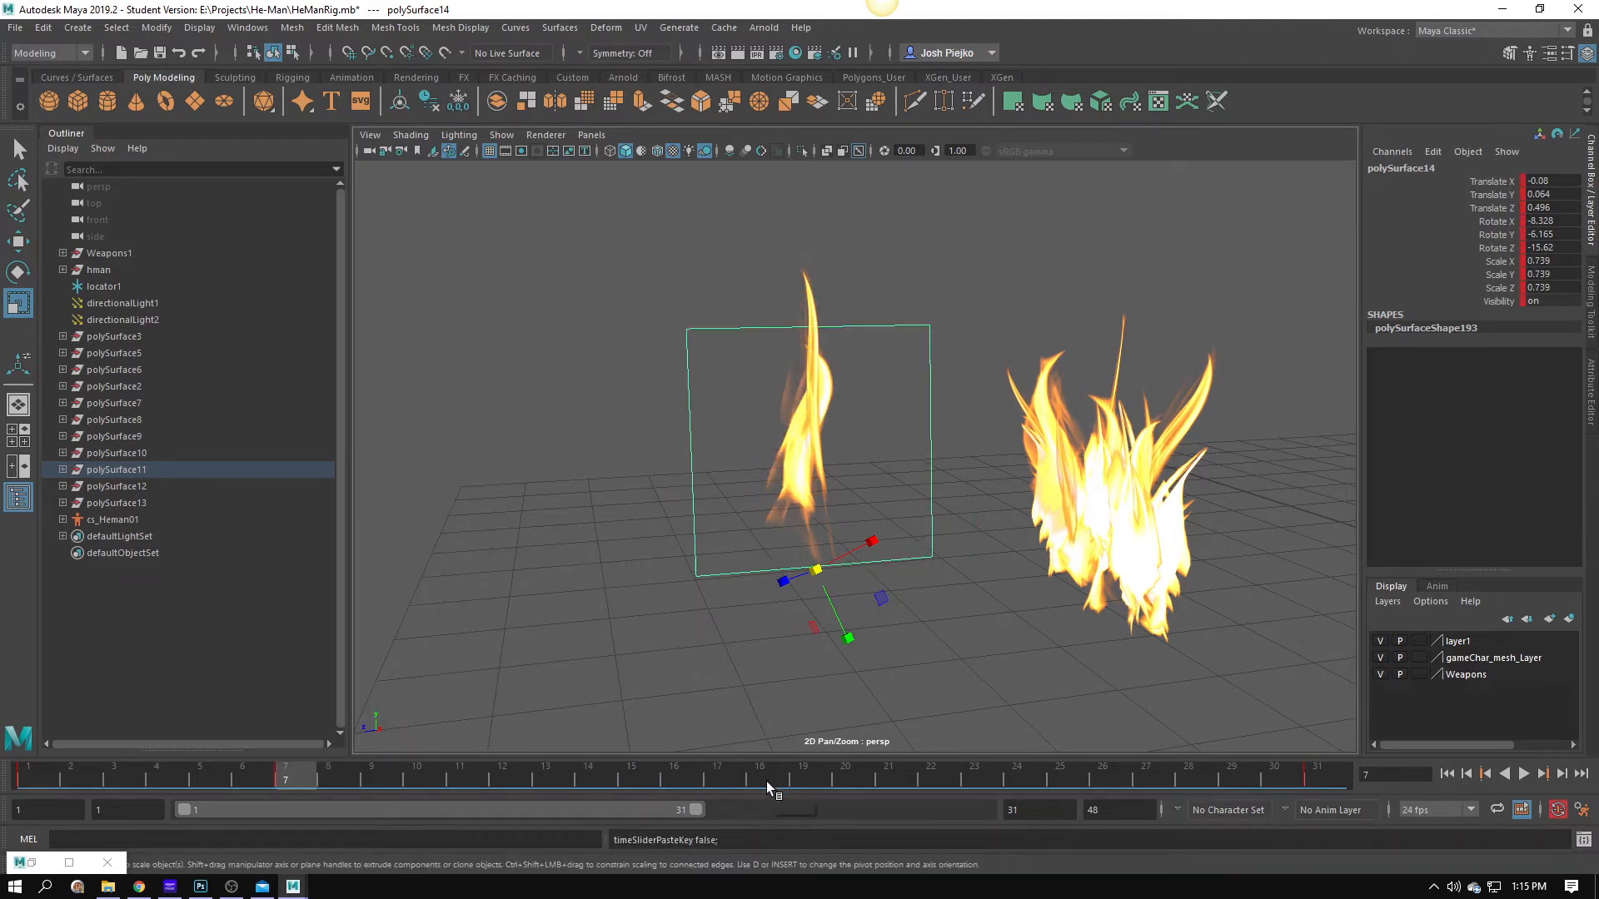
Play and scrub through the timeline to check the original flame plane's retimed scaling.
left_click(766, 782)
right_click(834, 782)
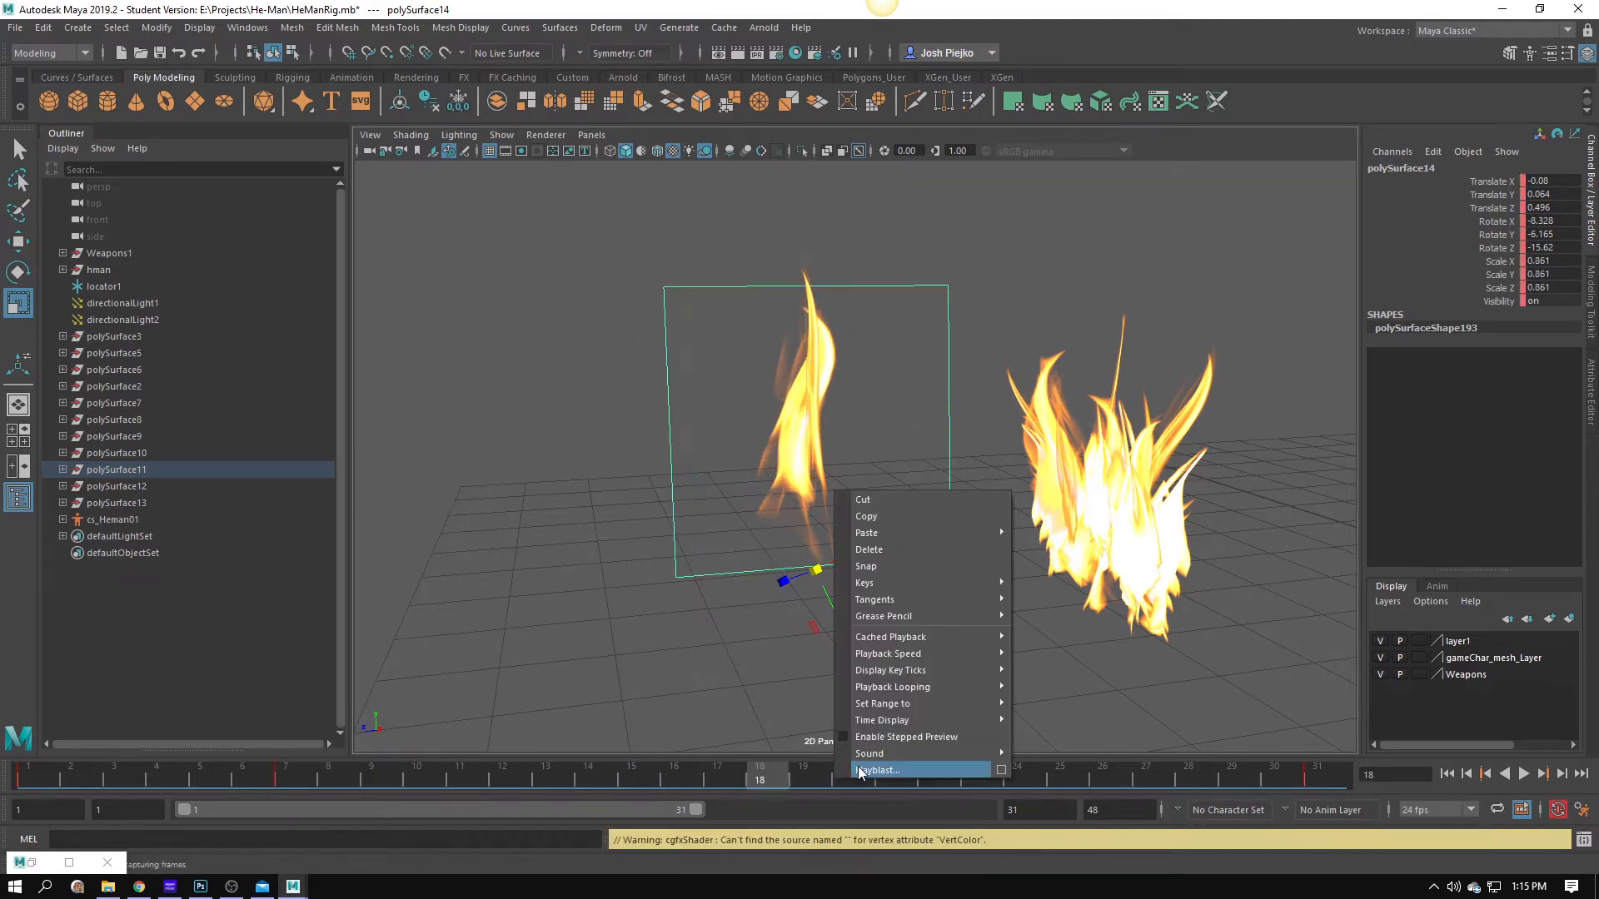
left_click(559, 766)
left_click(213, 767)
key("alt+v")
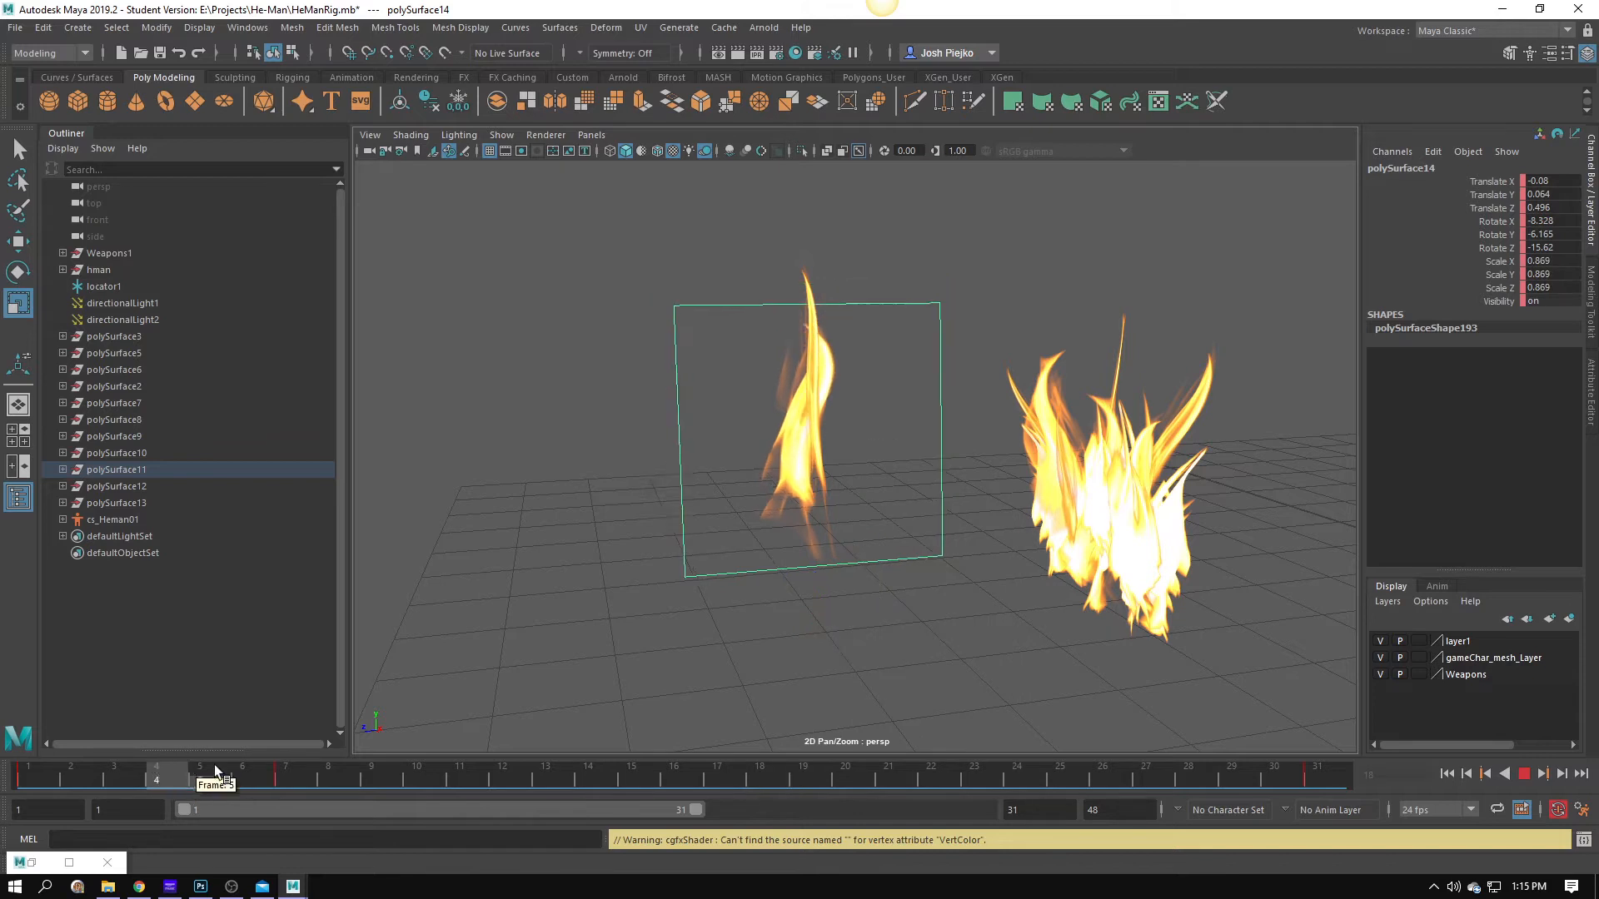
left_click_drag(409, 773, 564, 716)
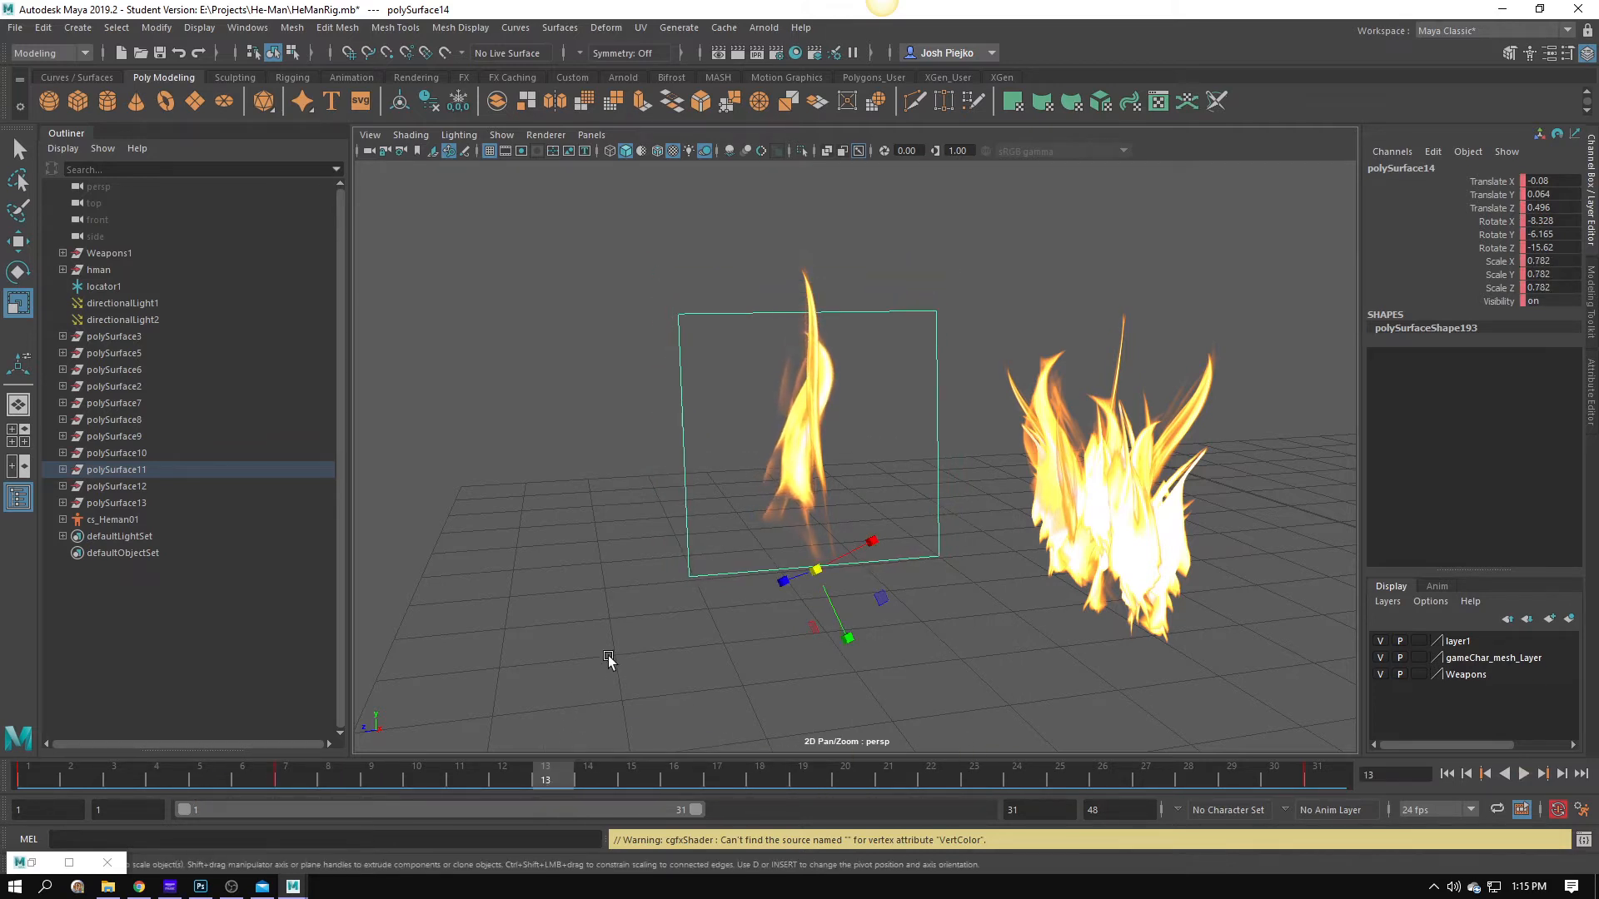
left_click(608, 656)
Keyframe the duplicated crosswise flame plane at its current size on frame 1 and scaled down to about 0.649 on frame 18.
left_click(829, 256)
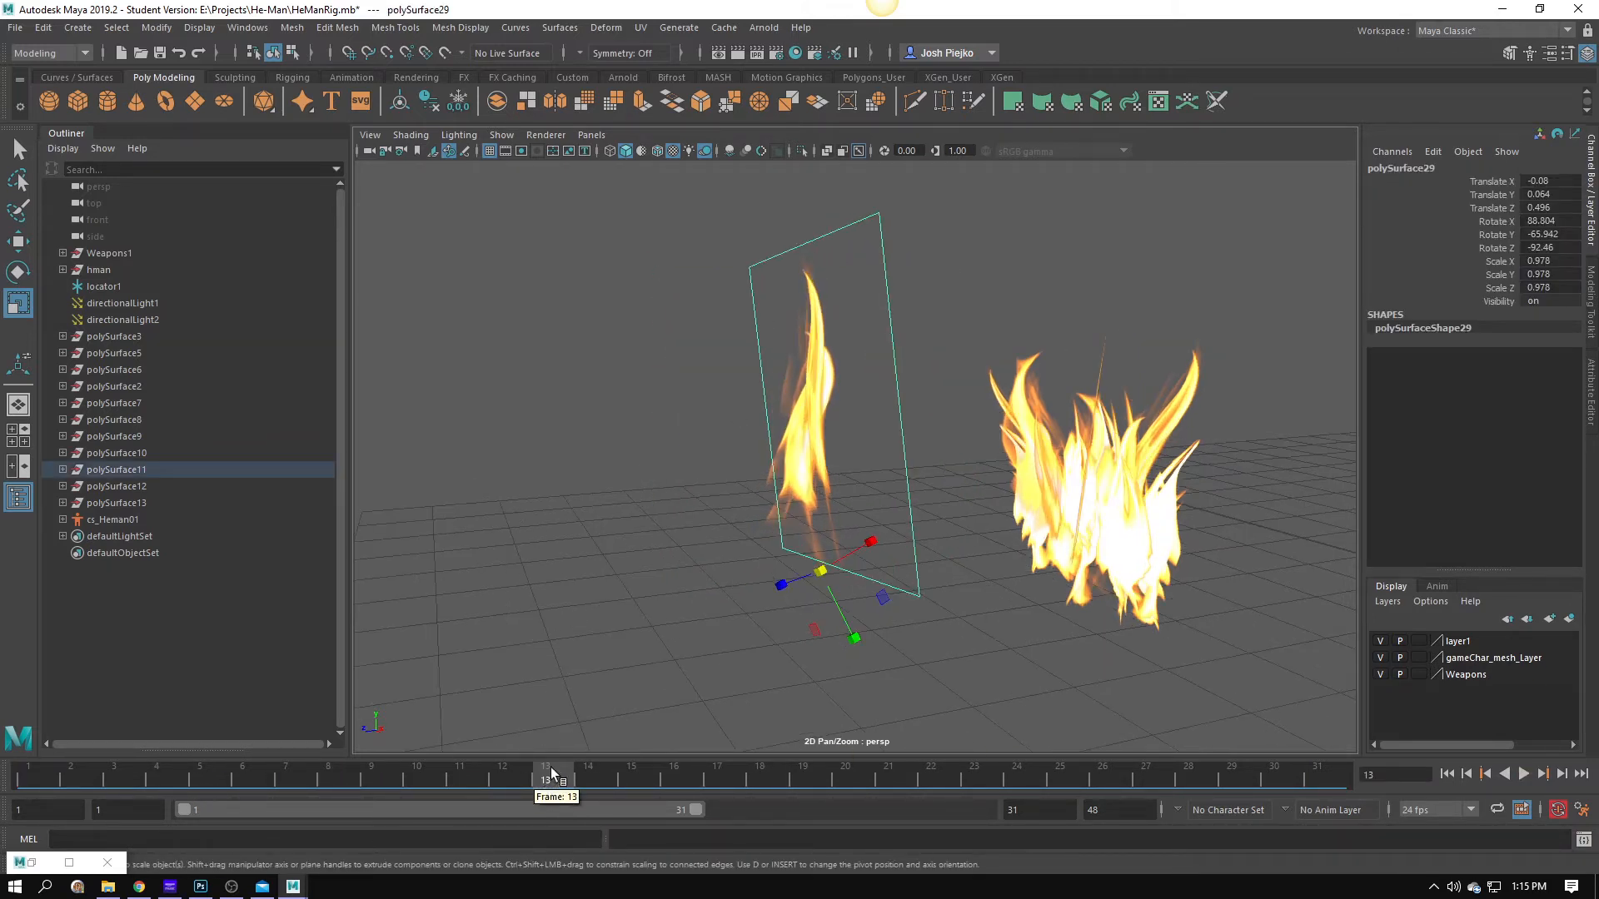
left_click(29, 773)
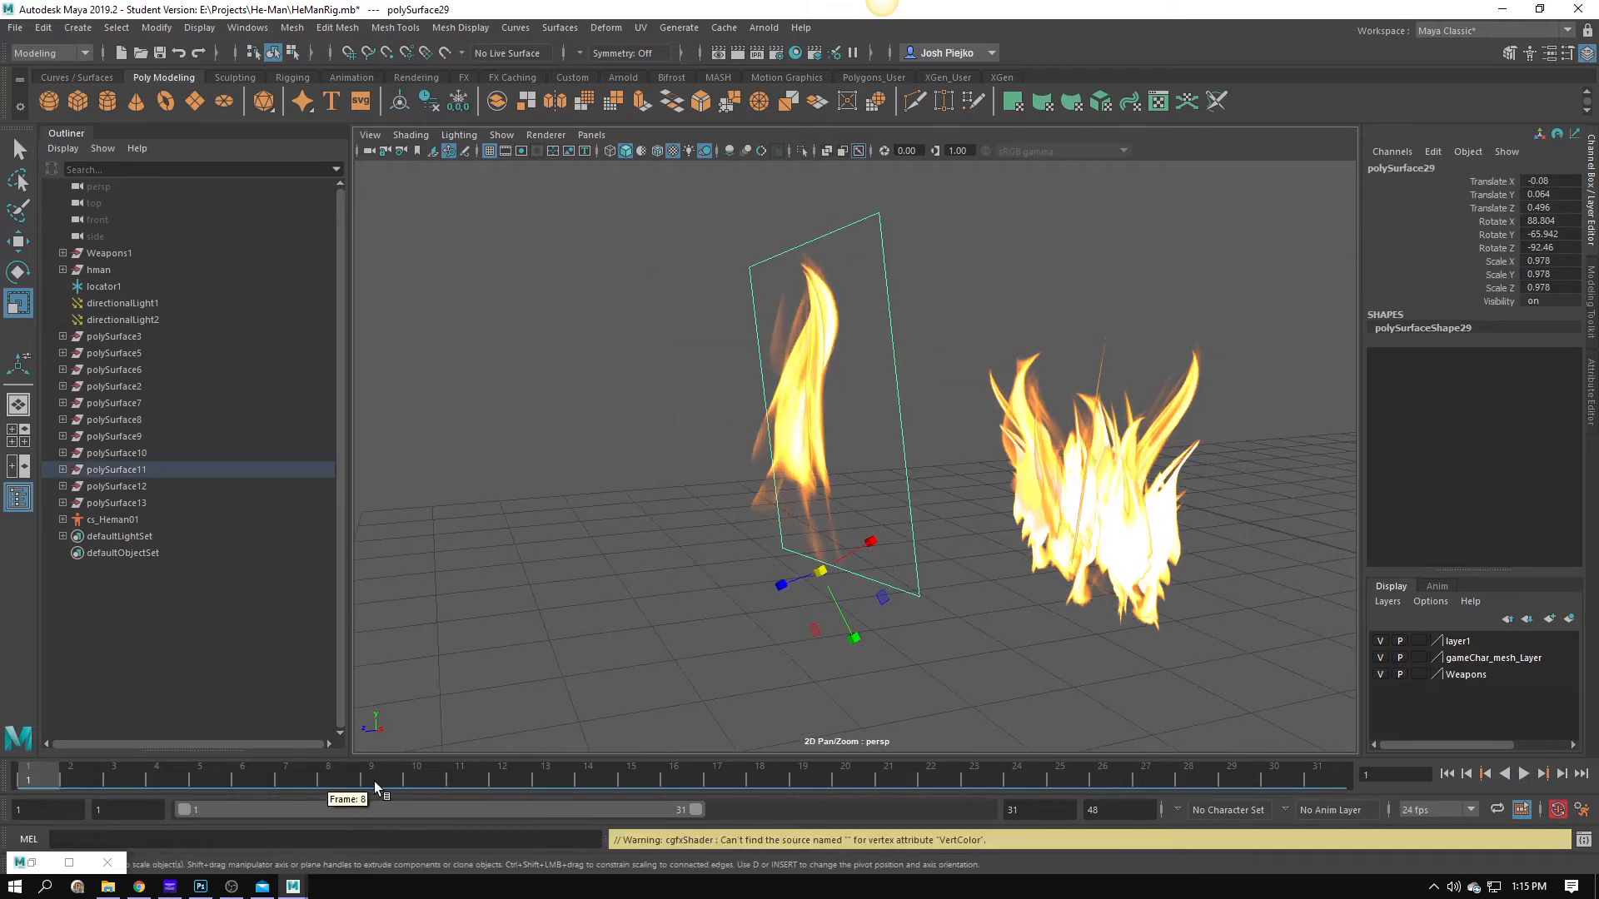
key("s")
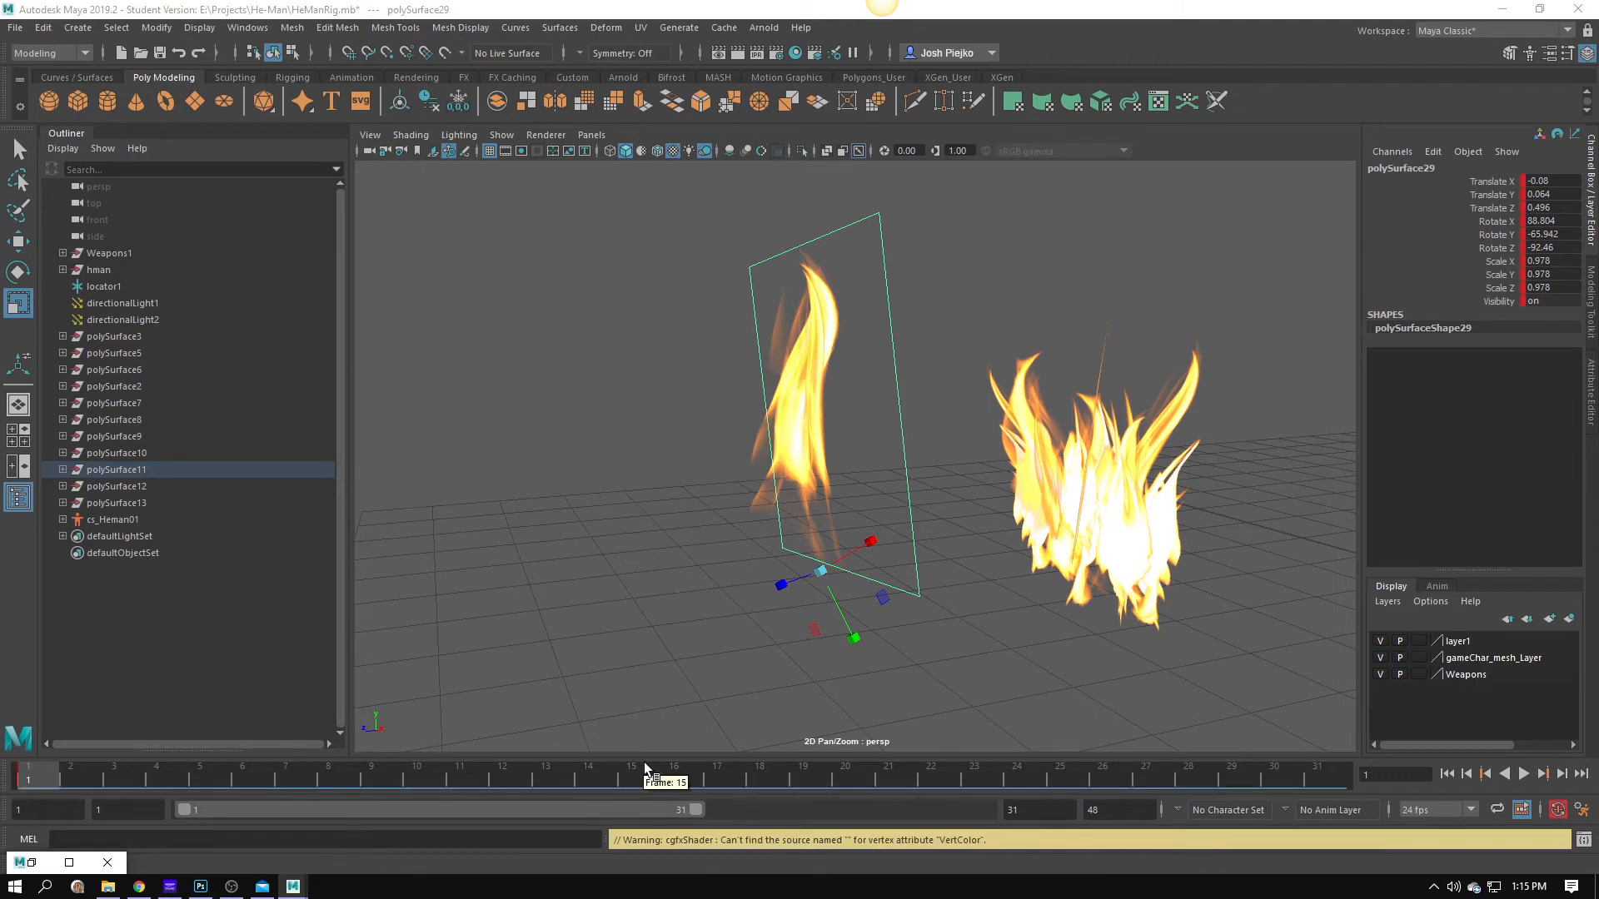
left_click(747, 764)
key("r")
left_click_drag(817, 575, 731, 598)
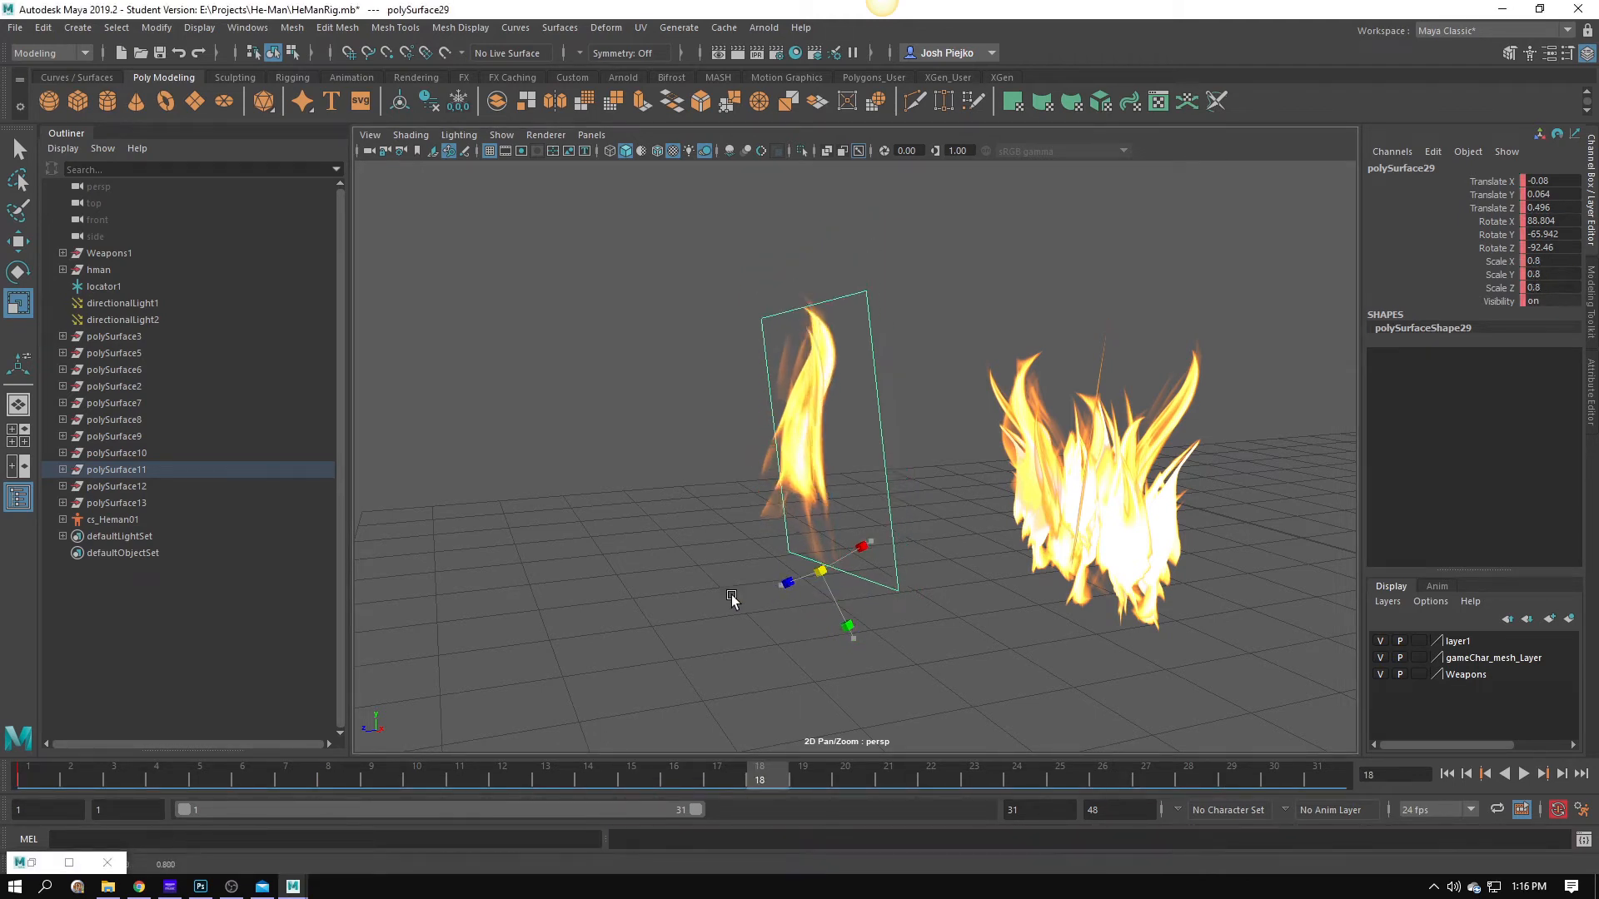
key("s")
key("alt+v")
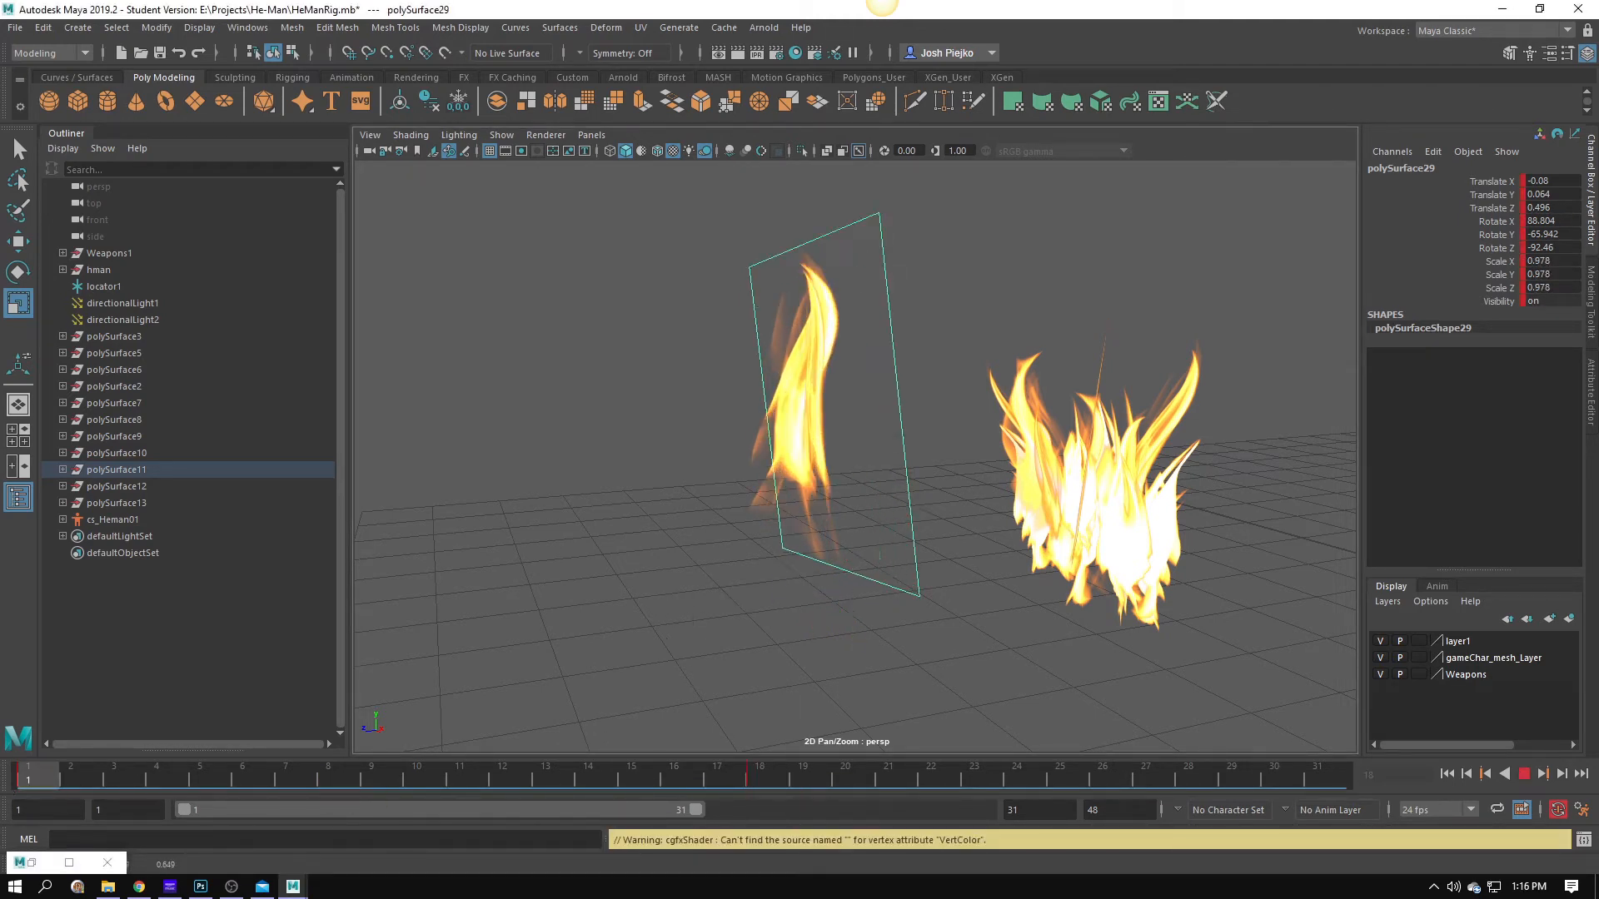
Copy the duplicated flame plane's frame 1 key to frame 31 so its scaling loops.
right_click(33, 773)
left_click(109, 506)
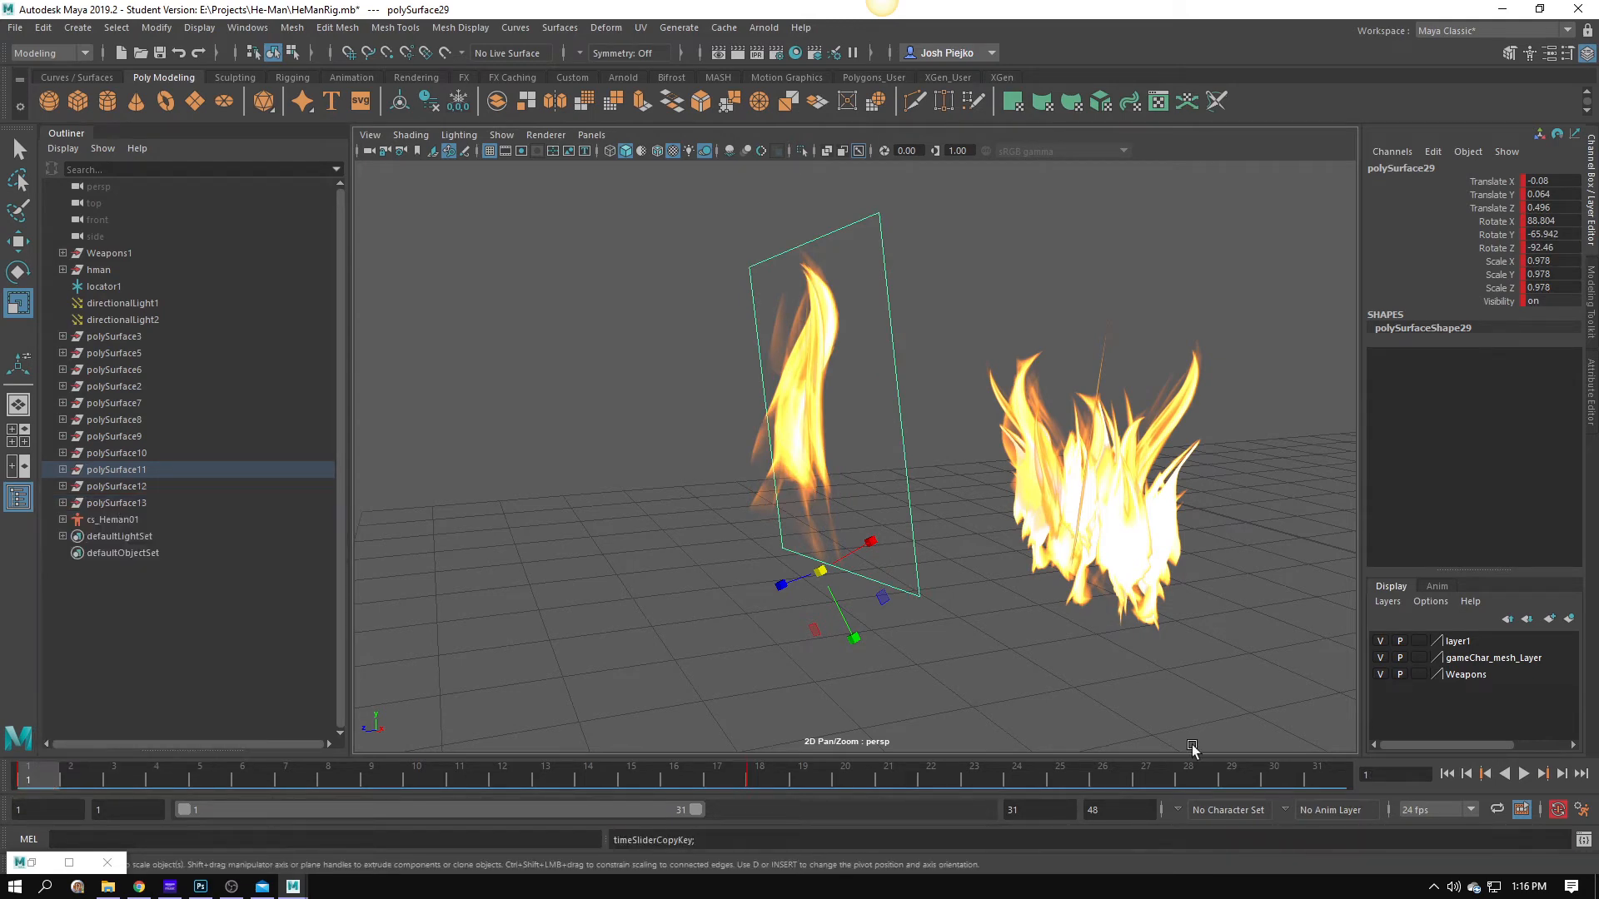
left_click(1327, 771)
right_click(1327, 771)
mouse_move(1425, 527)
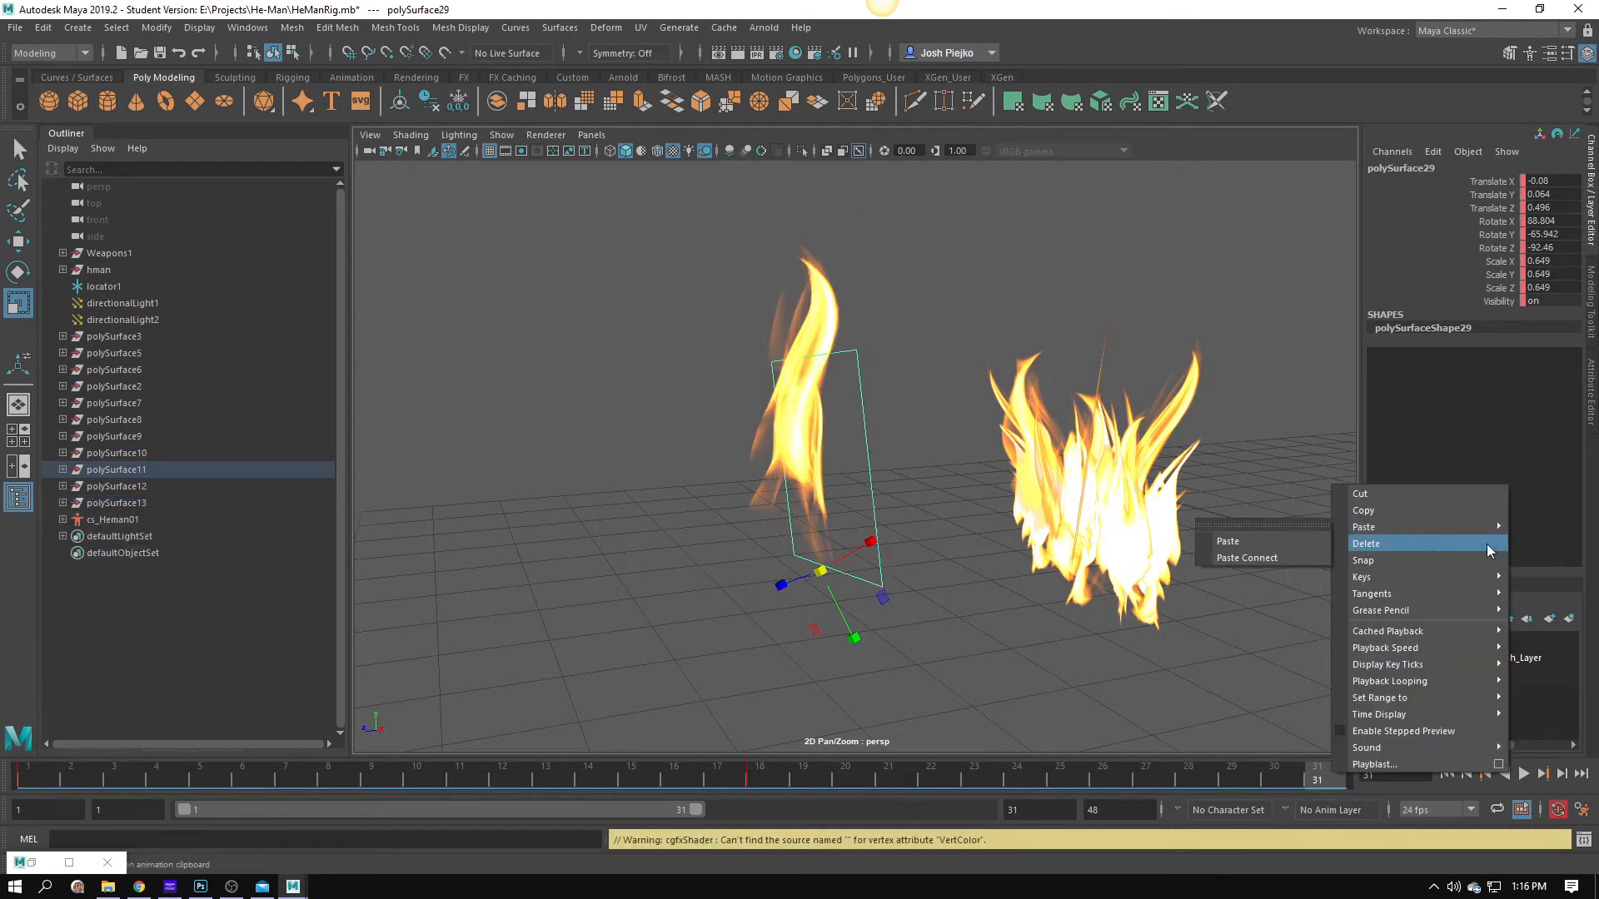
left_click(1241, 541)
Preview the two crossed flame planes' looping animation from several angles.
key("alt+v")
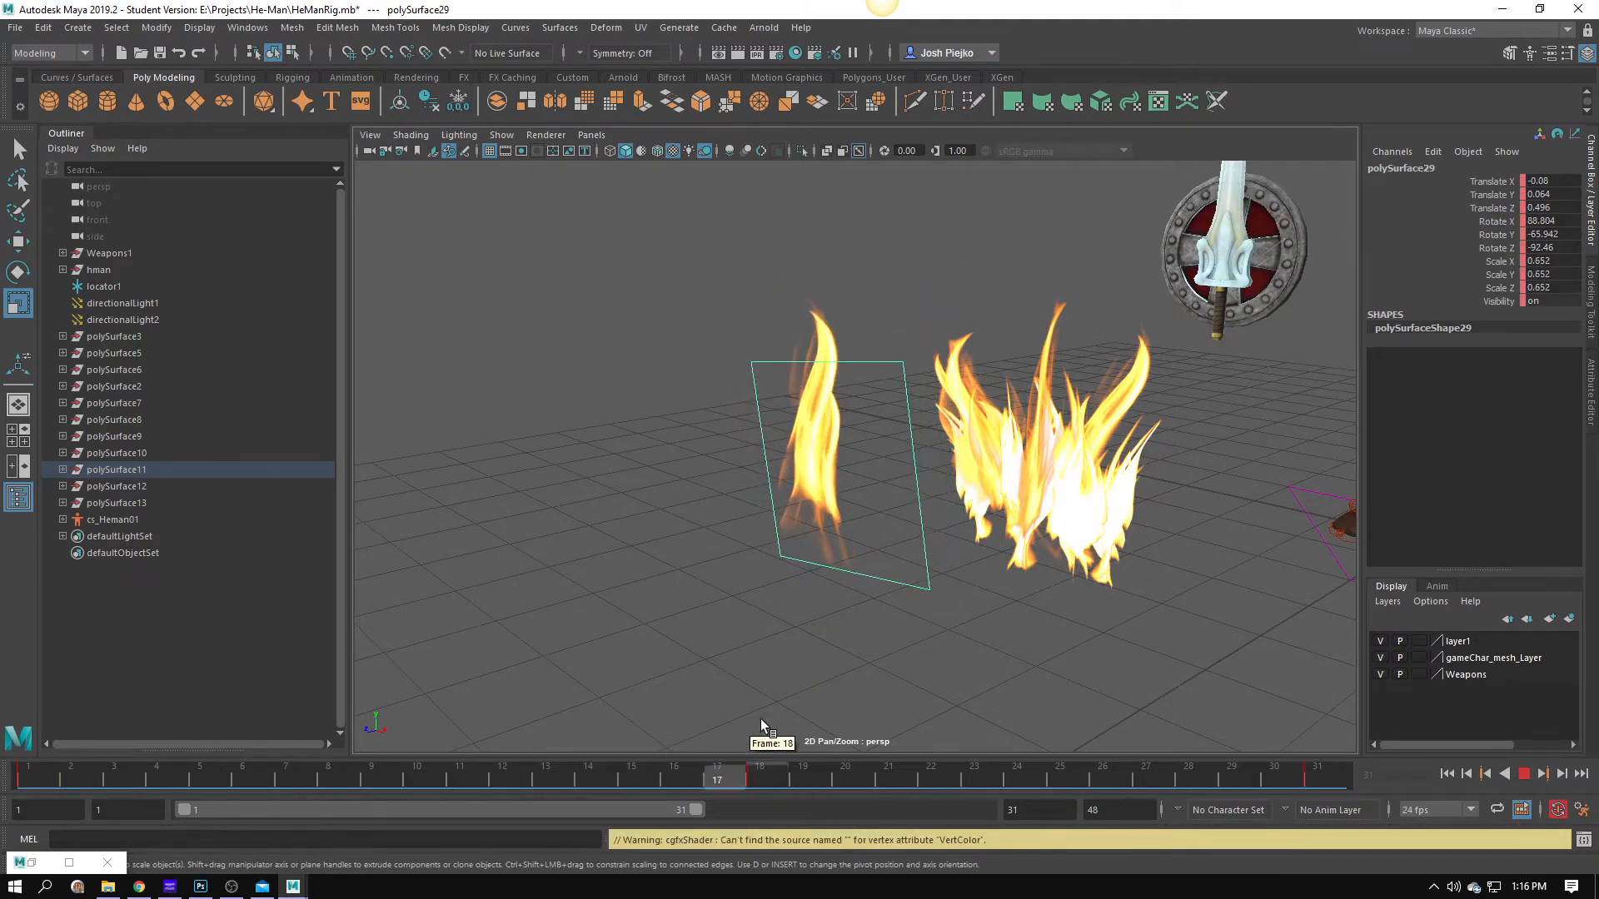
key("alt+v")
left_click_drag(723, 641, 802, 617, "alt")
key("alt+v")
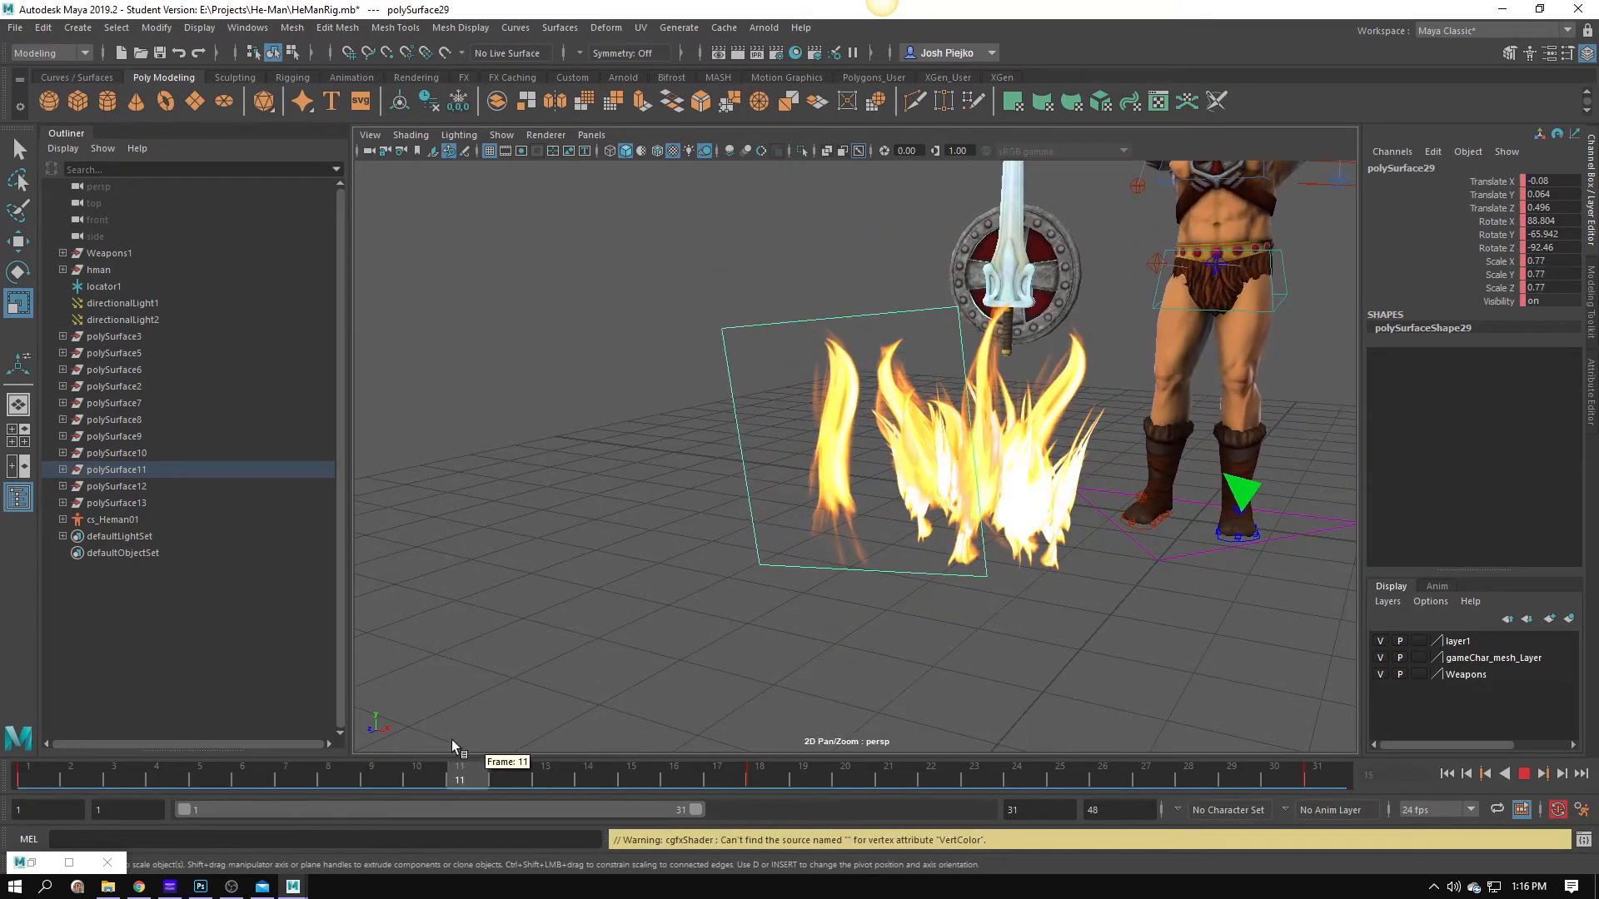
key("alt+v")
Create a new polygon plane at the origin beneath the character.
left_click_drag(736, 699, 882, 592)
scroll(882, 592, "down", 5)
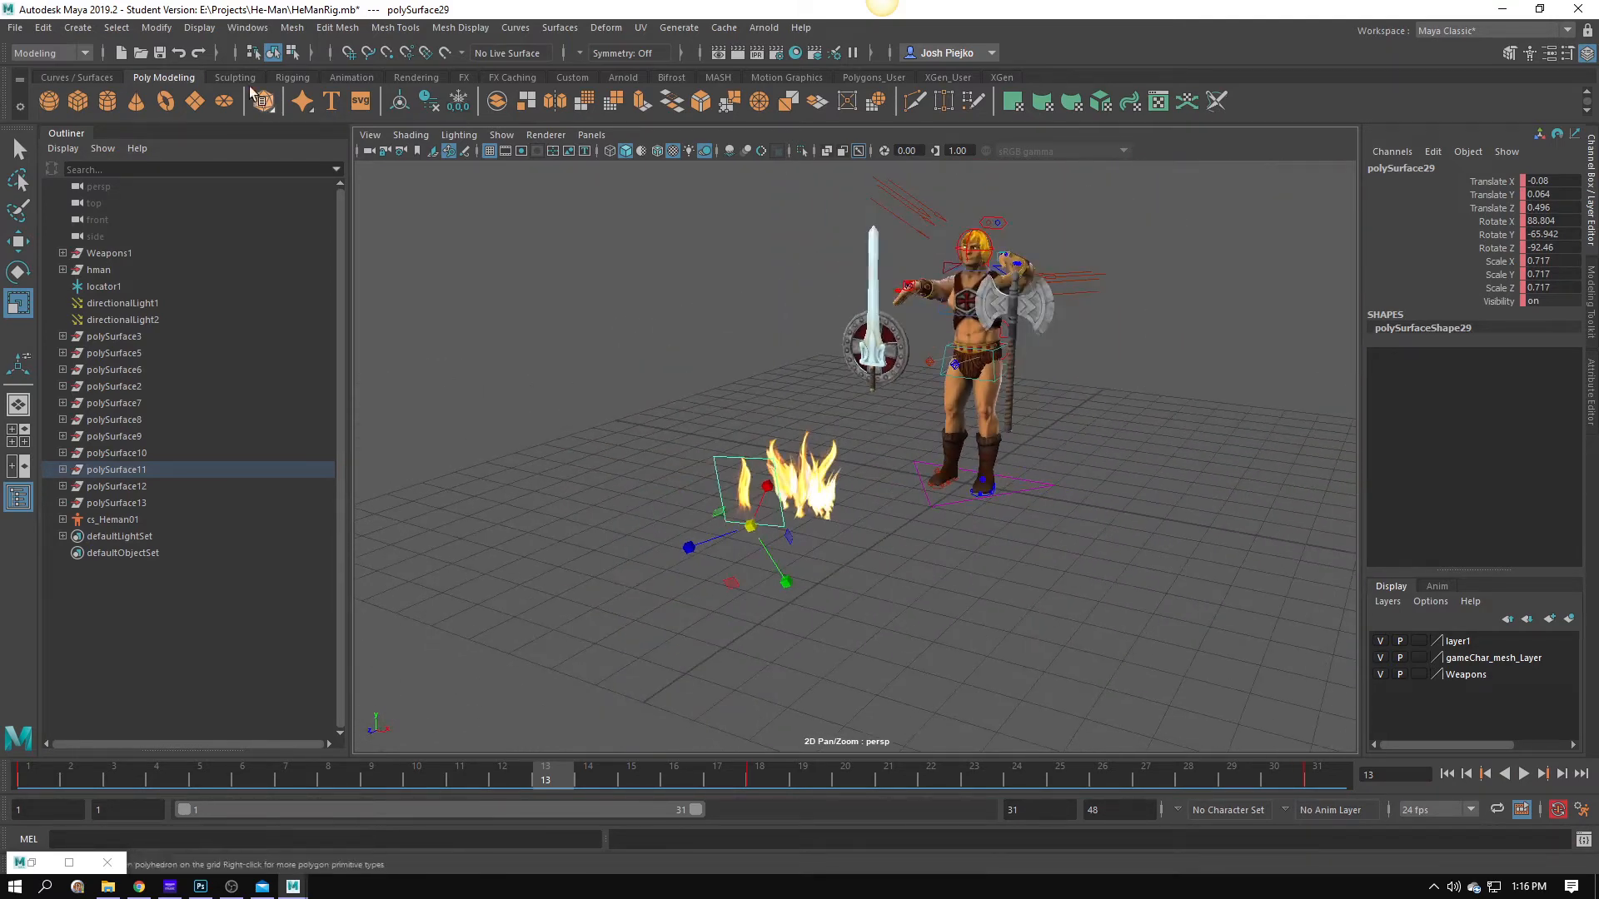
left_click(194, 101)
key("w")
left_click_drag(820, 533, 832, 587)
left_click_drag(933, 446, 587, 357)
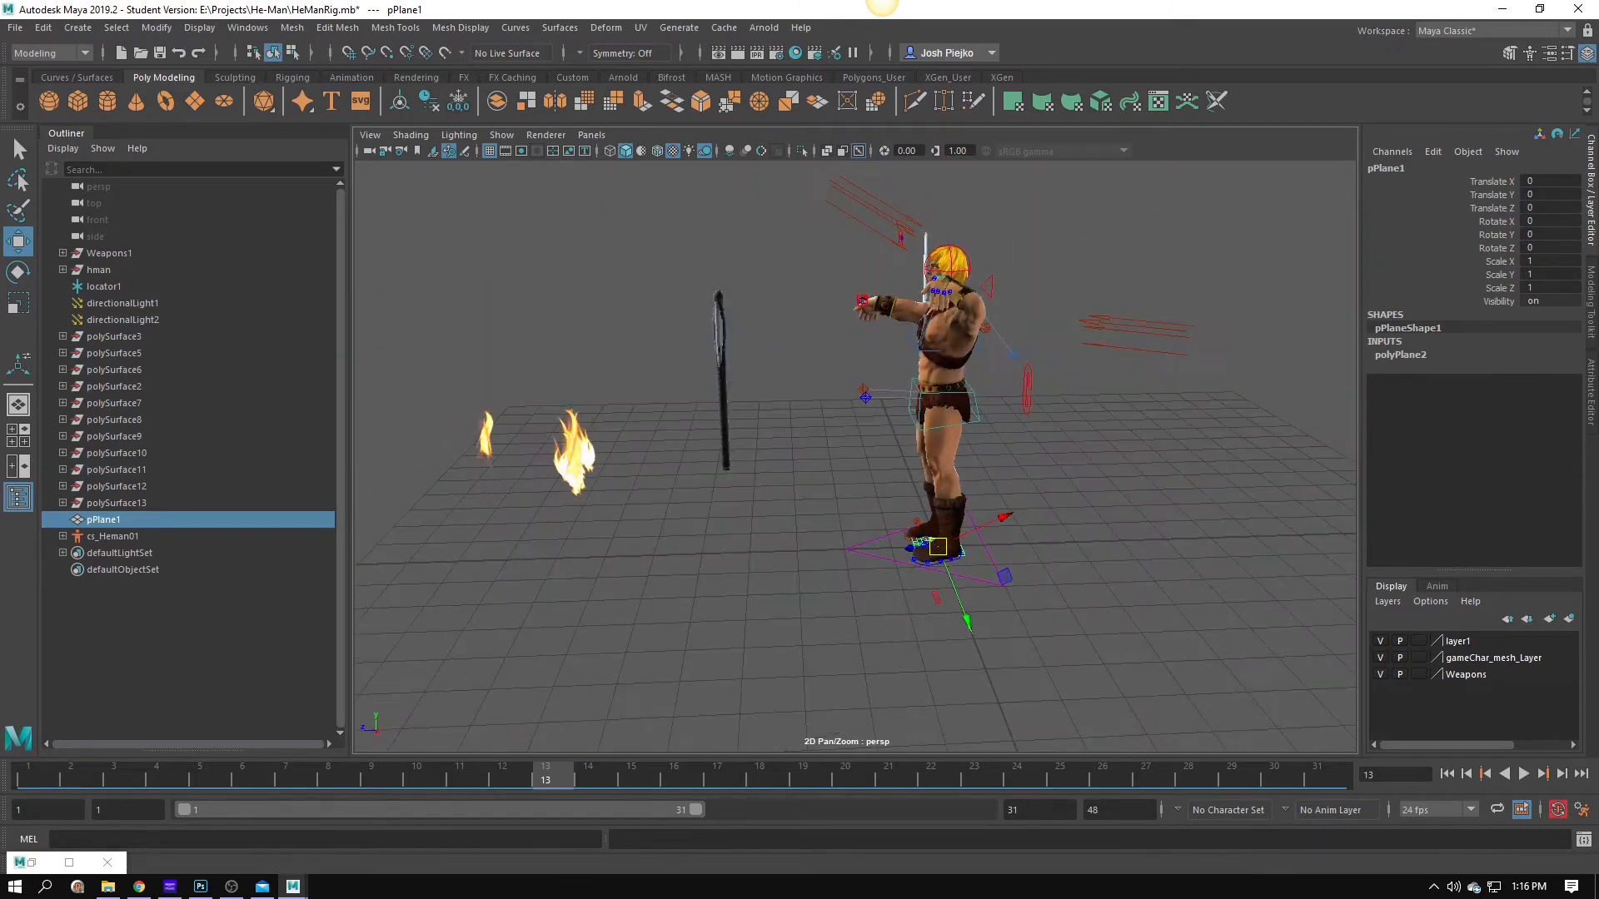
Reset the Move tool settings and move the new plane away from the character to X 5.378, Z 3.364.
double_click(19, 241)
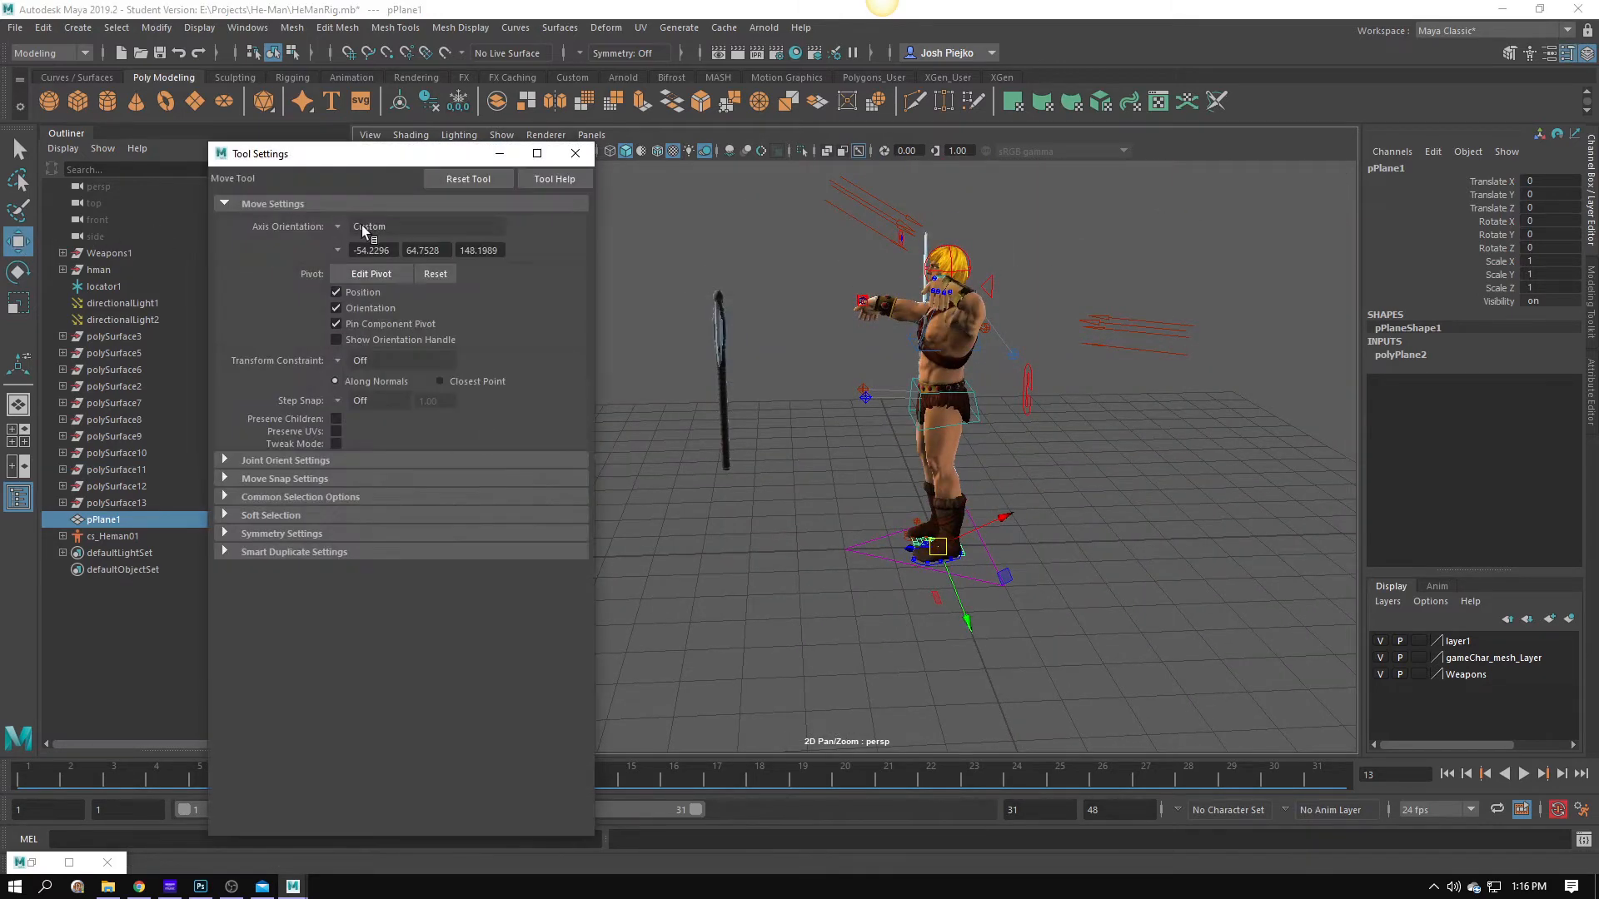
left_click(465, 179)
left_click(575, 154)
left_click_drag(791, 475, 877, 564)
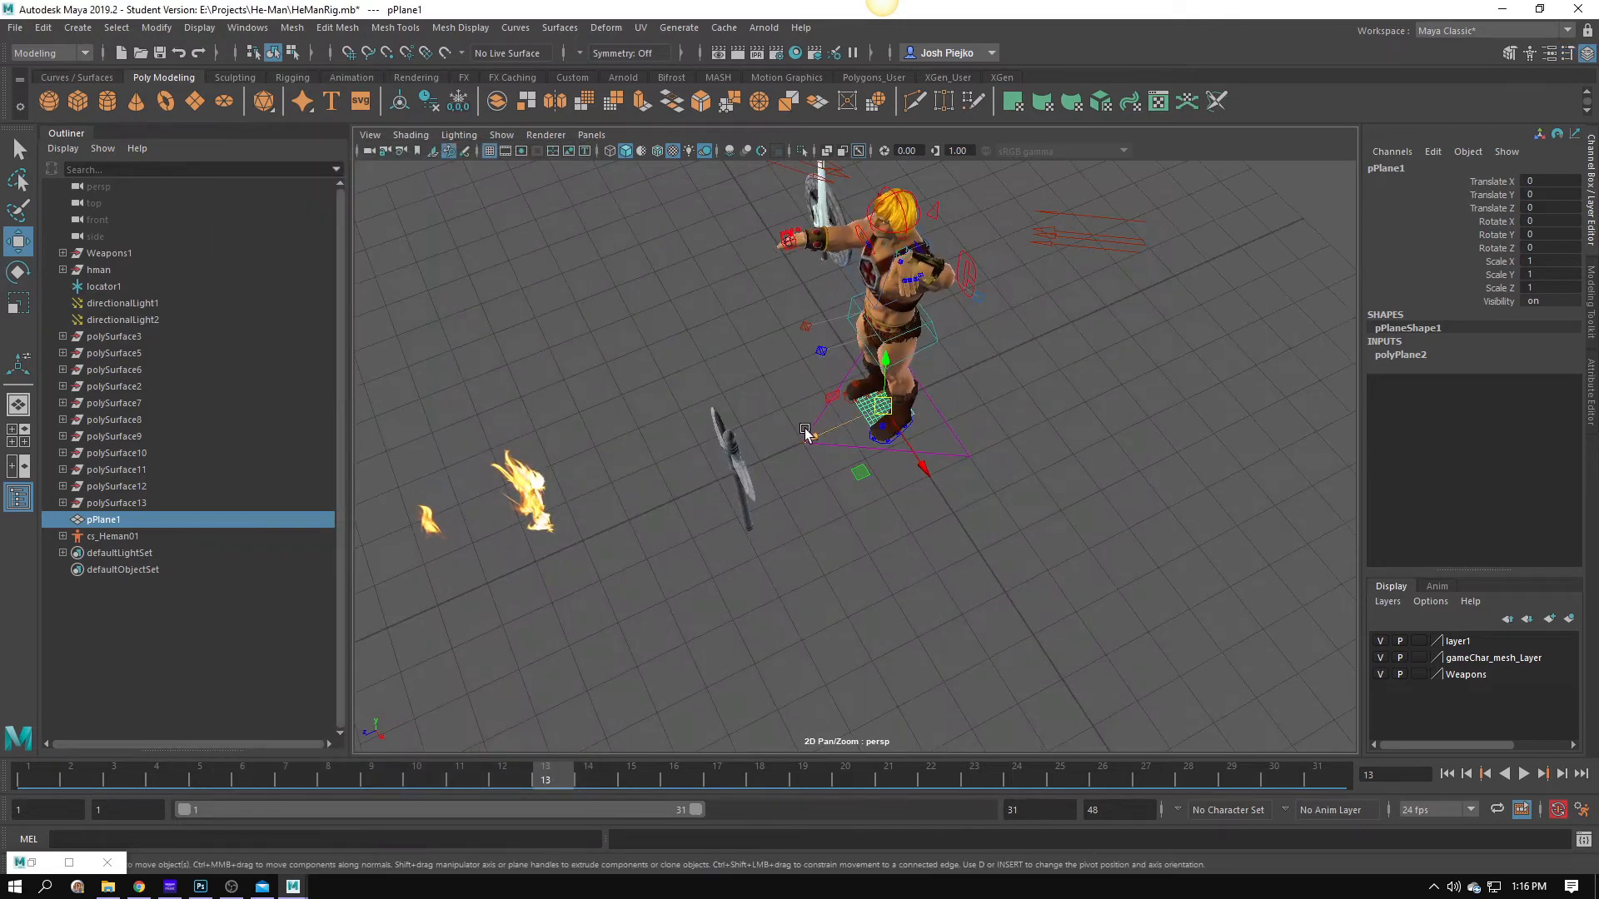
left_click_drag(811, 434, 857, 651)
key("f")
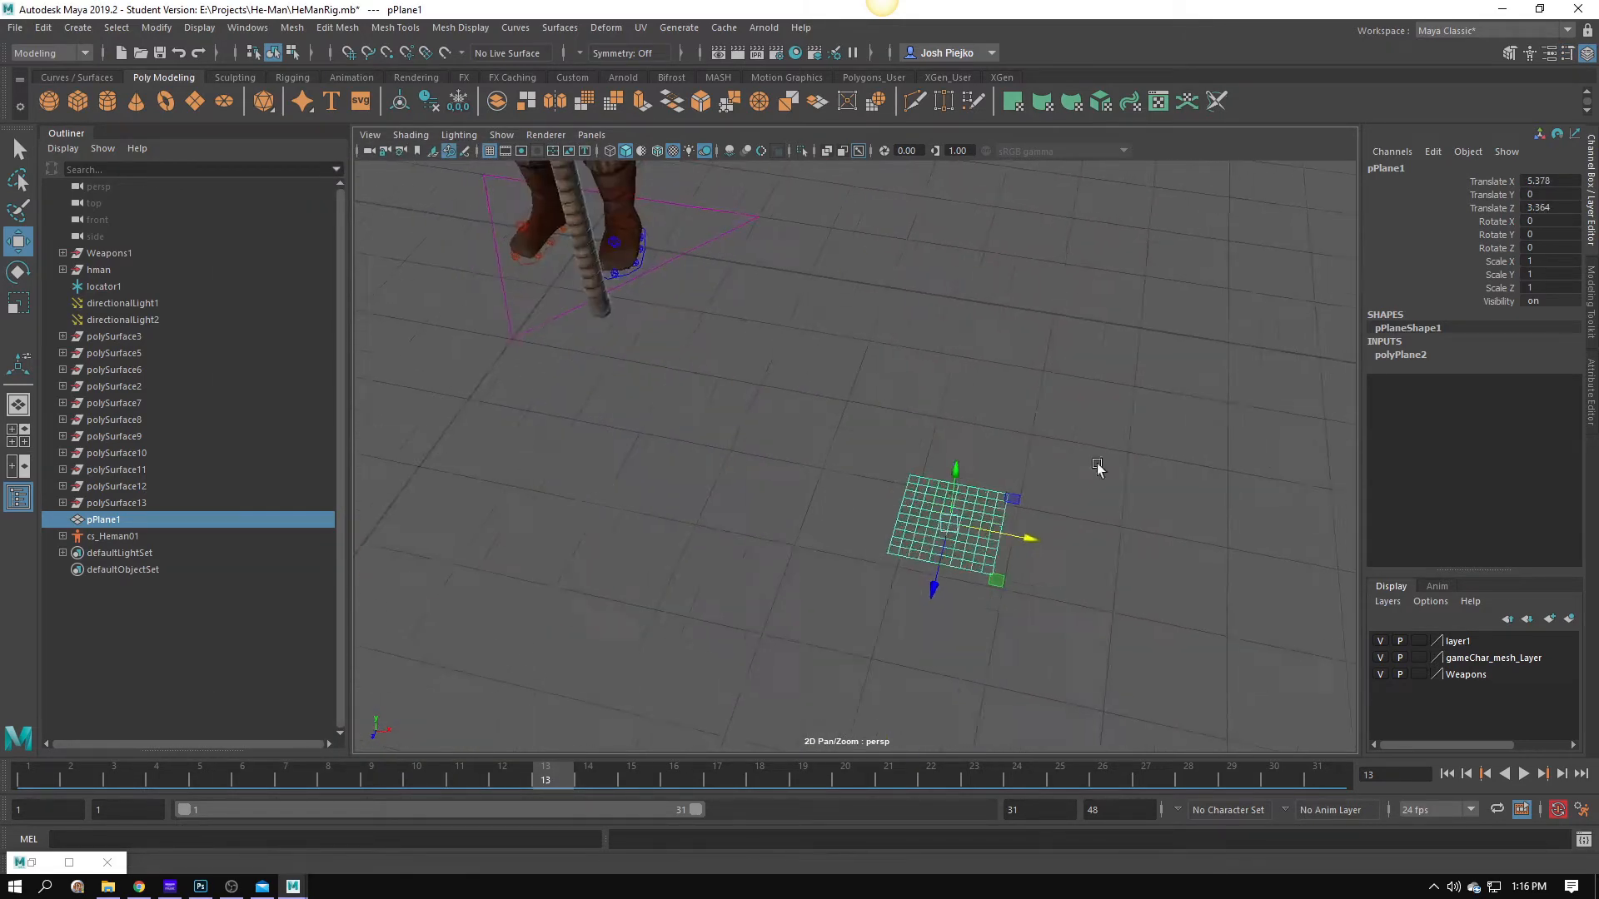
Set the new plane's width and height subdivisions to 1 and deselect it.
left_click(1412, 356)
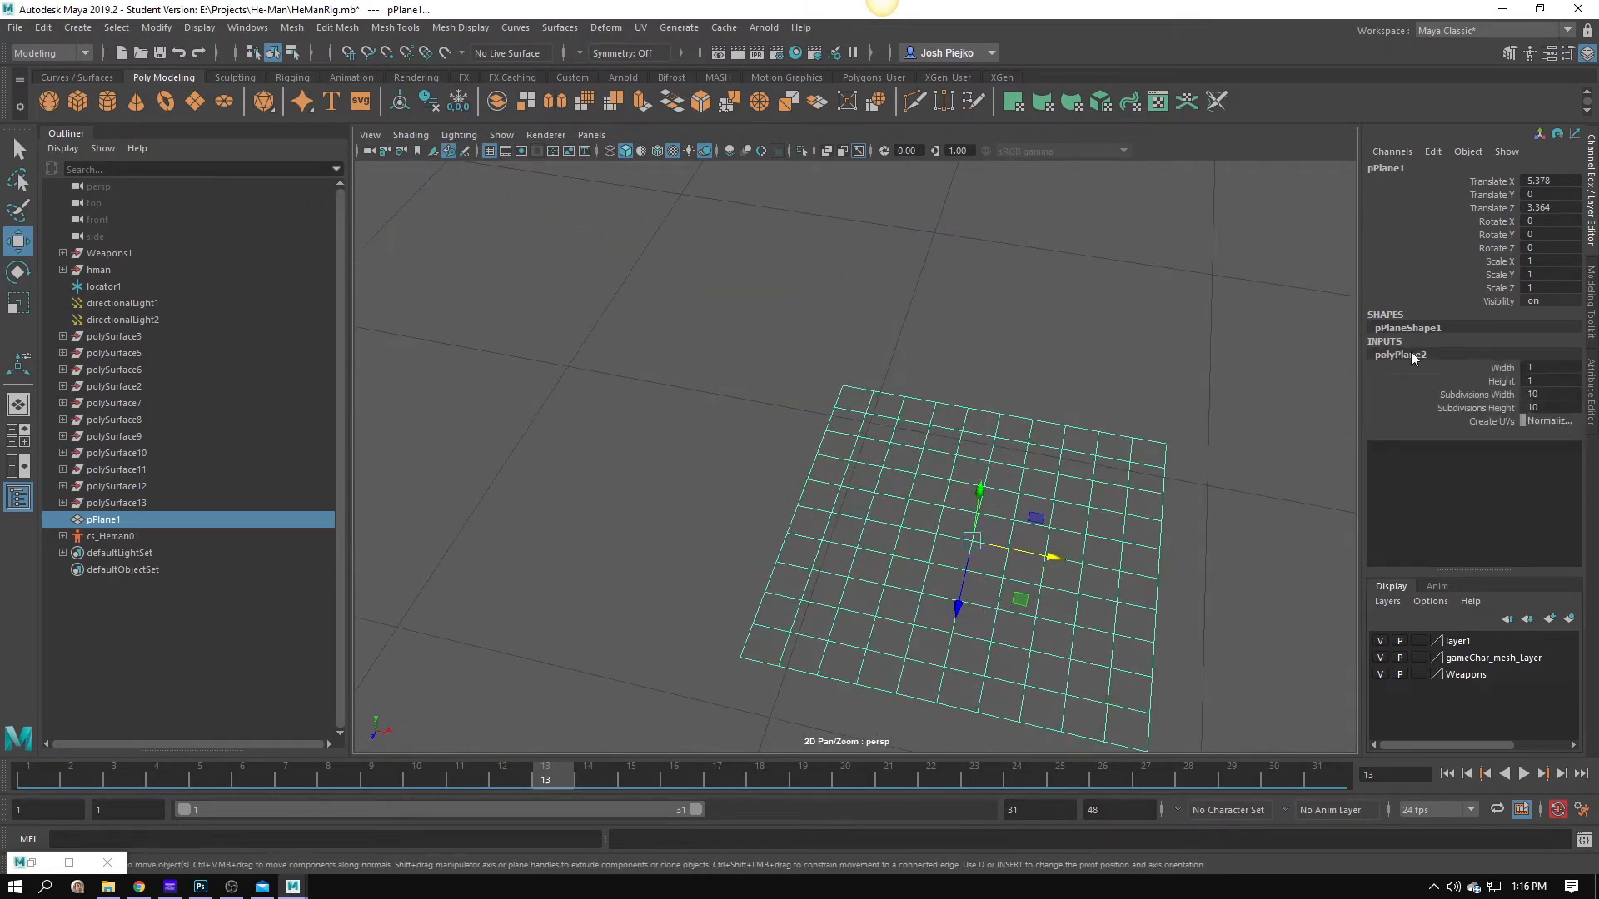
left_click_drag(1531, 397, 1553, 407)
type("1")
key("Return")
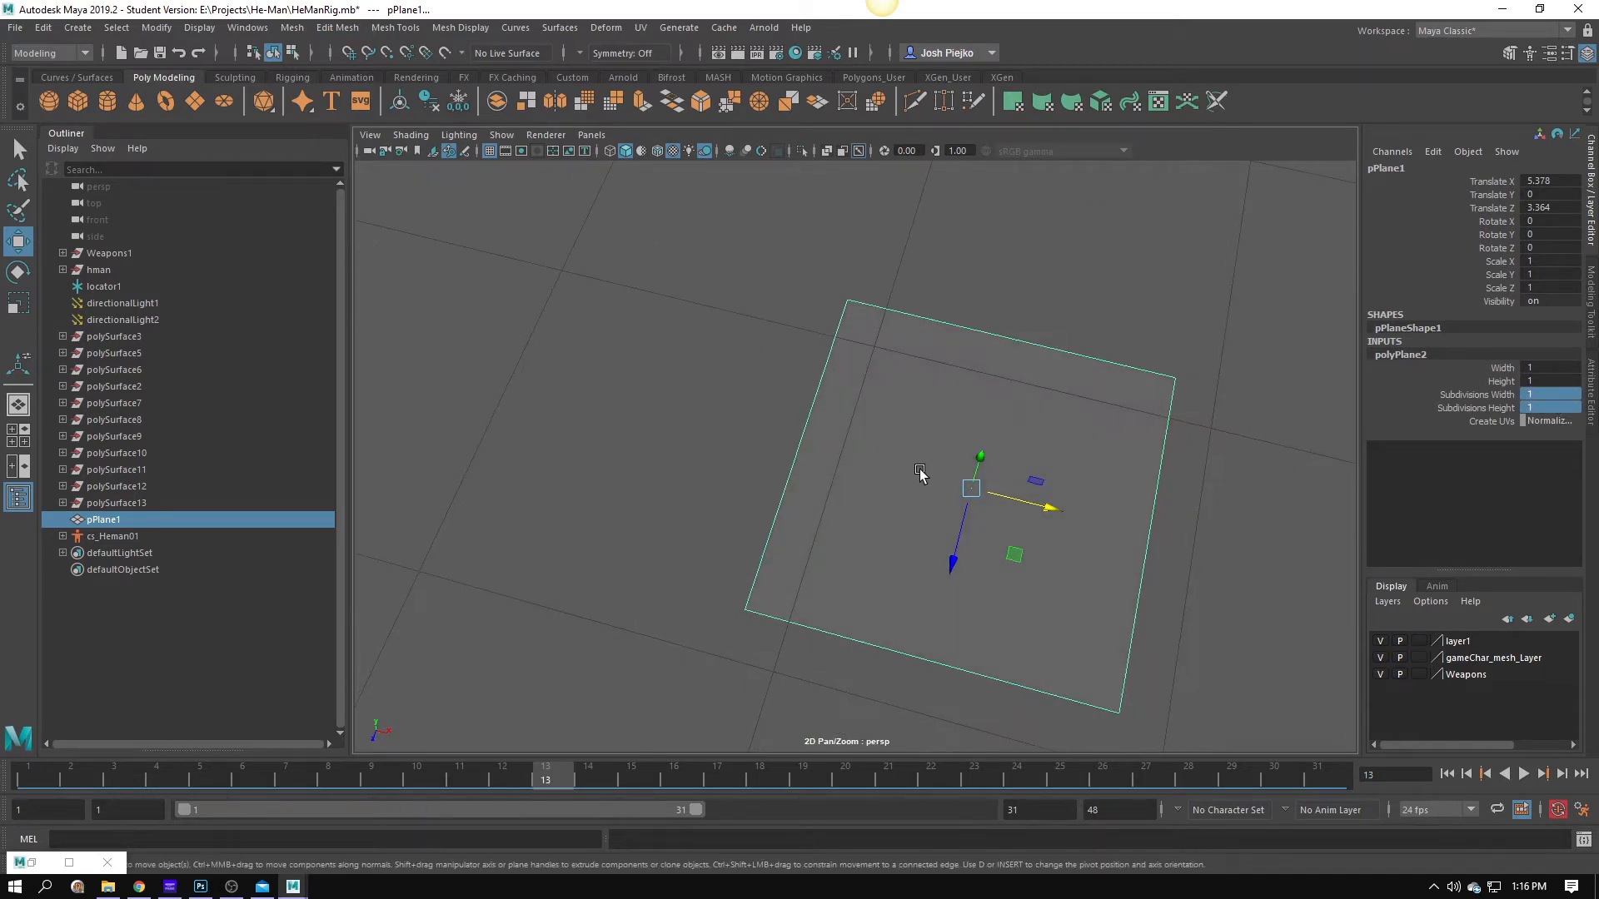
left_click(801, 330)
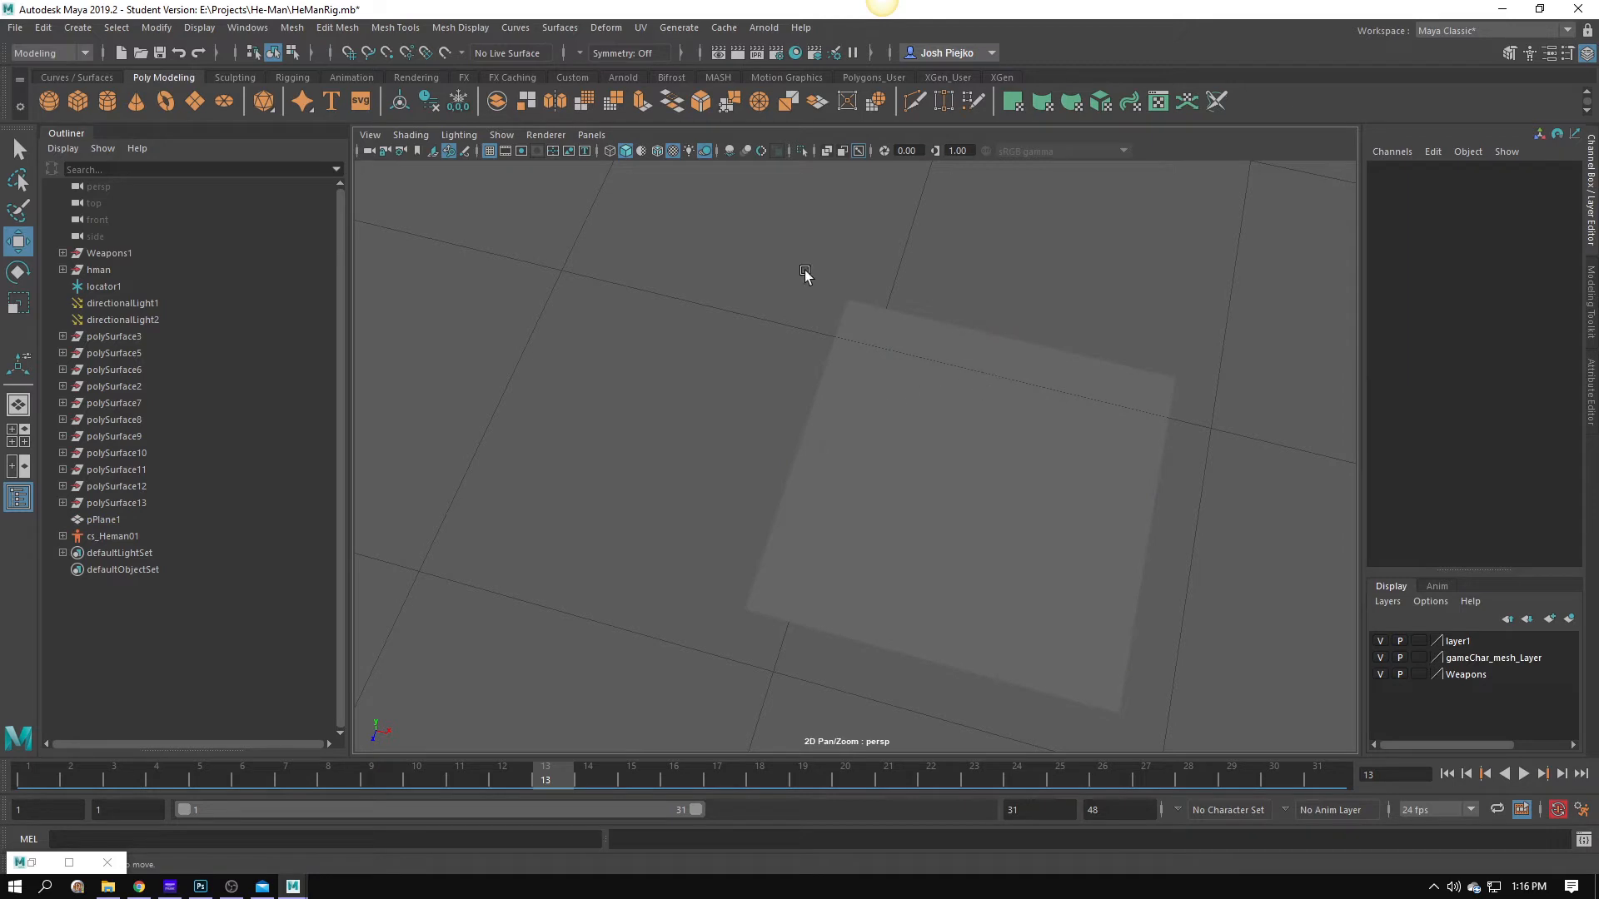
scroll(928, 374, "down", 2)
left_click_drag(928, 374, 983, 325)
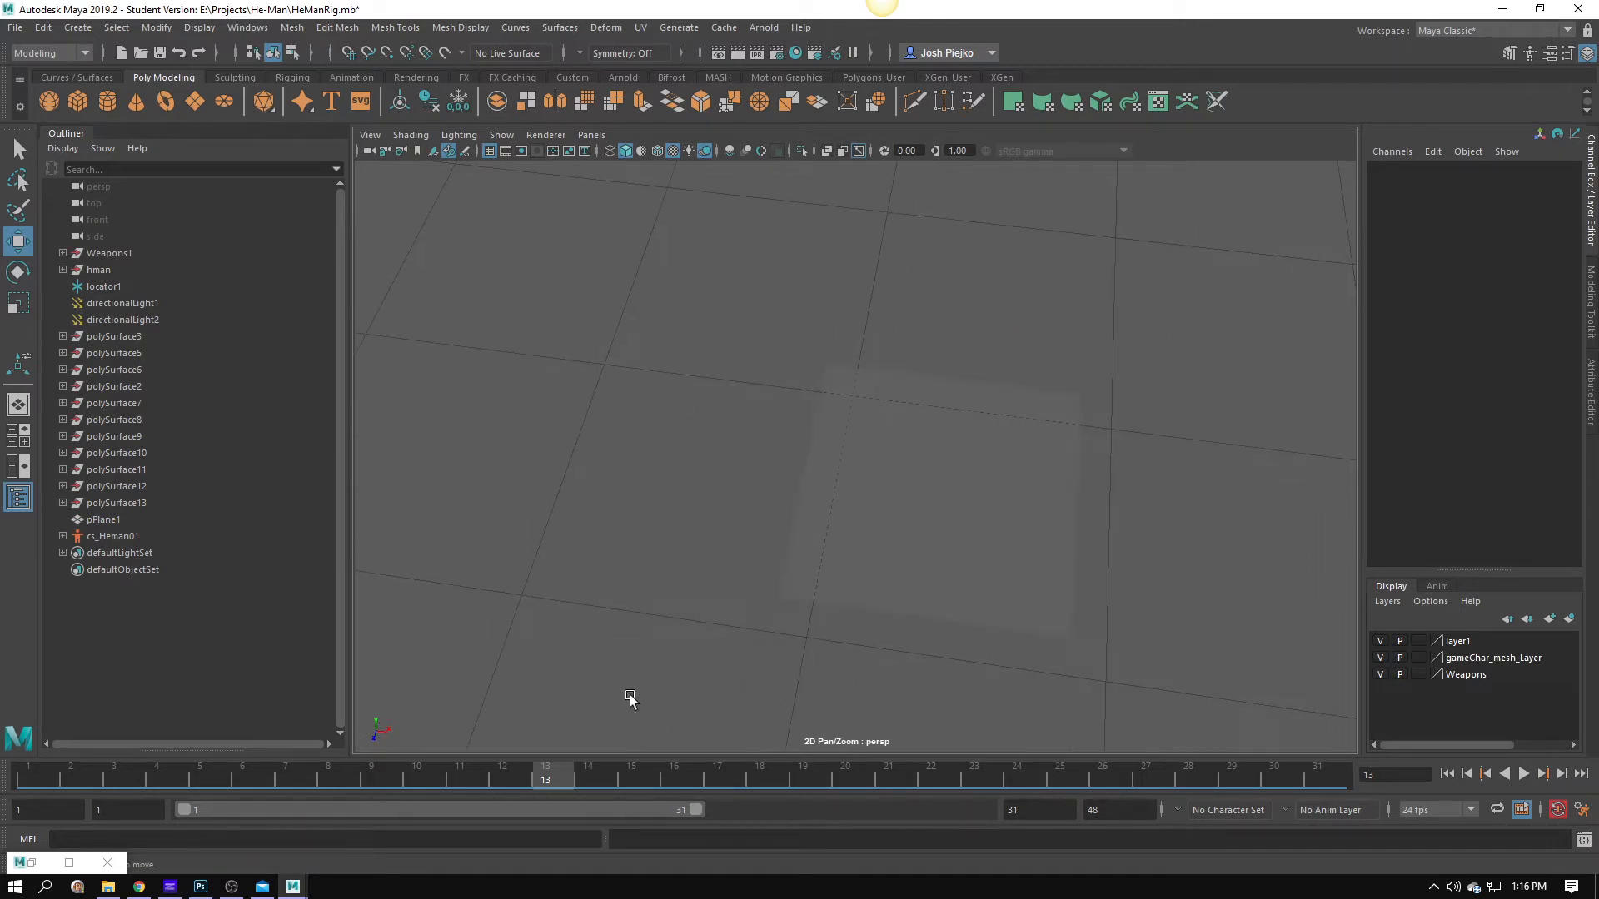
Switch to Photoshop, show the black Background layer, and undo the recent flame edits back to the unrendered curved path on Layer 3.
left_click(200, 886)
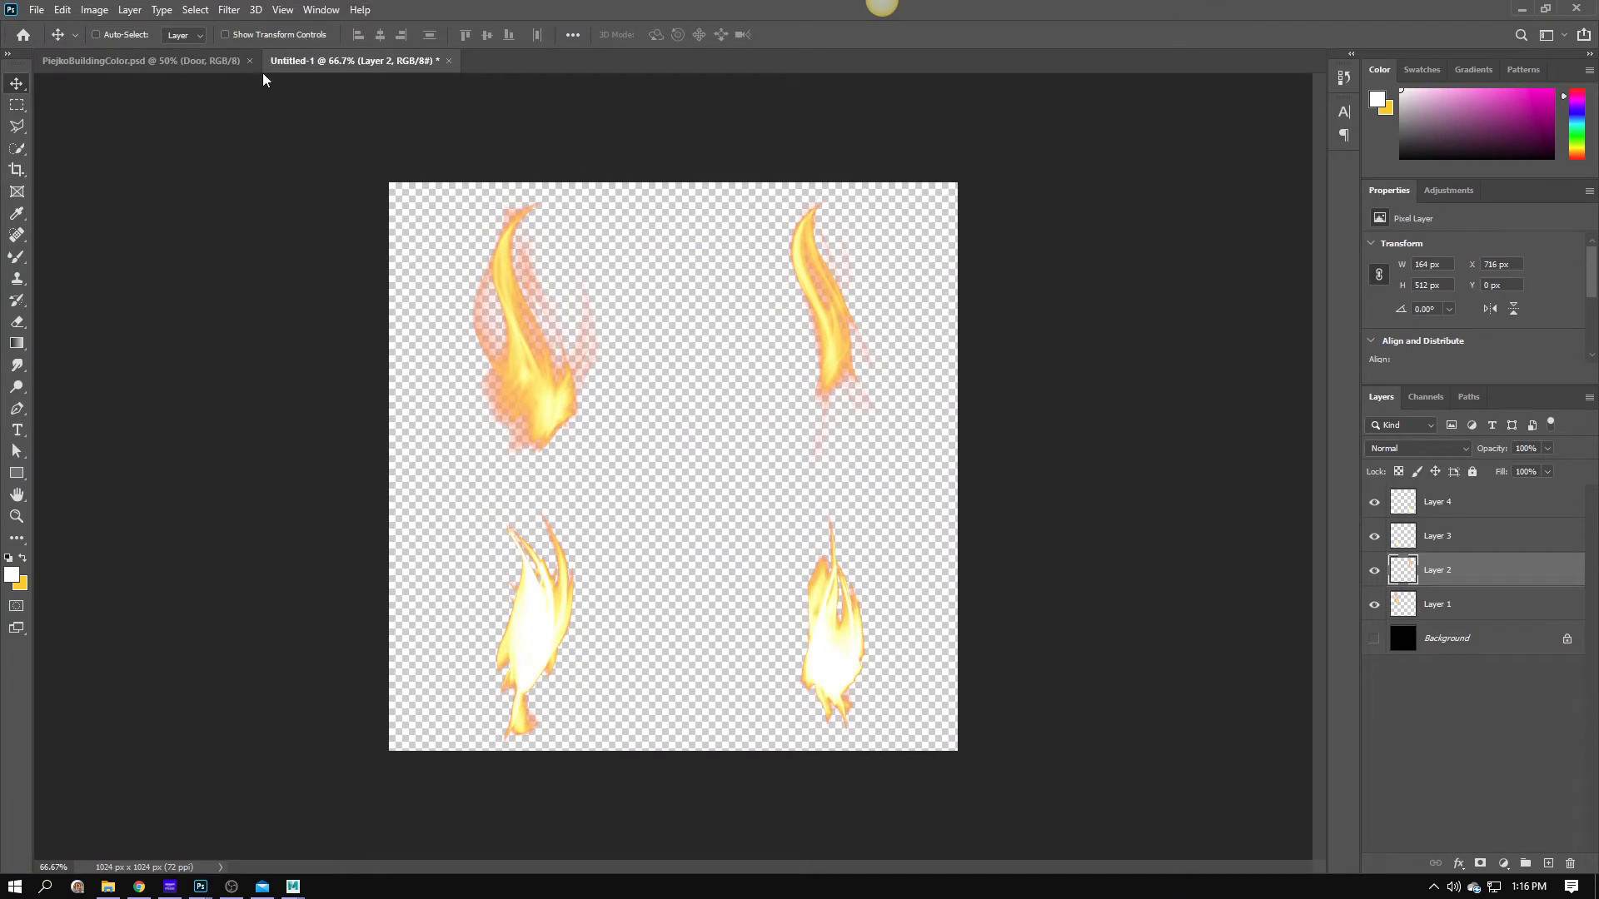
left_click(1374, 639)
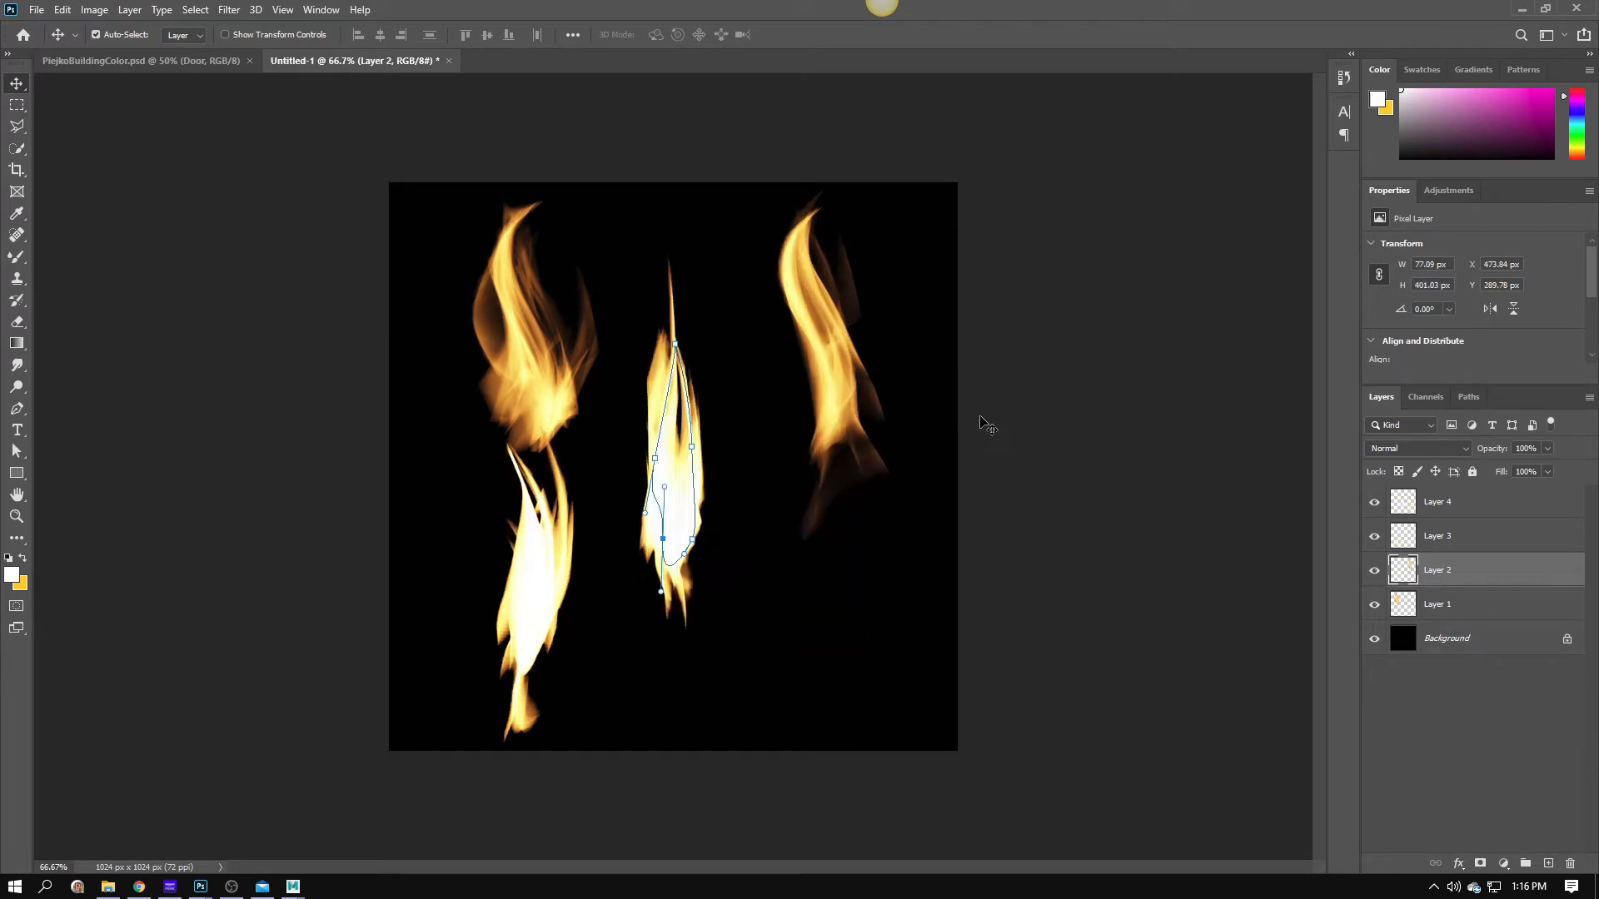
key("ctrl+z")
key("ctrl+z")
key("ctrl+z")
key("ctrl+z")
key("ctrl+z")
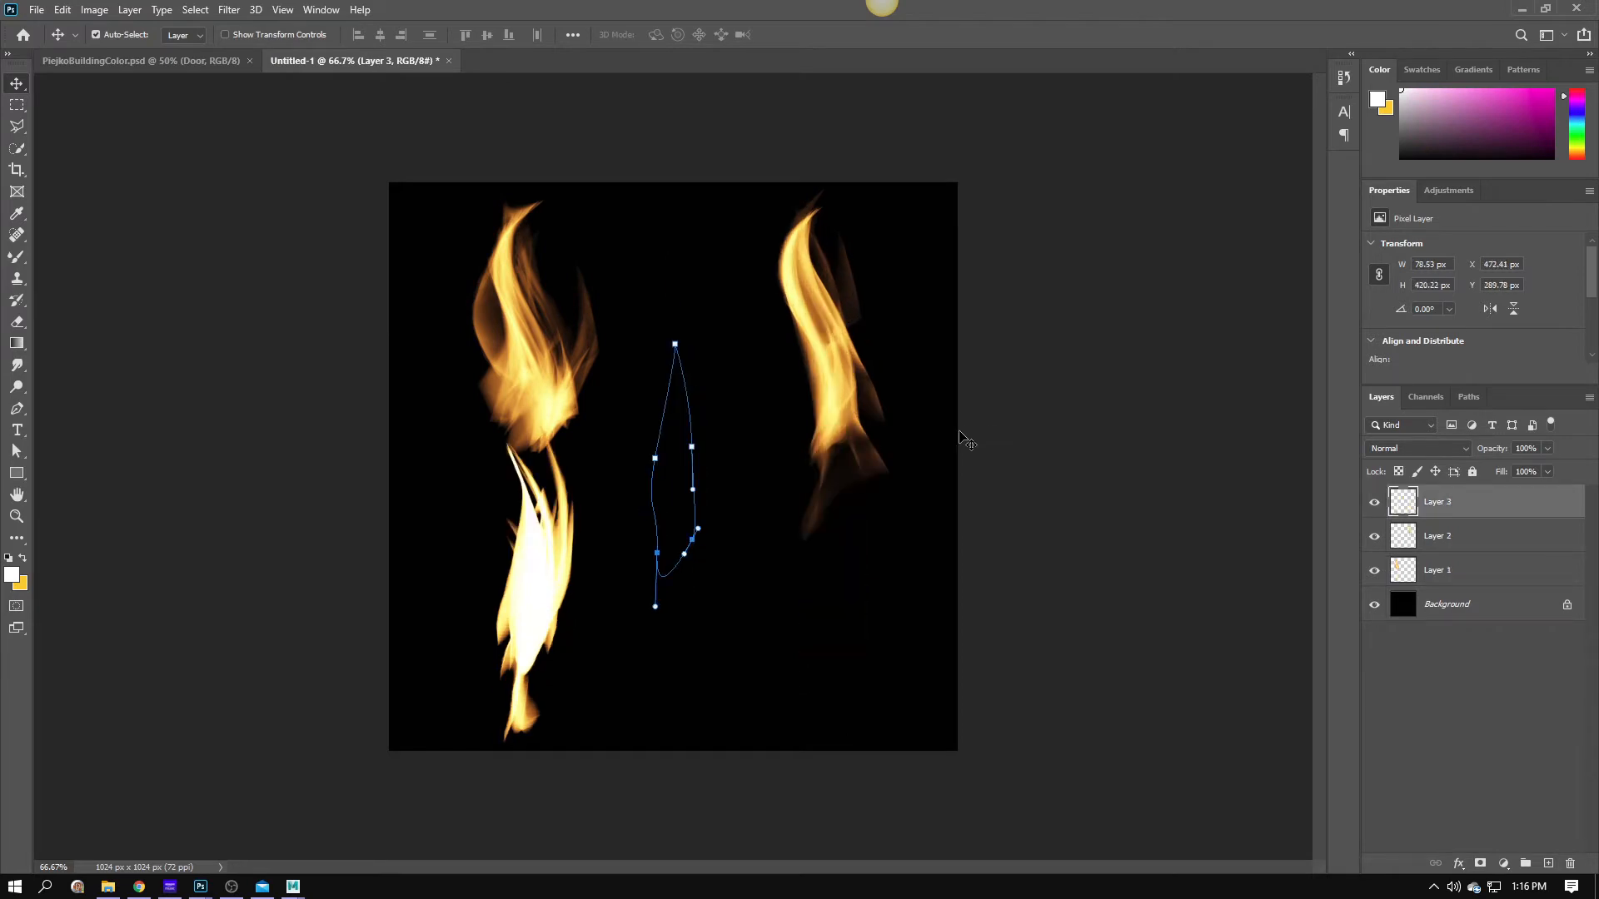
key("ctrl+z")
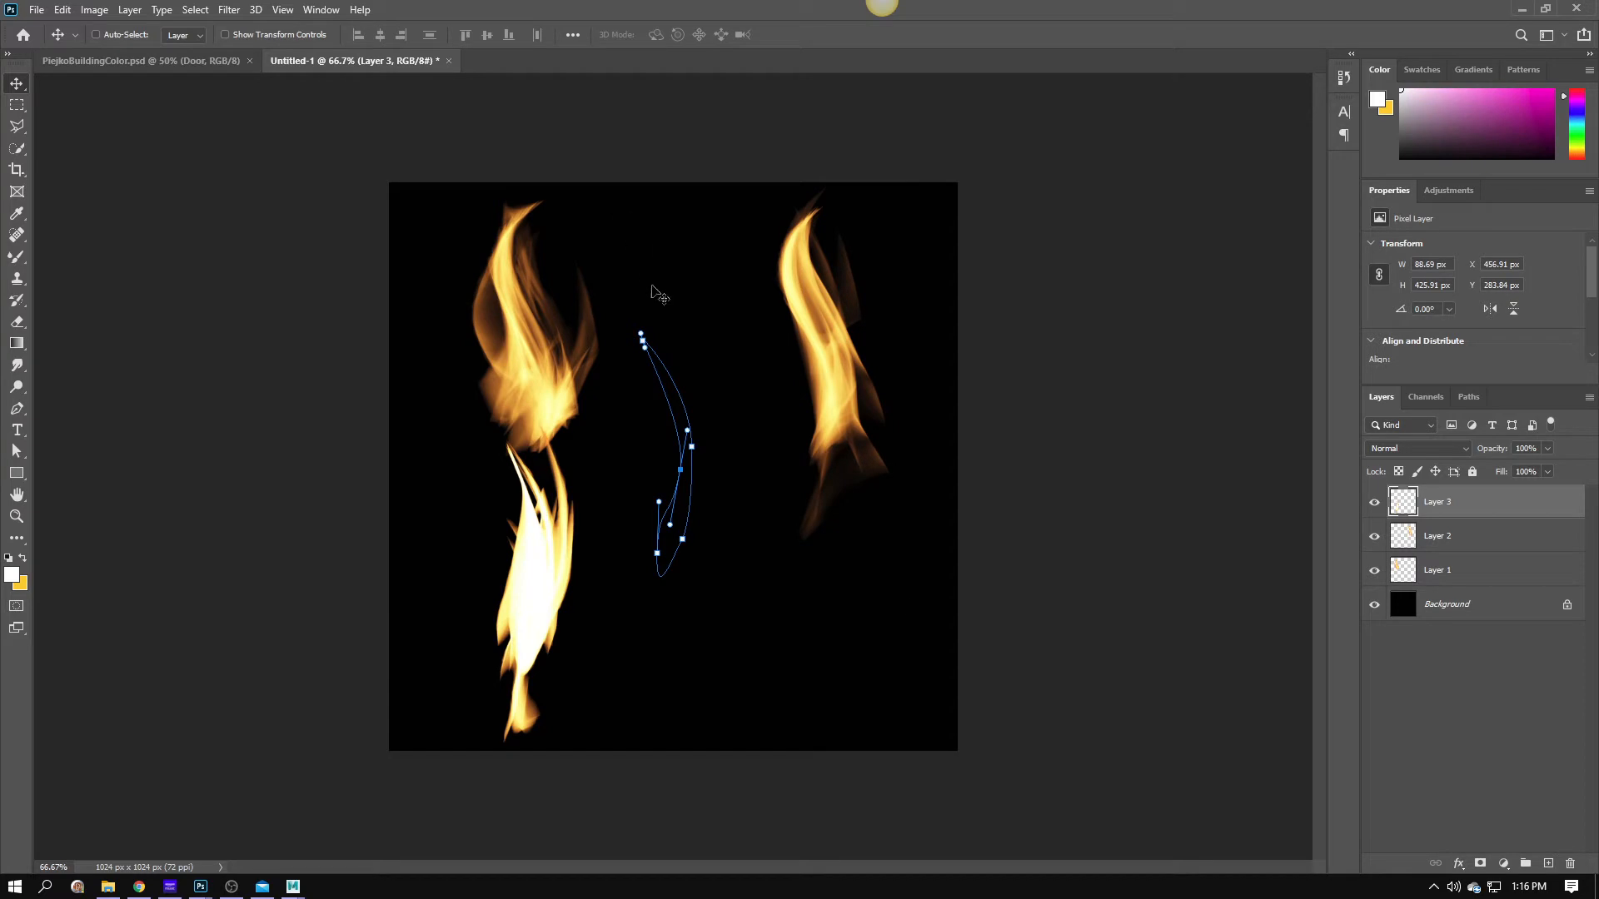
Redo all the undone flame edits until the four flames are restored and the Background layer is hidden.
left_click(86, 11)
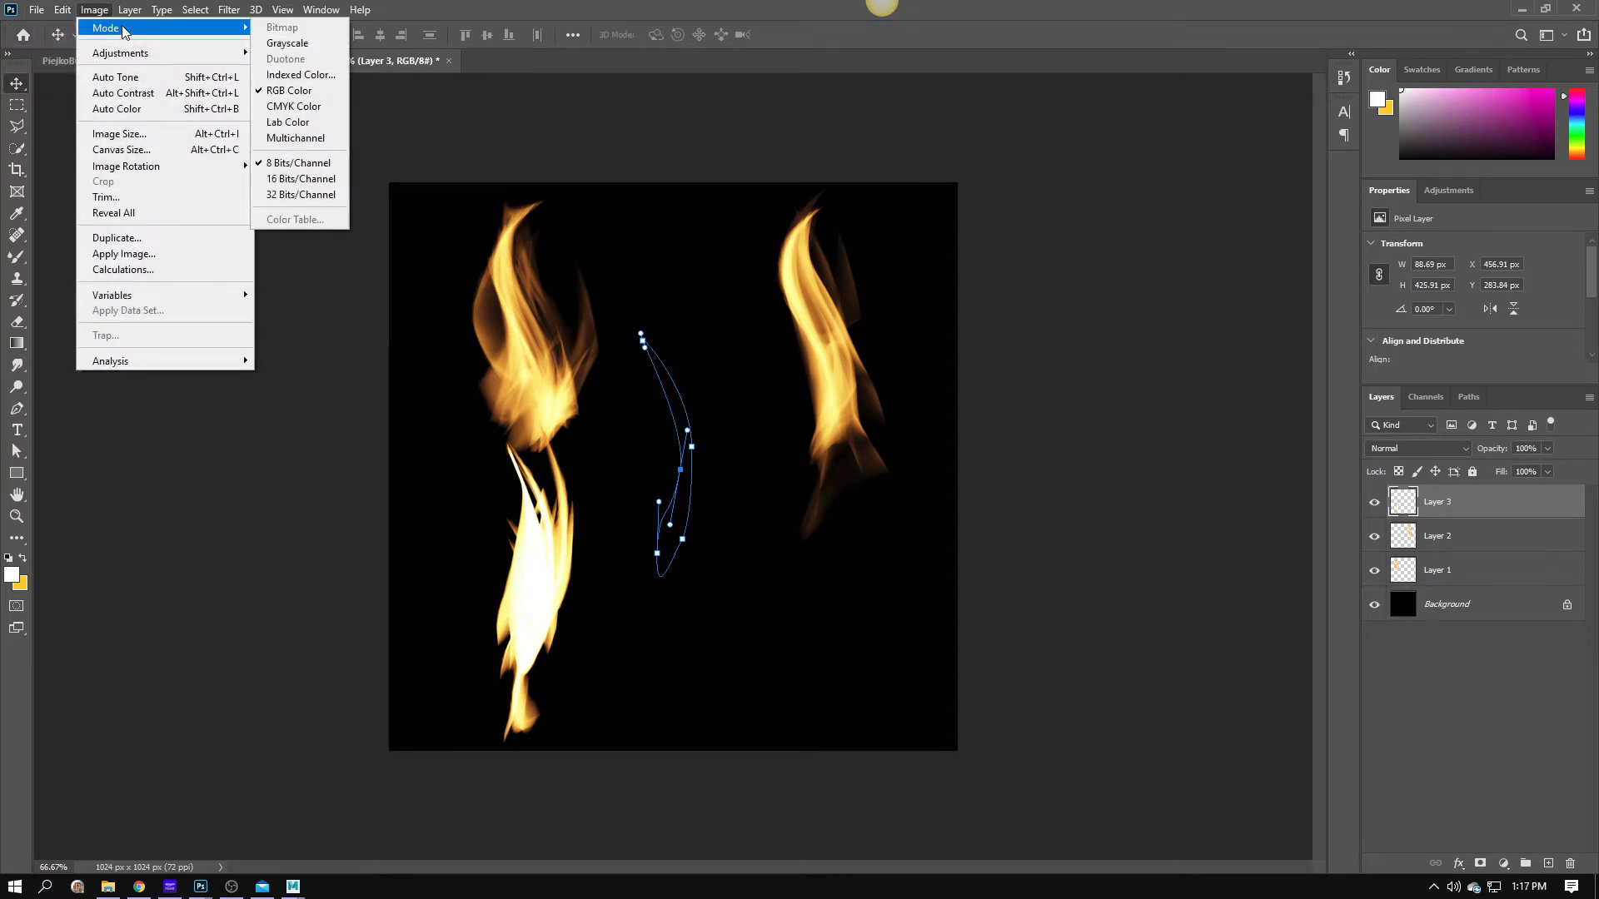
mouse_move(62, 10)
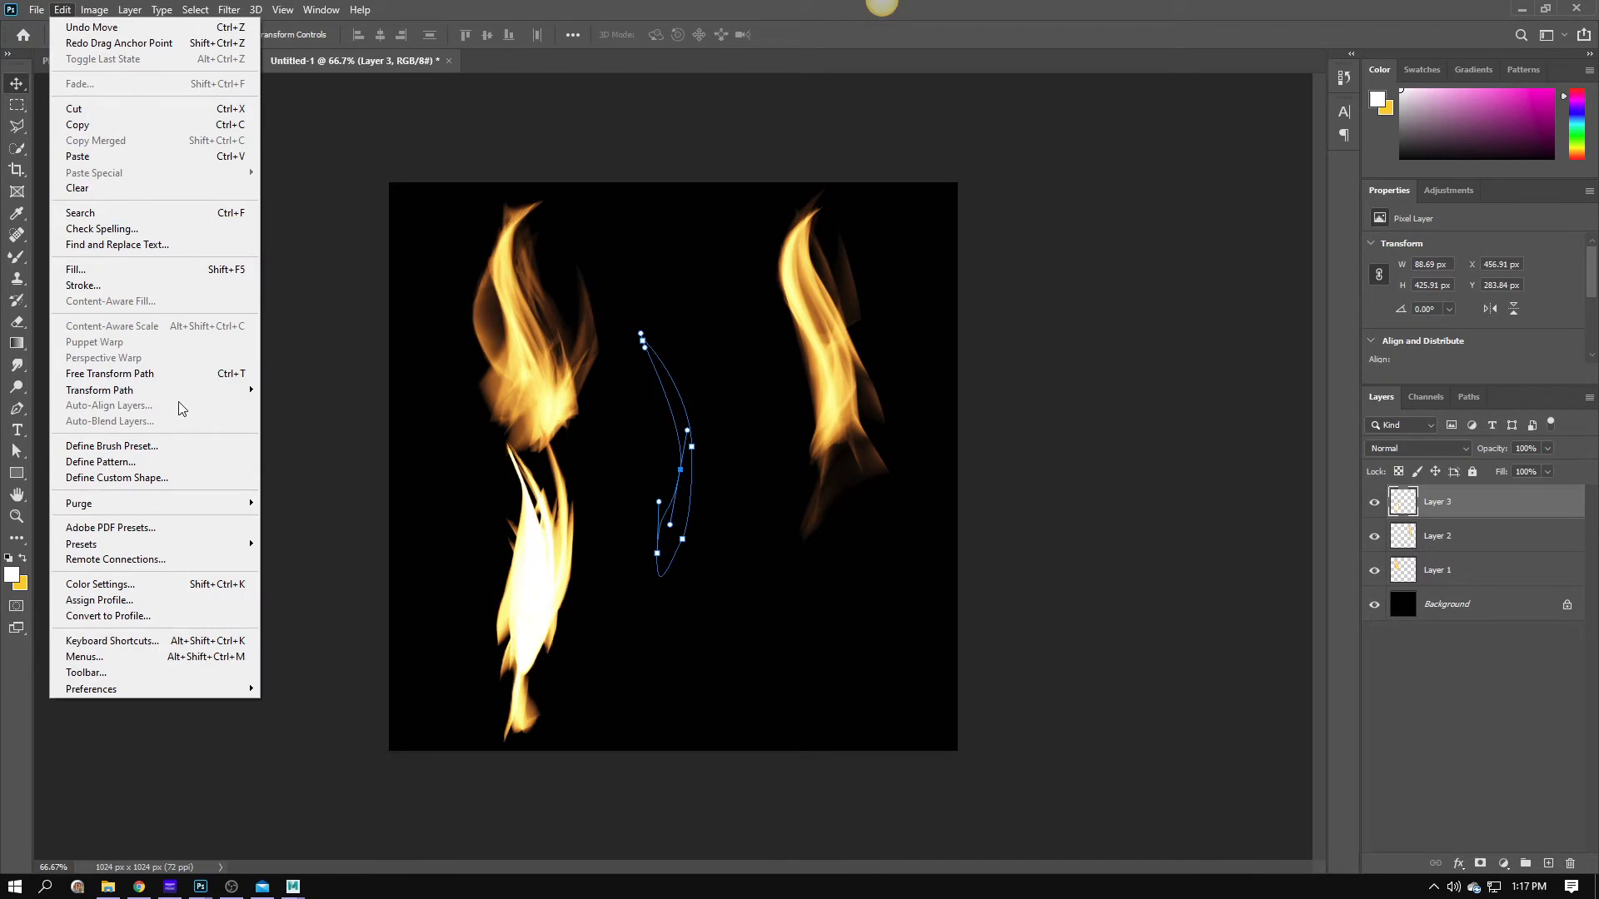
mouse_move(174, 396)
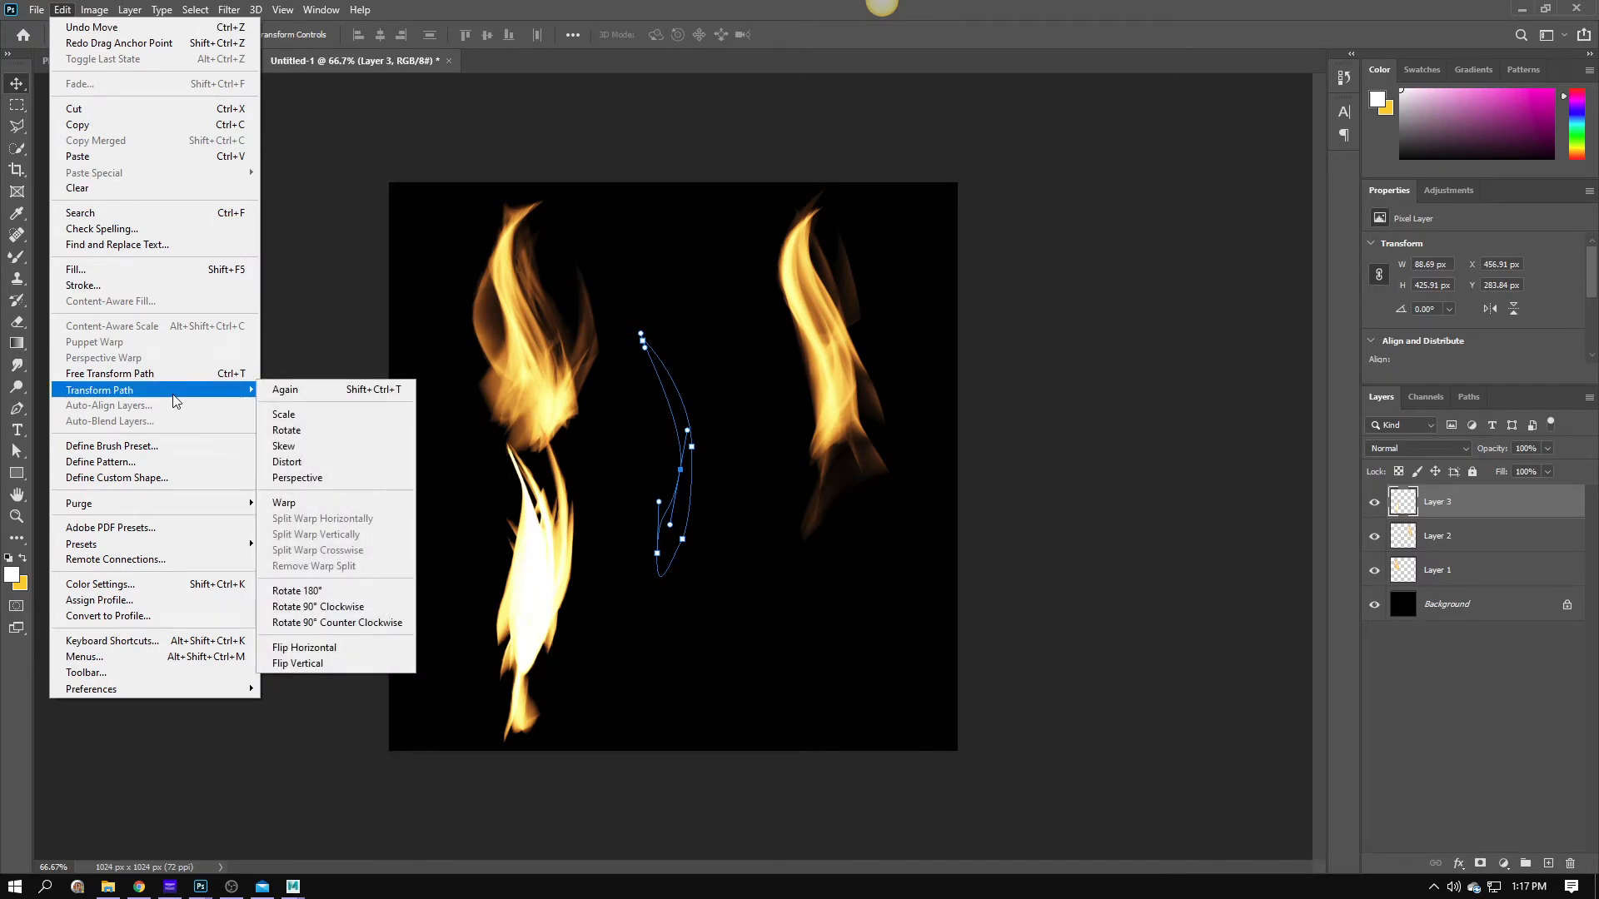
left_click(161, 43)
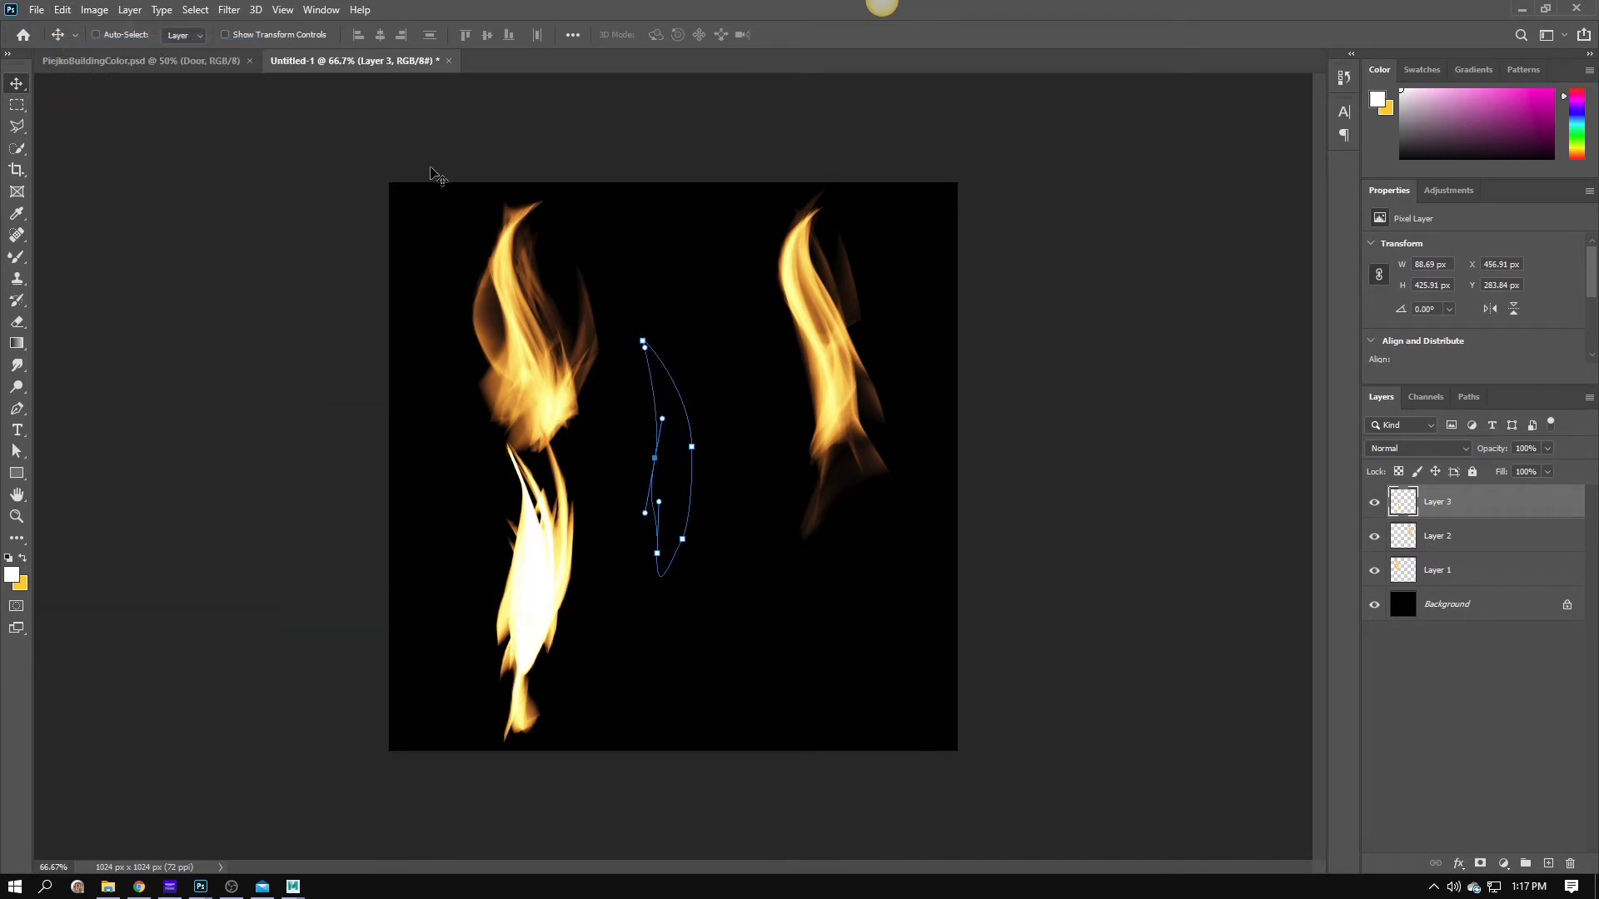
key("ctrl+shift+z")
key("ctrl+shift+z")
key("ctrl+shift+z")
key("ctrl+shift+z")
key("ctrl+shift+z")
key("ctrl+shift+z")
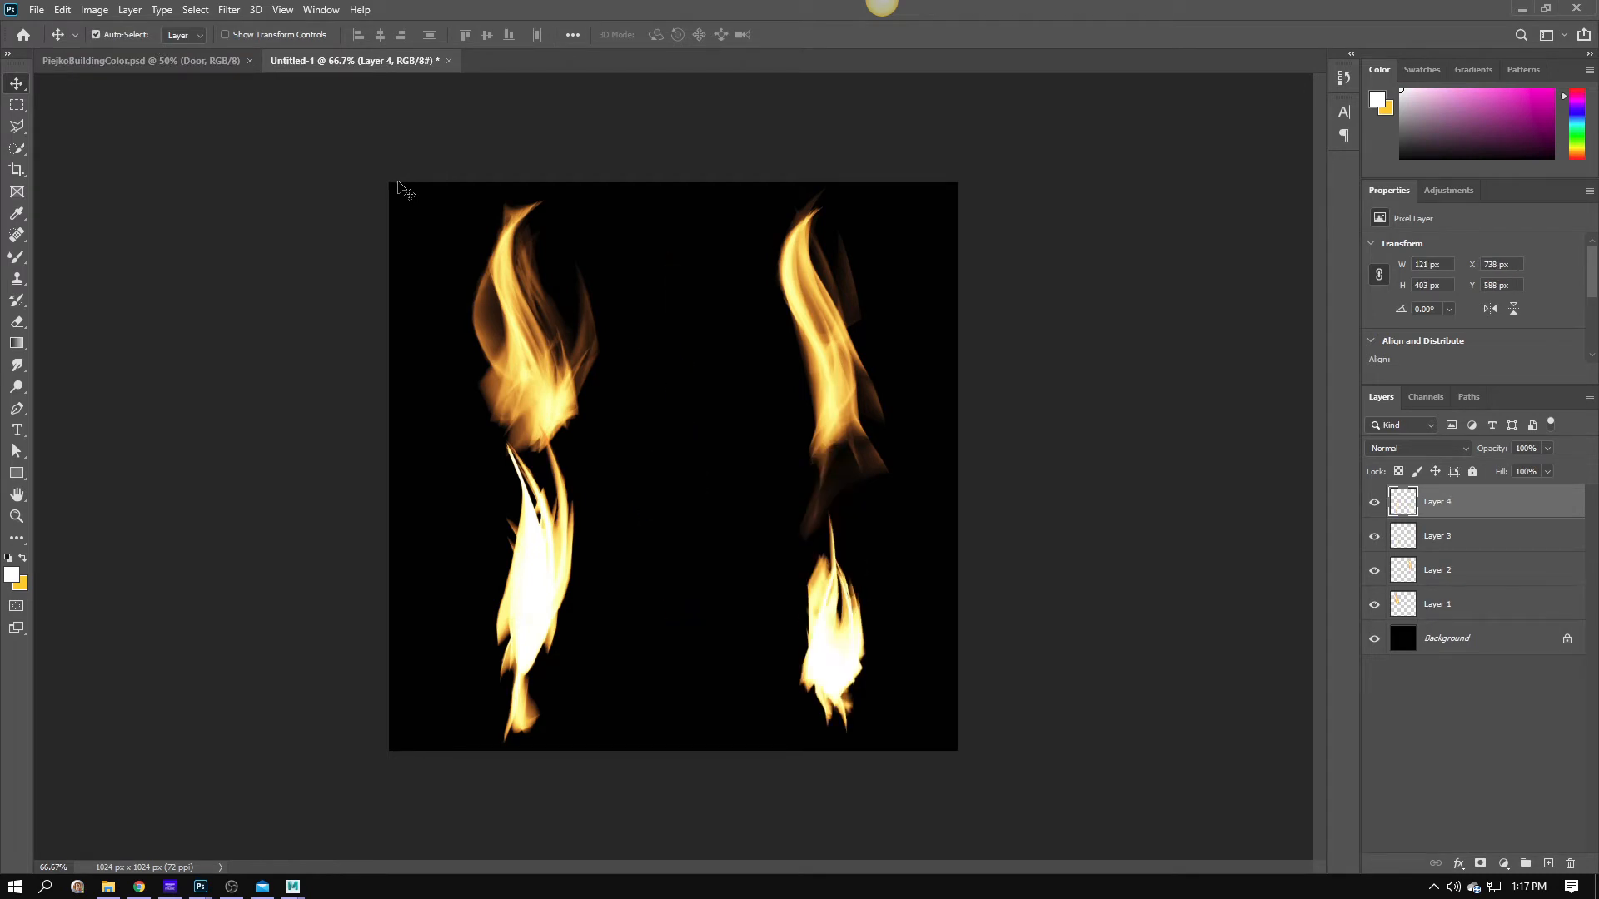
key("ctrl+shift+z")
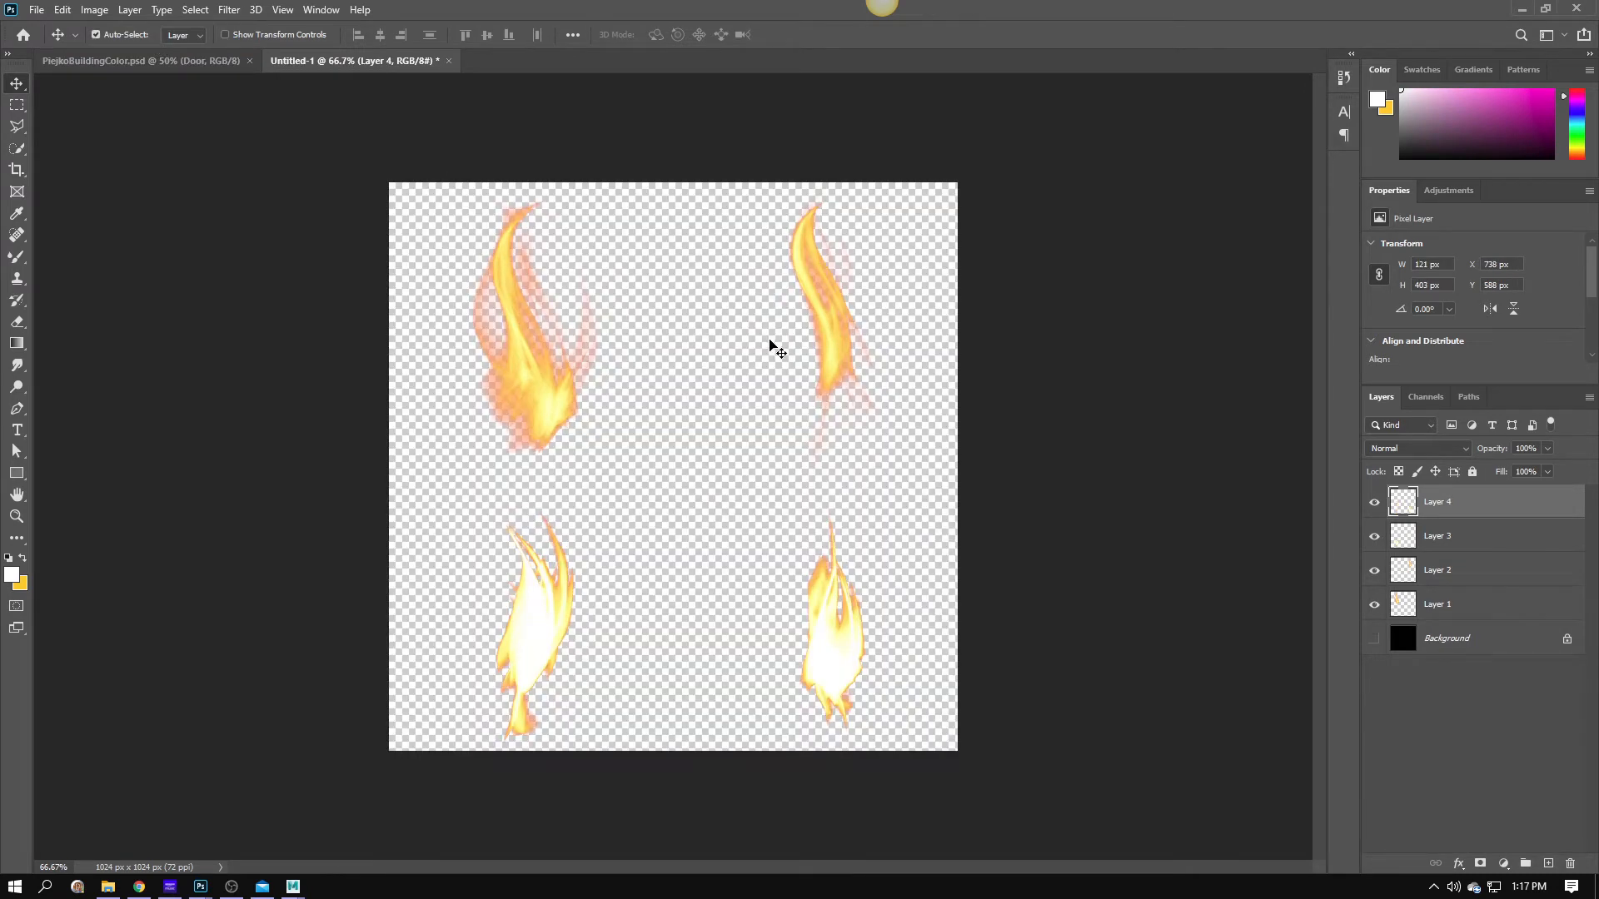
Create a new 1024 x 1024 px RGB document at 72 pixels/inch with a white background.
left_click(38, 10)
left_click(50, 20)
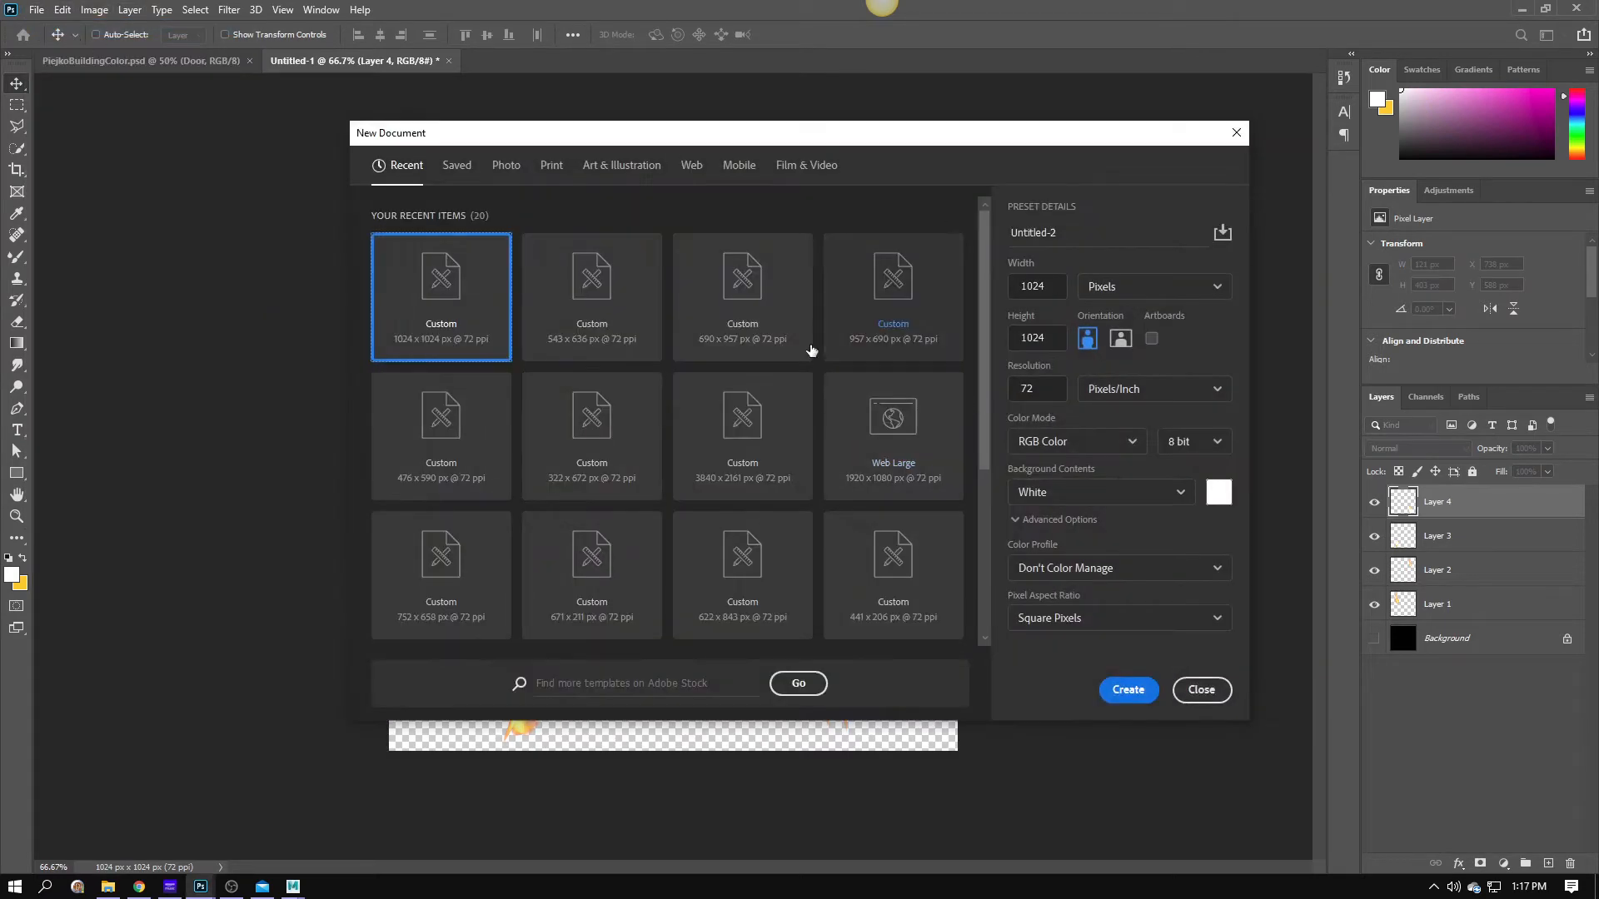
left_click(1131, 689)
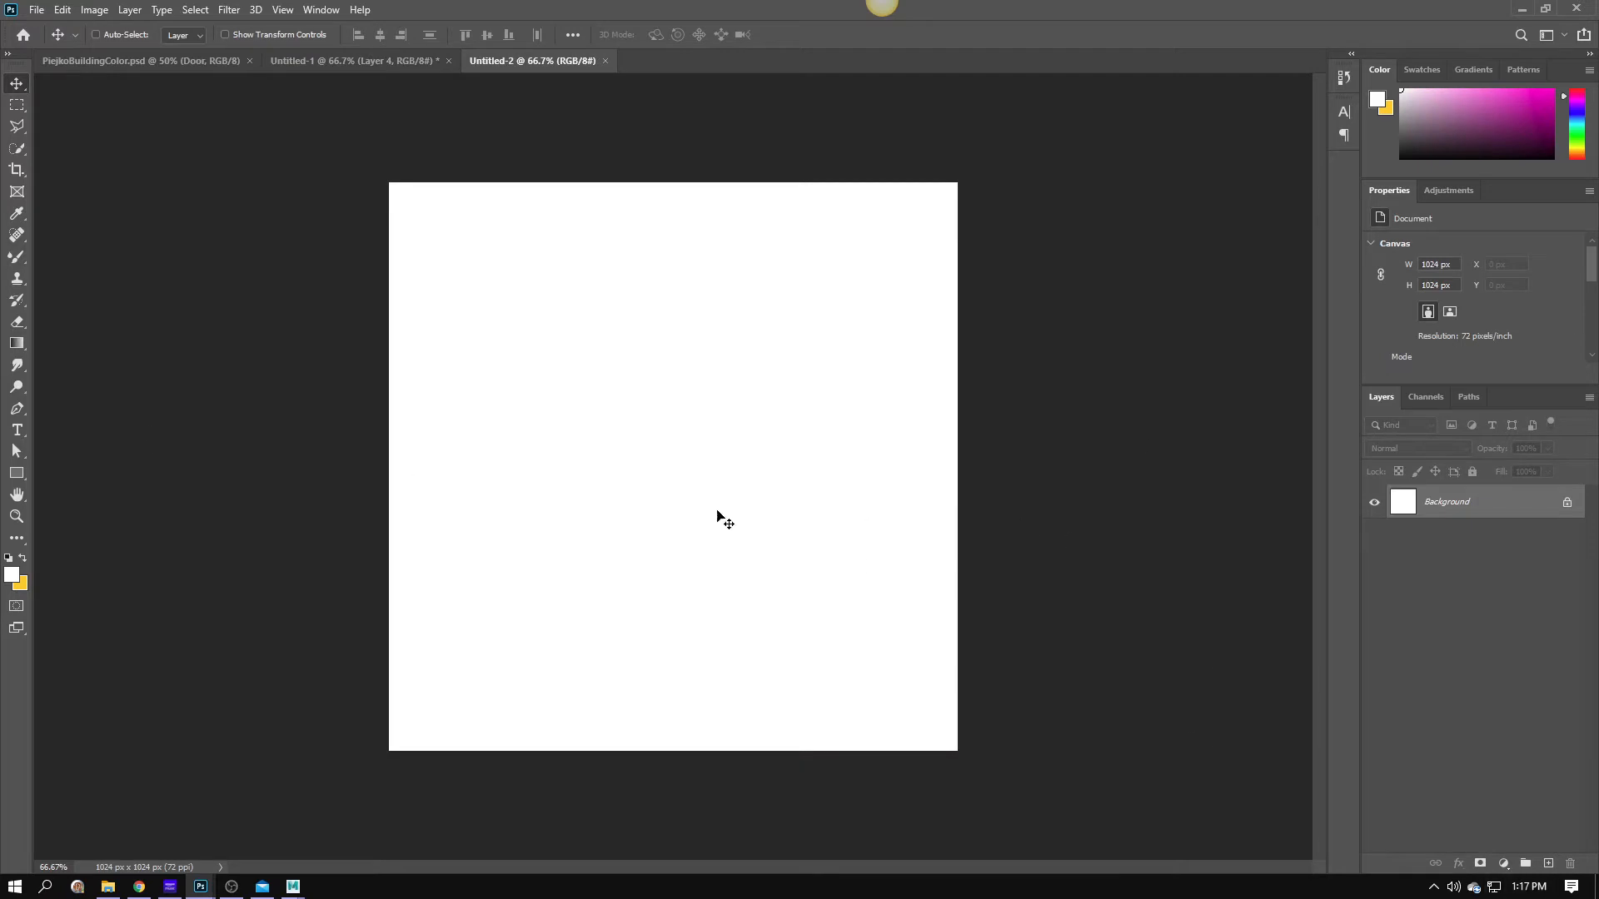
Fill the new document's Background layer with black.
left_click(96, 10)
mouse_move(113, 29)
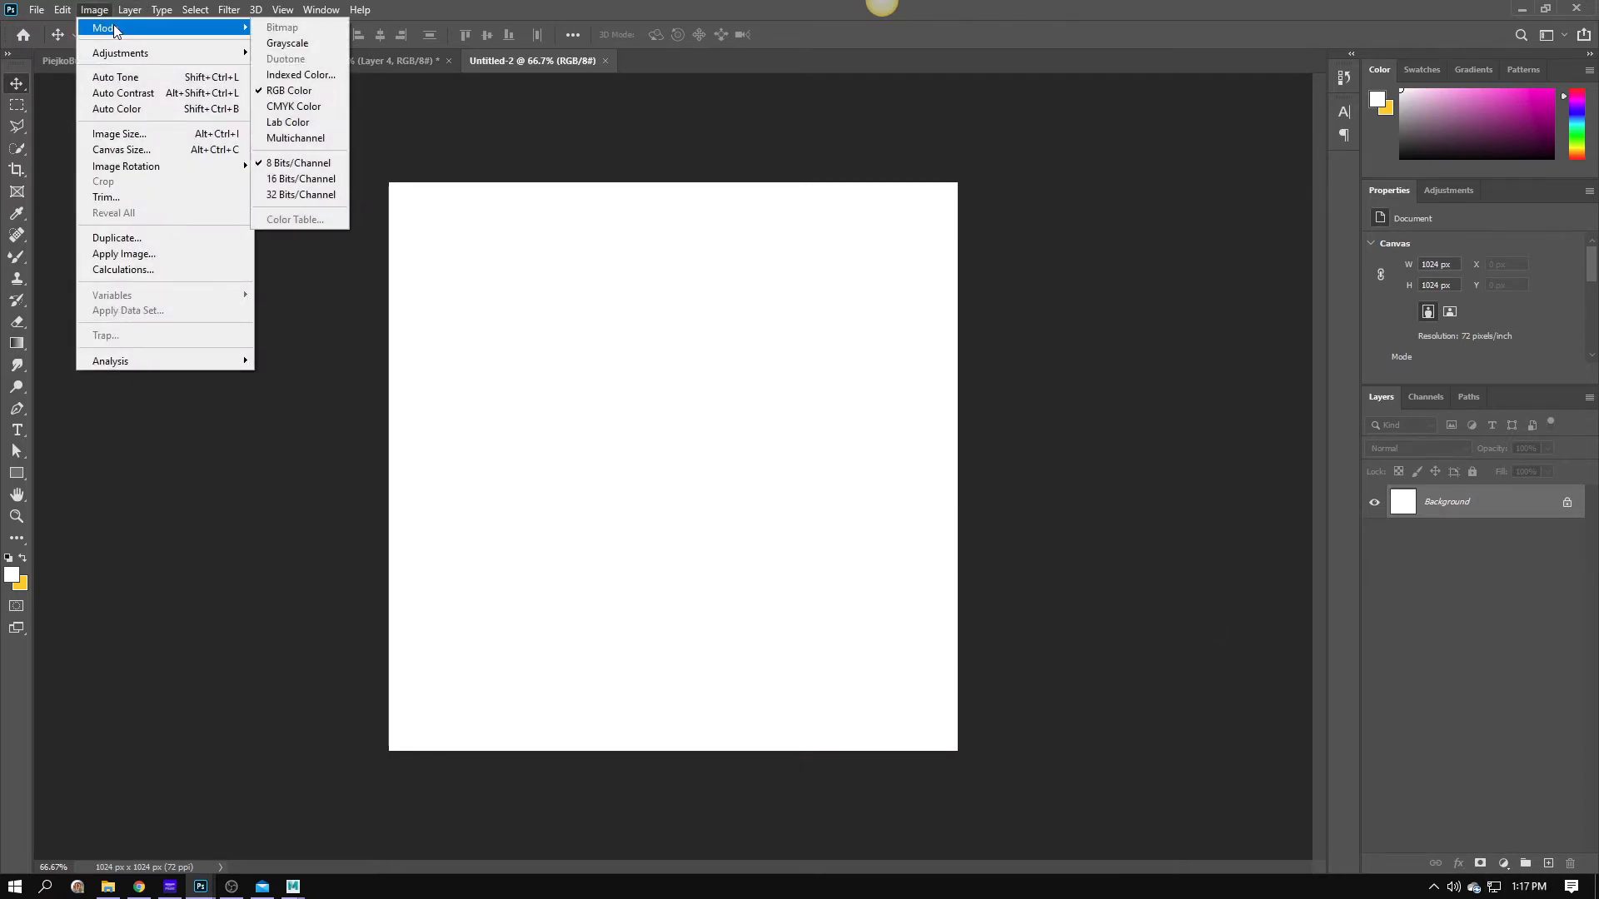
mouse_move(68, 10)
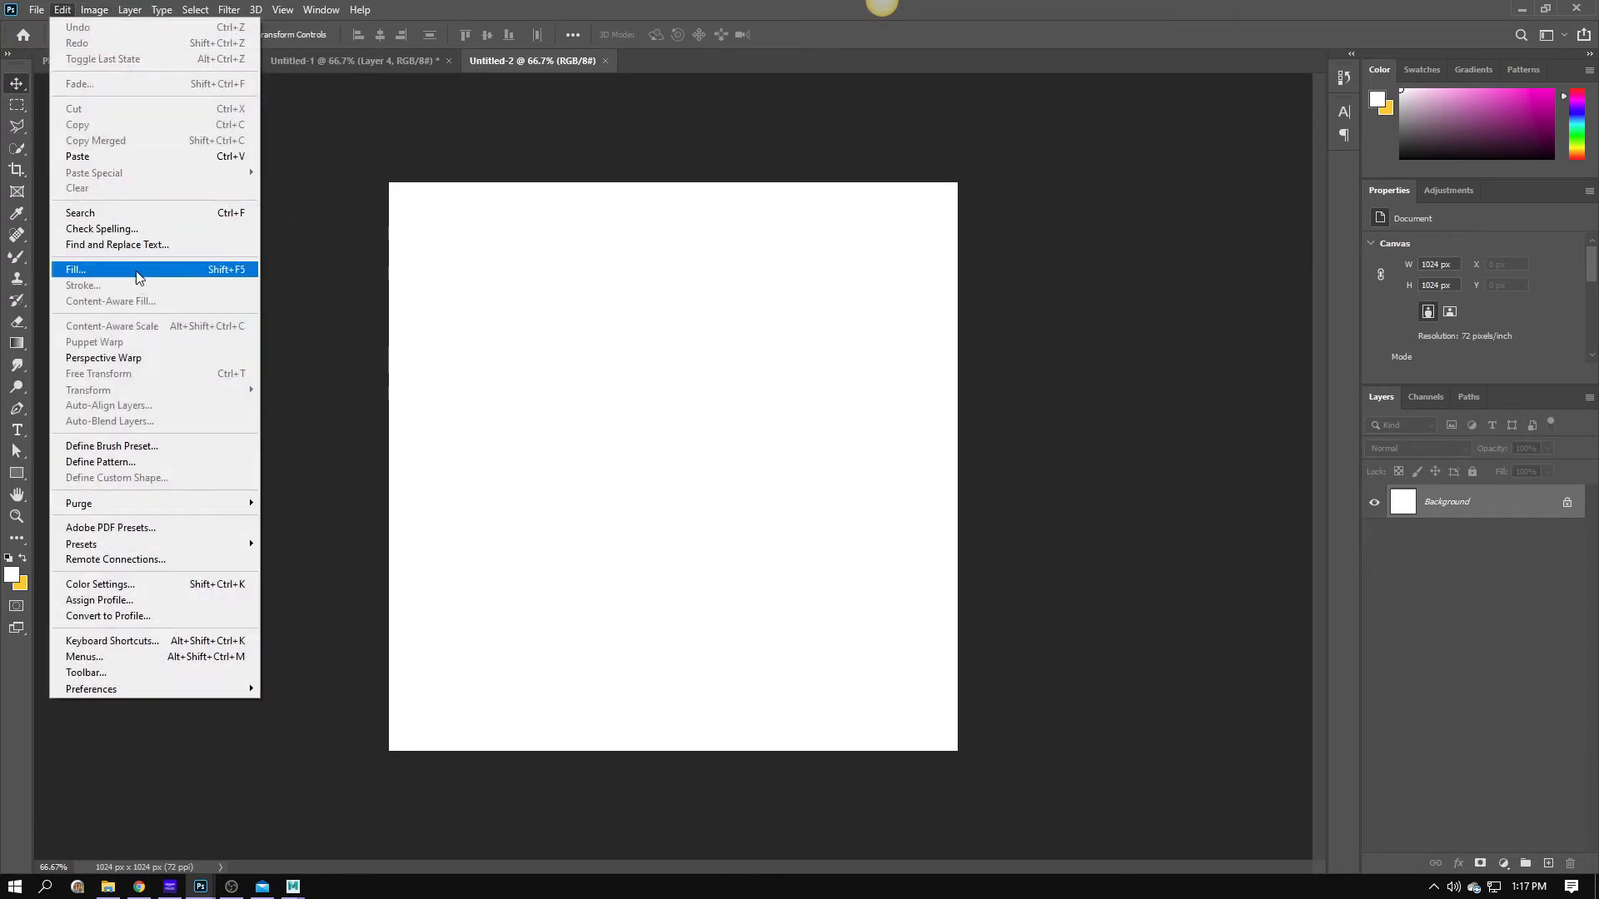
left_click(77, 269)
left_click(814, 747)
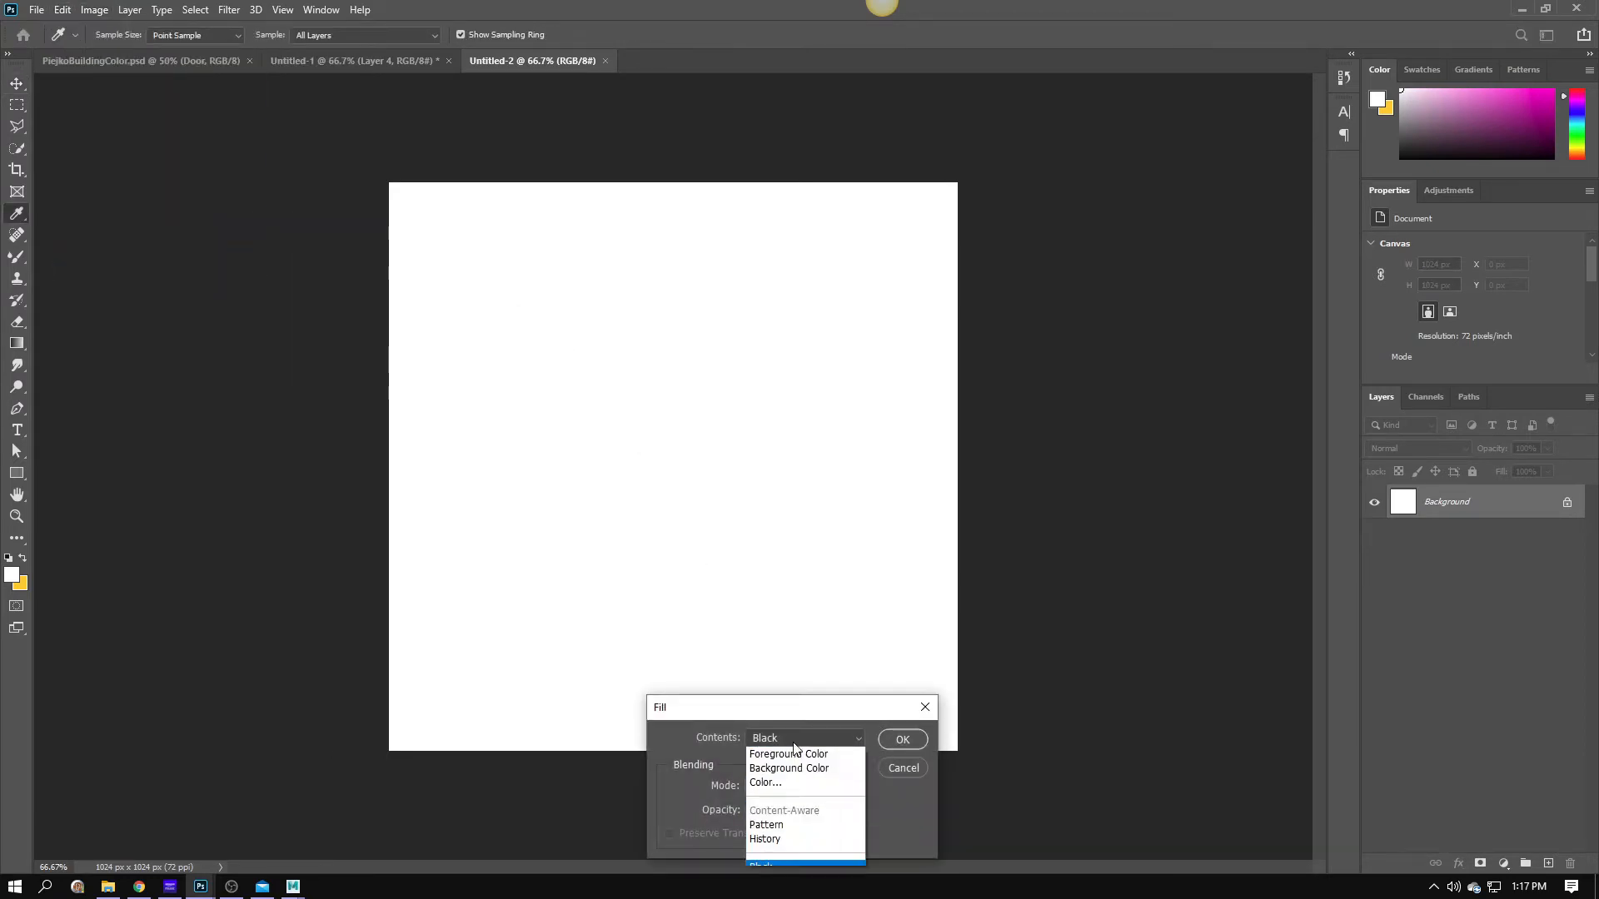
left_click(887, 746)
left_click(892, 742)
key("v")
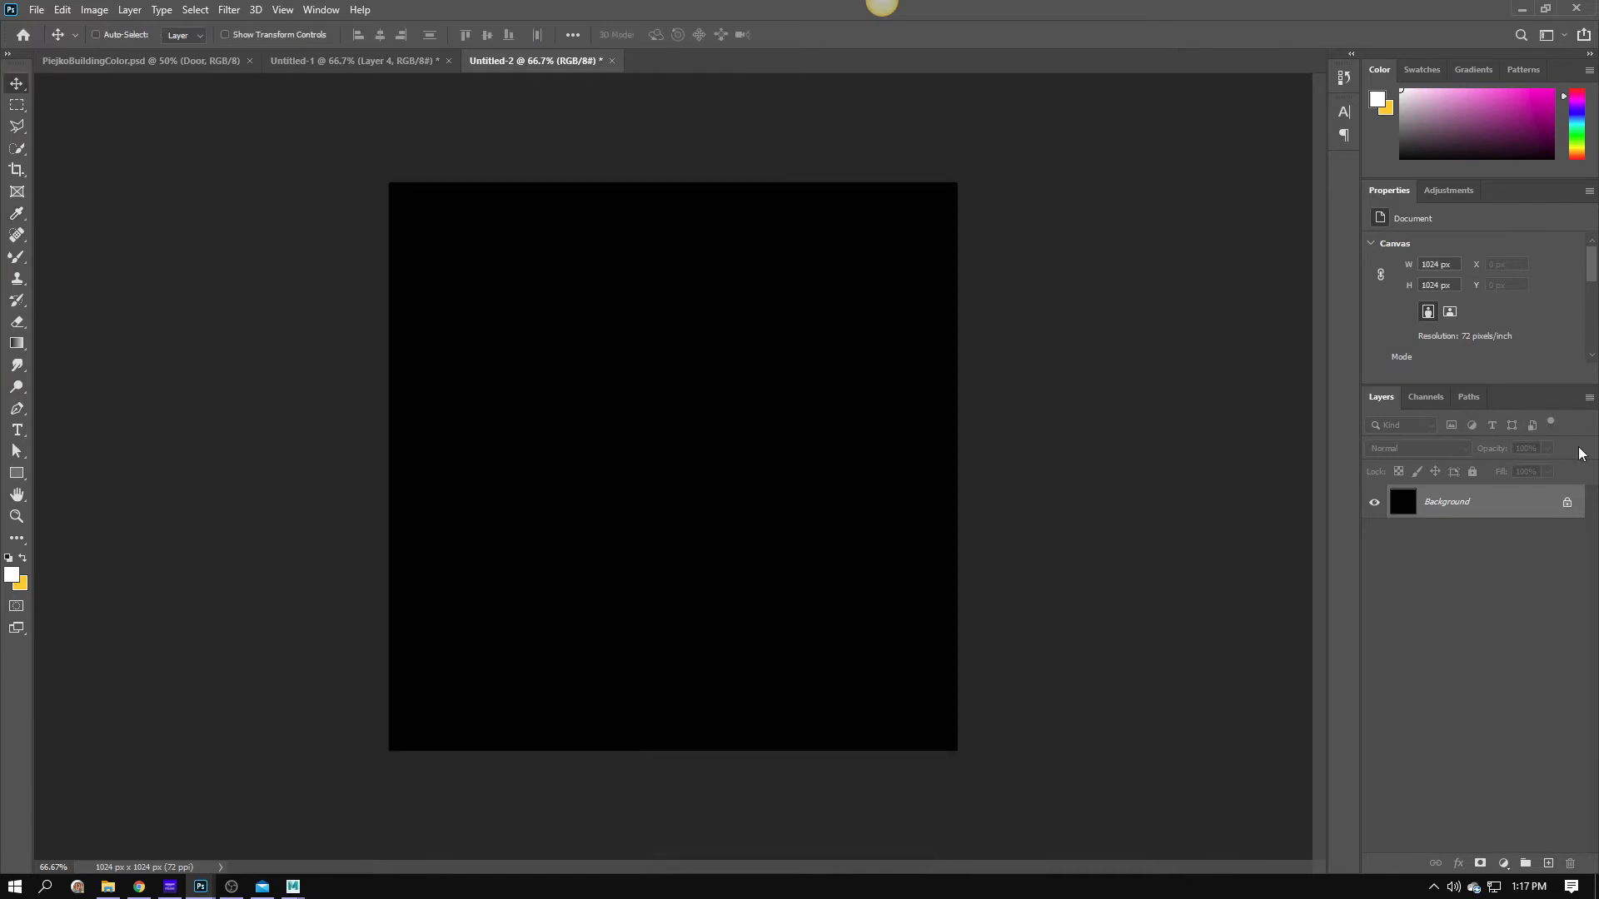
Add a new layer and draw a closed, curved S-shaped flame path in the canvas centre with the Pen tool.
left_click(1547, 863)
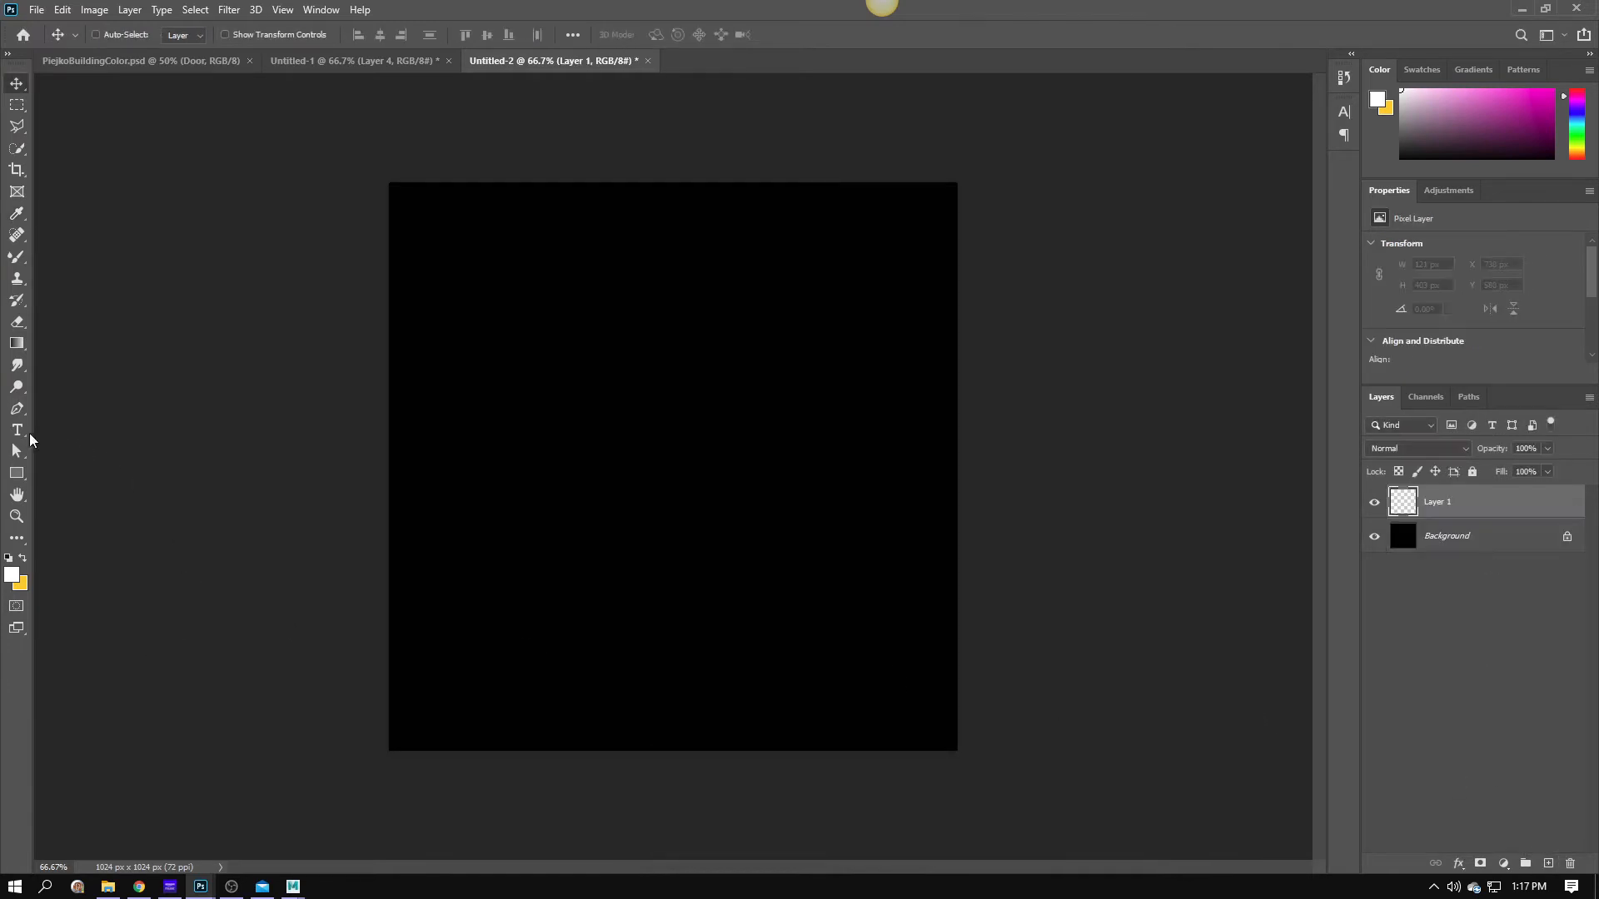
left_click(23, 406)
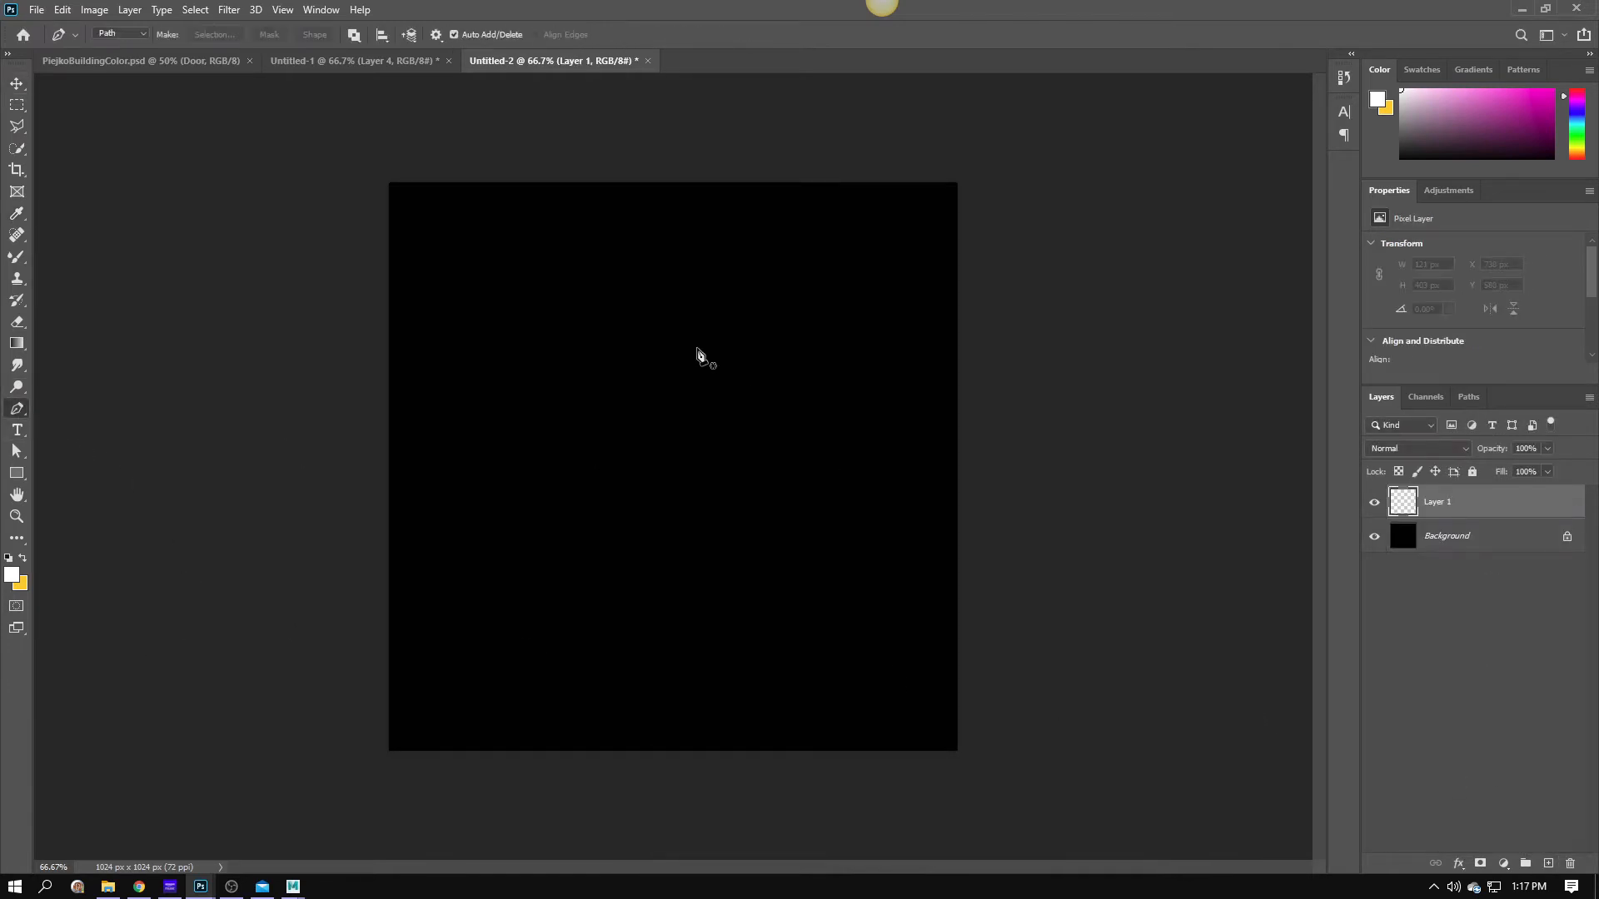
left_click(684, 283)
left_click_drag(634, 388, 670, 433)
left_click_drag(740, 547, 641, 611)
left_click_drag(736, 596, 744, 592)
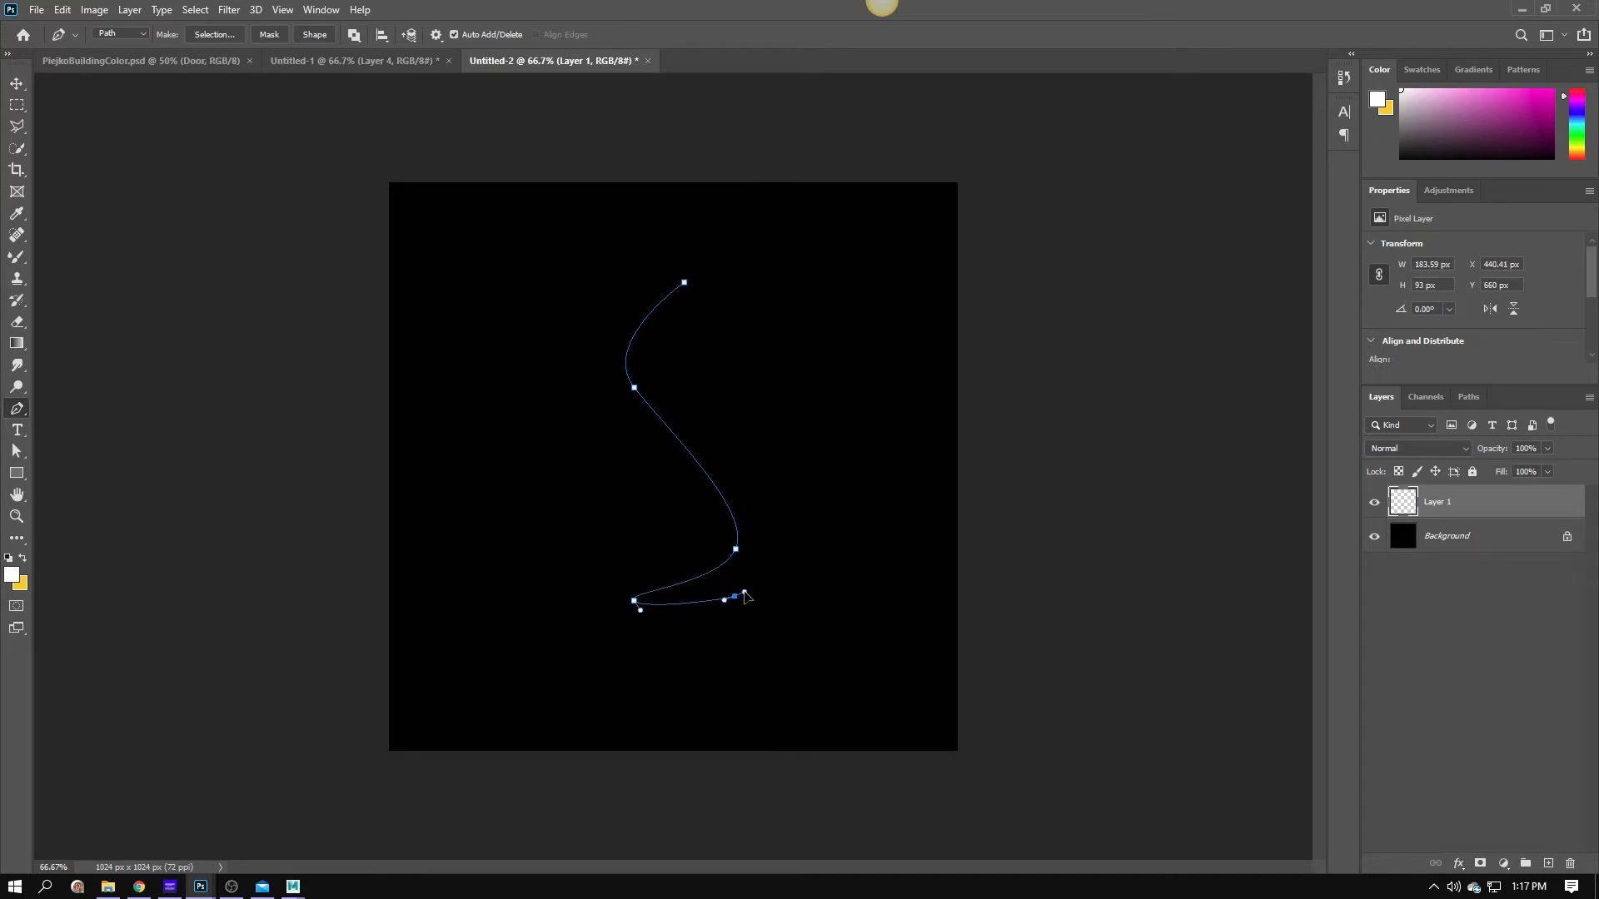
left_click_drag(737, 446, 681, 374)
mouse_move(684, 284)
left_mouse_down()
mouse_move(699, 300)
mouse_move(686, 285)
left_mouse_up()
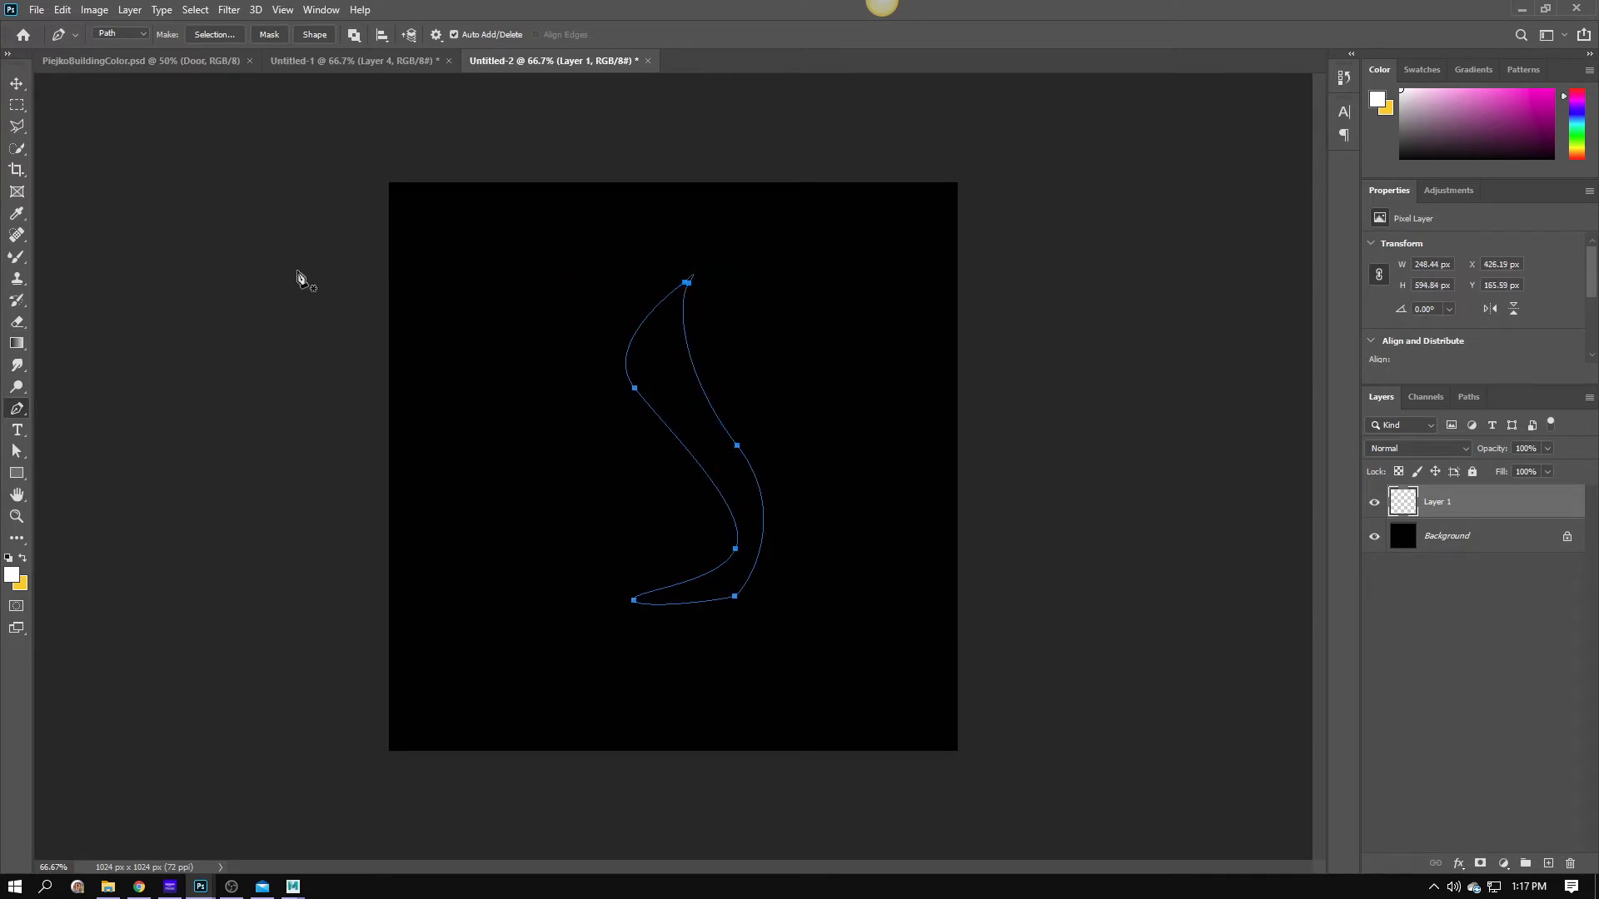
Reshape the lower part of the path by moving its inner and outer lower anchor points upward.
left_click(17, 450)
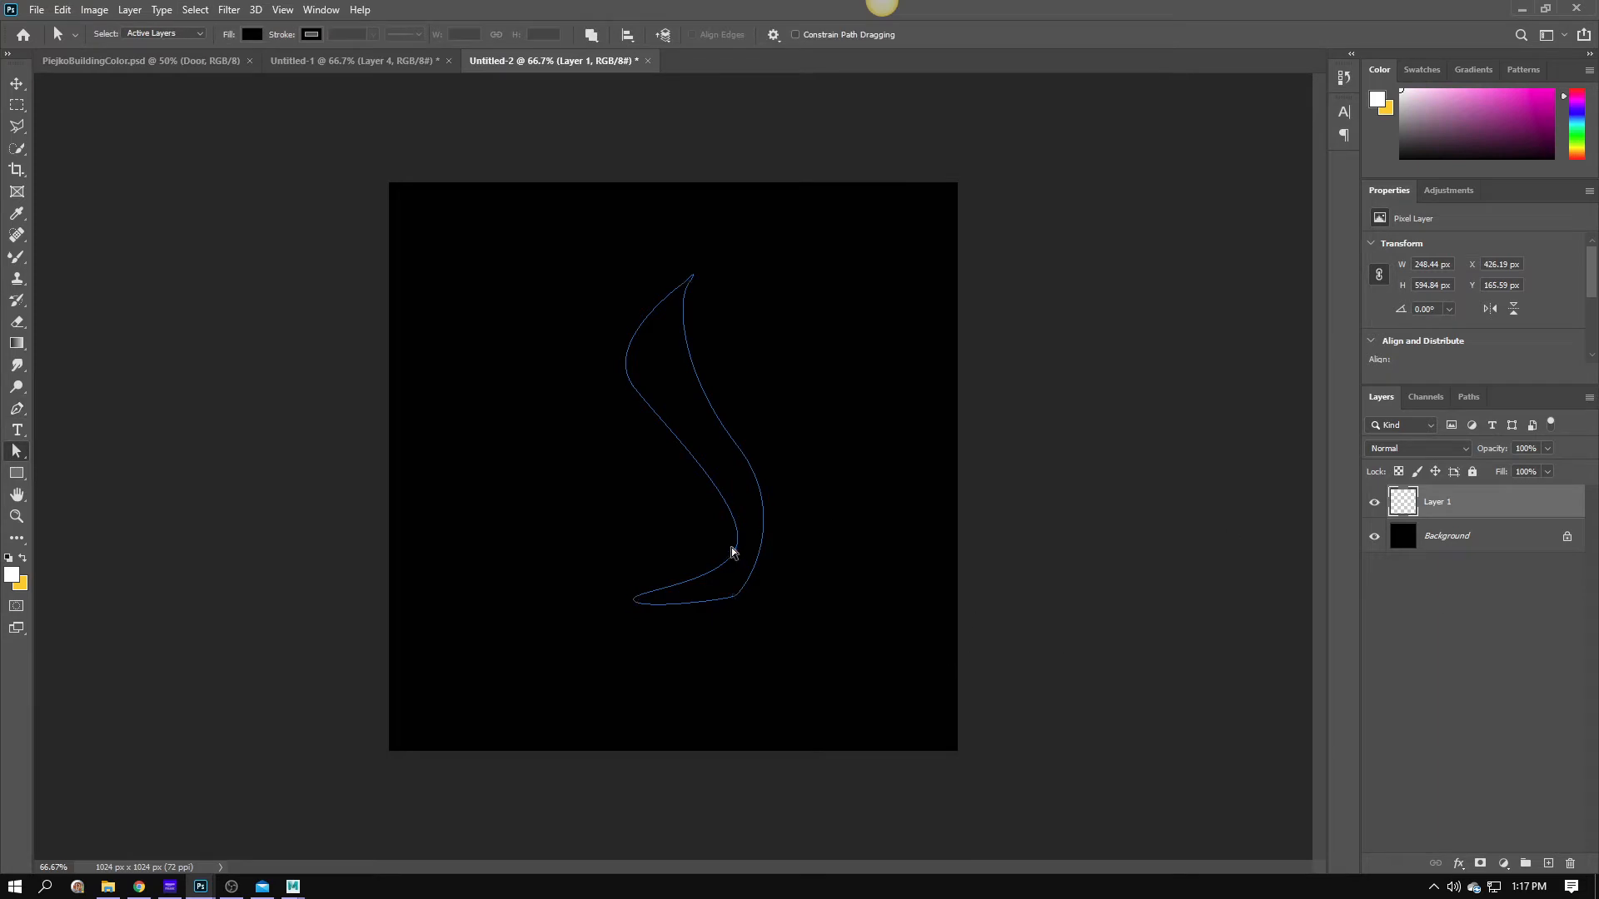
left_click_drag(736, 549, 717, 527)
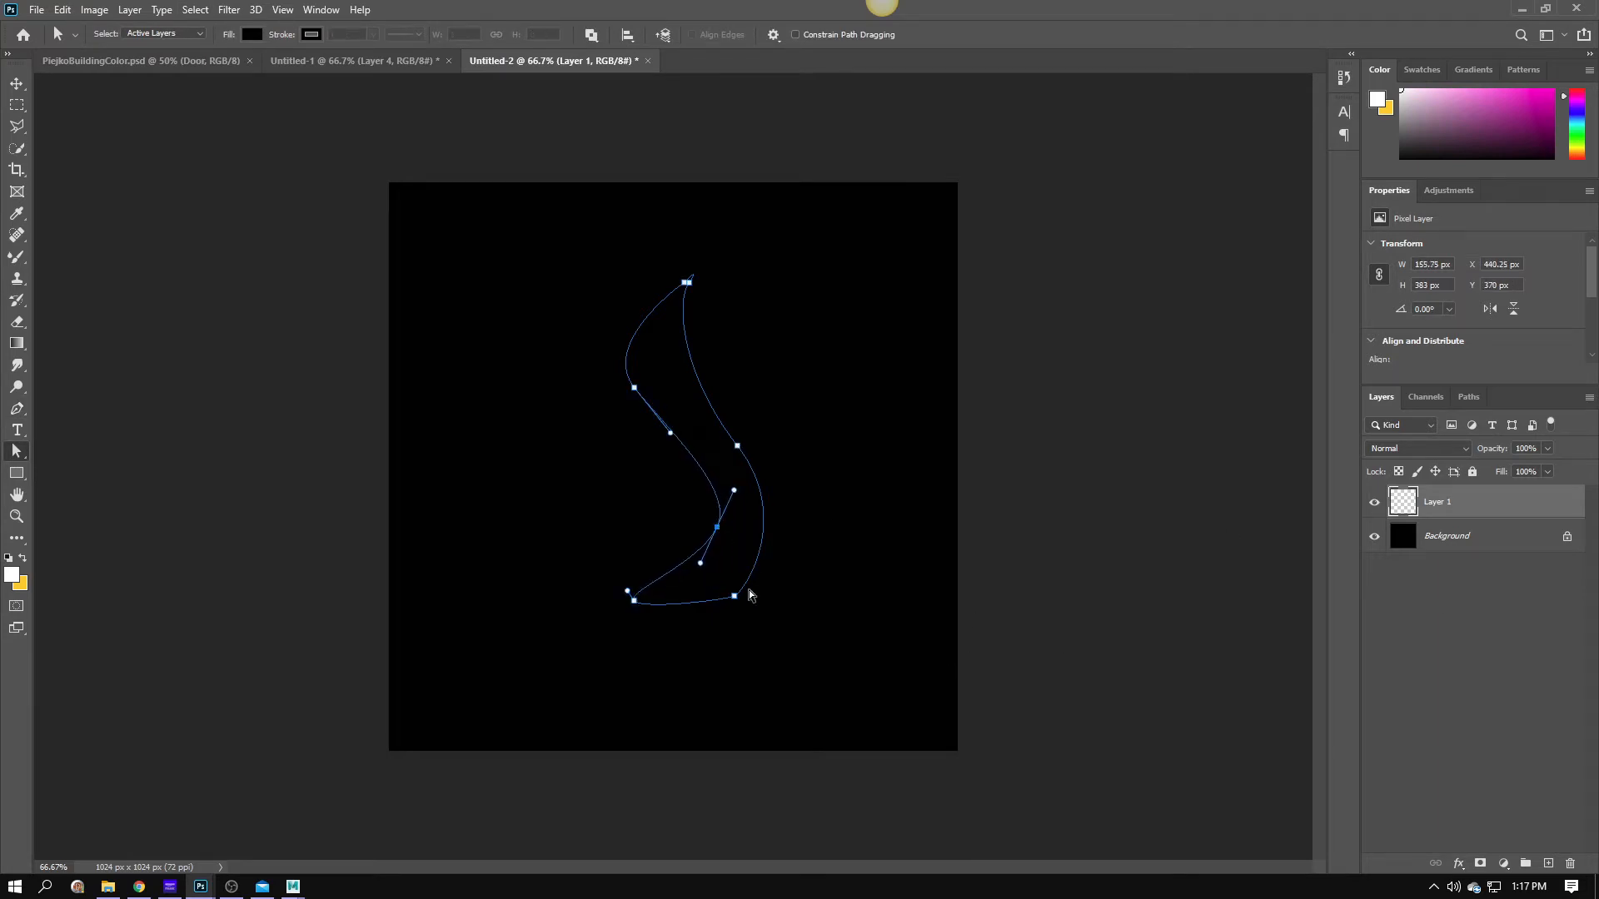
left_click_drag(733, 596, 717, 504)
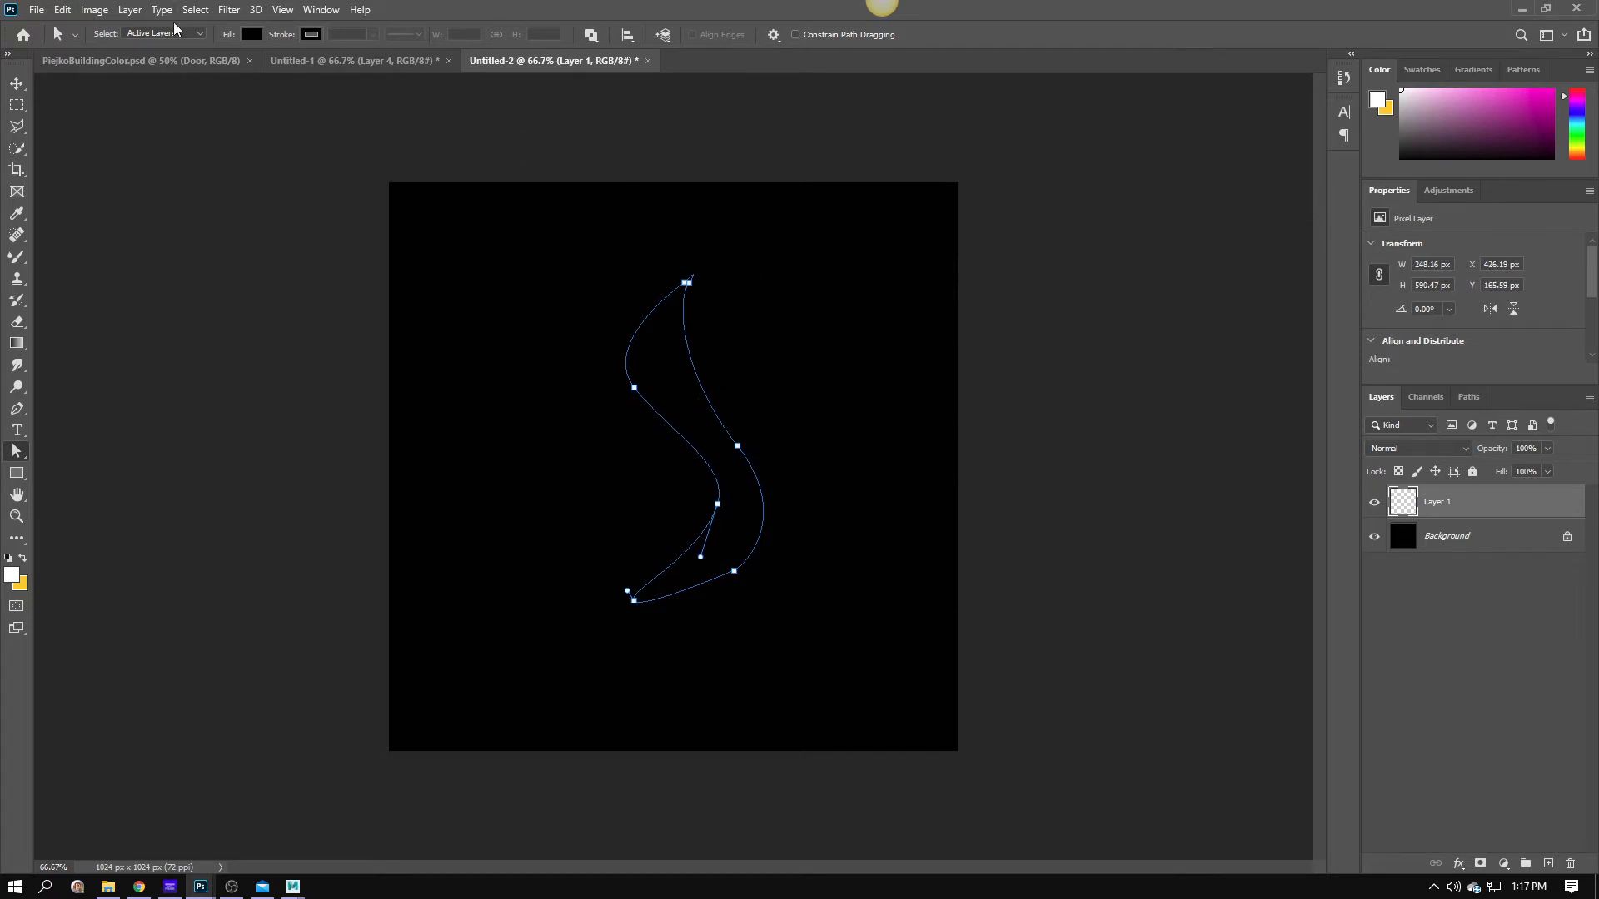
Open the Flame render filter for the path on Layer 1.
left_click(229, 10)
mouse_move(361, 284)
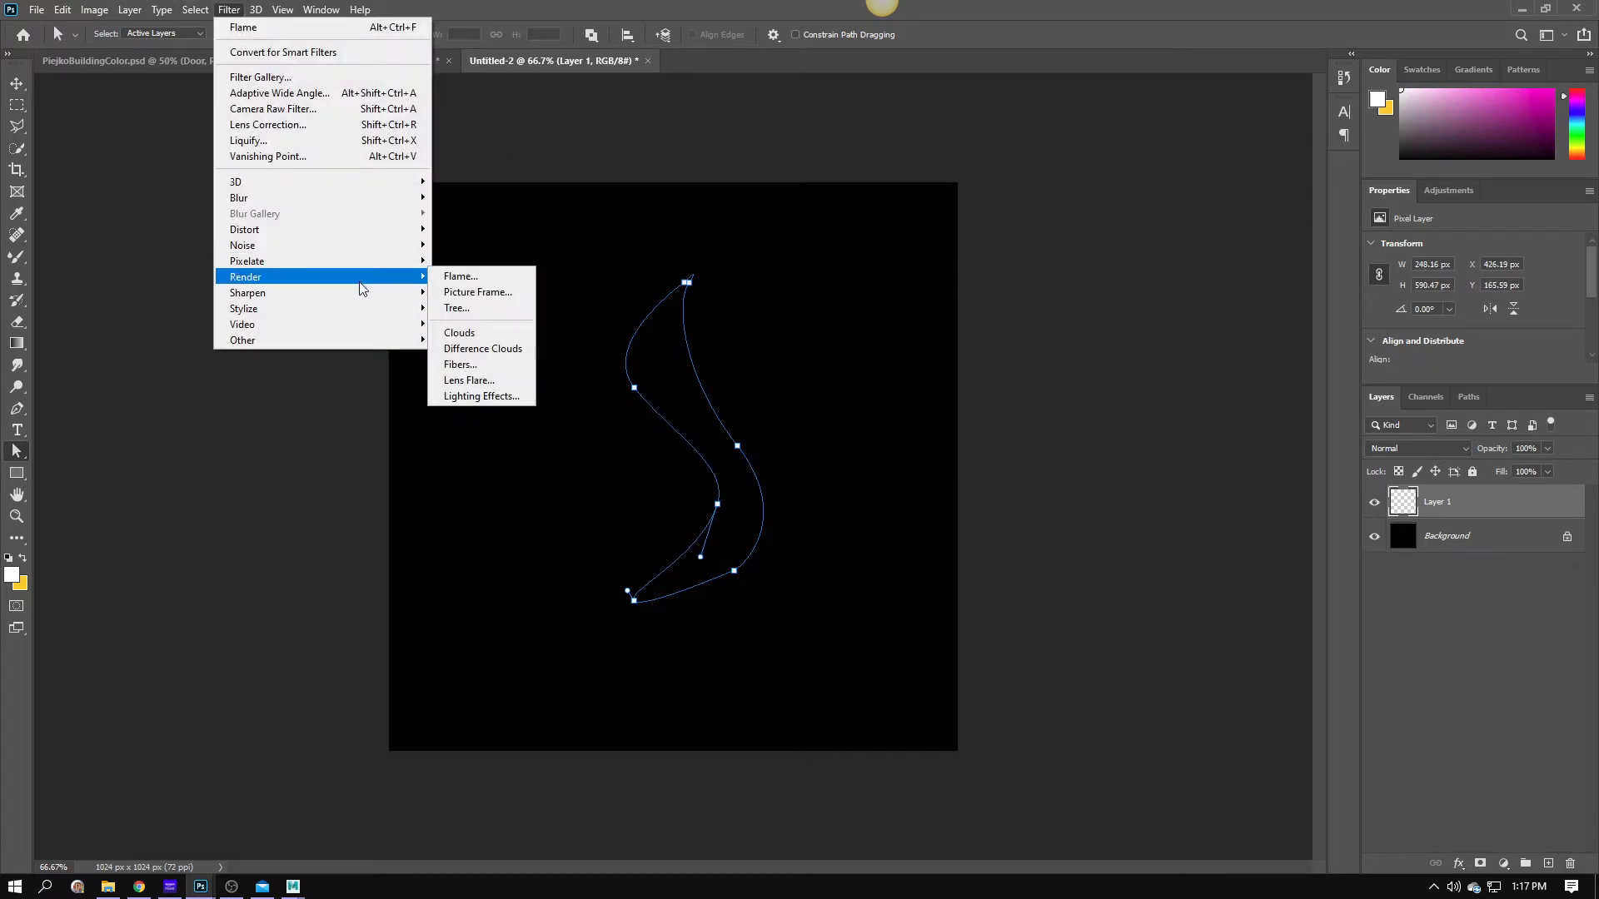
left_click(462, 275)
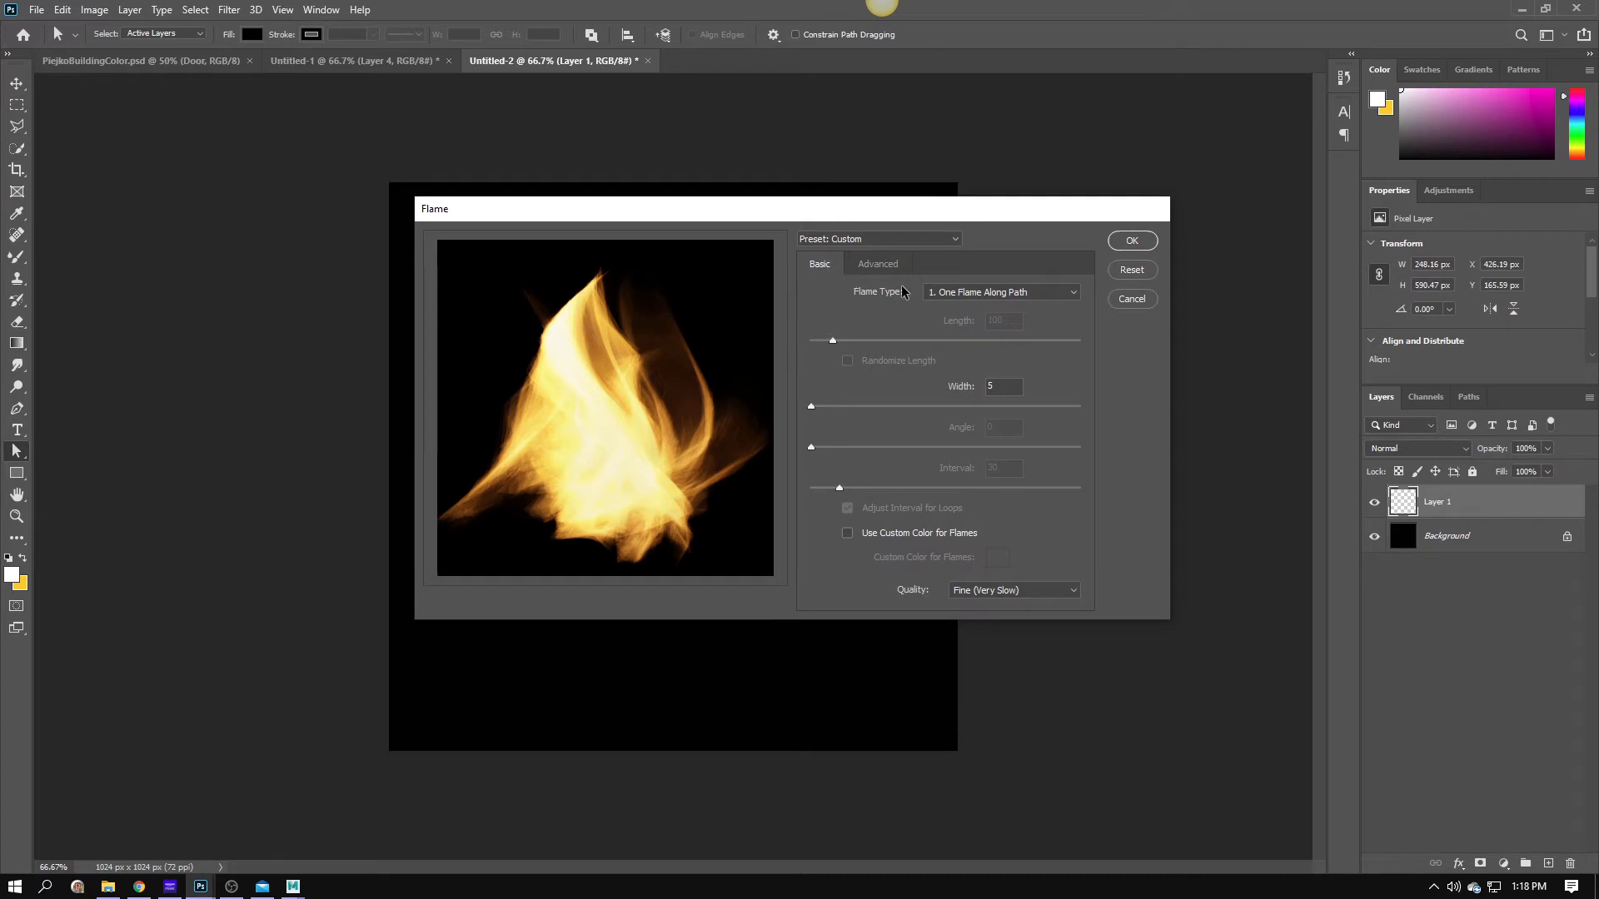
Preview the flame at Low and Draft (Fast) quality and return the quality to Fine (Very Slow).
left_click(1022, 592)
left_click(1012, 620)
left_click(1006, 595)
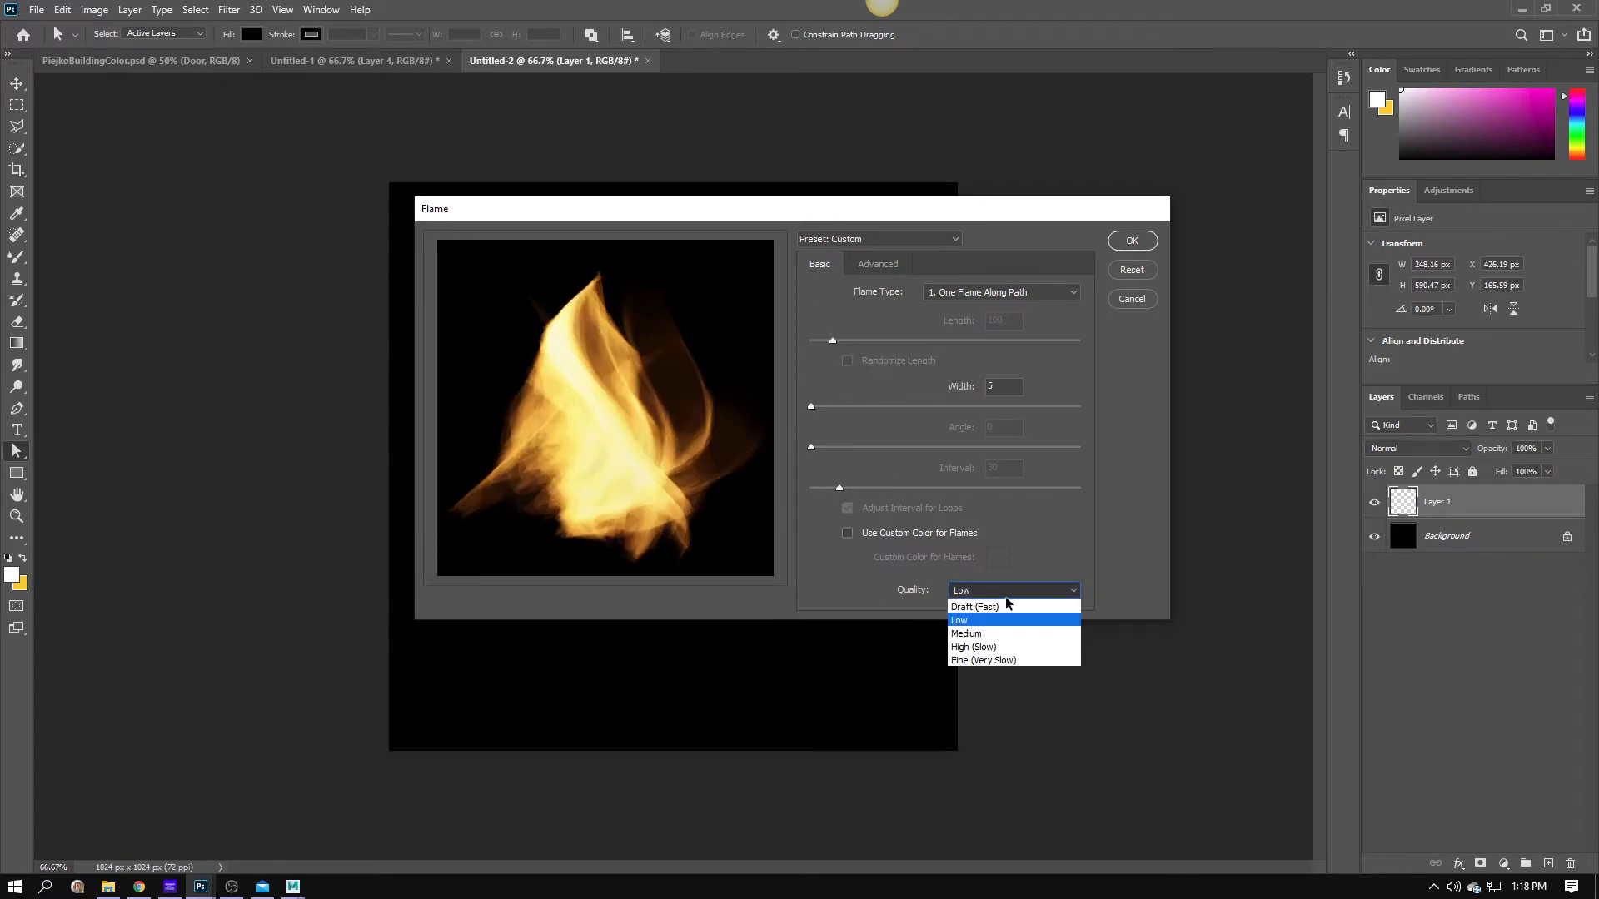
left_click(1003, 607)
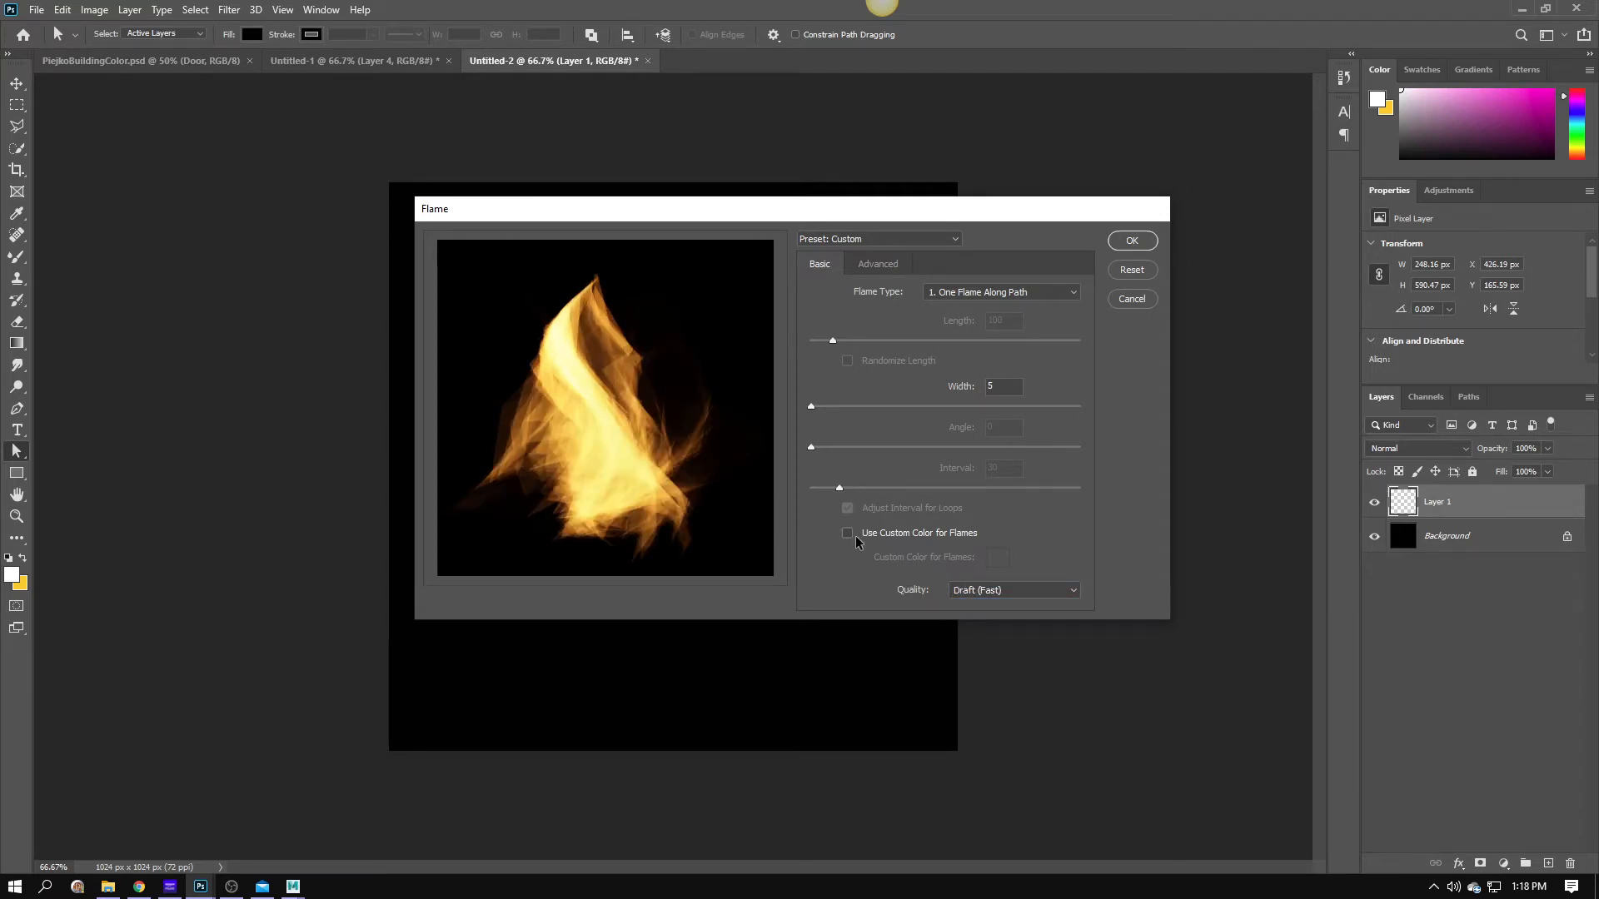
left_click(962, 589)
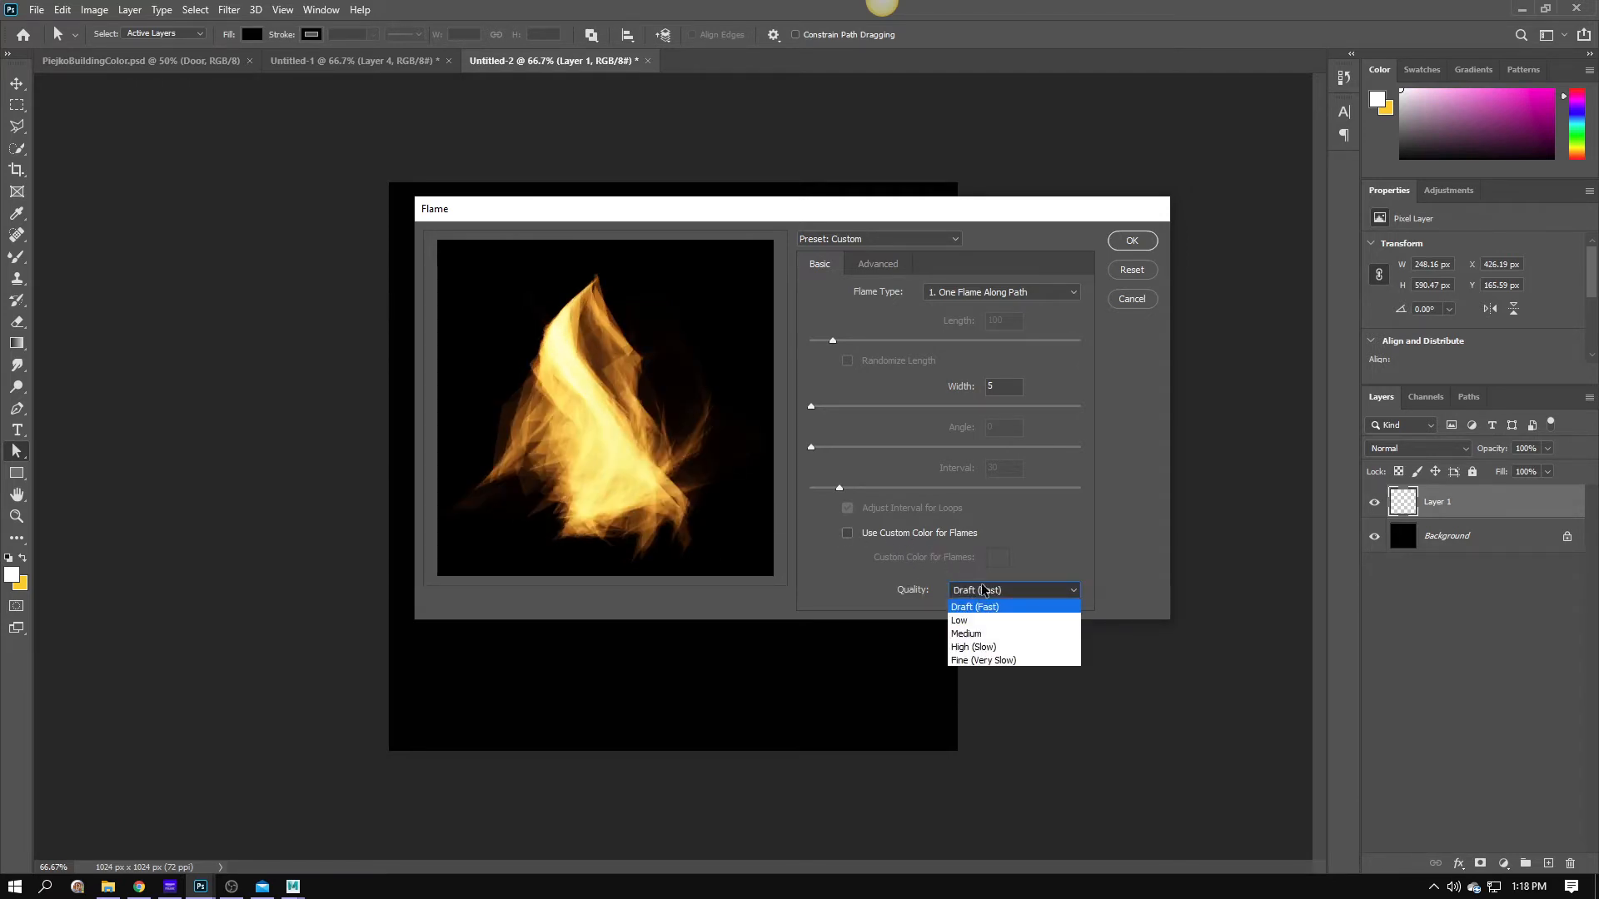
left_click(978, 663)
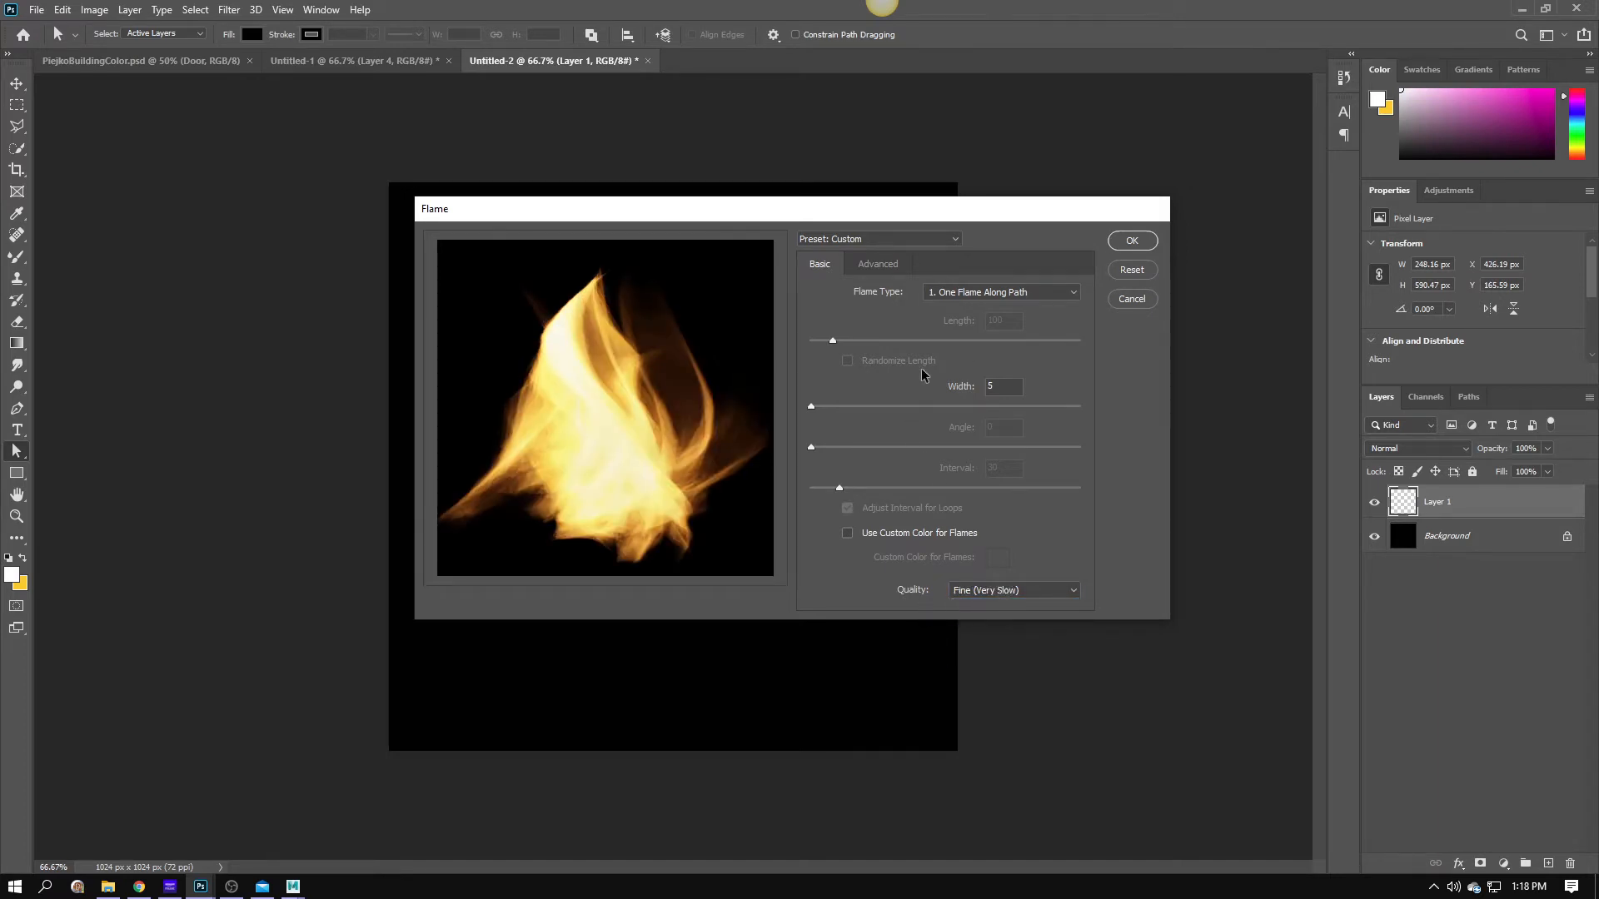
Preview the Multiple Flames Along Path and Candle Light flame types and return to One Flame Along Path.
left_click(956, 296)
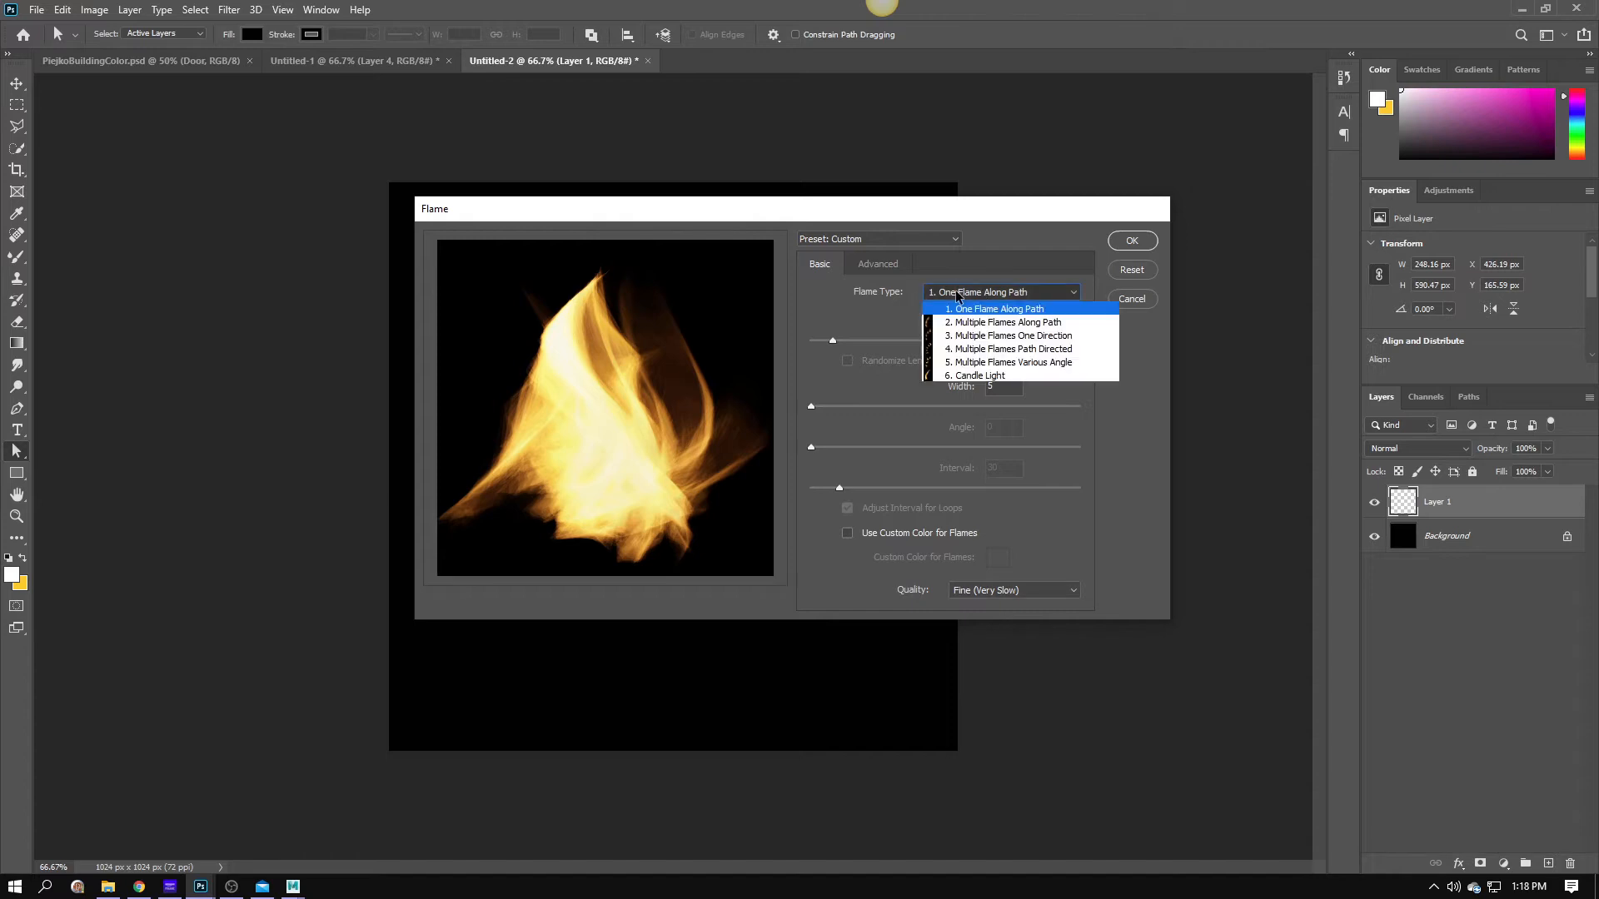
left_click(974, 325)
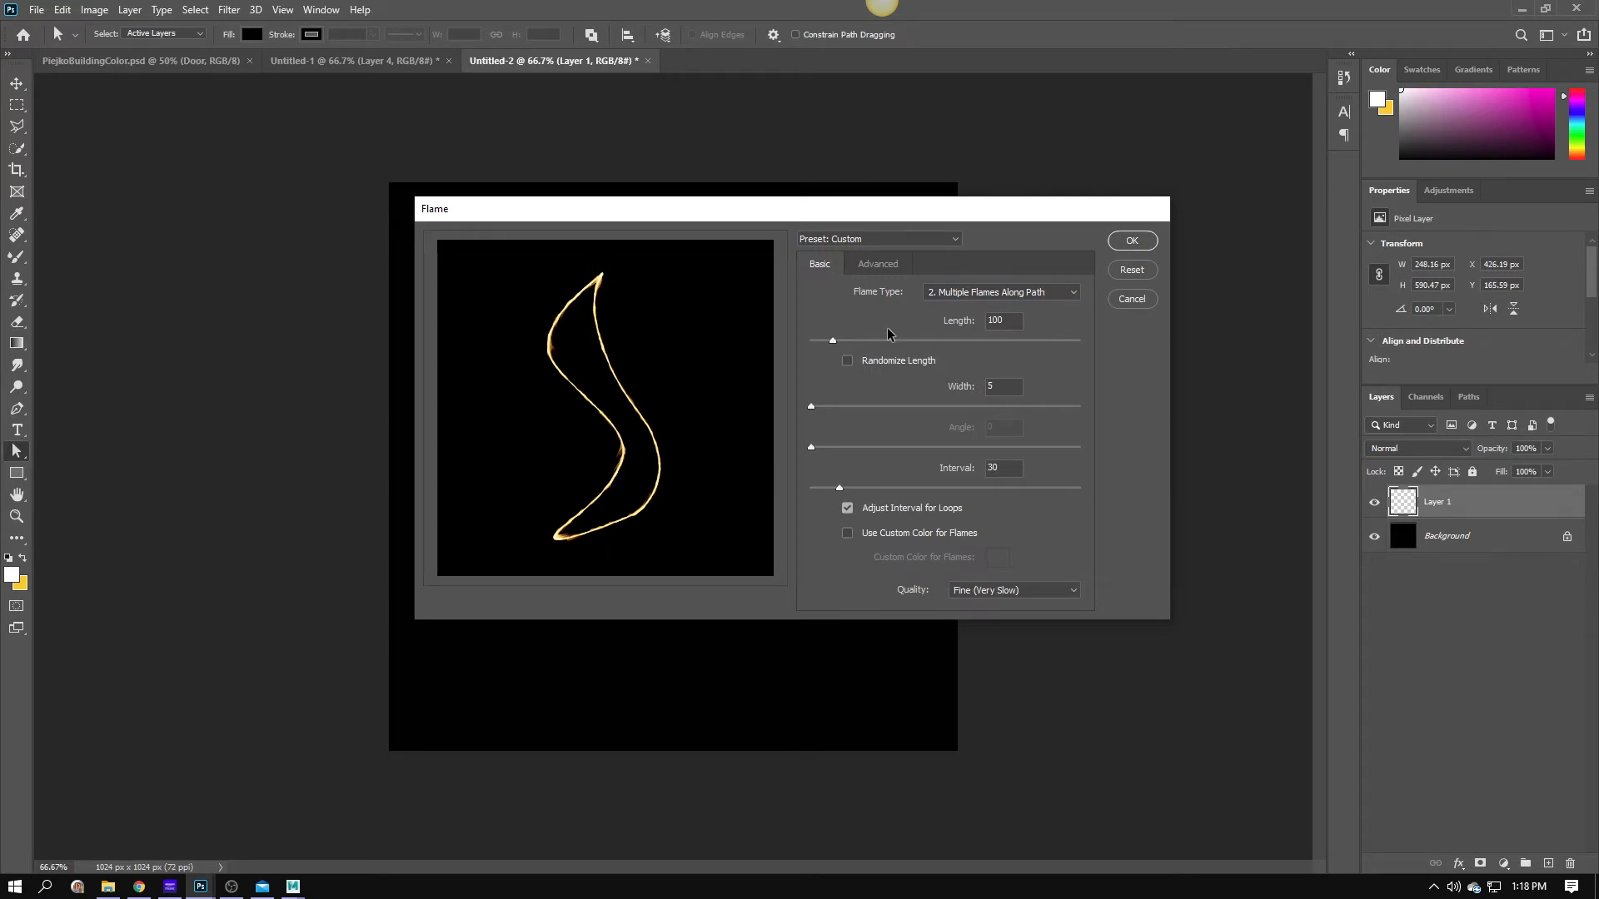
left_click(957, 294)
left_click(1002, 380)
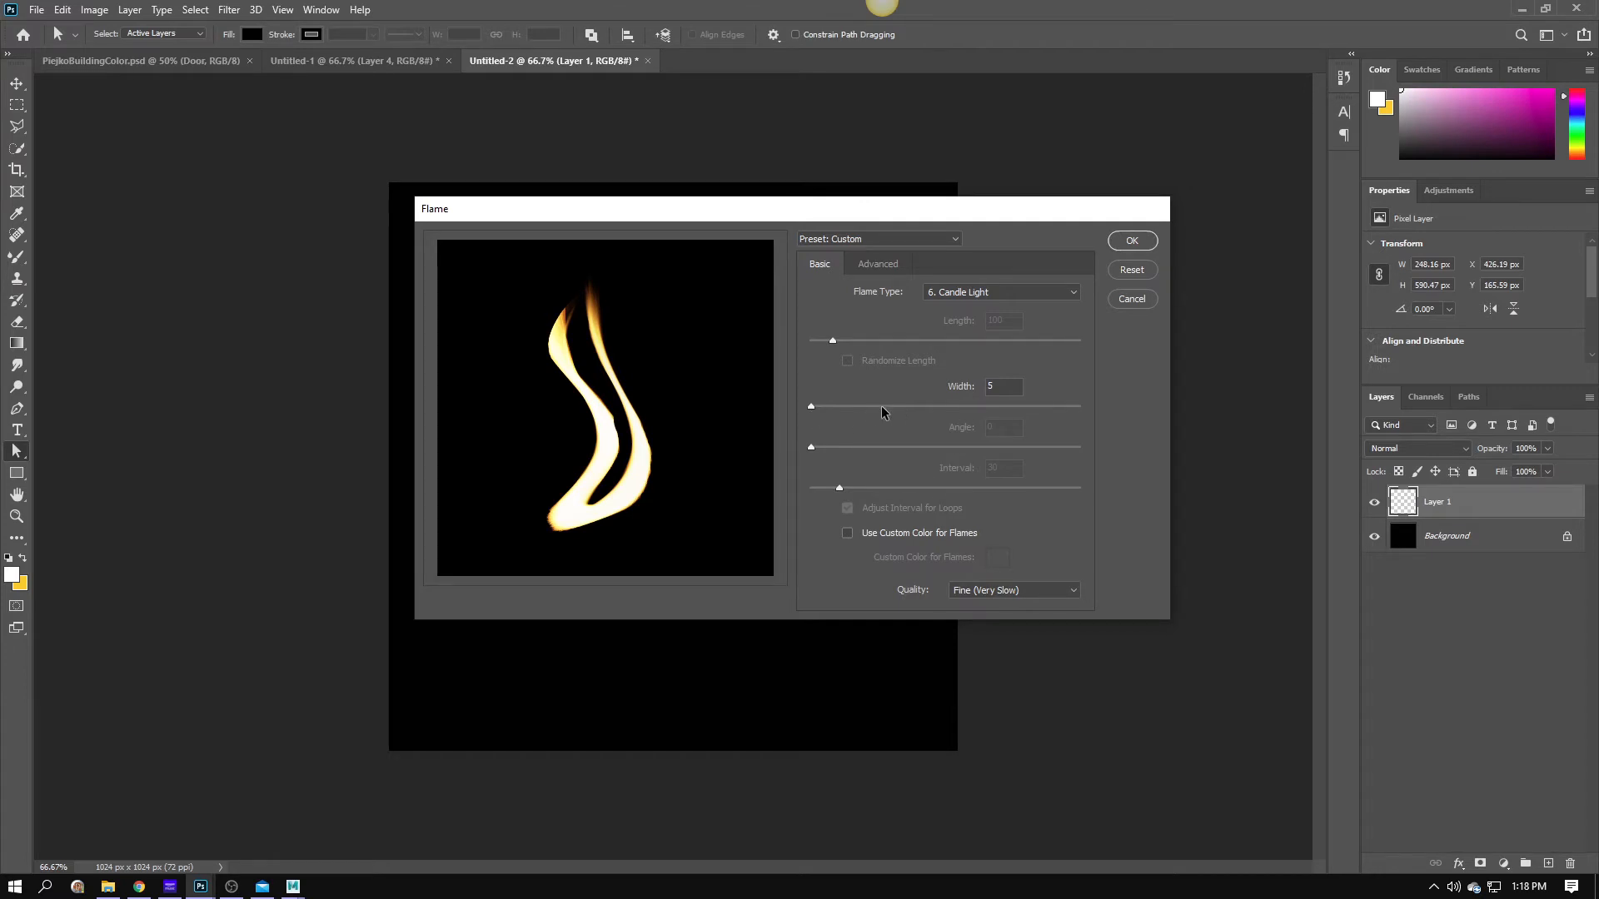
mouse_move(813, 406)
left_mouse_down()
mouse_move(931, 411)
mouse_move(829, 406)
left_mouse_up()
left_click(938, 293)
left_click(959, 310)
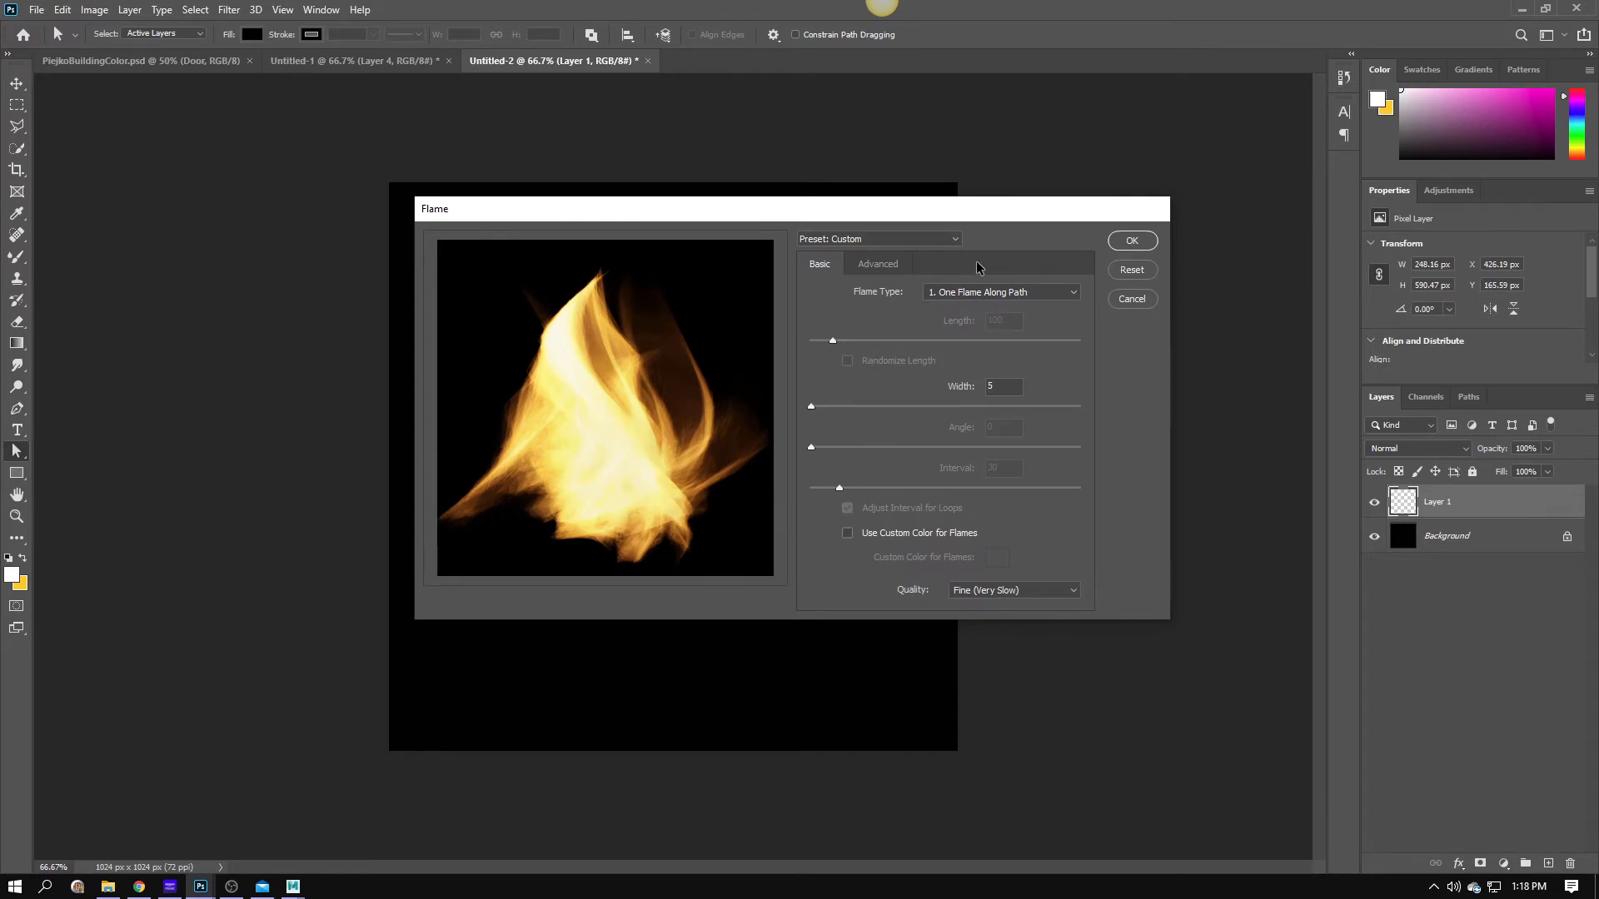
In the advanced flame settings, set Opacity to 25, Flame Lines (Complexity) to 14 and Arrangement to 42.8.
left_click(888, 263)
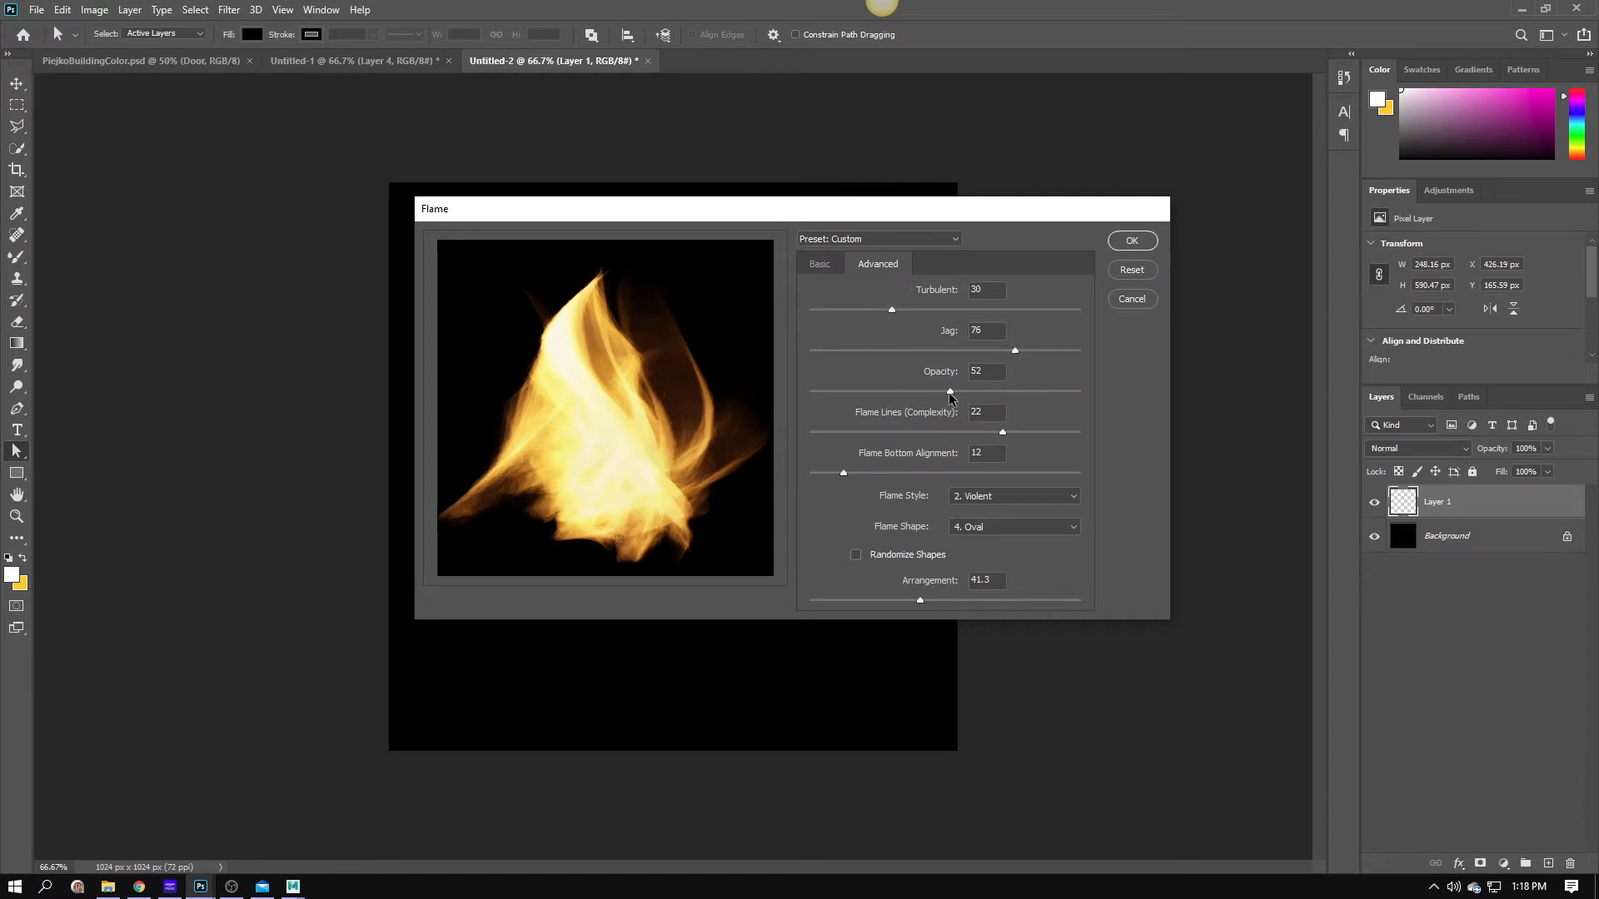
left_click_drag(859, 392, 876, 391)
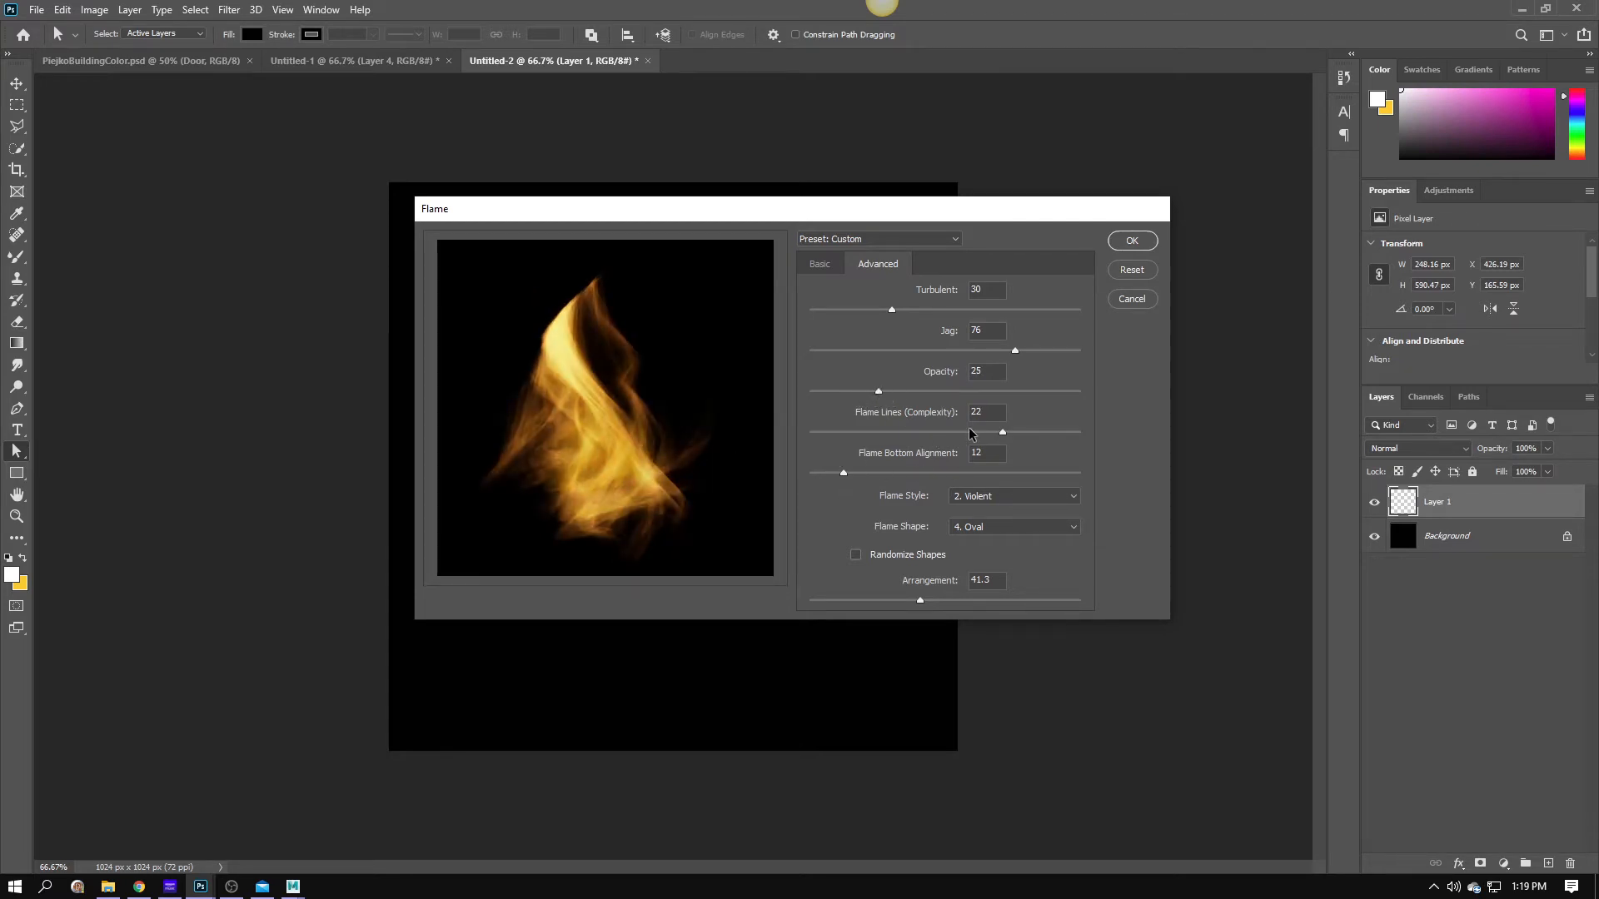
left_click_drag(969, 432, 922, 432)
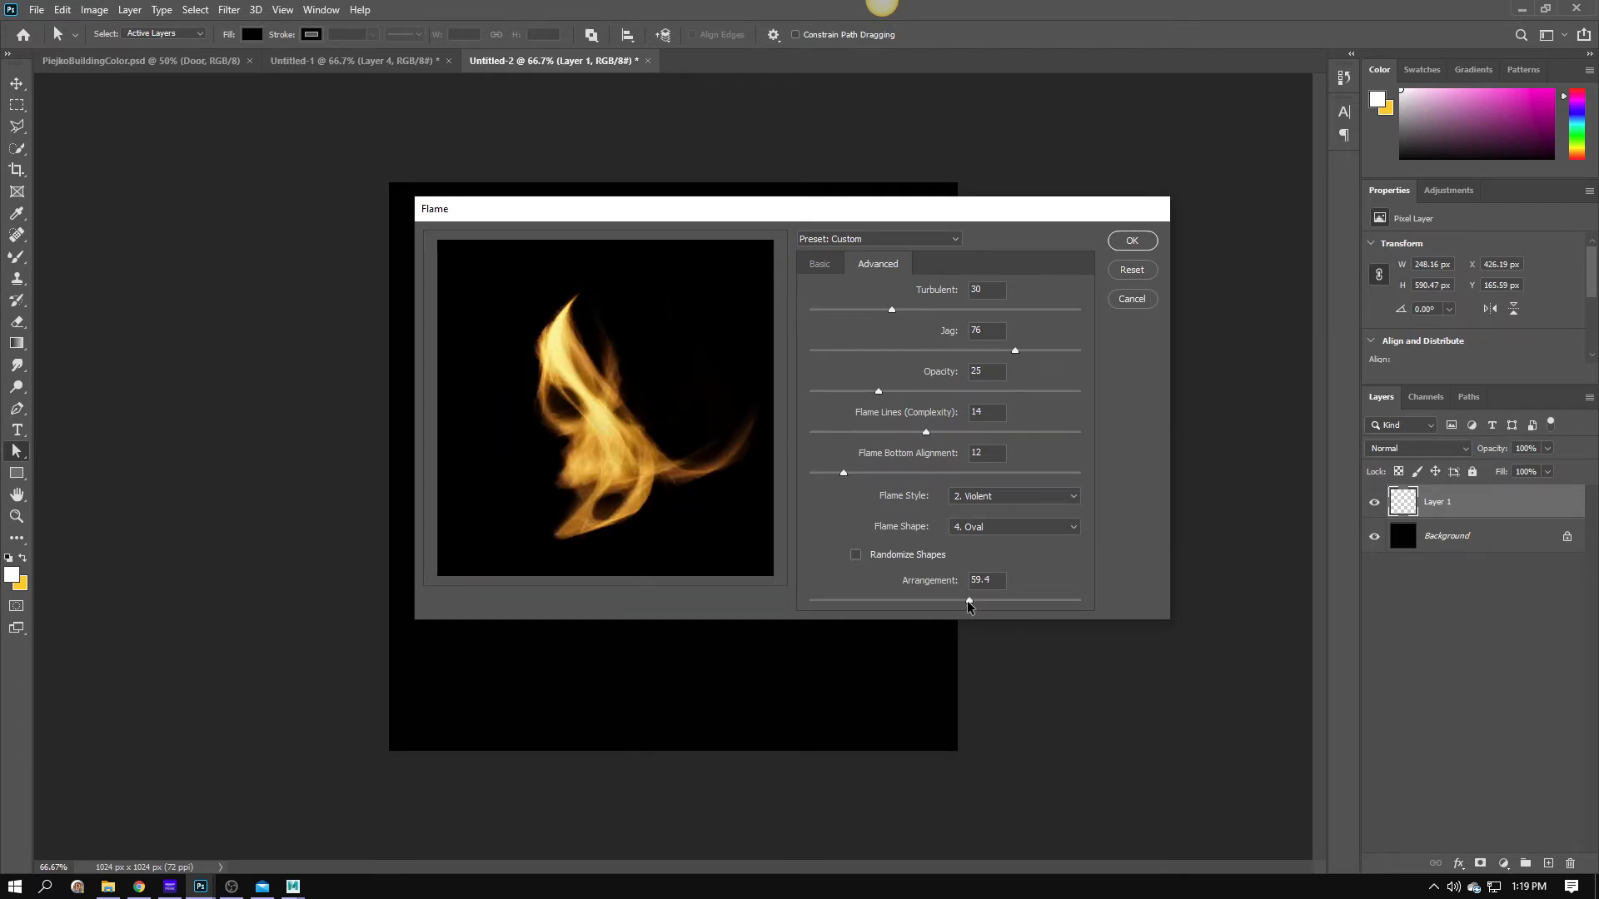
left_click_drag(968, 601, 923, 598)
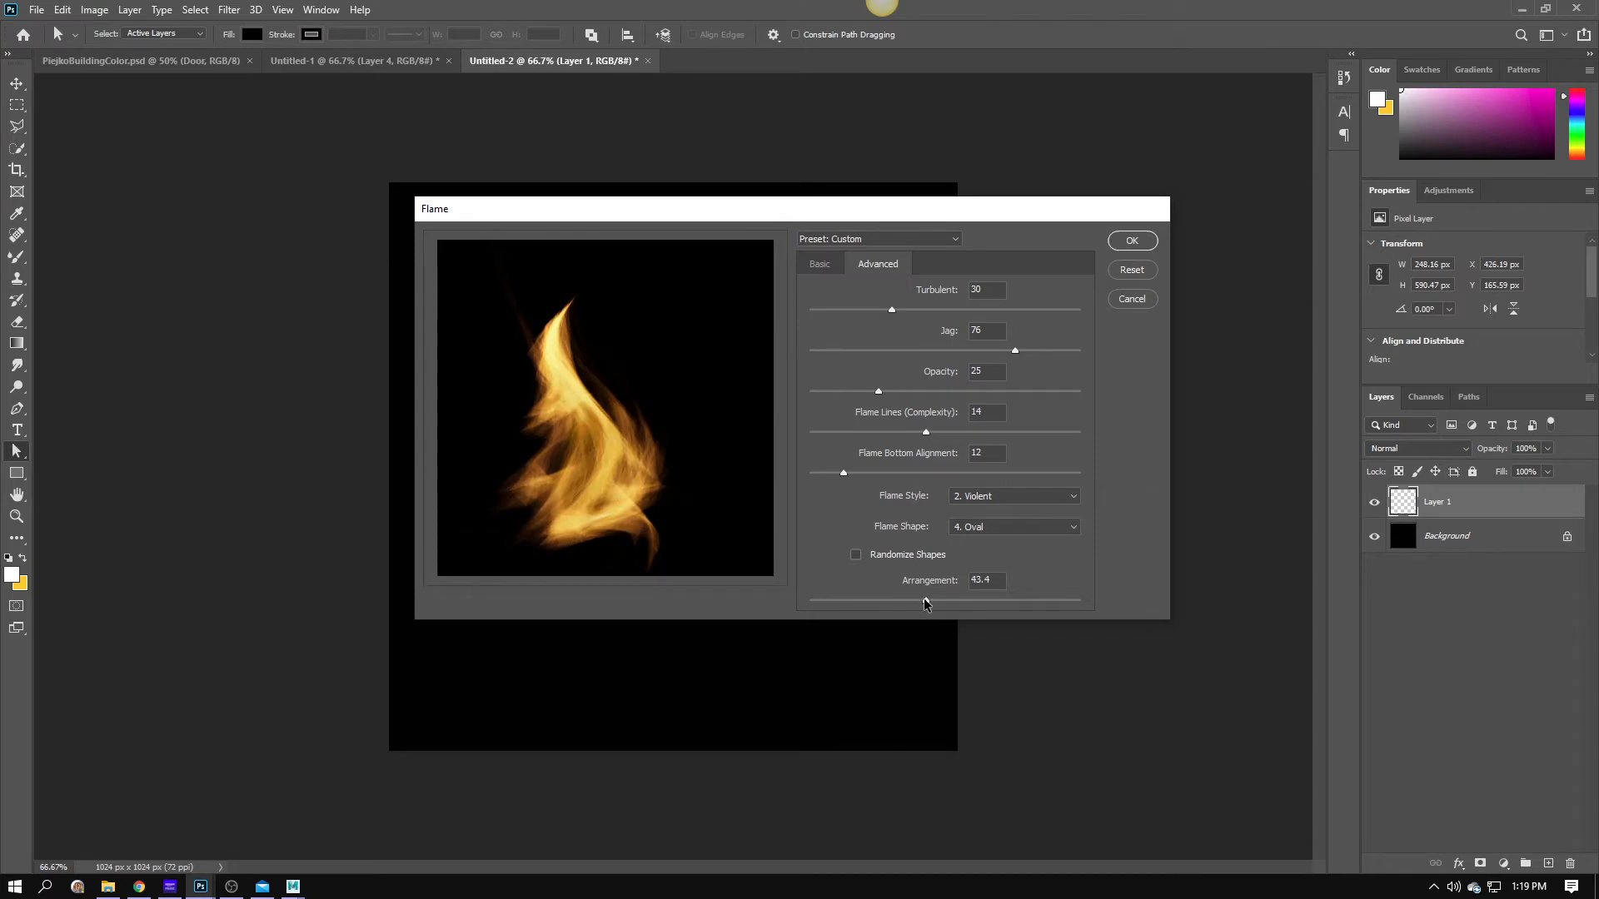
Set the flame style to Normal and render the flame along the path on Layer 1.
left_click(996, 494)
left_click(1003, 513)
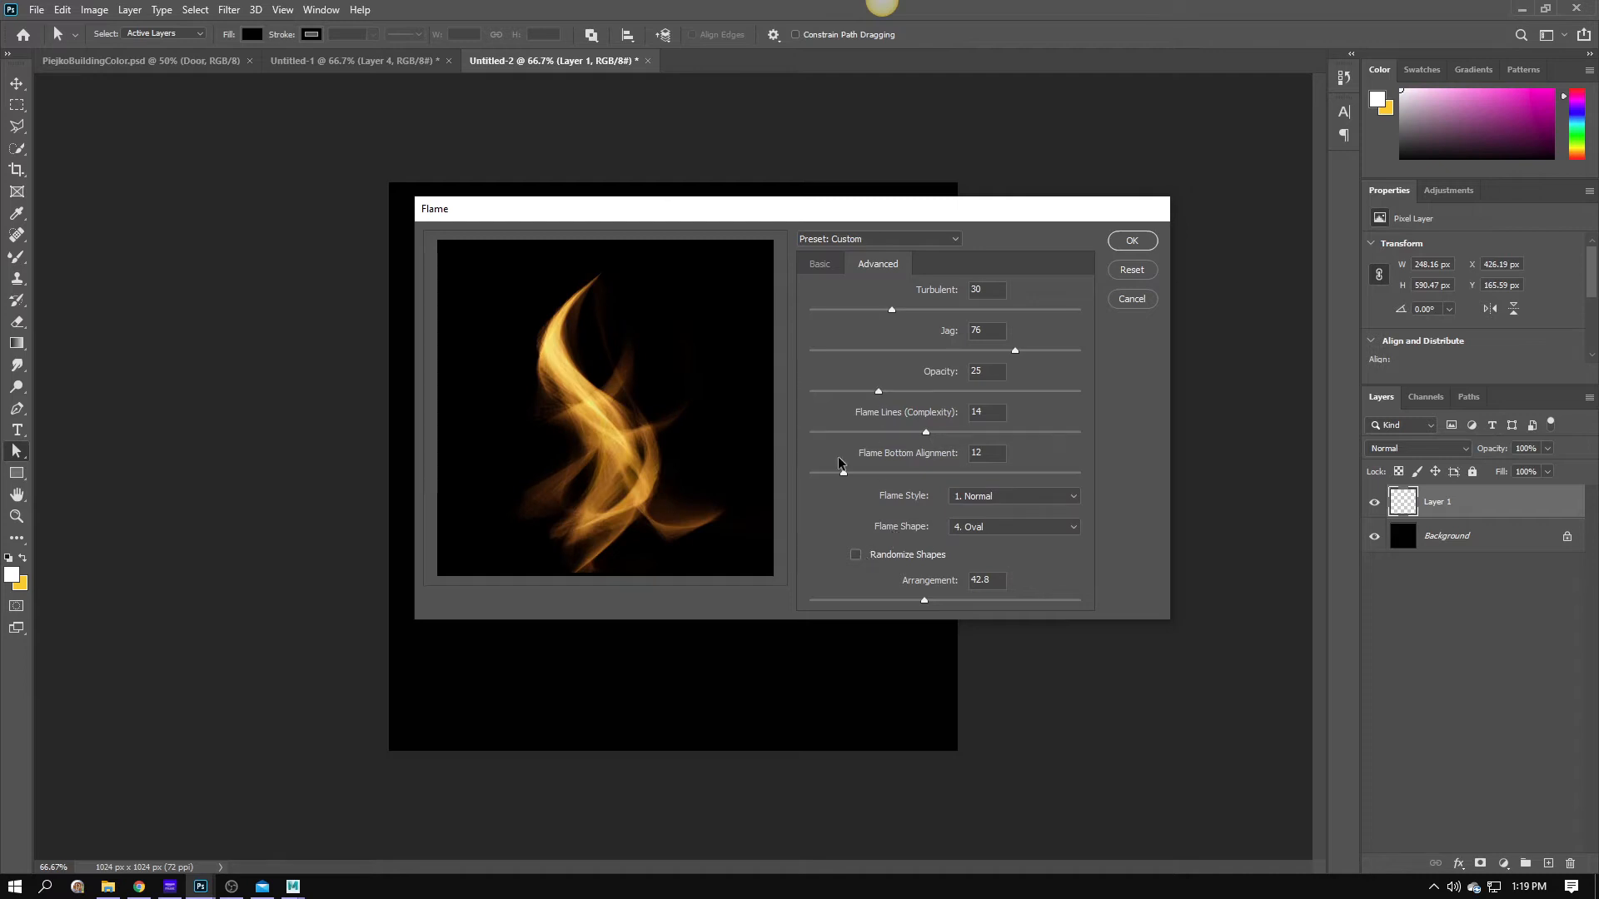
left_click(1130, 241)
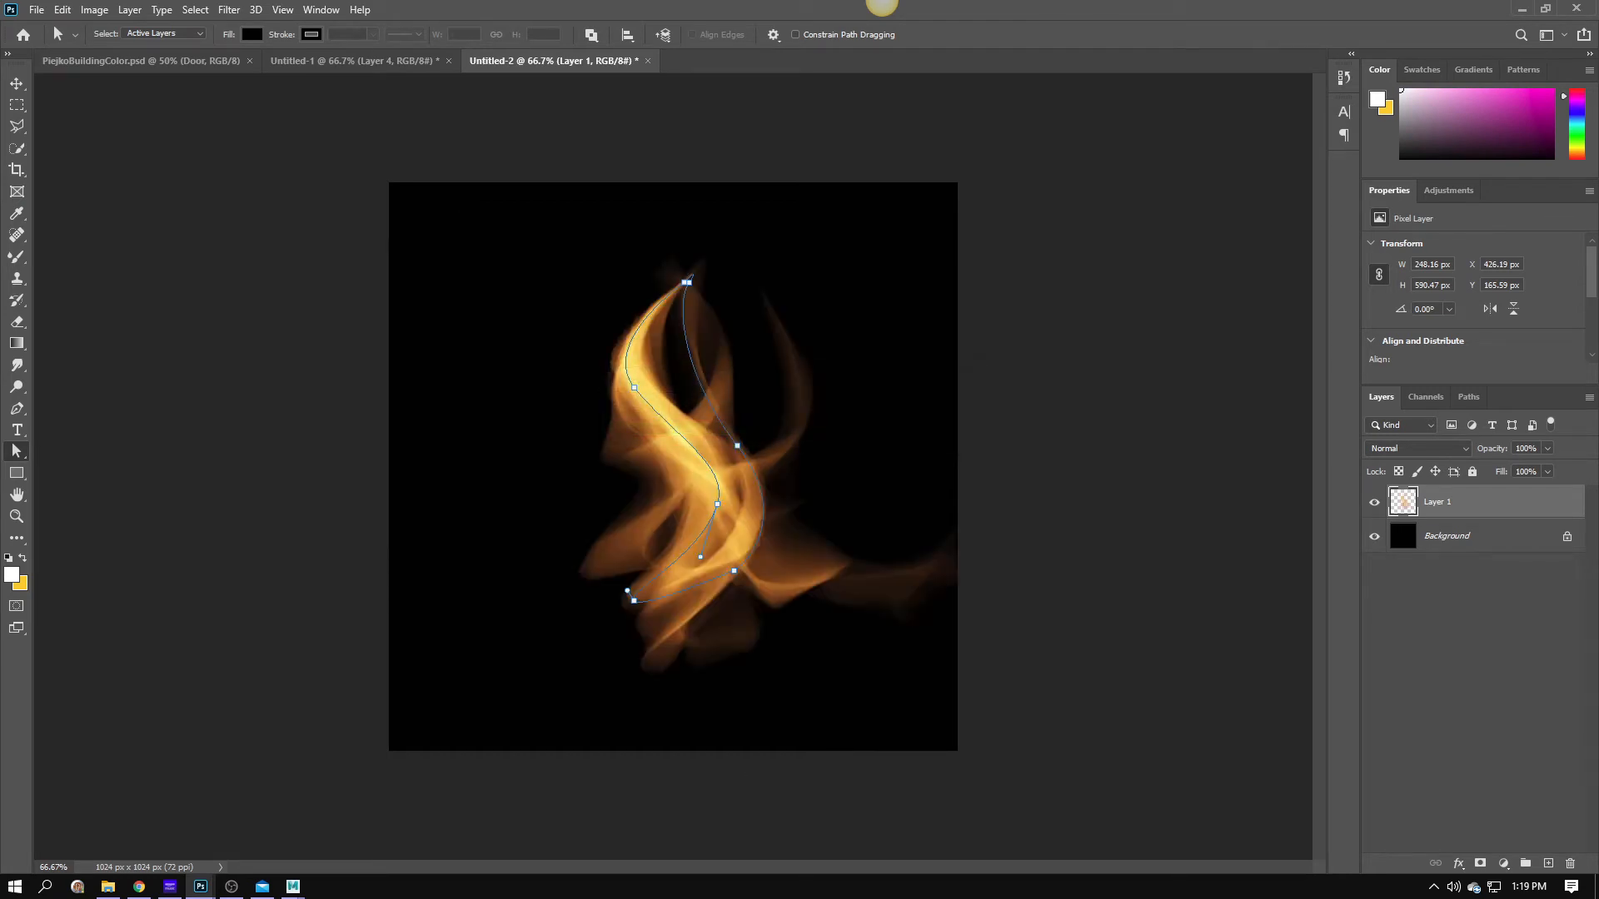
Move the Layer 1 flame toward the canvas's upper-left corner and add a new layer above it.
left_click(16, 84)
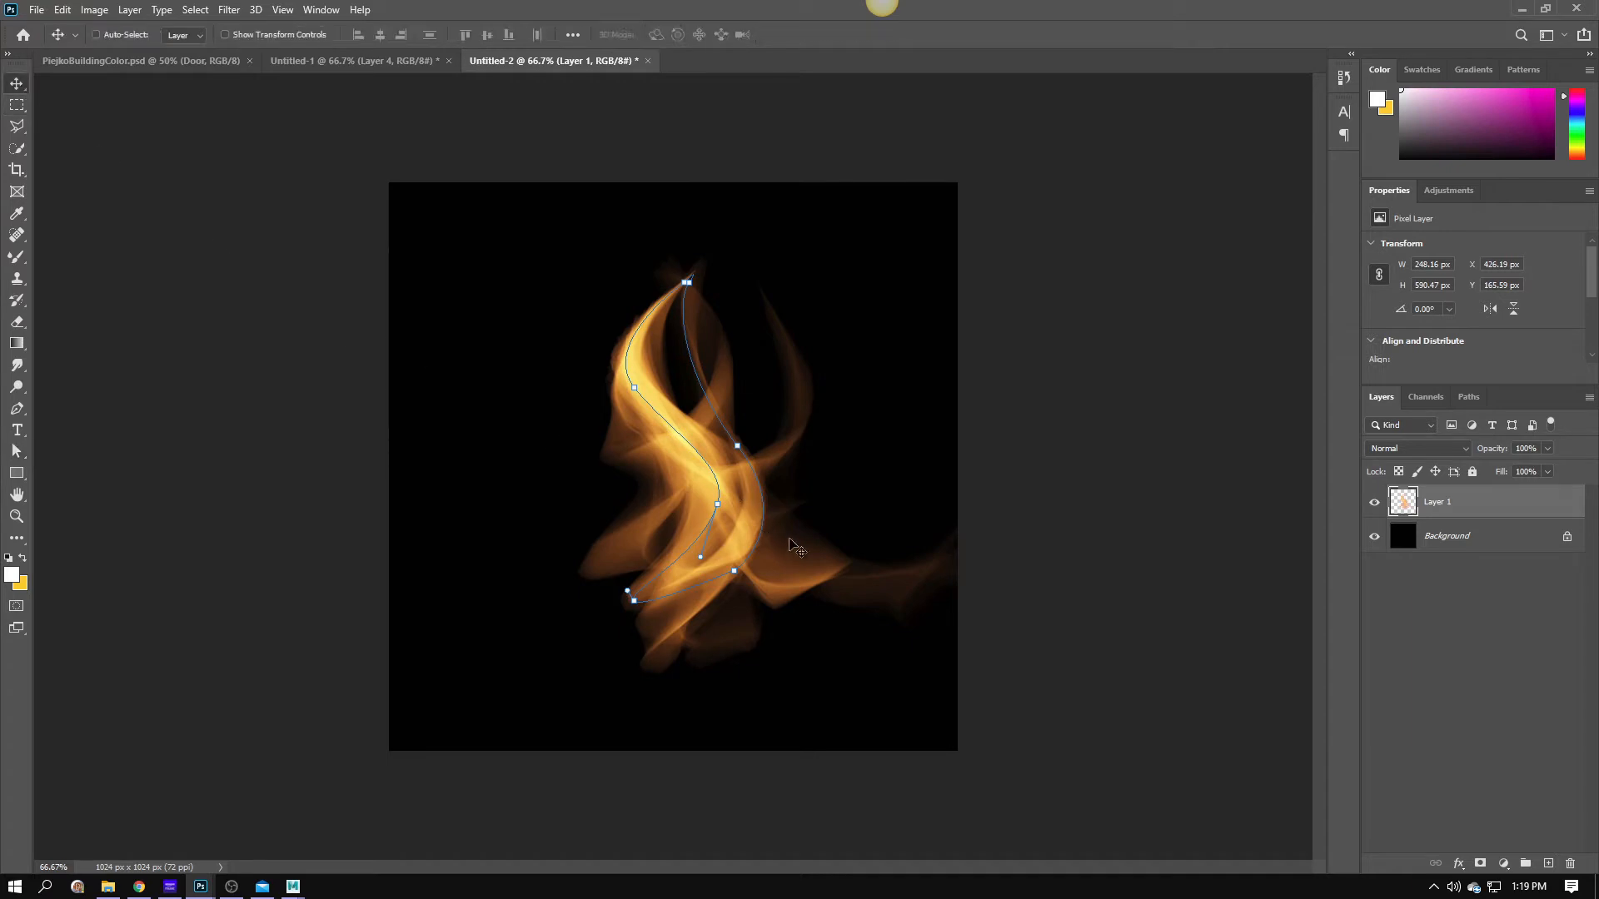
left_click_drag(794, 547, 626, 488)
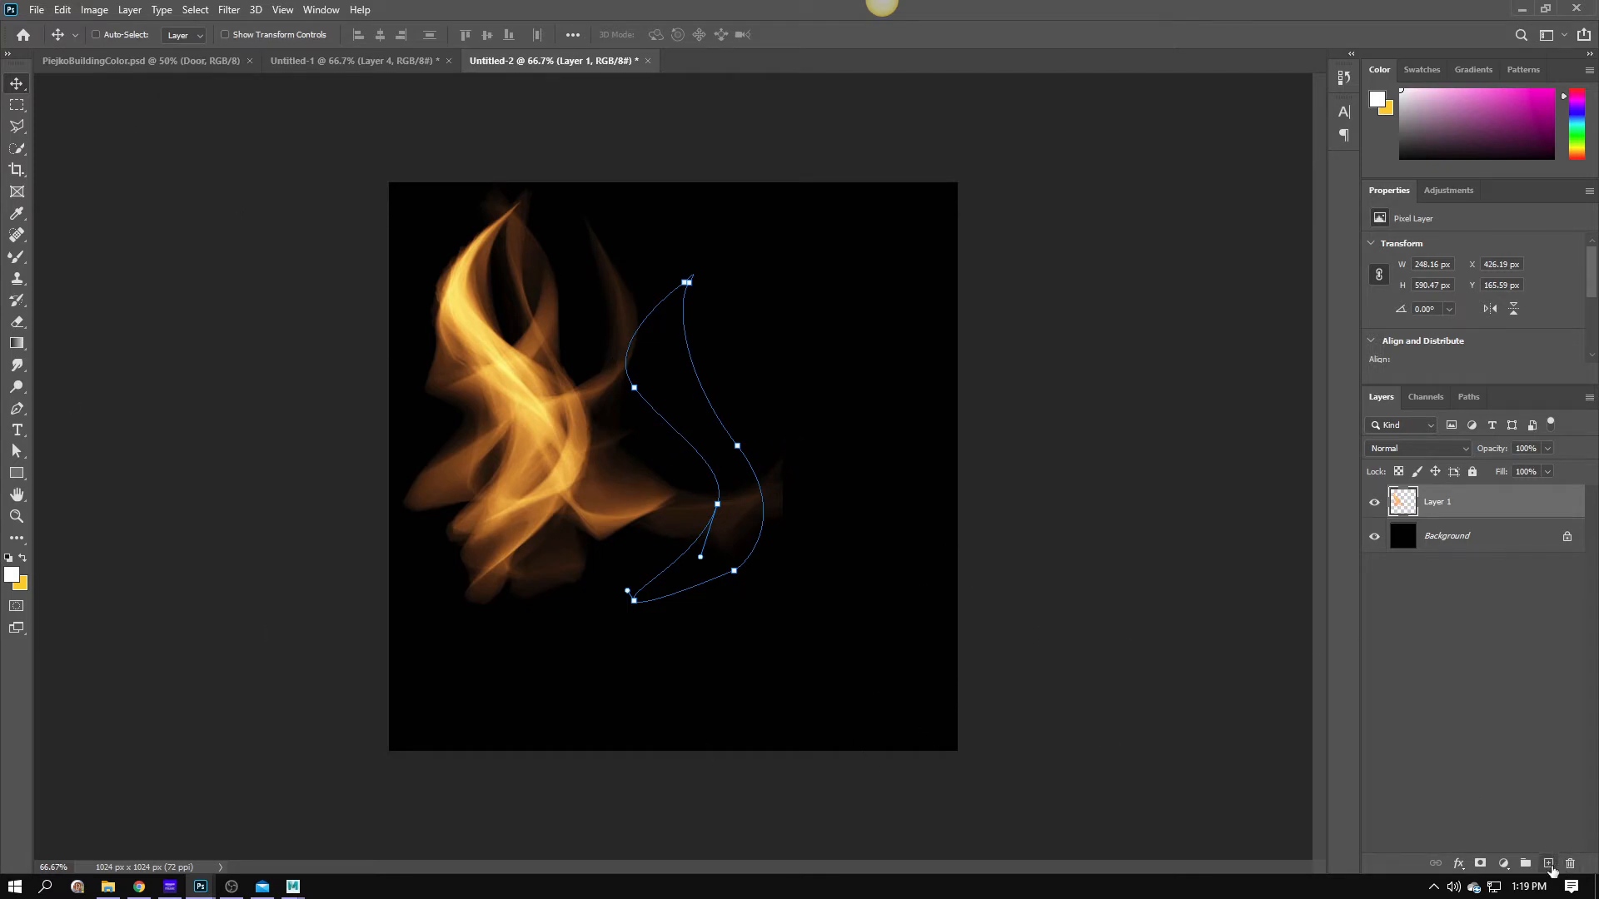
left_click(1548, 864)
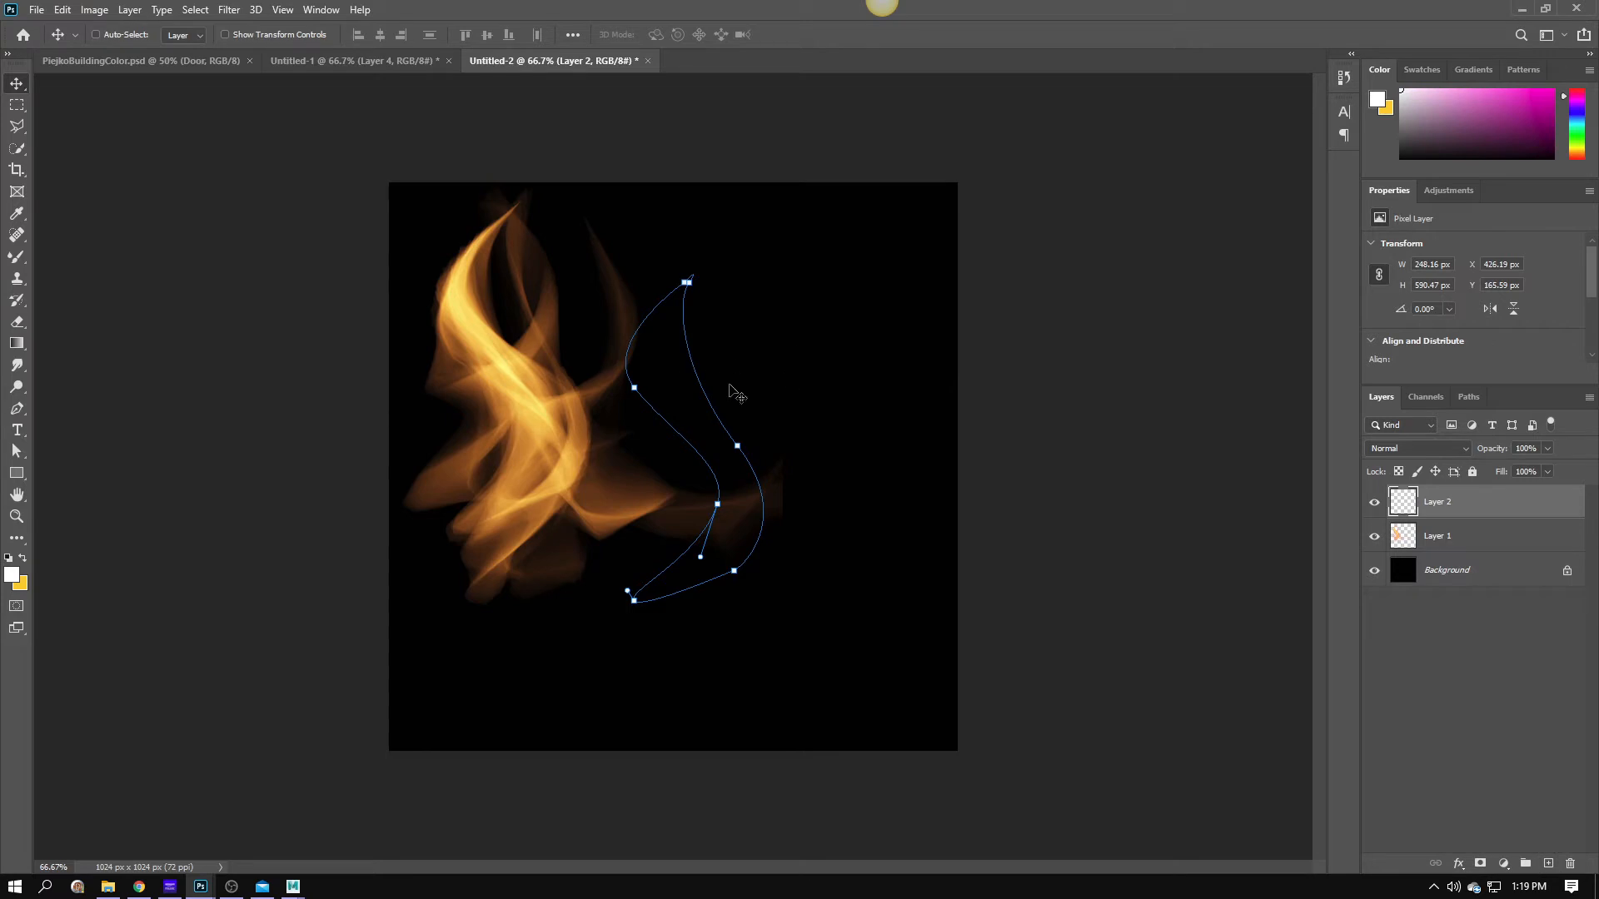
Start the Flame filter on Layer 2 with Flame Lines (Complexity) 18, Flame Bottom Alignment 12 and Arrangement 53.9.
left_click(229, 9)
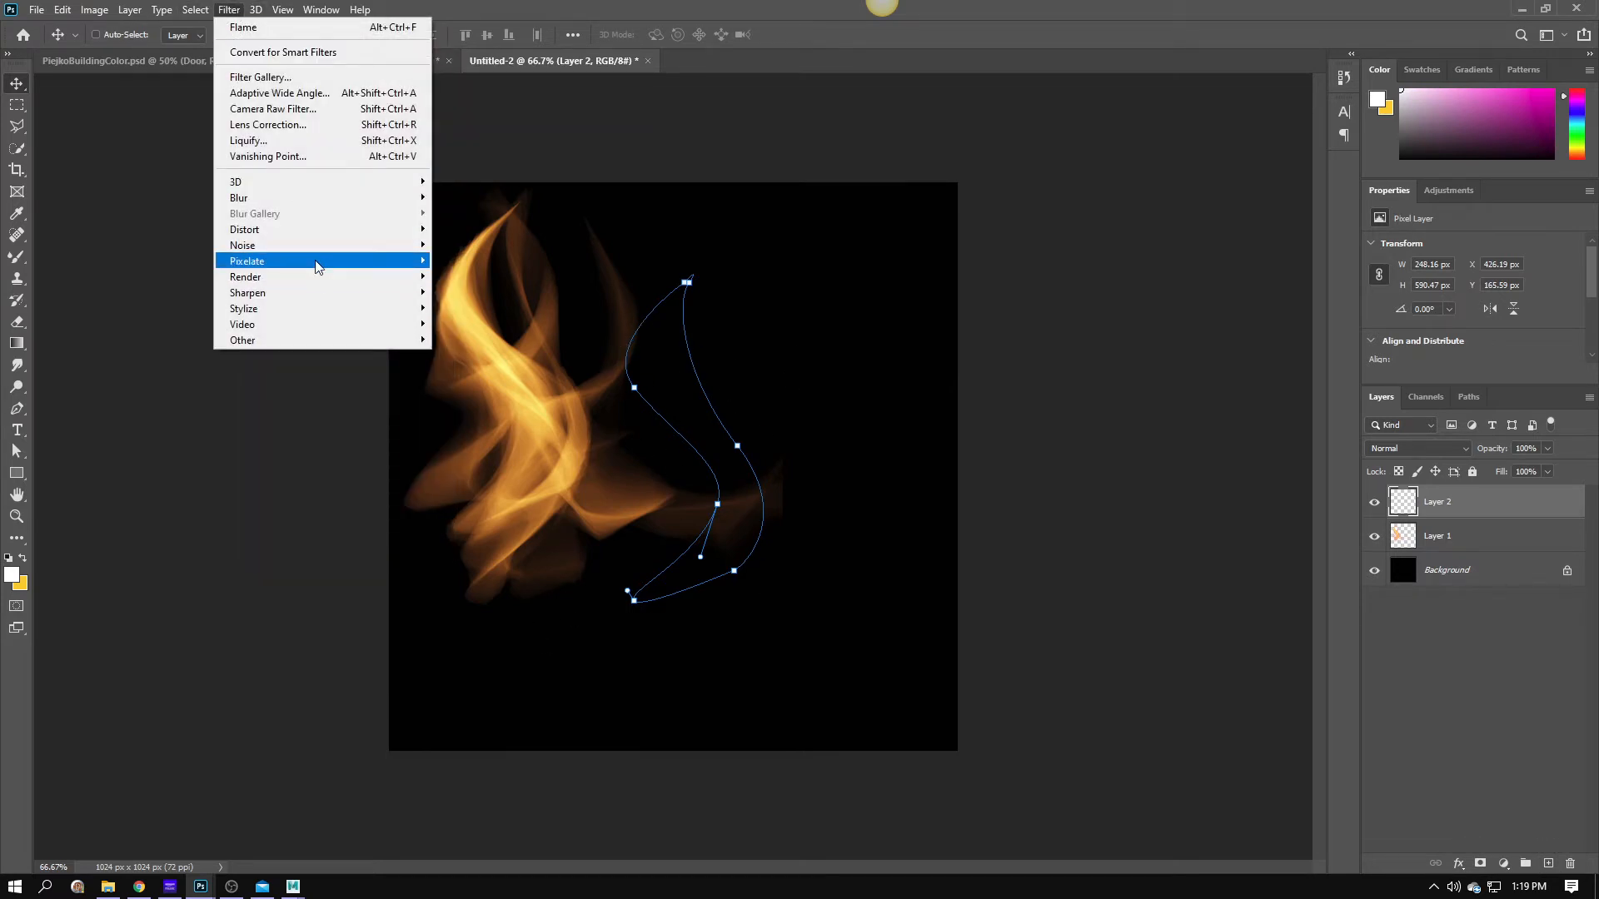
mouse_move(322, 284)
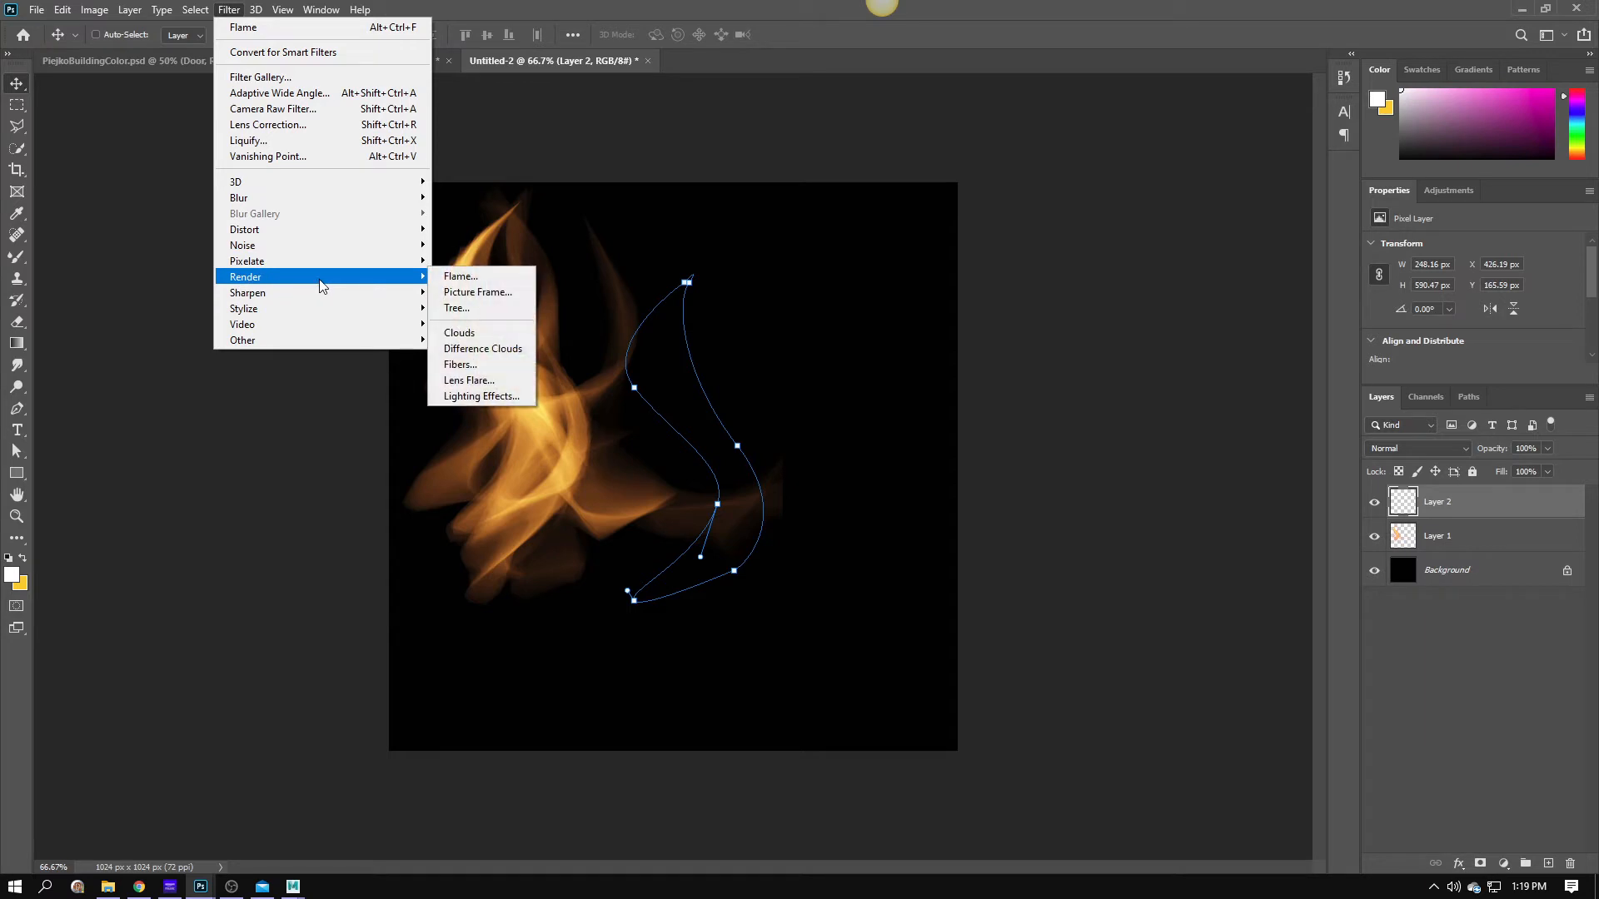
left_click(461, 276)
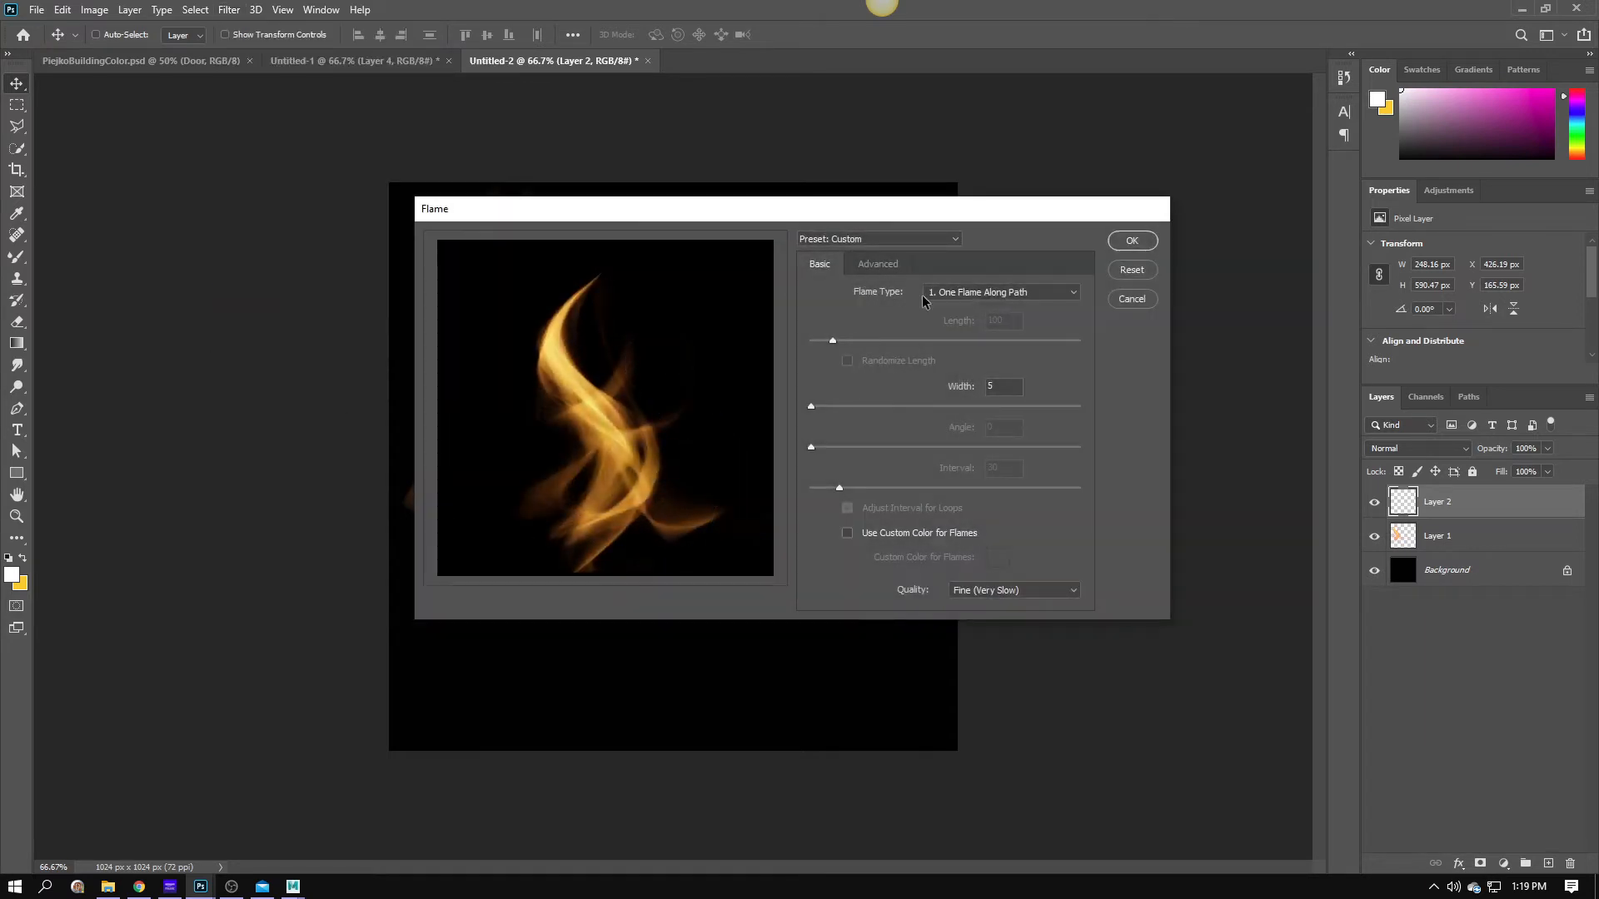
left_click(879, 265)
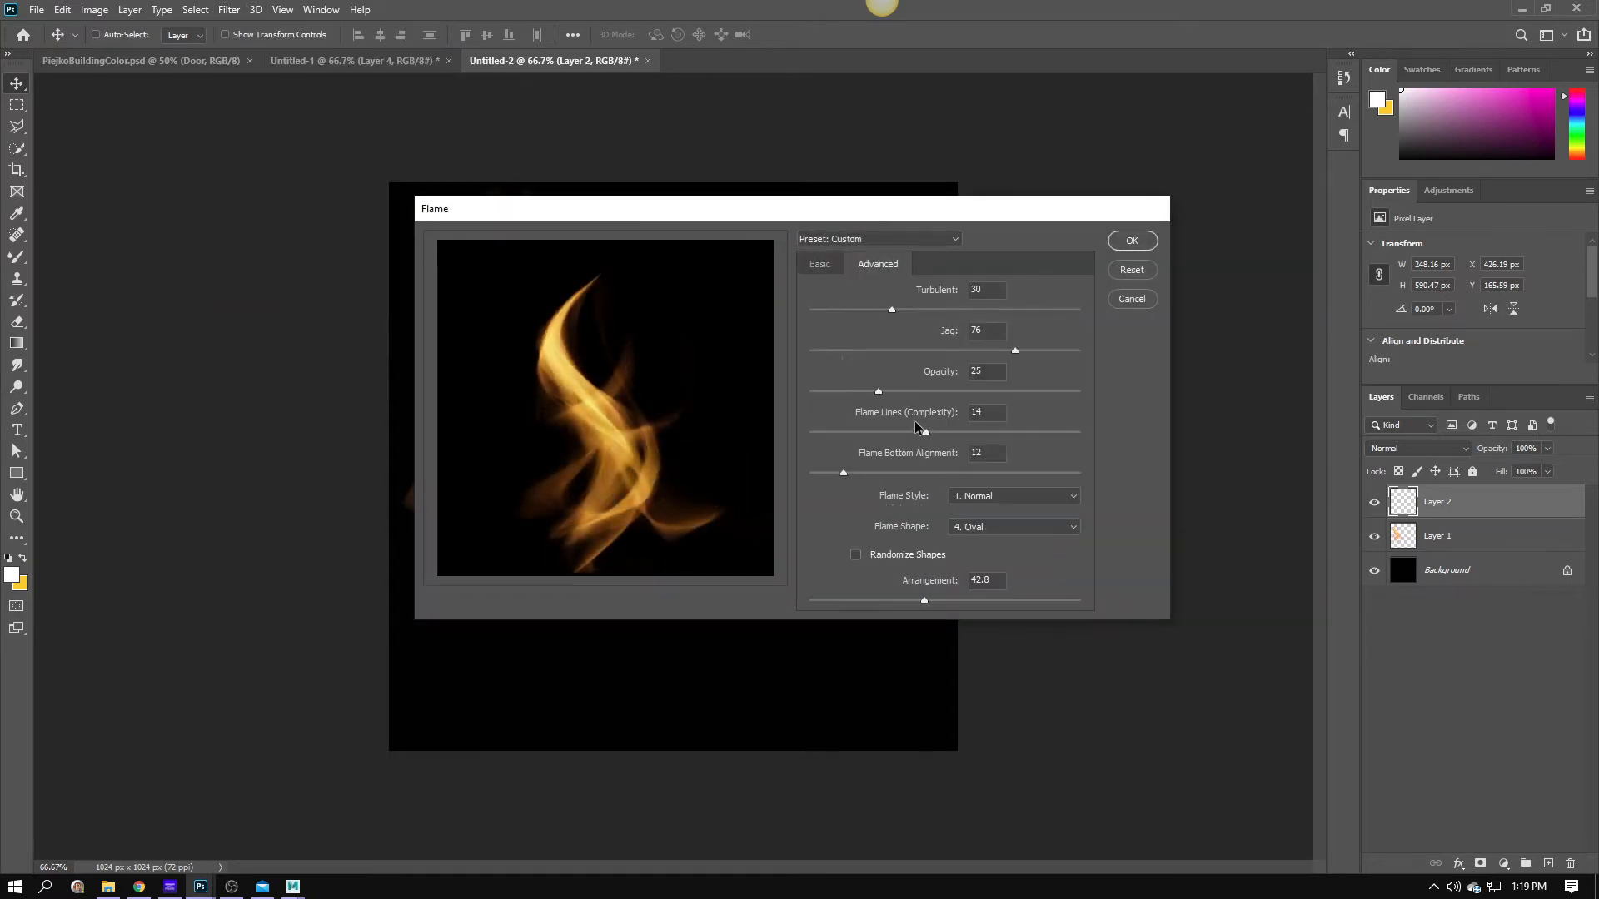
left_click(934, 473)
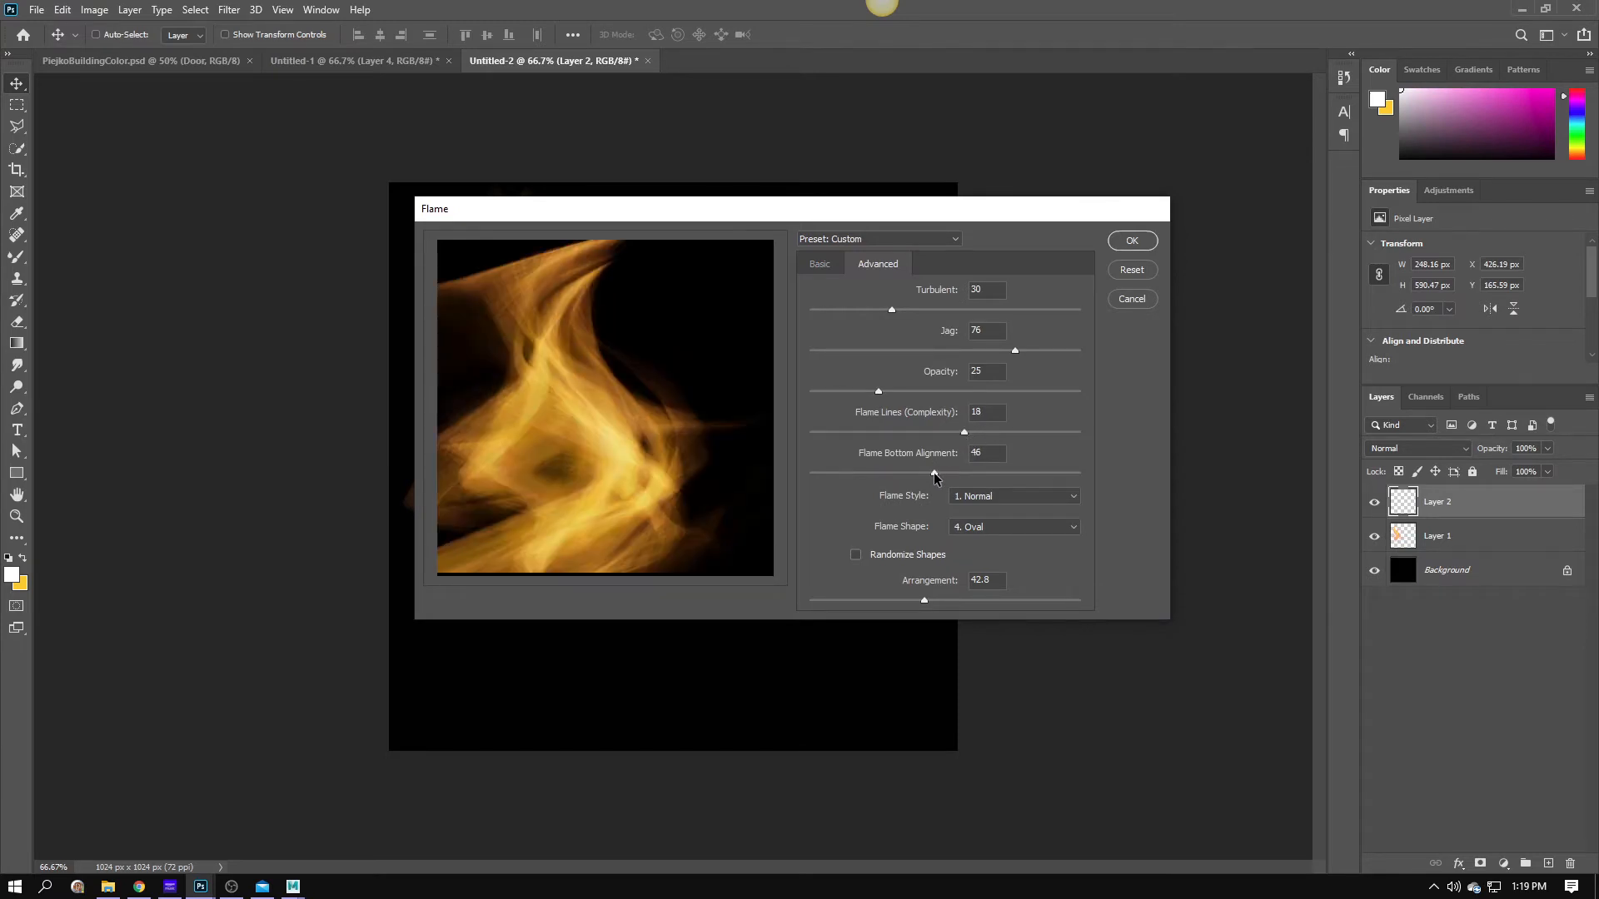
left_click(900, 473)
left_click_drag(898, 472, 843, 473)
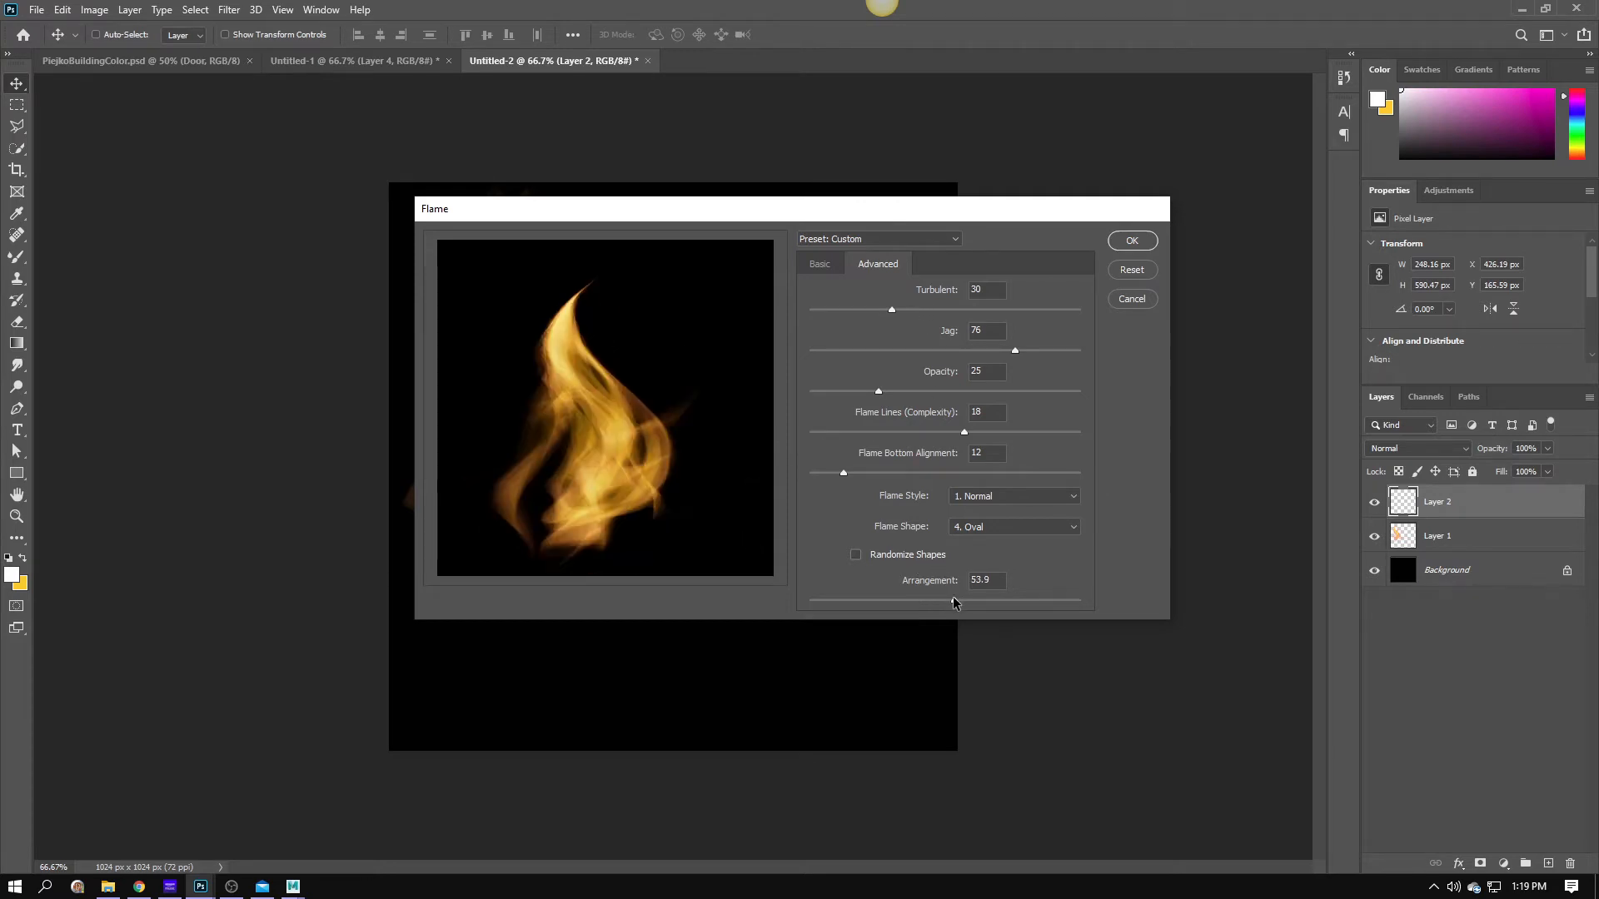
Render the second flame and move it toward the canvas's upper-right corner, beside the first one.
left_click(1117, 250)
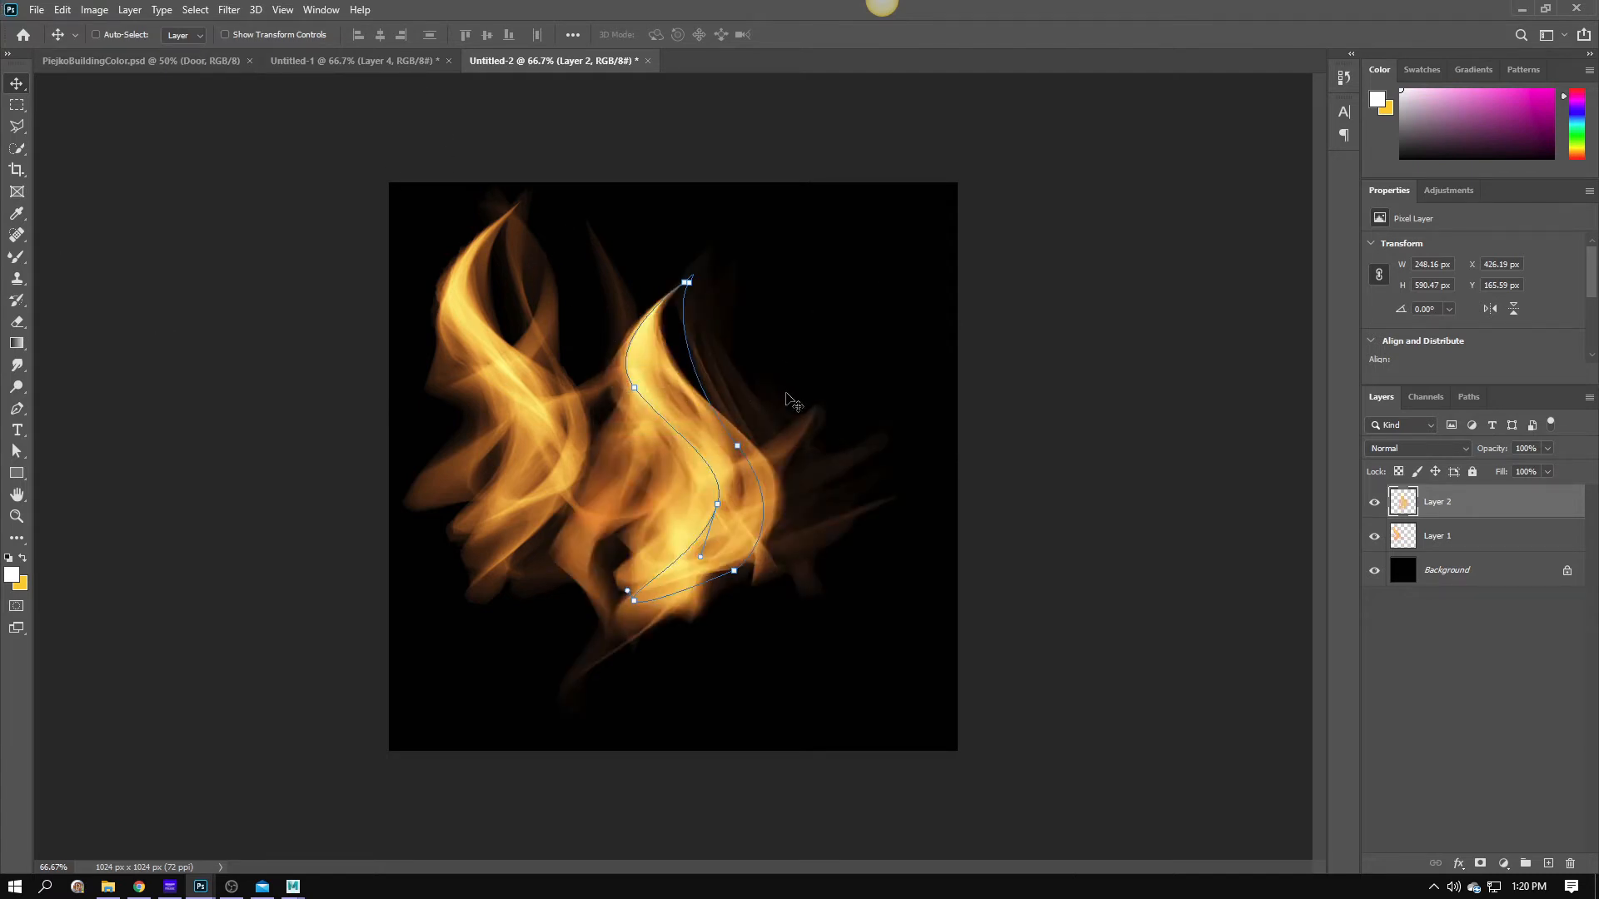
left_click_drag(674, 513, 802, 438)
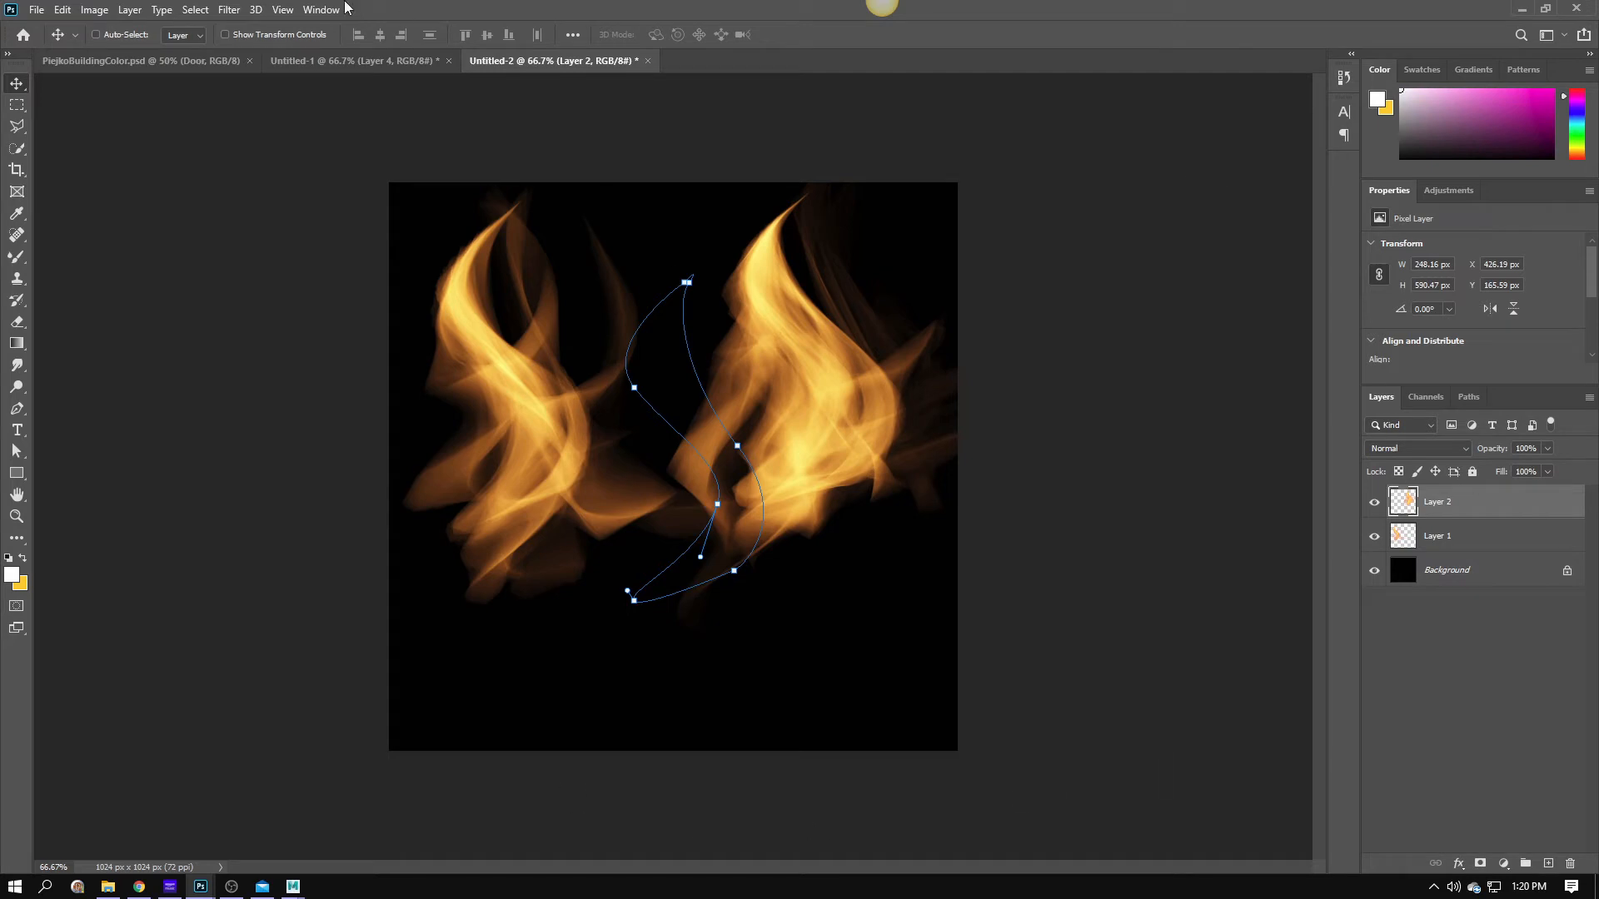
In the Untitled-1 document, show the rulers and place a horizontal and a vertical guide through the canvas centre.
left_click(379, 62)
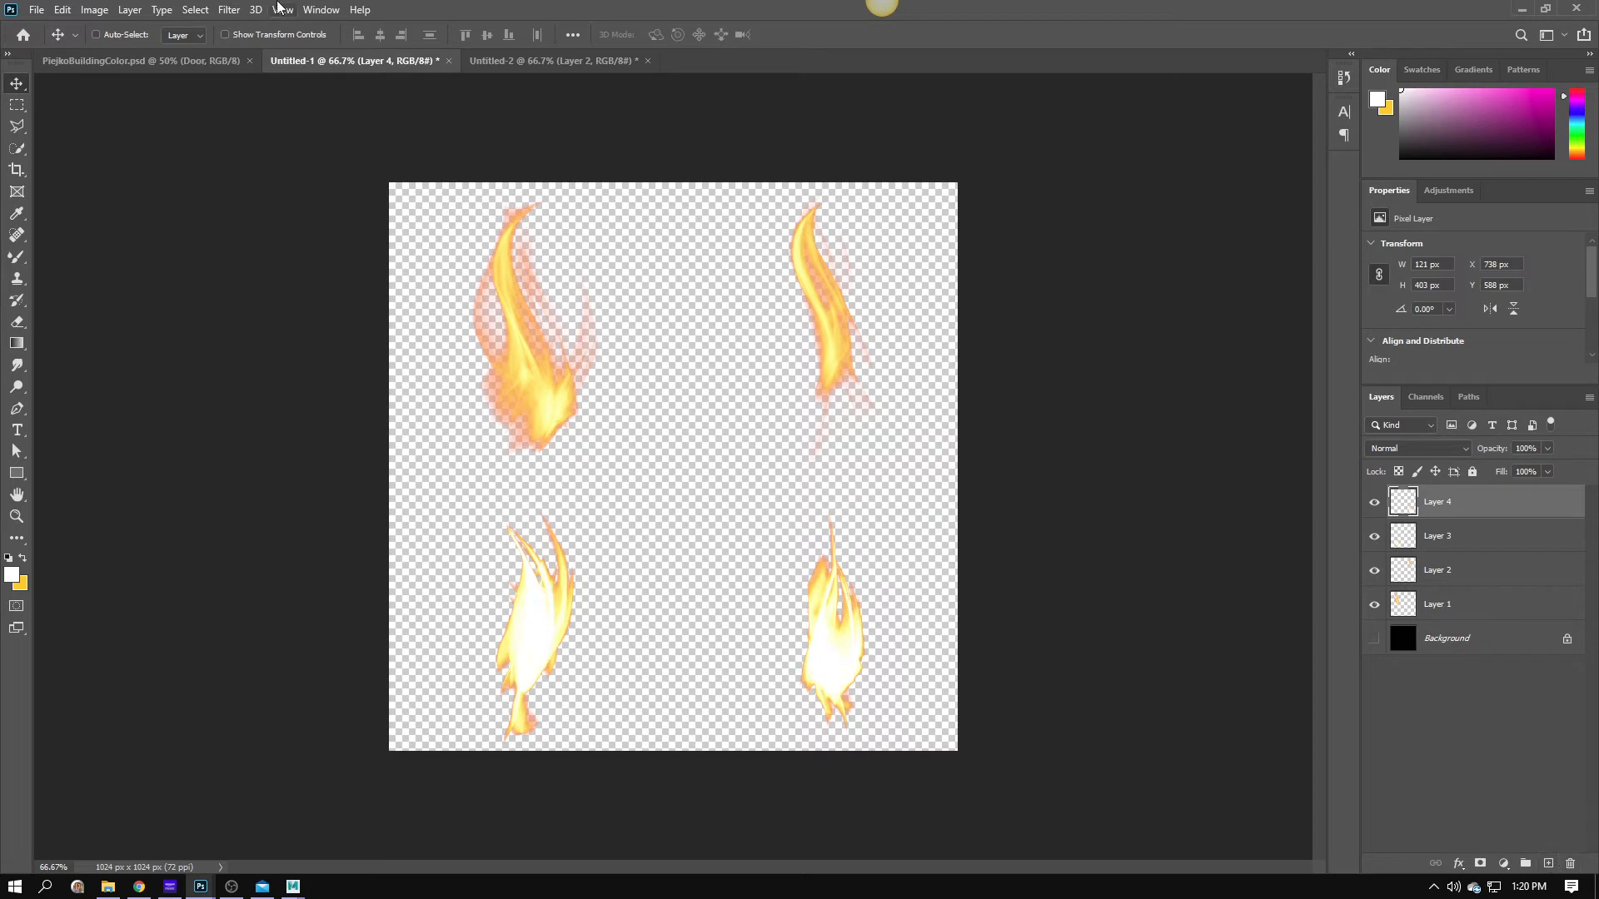
left_click(322, 9)
mouse_move(286, 12)
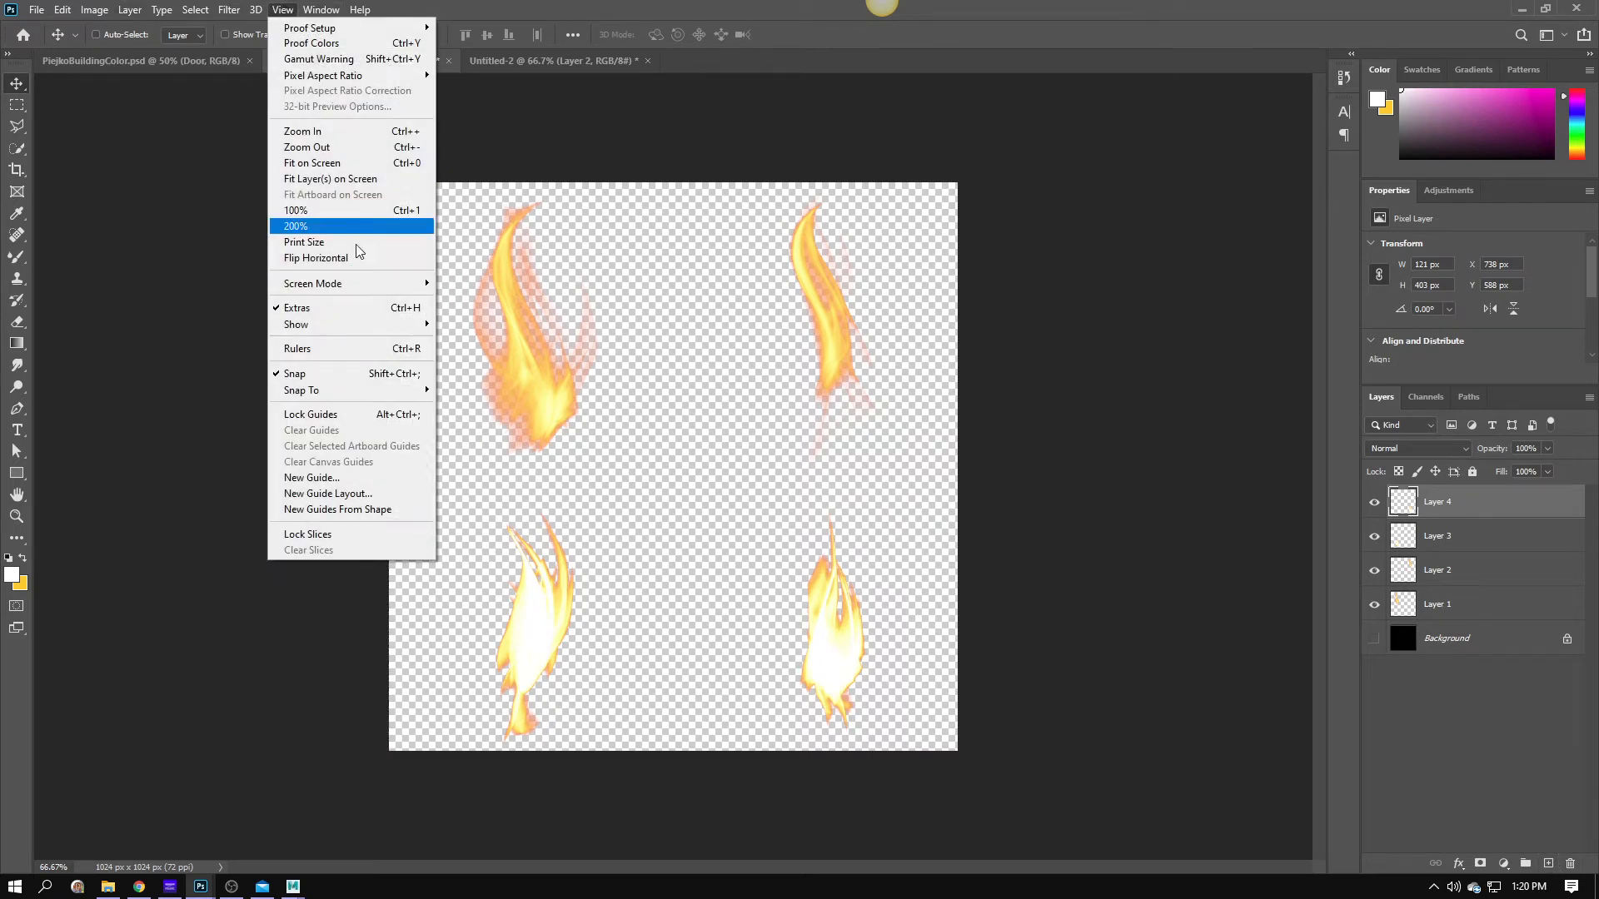
left_click(358, 348)
left_click_drag(761, 76, 872, 474)
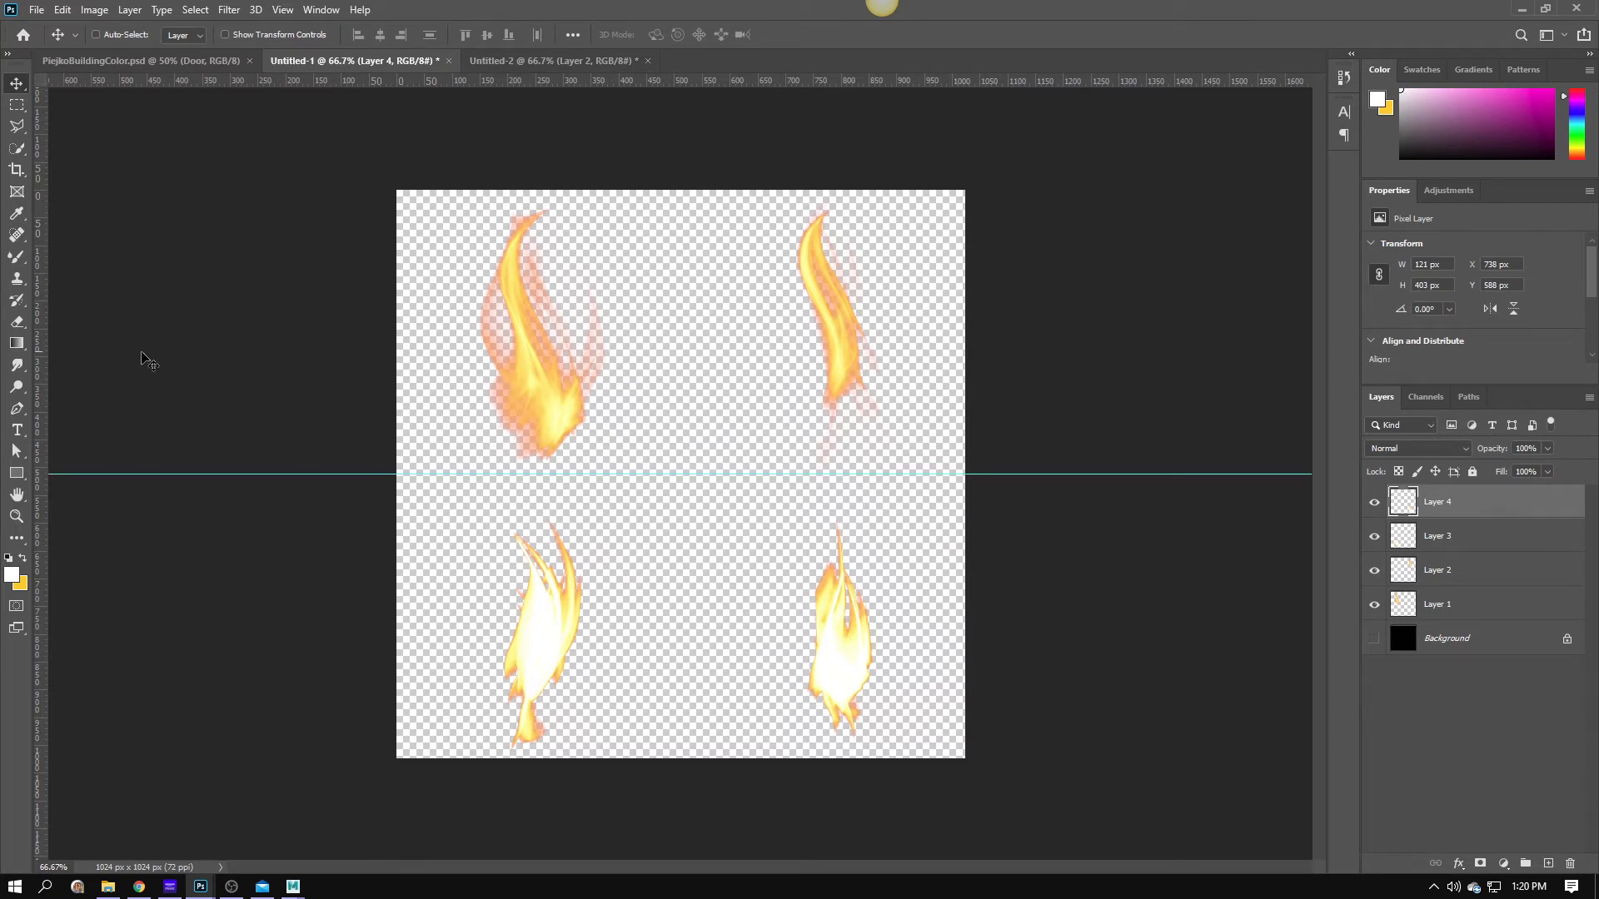
left_click_drag(40, 356, 679, 401)
Toggle the visibility of Layer 3 and Layer 4 off and on to identify their flames.
left_click(1372, 540)
left_click(1374, 537)
left_click(1374, 510)
left_click(1375, 512)
Try shifting the Layer 2 and Layer 4 flames left across the vertical guide, and return them to their quadrants.
left_click(1439, 571, "ctrl")
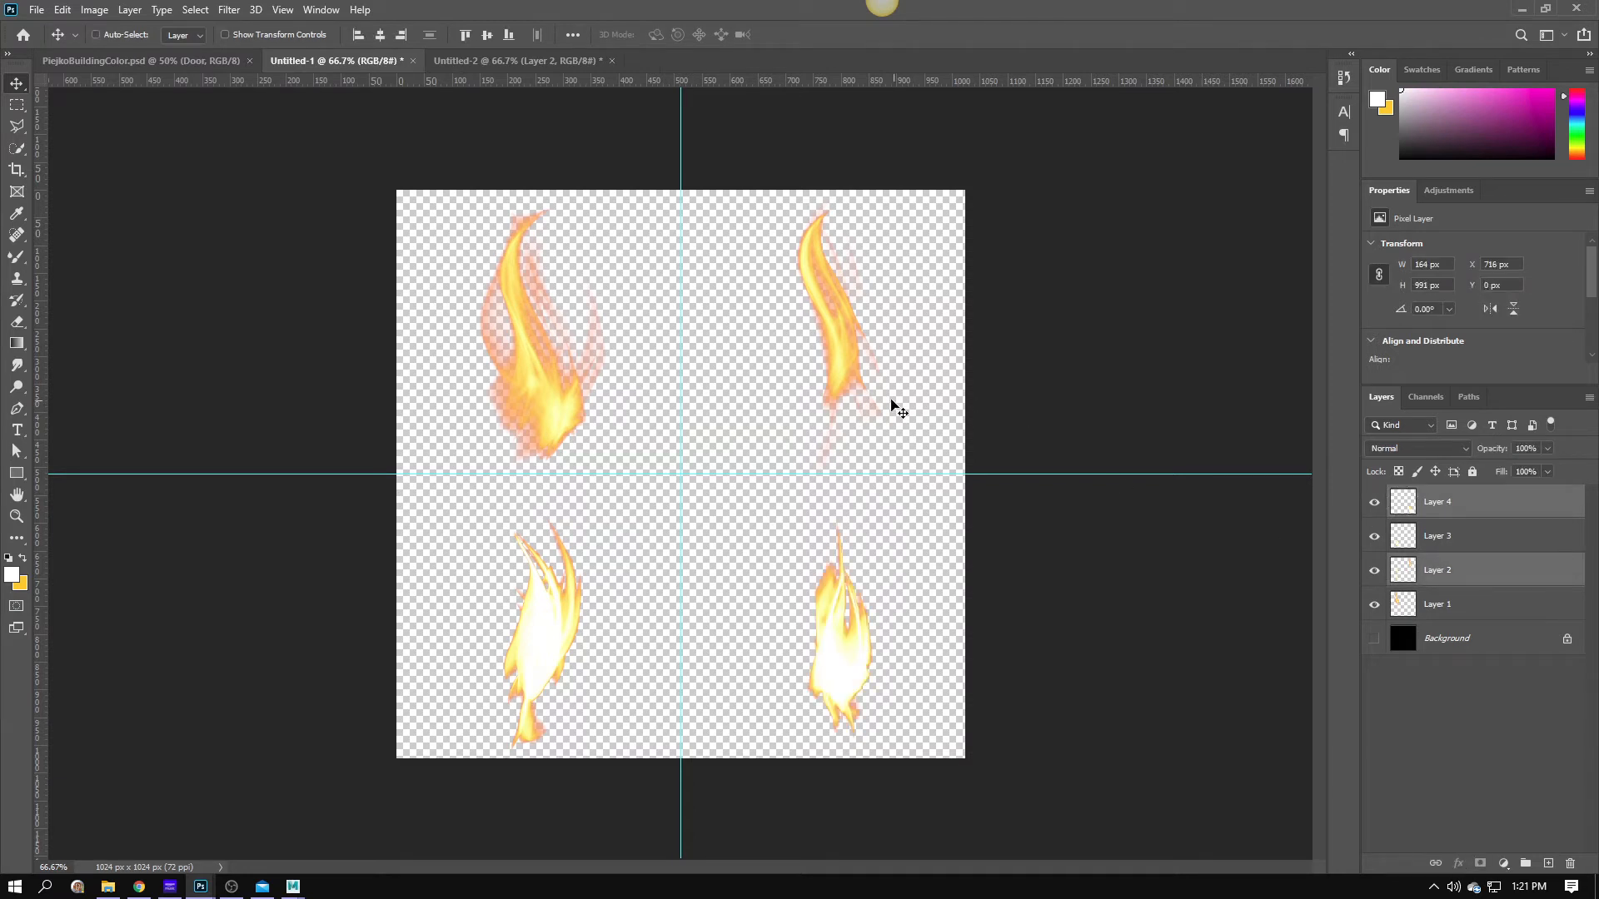
left_click_drag(851, 386, 728, 385)
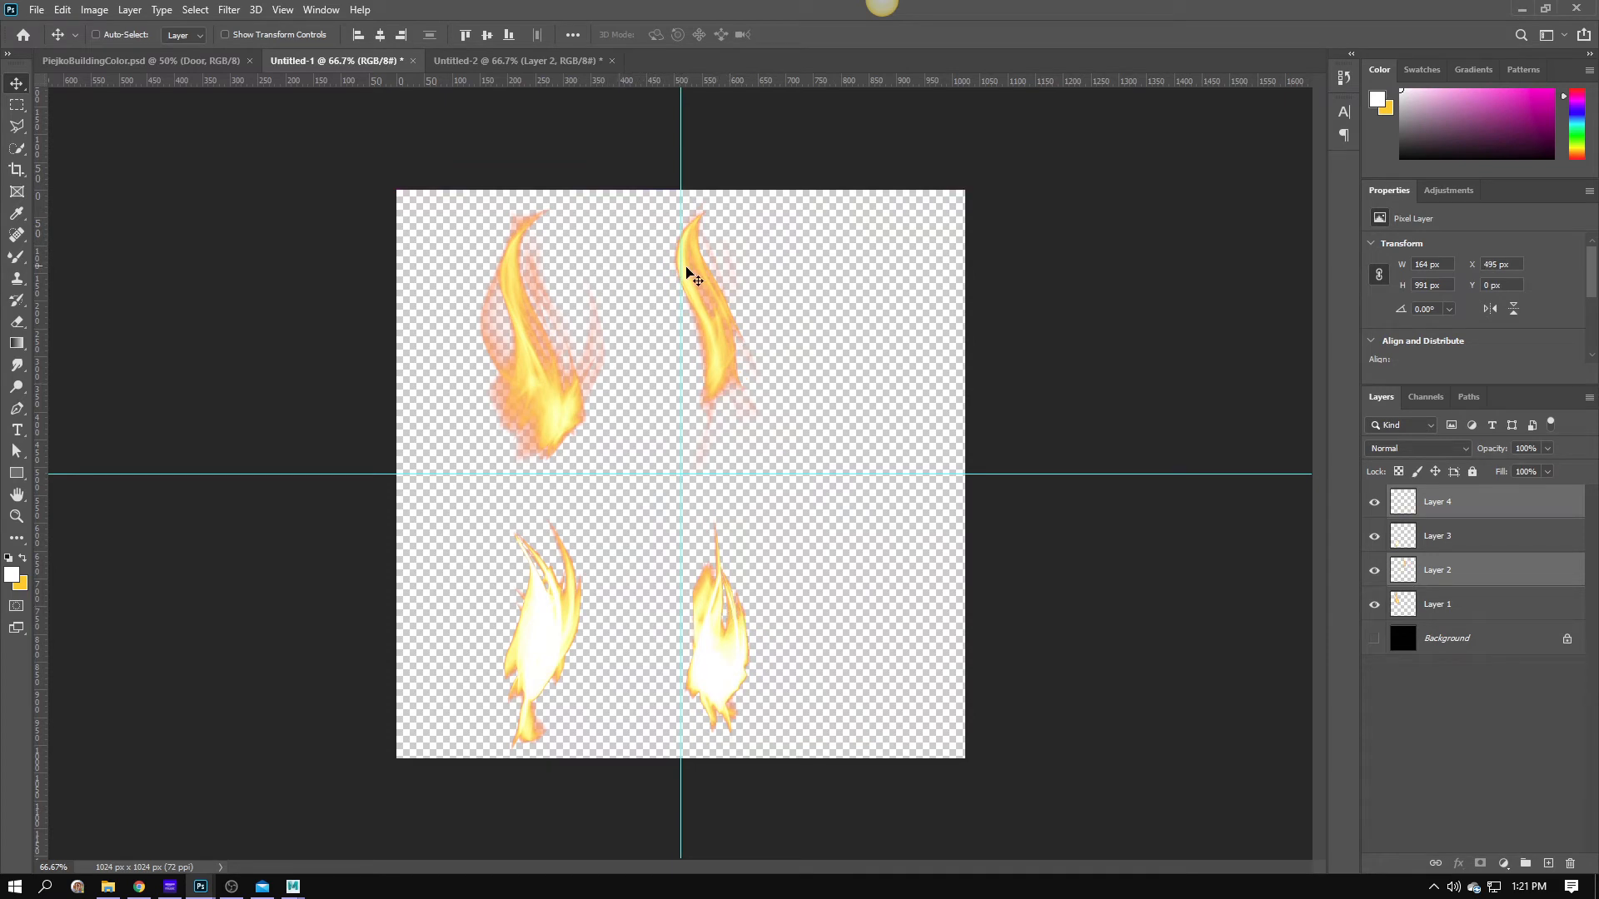
left_click_drag(715, 367, 652, 364)
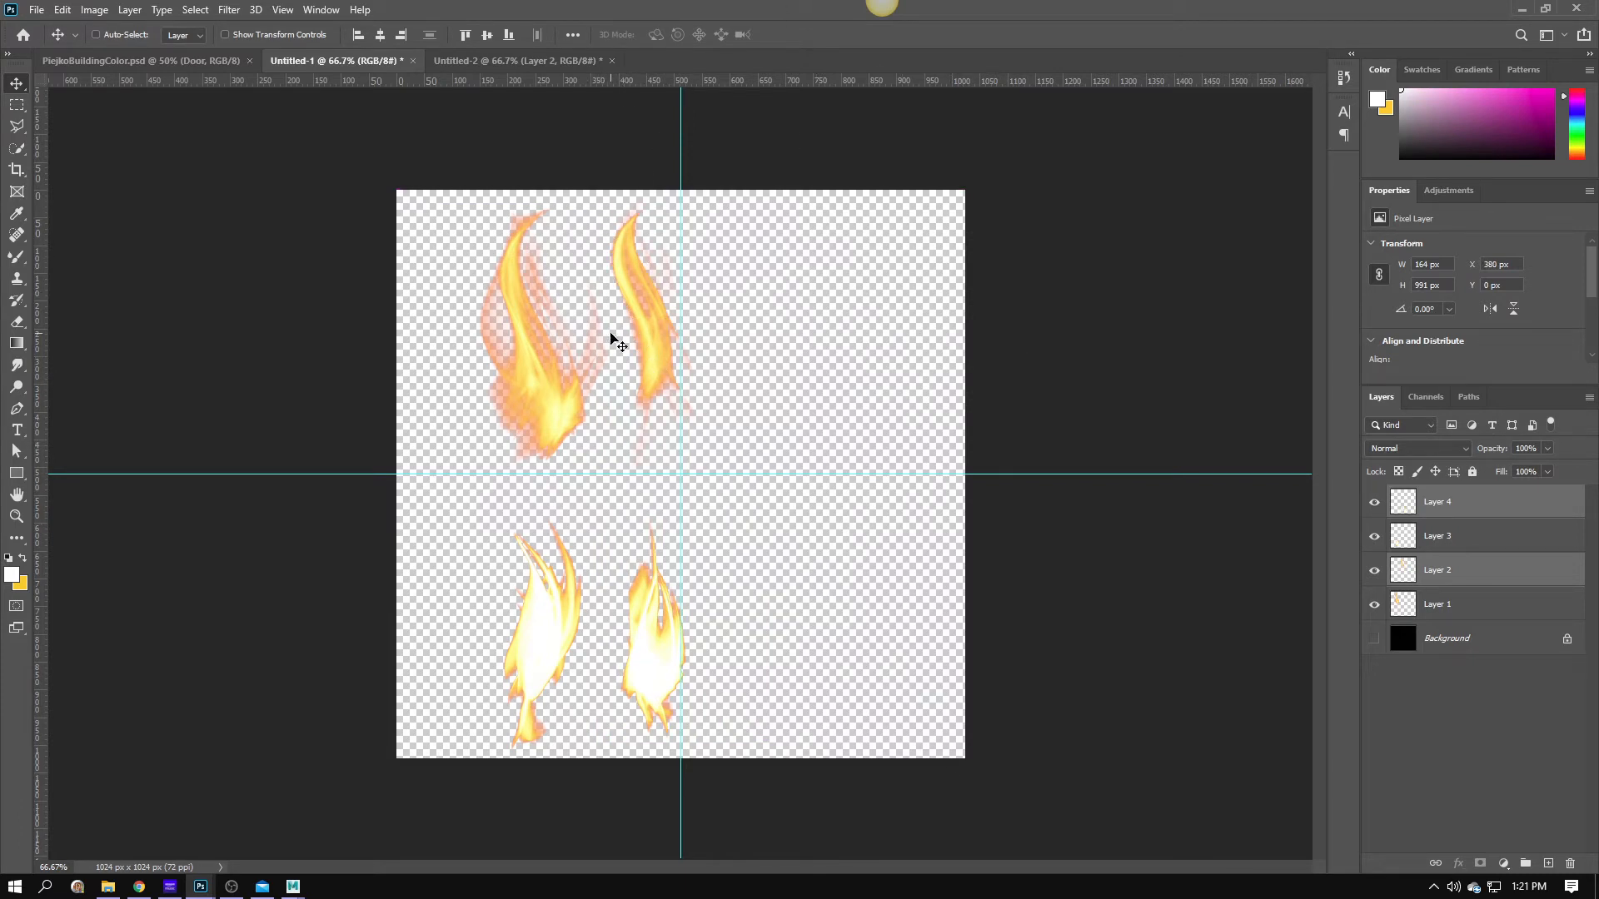
left_click_drag(618, 332, 754, 374)
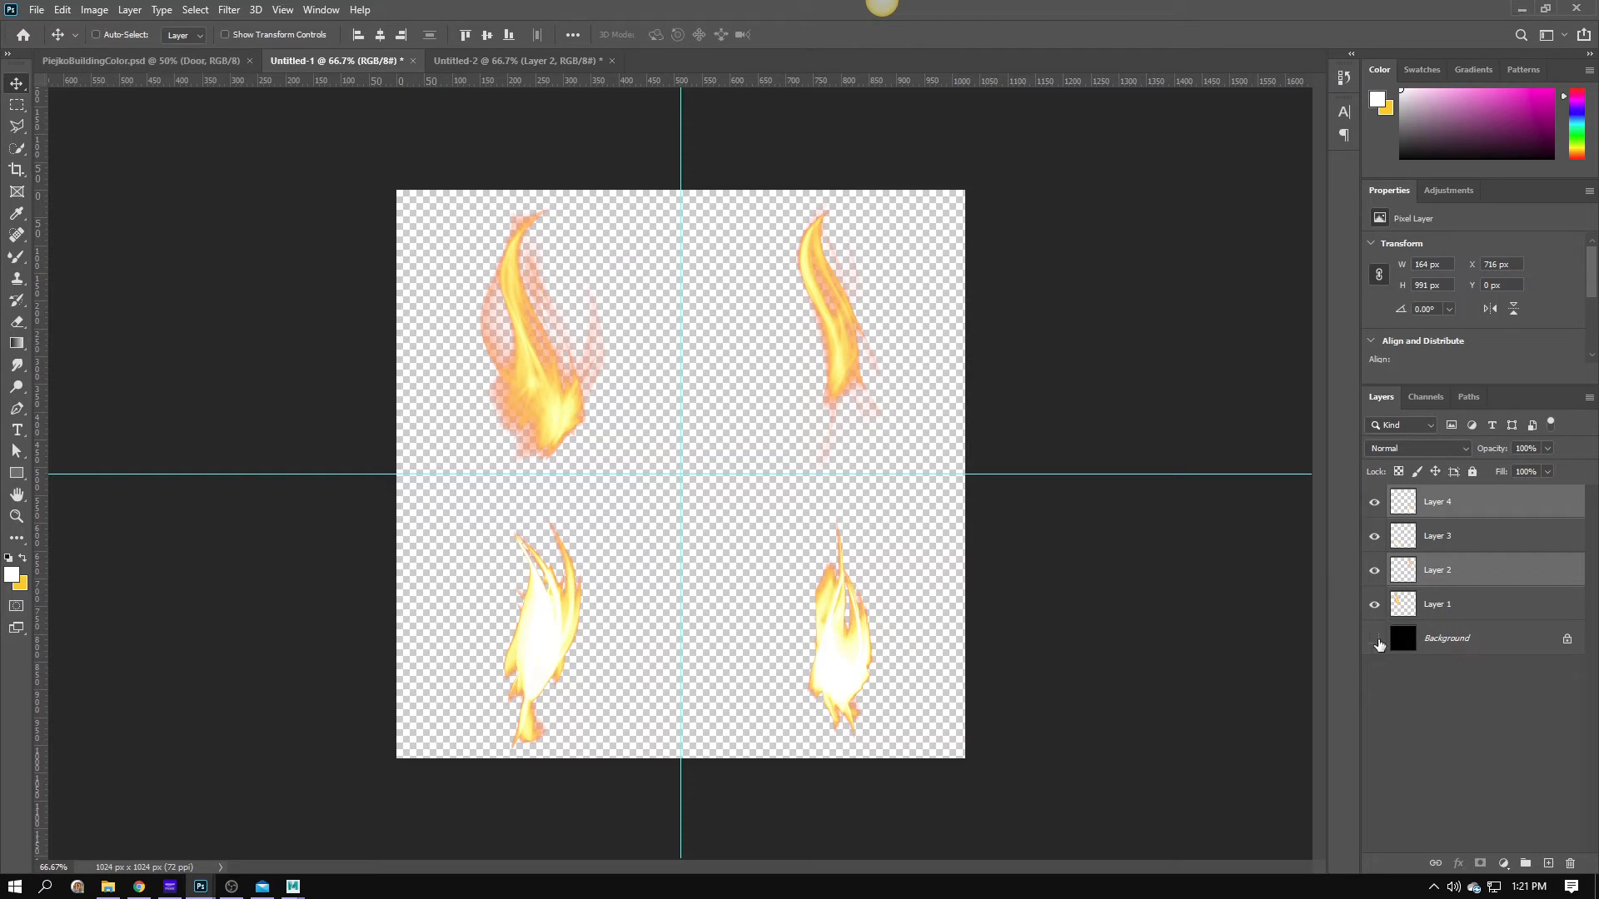
Preview the flames over the black Background layer, and inspect the textured flame planes up close in Maya.
left_click(1375, 639)
left_click(1375, 640)
left_click(1522, 9)
left_click_drag(1057, 437, 810, 425)
scroll(927, 489, "up", 5)
scroll(976, 556, "up", 5)
scroll(976, 556, "down", 6)
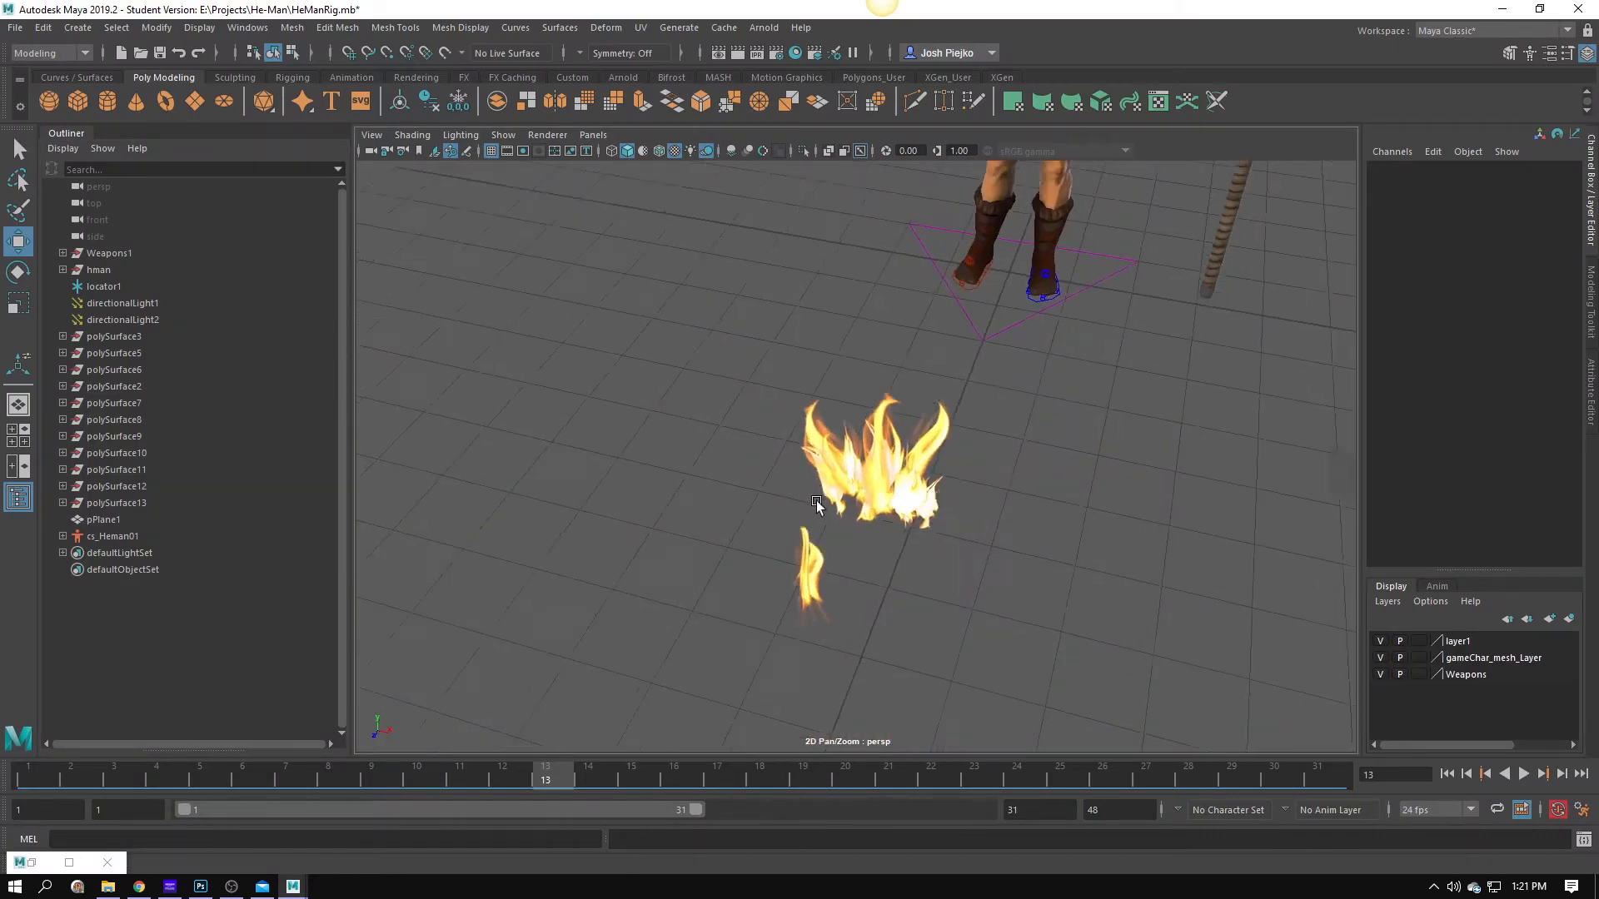
left_click_drag(1033, 450, 1137, 396)
scroll(1137, 396, "up", 2)
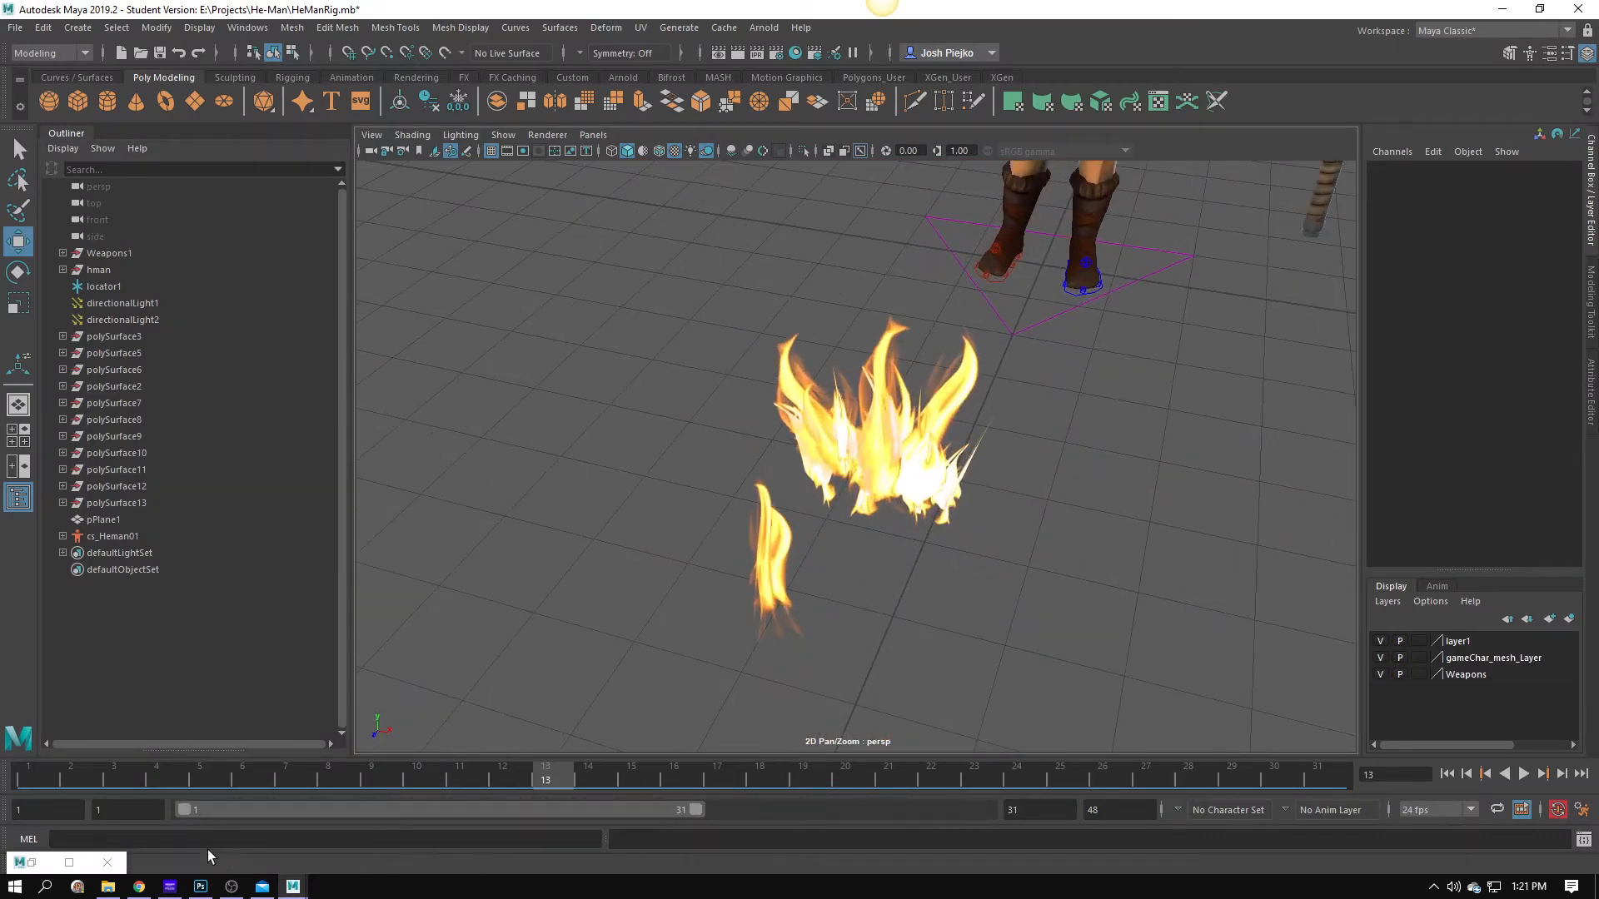
Switch back to Photoshop, add a new layer above Layer 4 and swap the foreground and background colours.
left_click(201, 886)
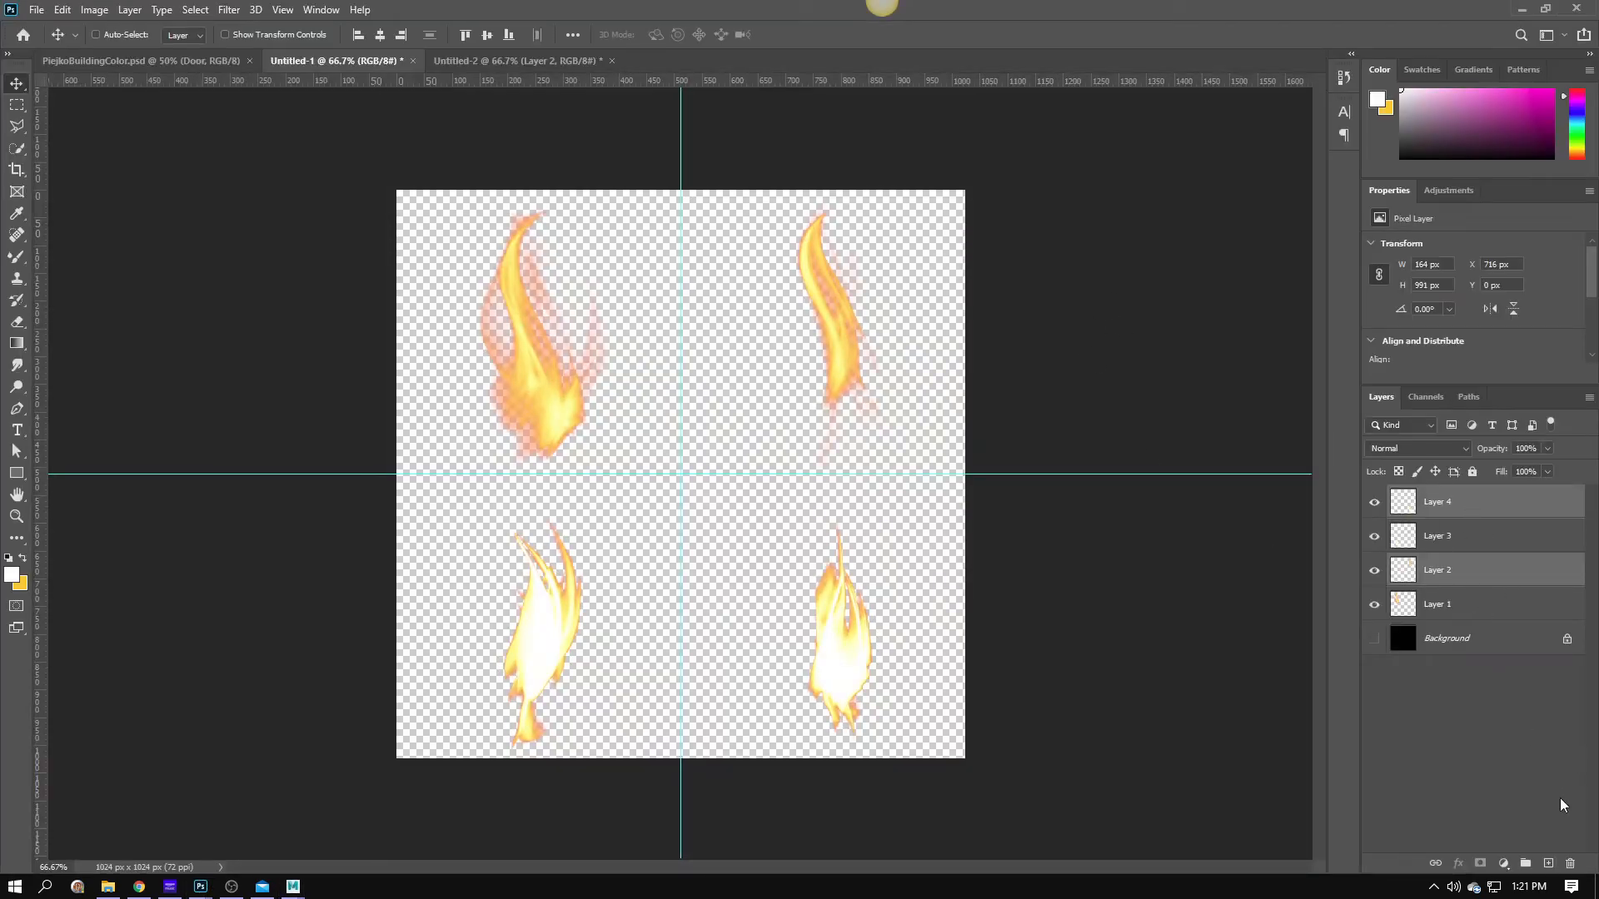
left_click(1548, 864)
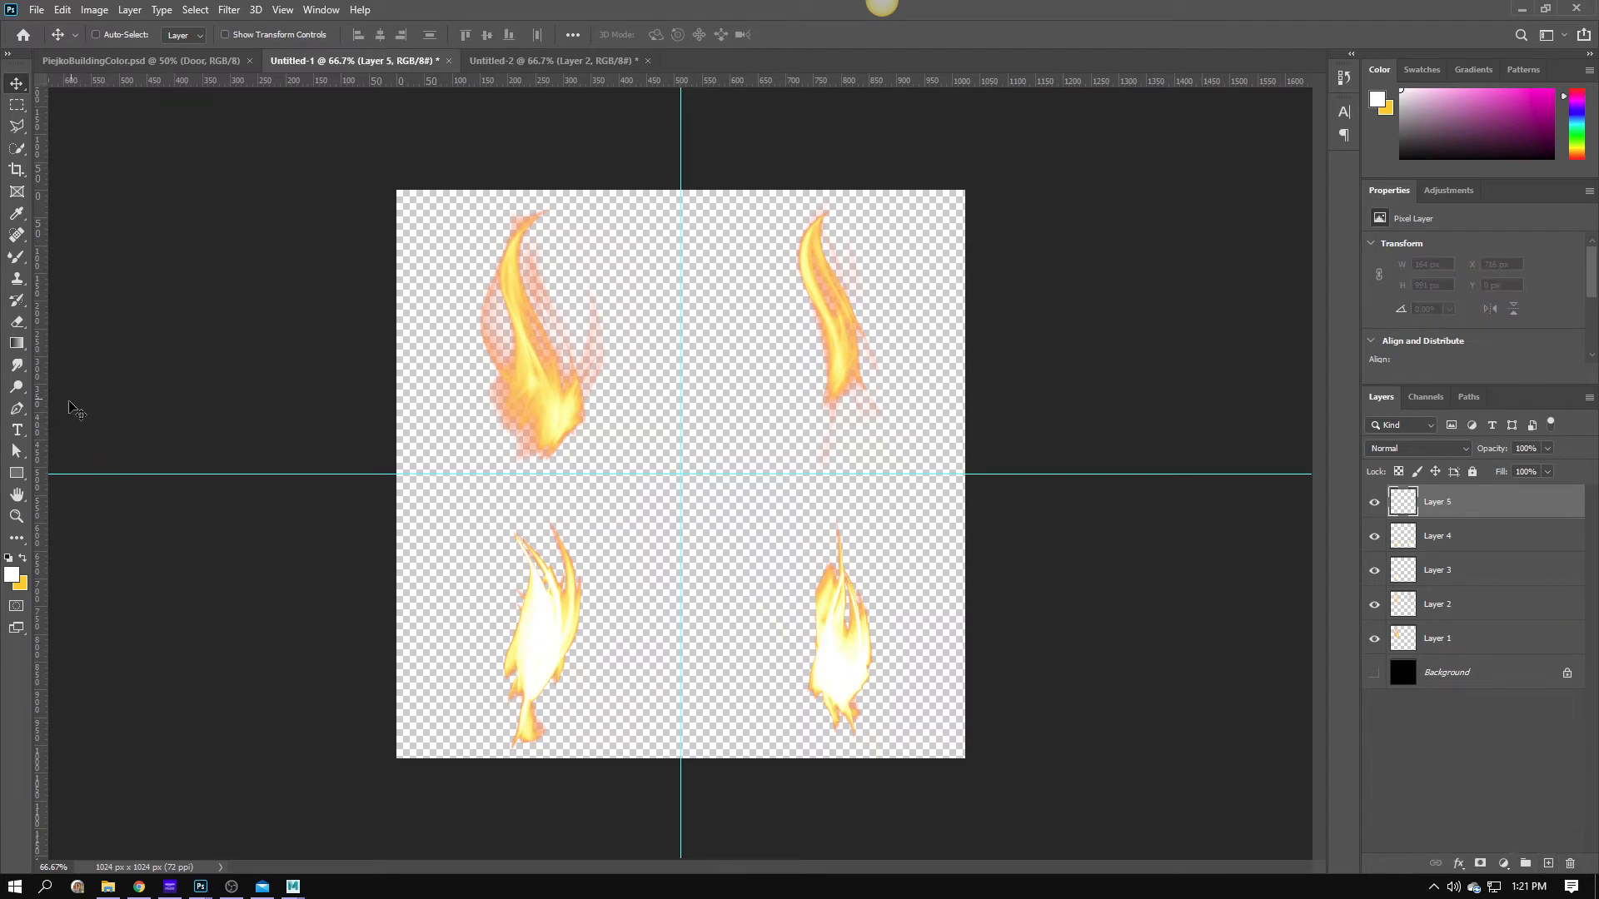
key("x")
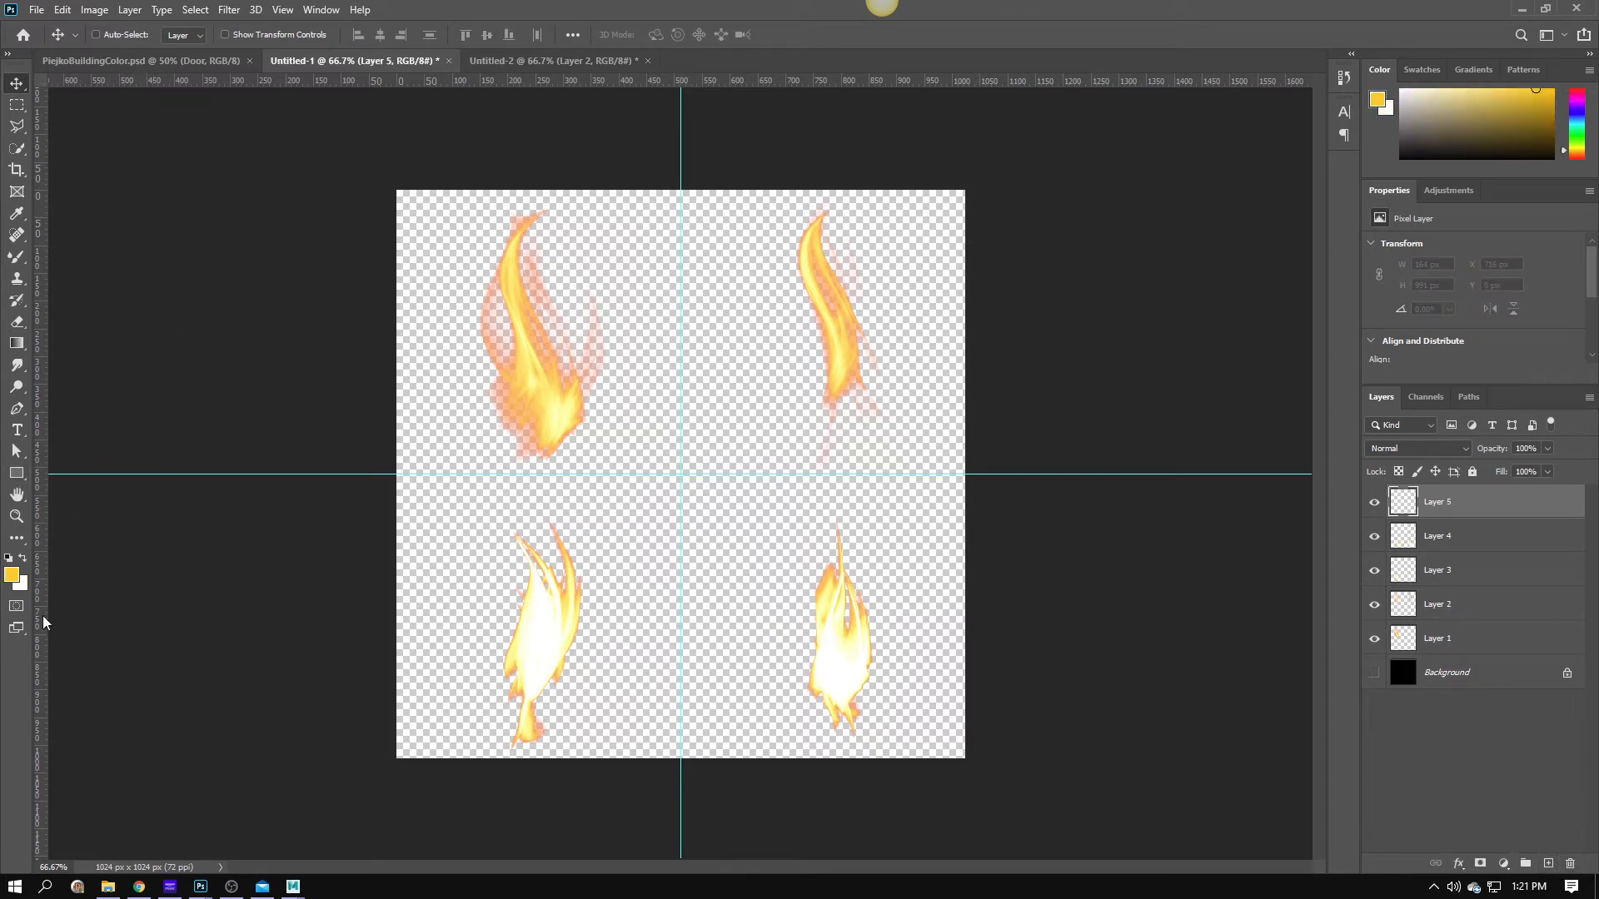
Fill Layer 5 with the yellow Foreground Color in Normal mode at 100% opacity.
left_click(94, 10)
mouse_move(63, 10)
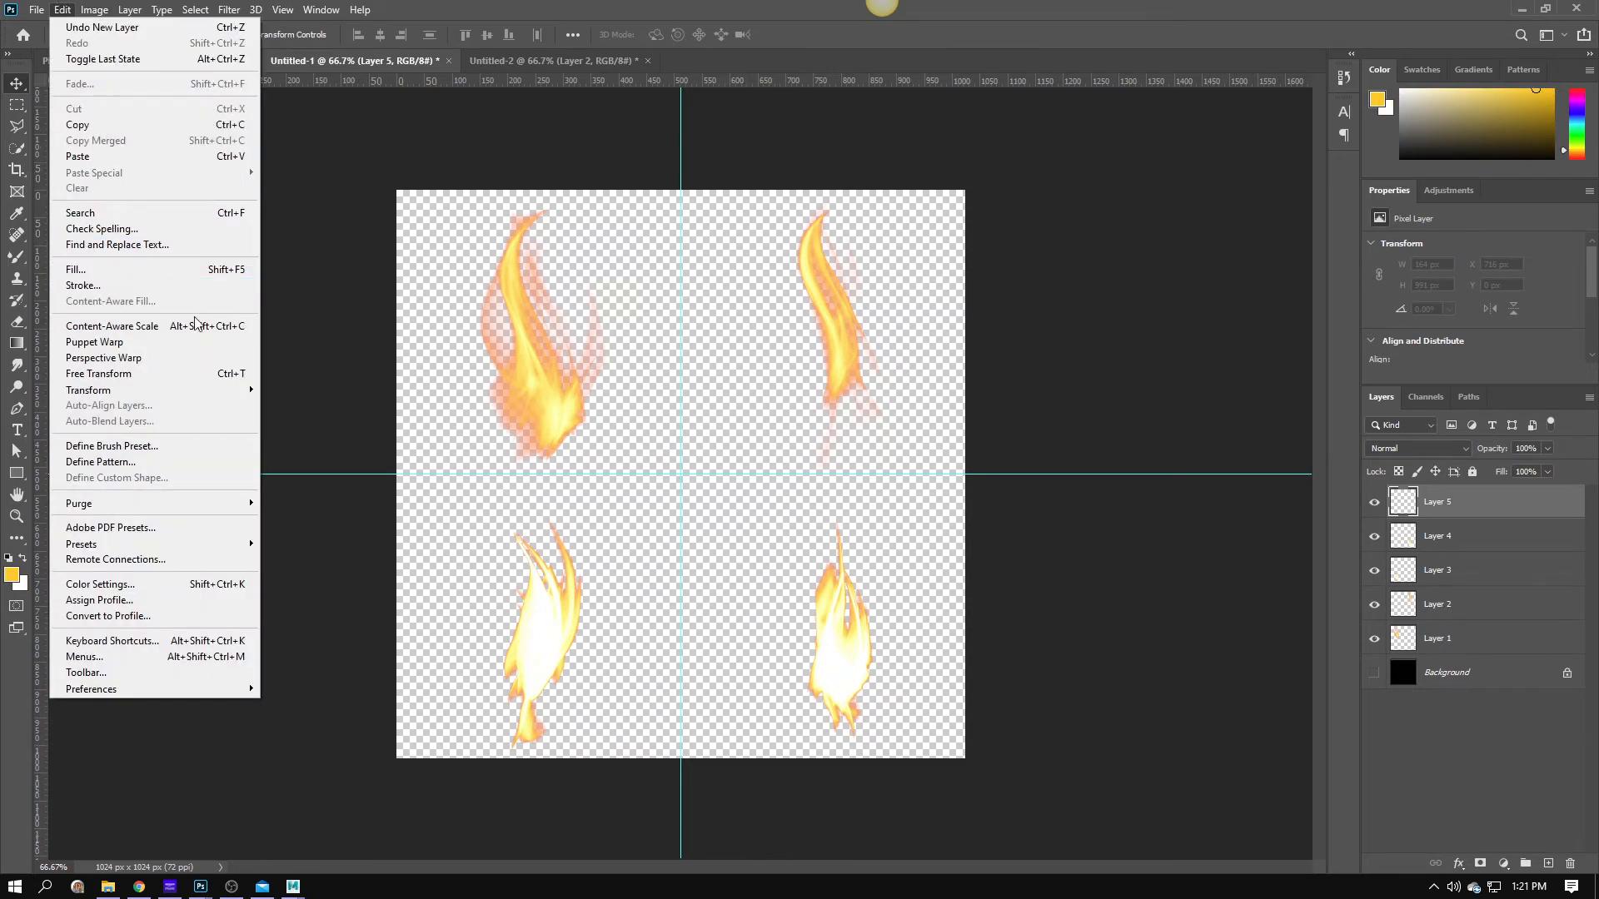
mouse_move(215, 400)
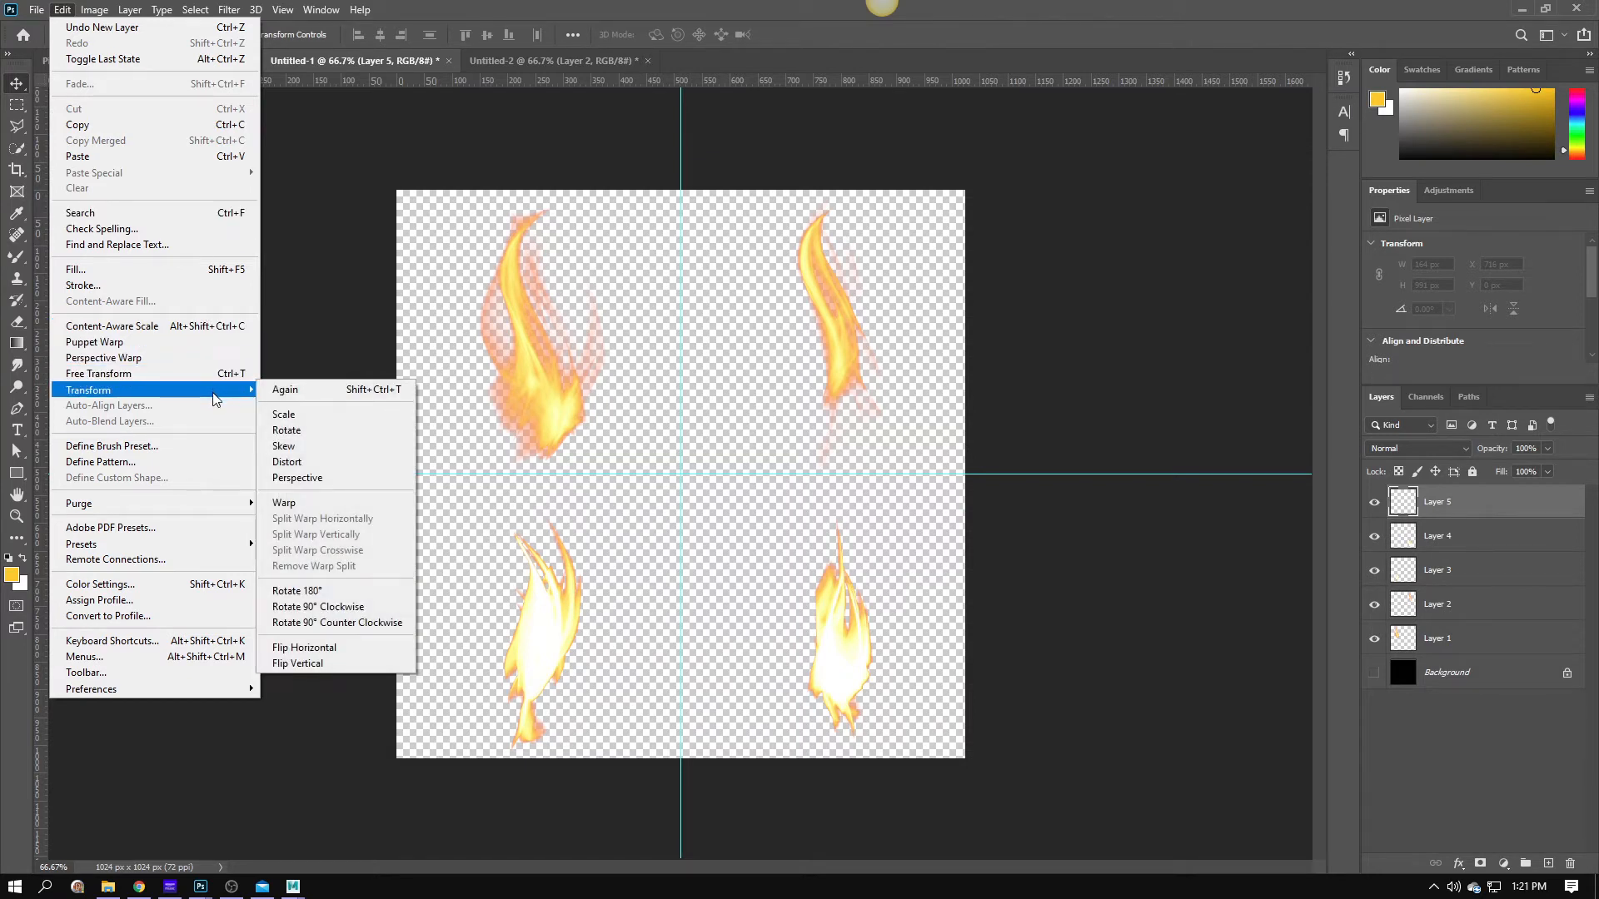
left_click(186, 269)
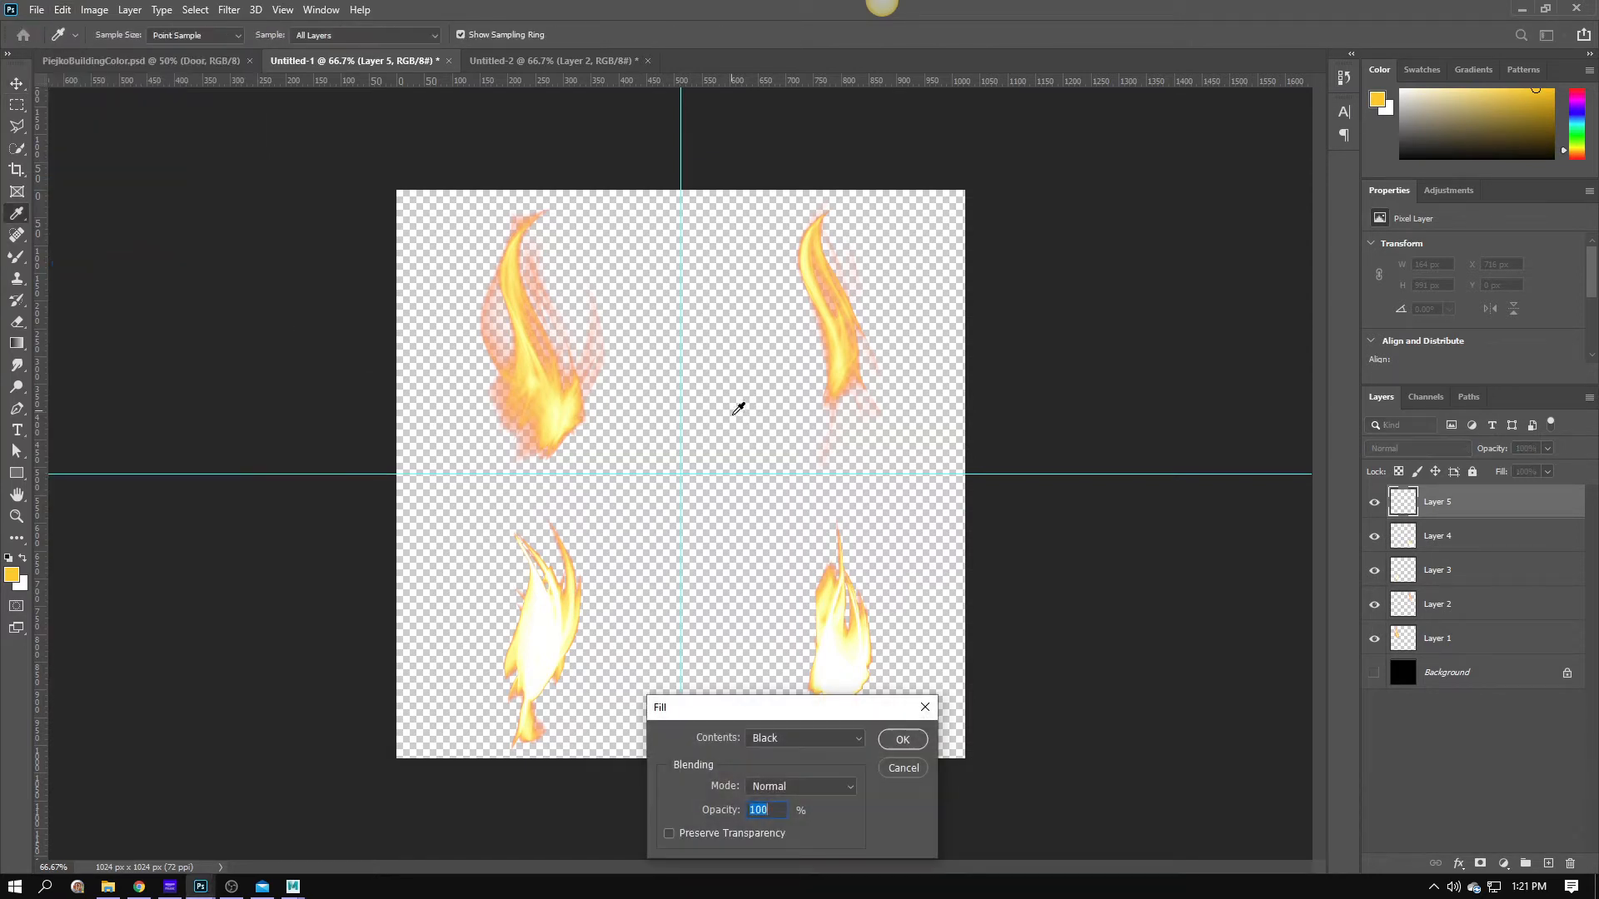
left_click_drag(791, 710, 776, 377)
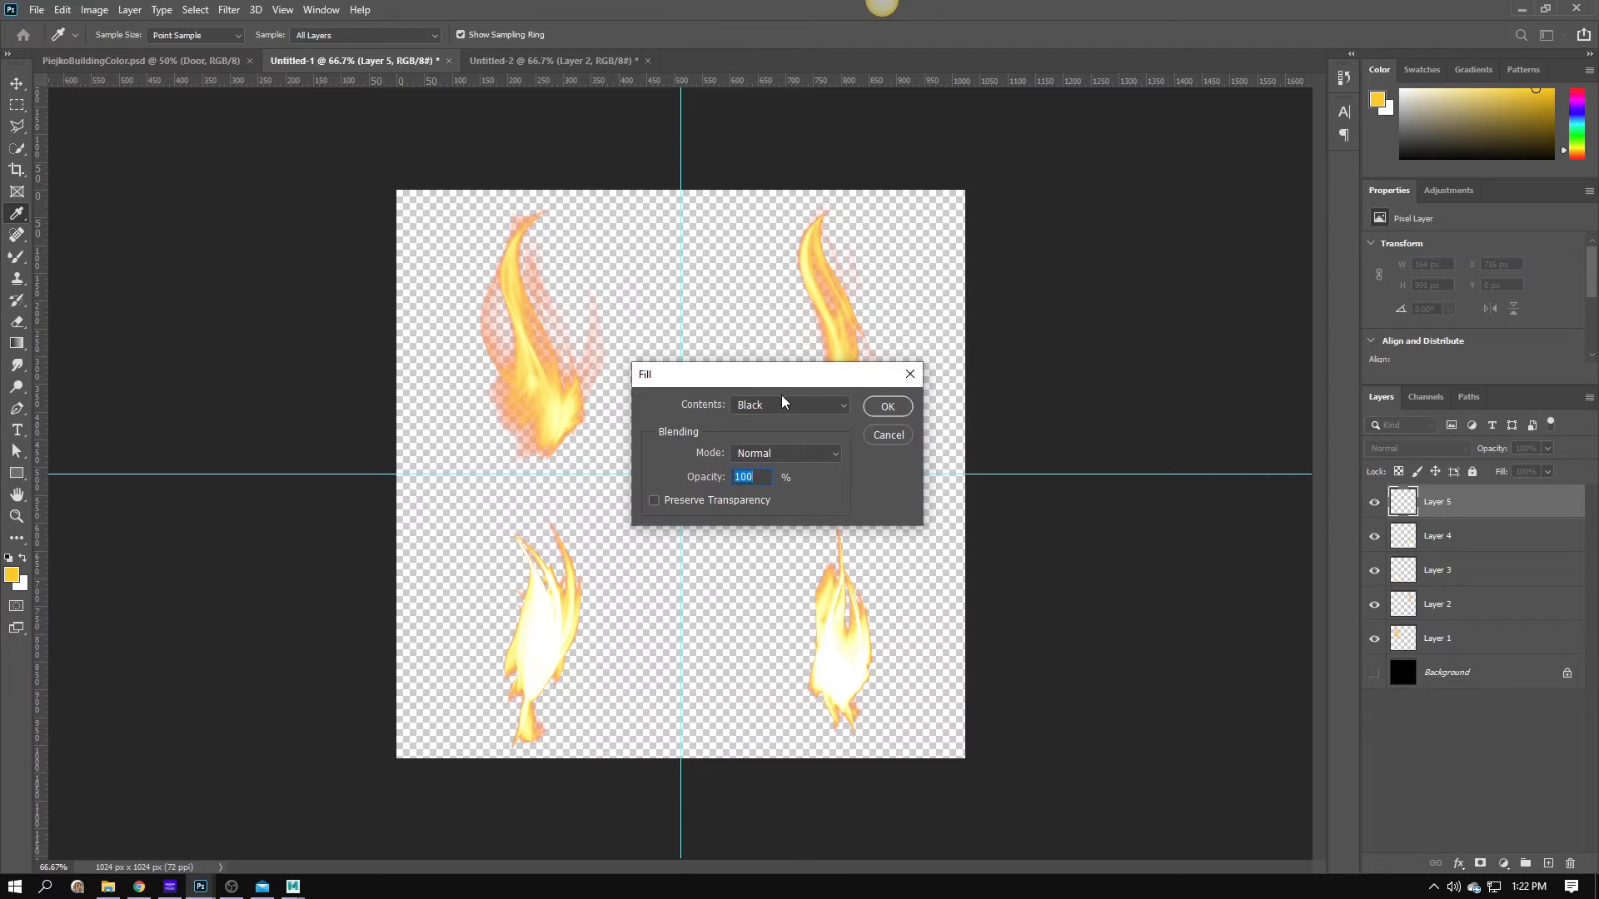
left_click(783, 405)
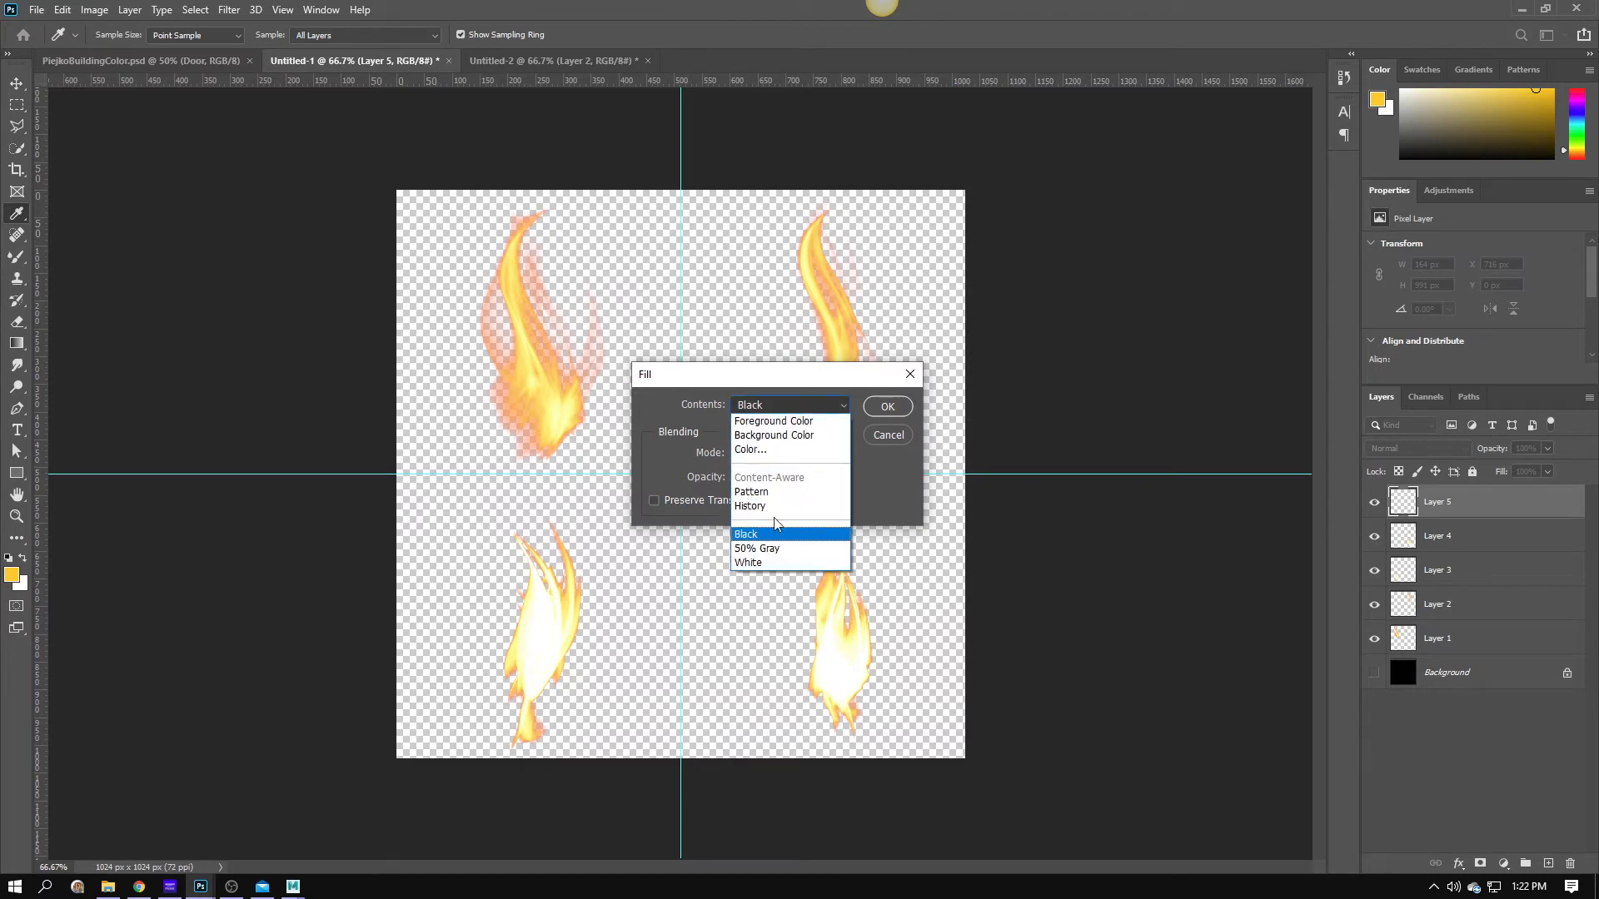
left_click(771, 436)
left_click(825, 405)
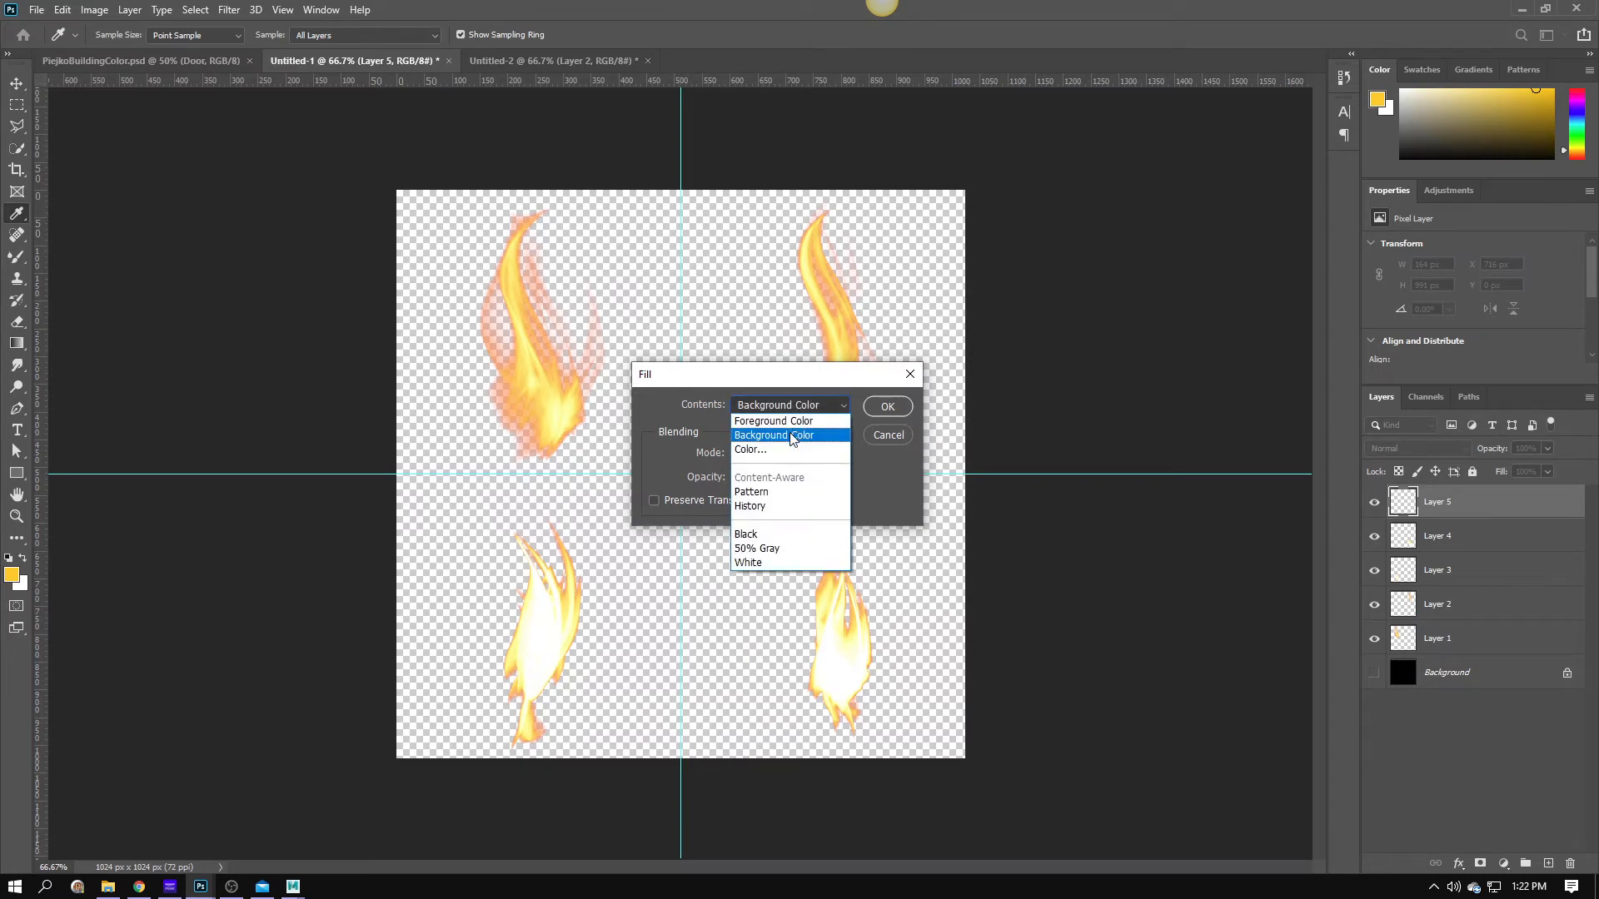
left_click(774, 420)
left_click(886, 407)
key("v")
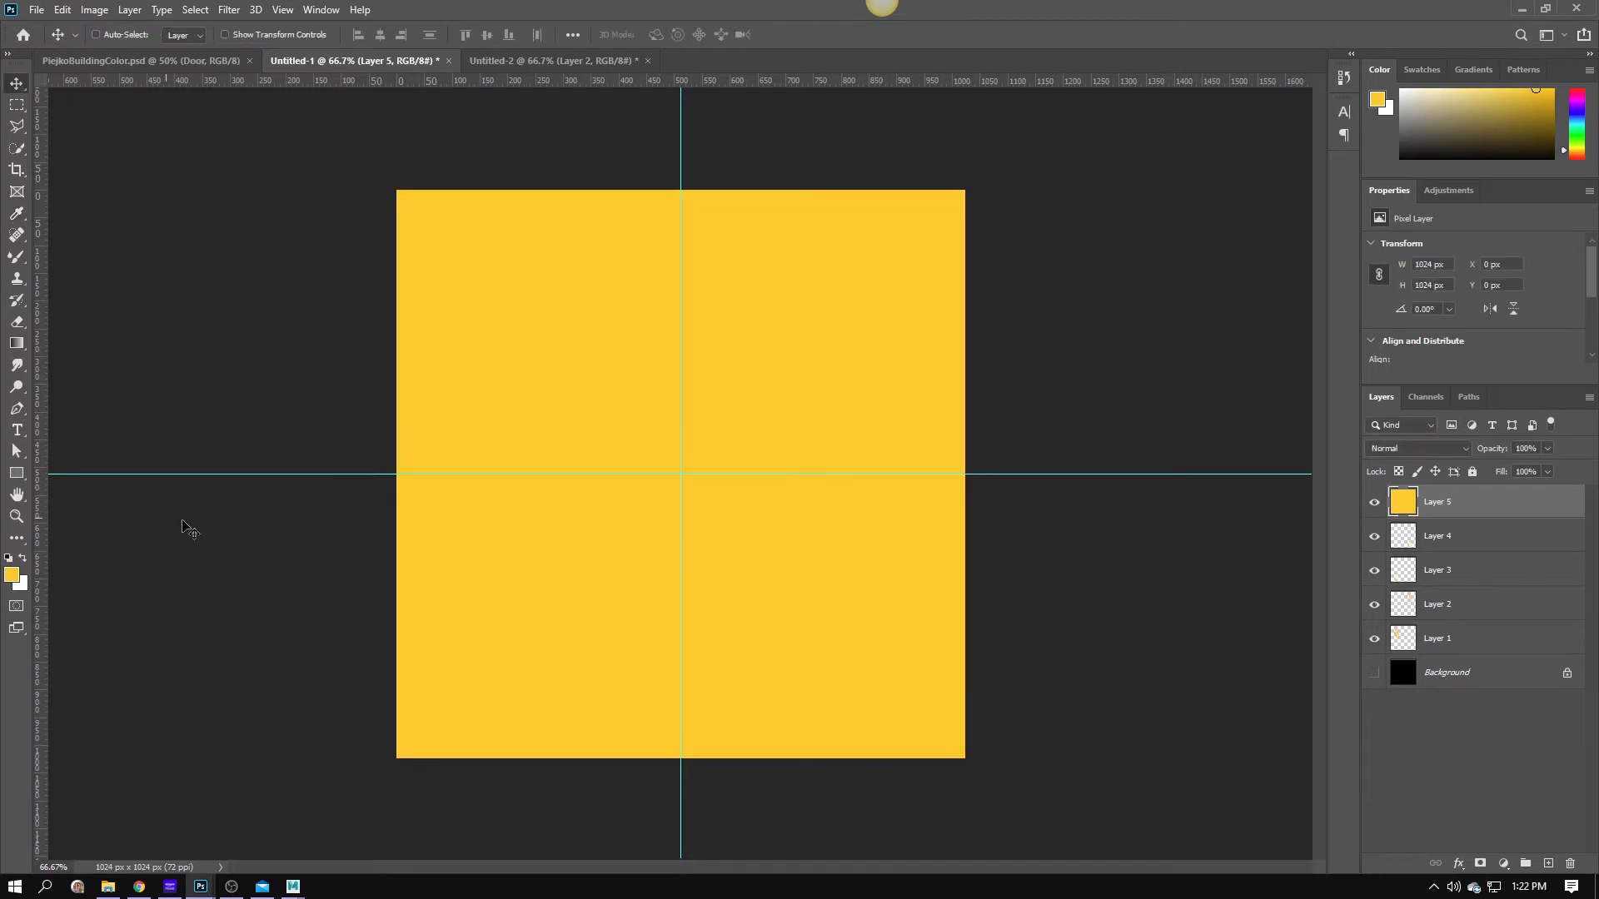
Apply a Color Overlay effect in green #128f47 at 100% opacity to the filled Layer 5.
left_click(1451, 868)
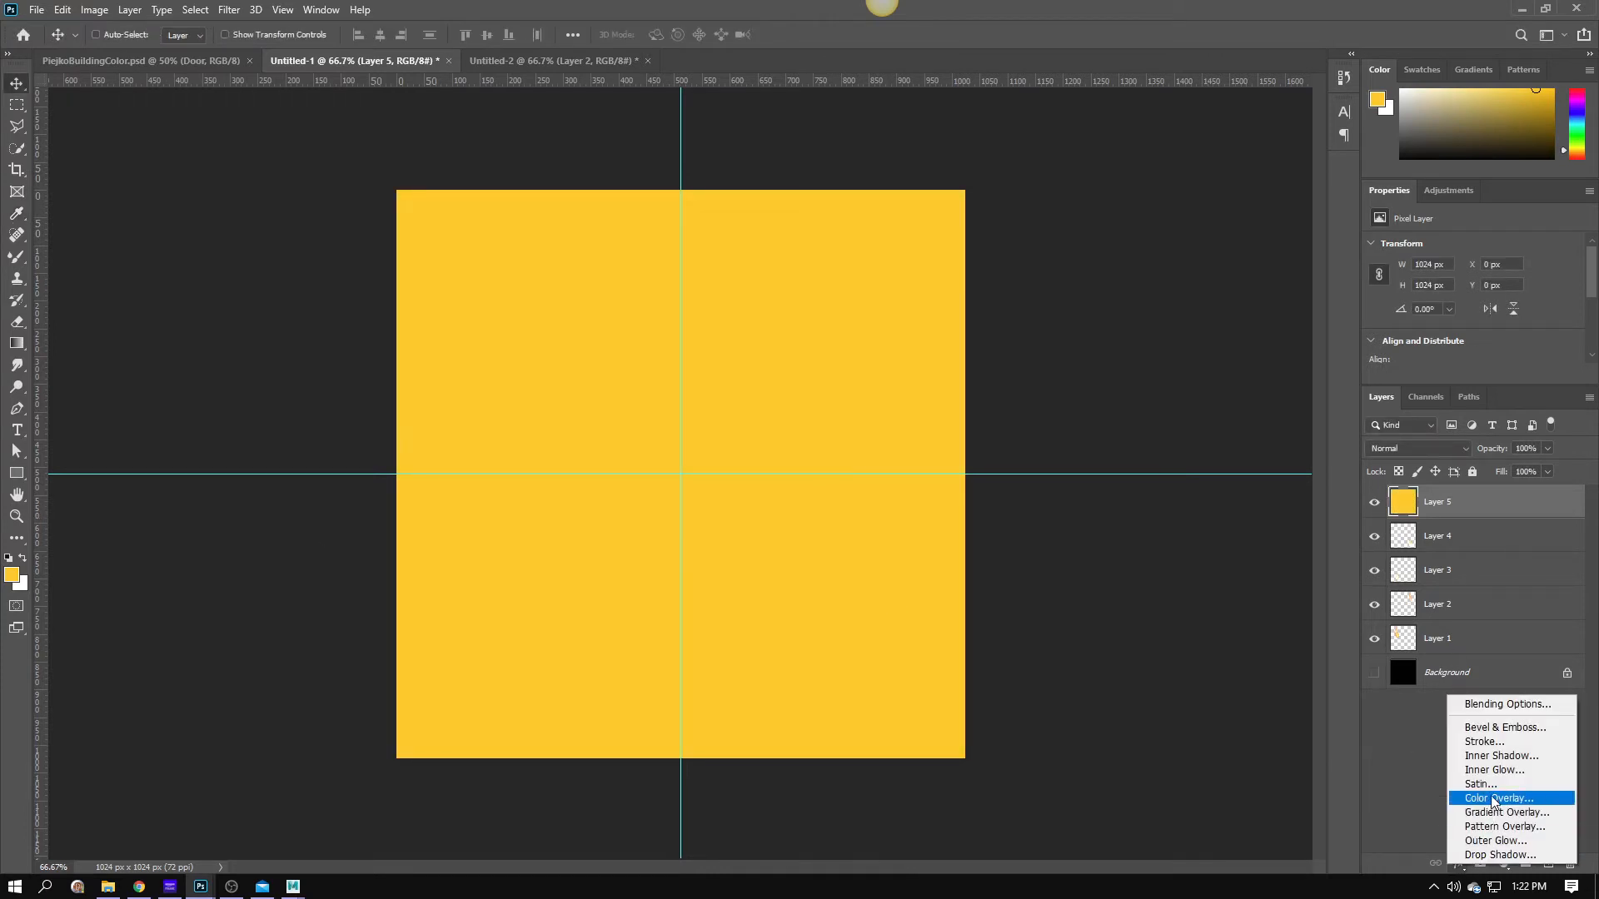
left_click(1490, 796)
left_click(1326, 383)
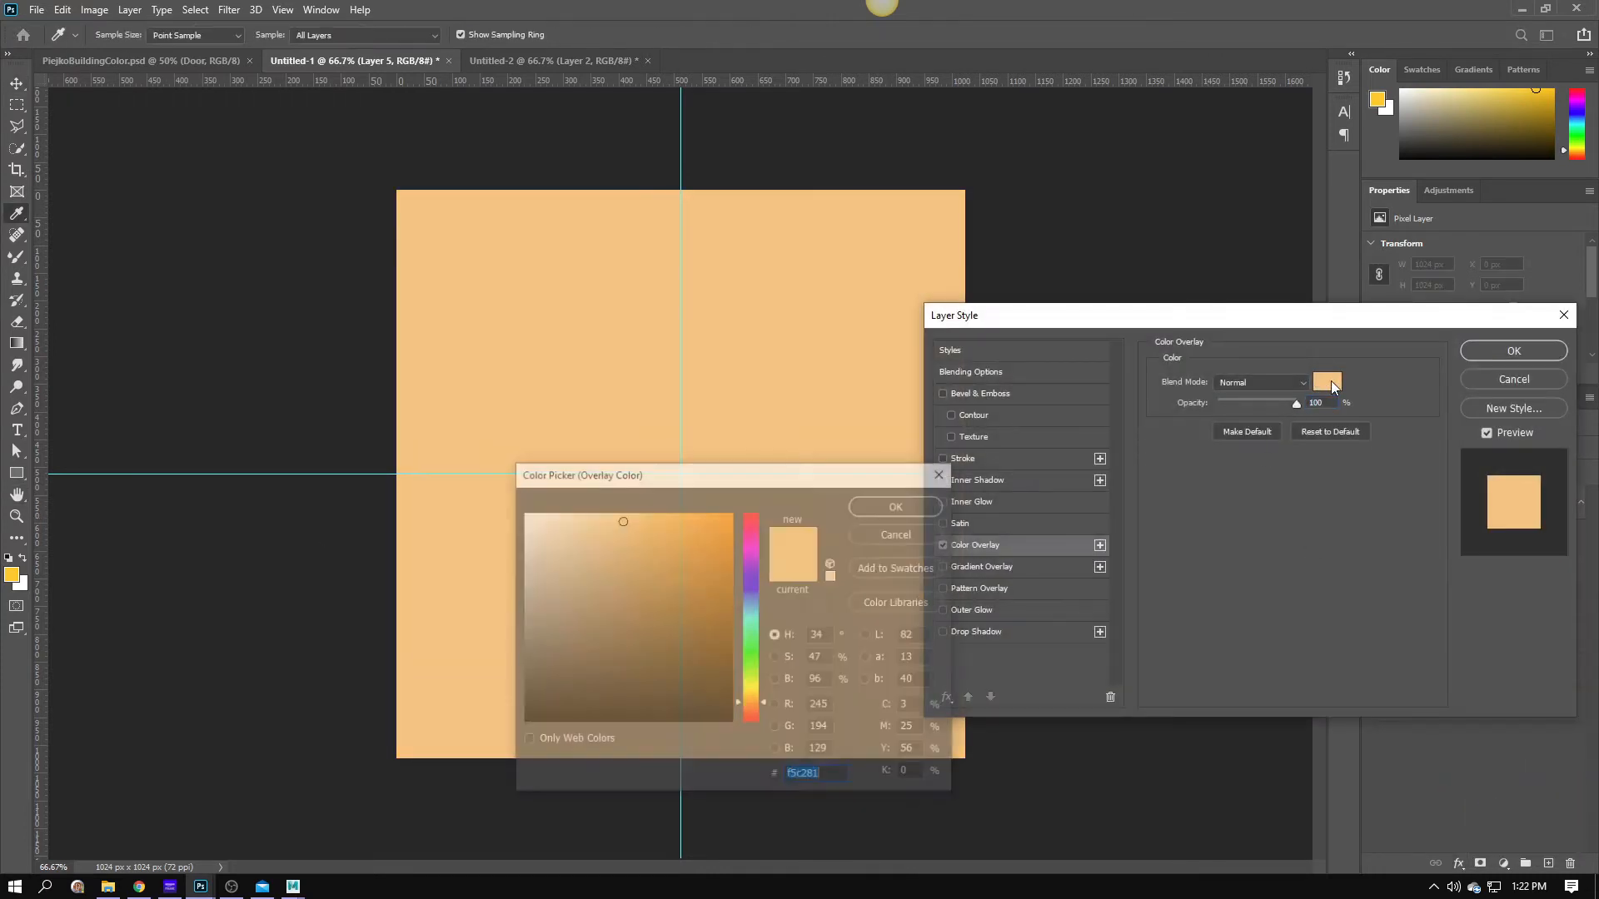
left_click(752, 626)
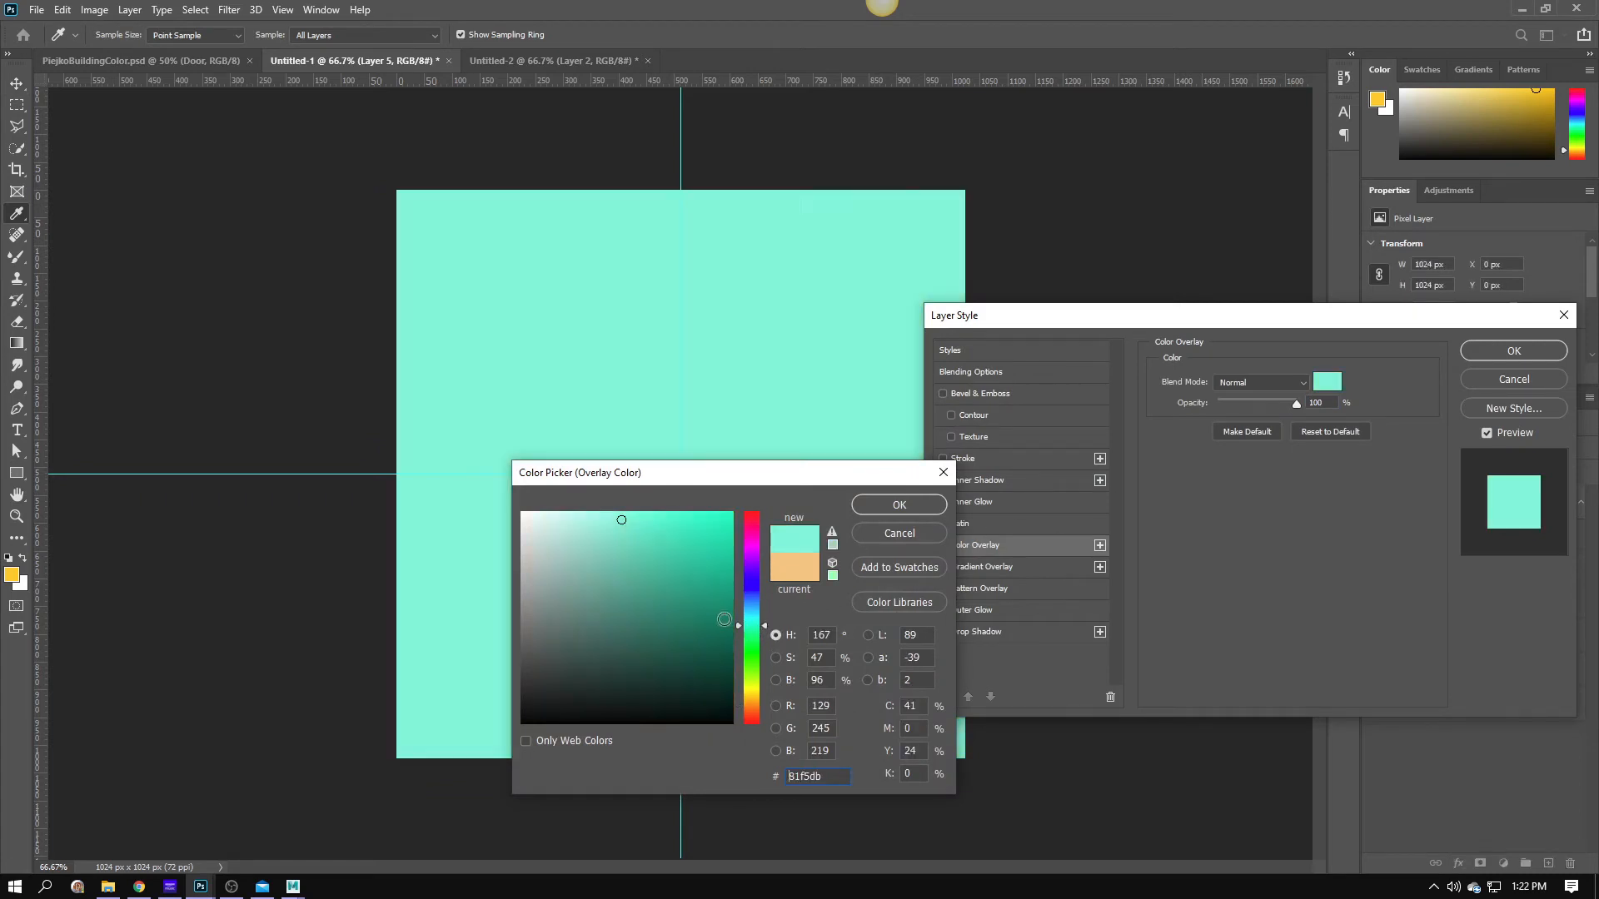
left_click(758, 639)
left_click(707, 613)
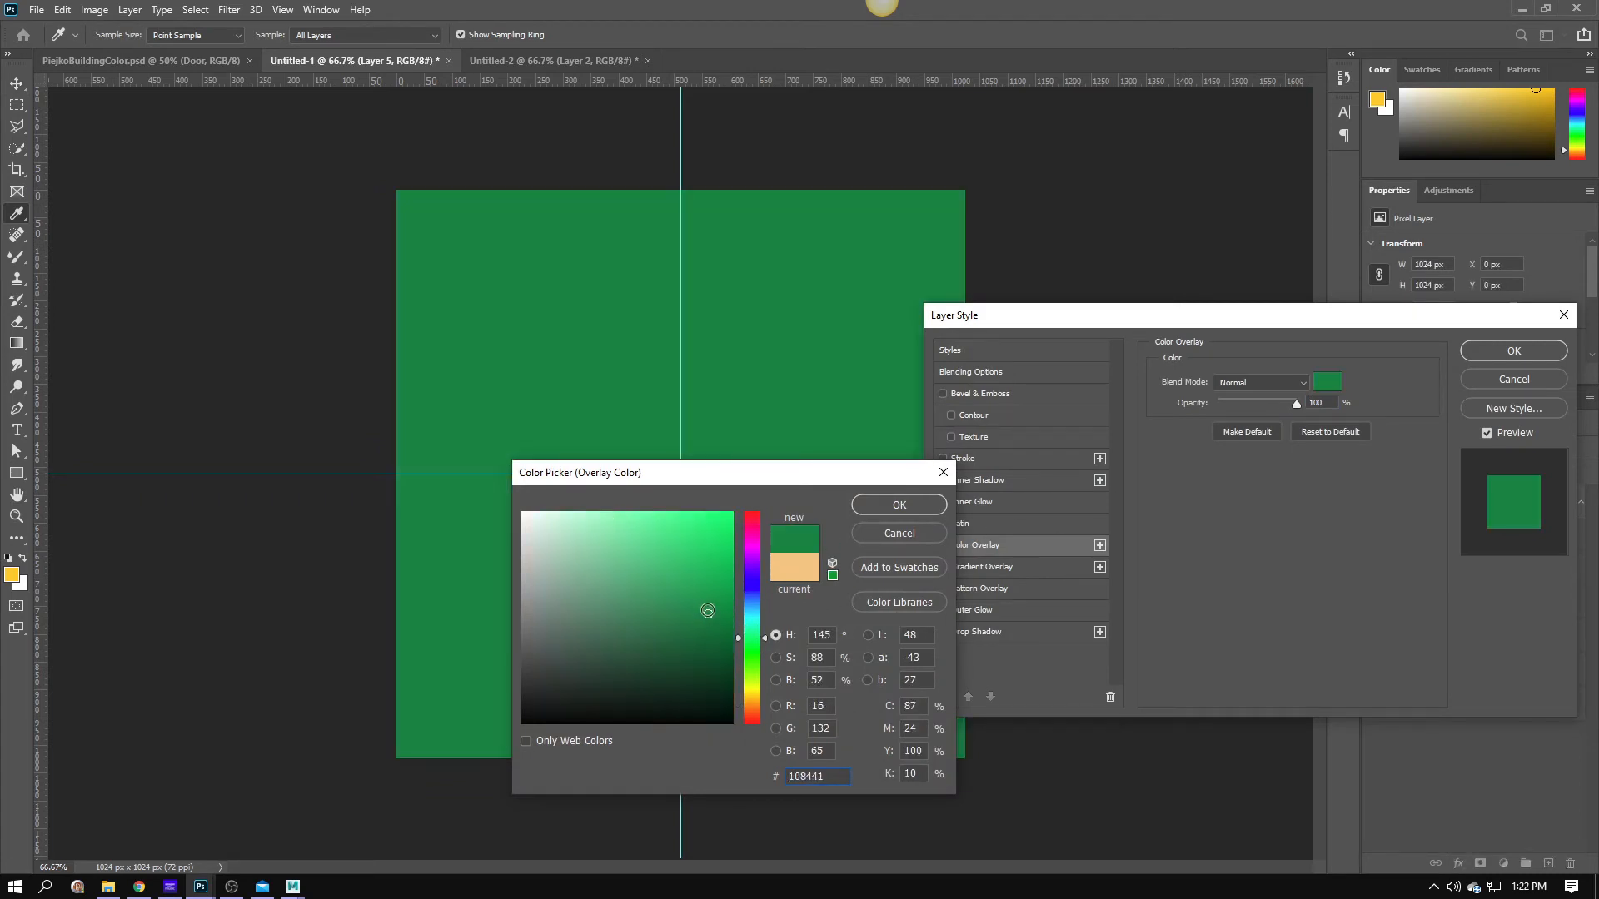
left_click(706, 605)
left_click(898, 504)
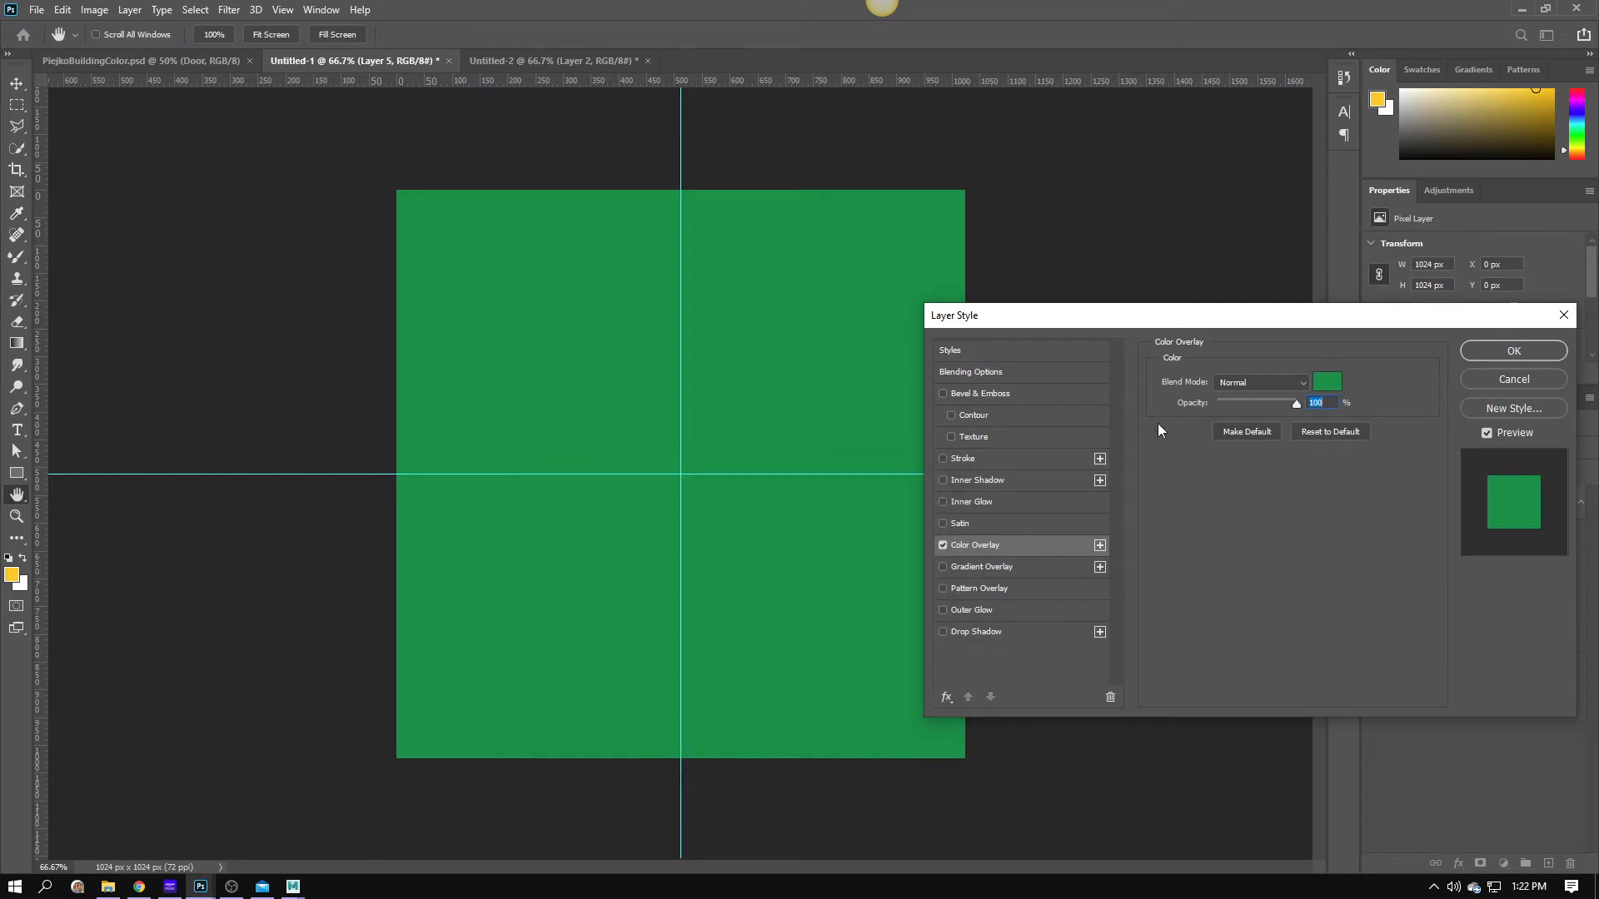
key("Return")
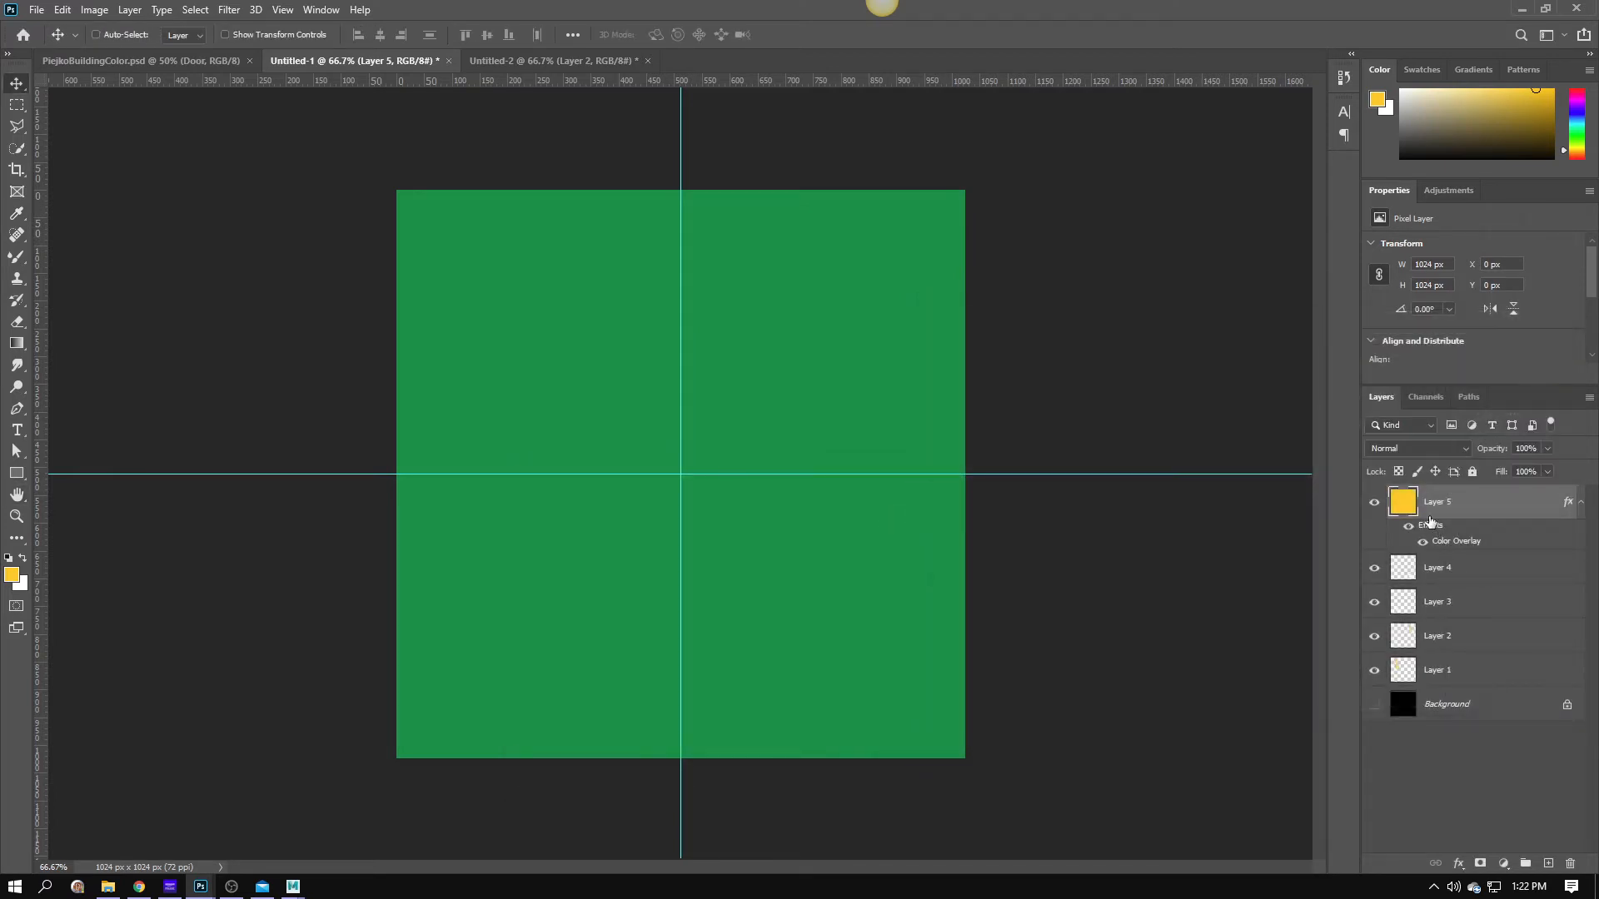
Try the Color Burn and Overlay blend modes on Layer 5, and review its layer style blending options.
left_click(1420, 448)
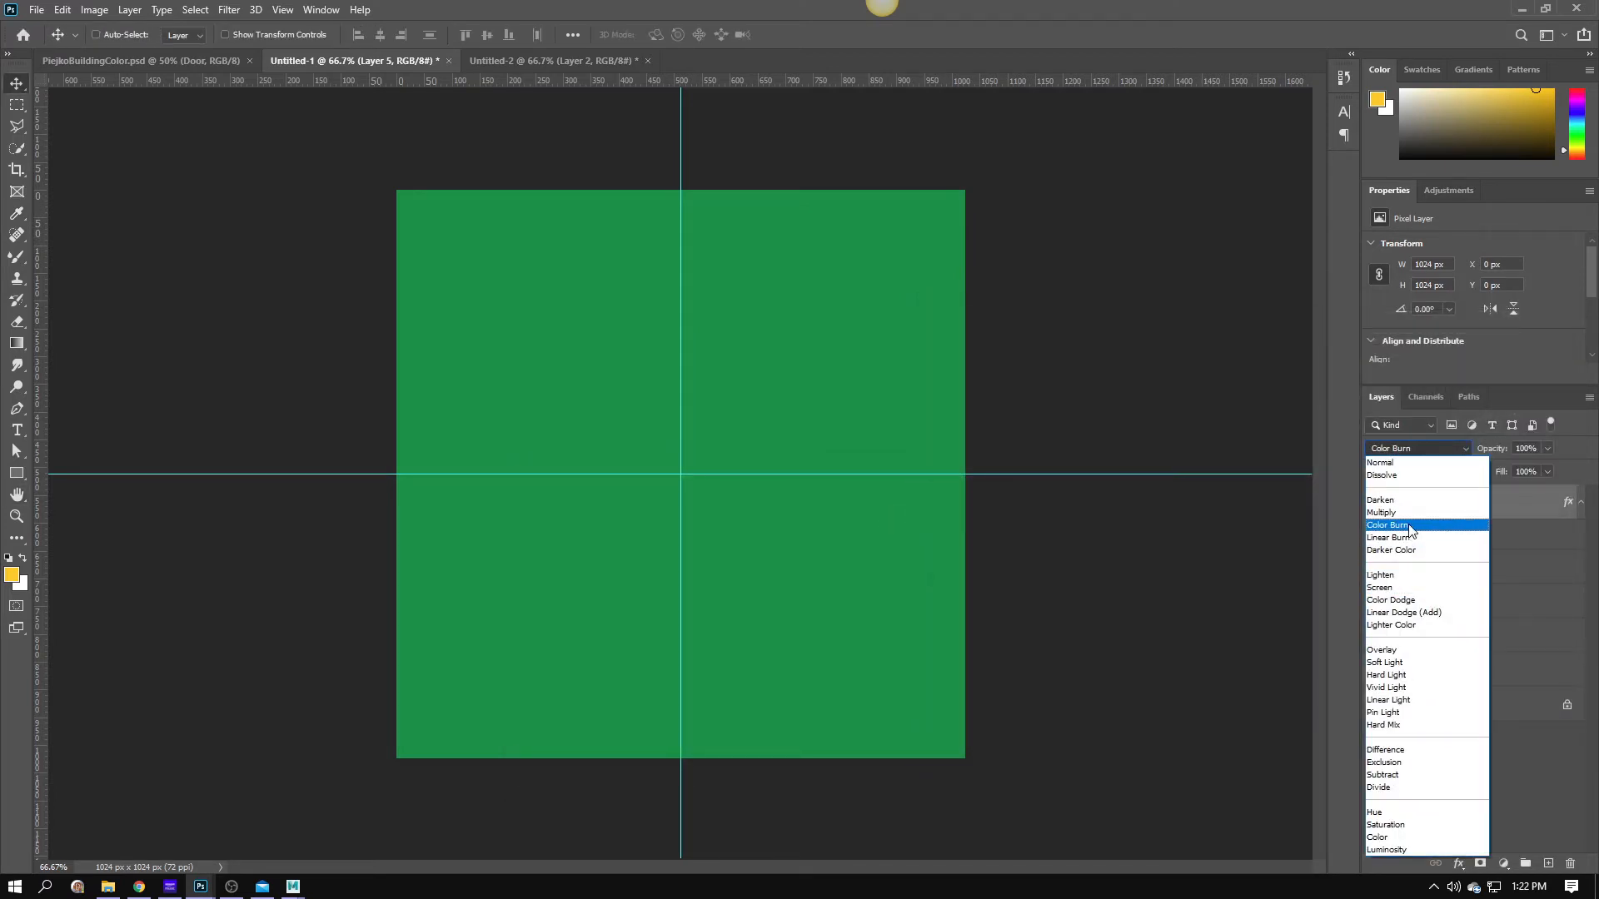
left_click(1389, 525)
left_click(1421, 448)
left_click(1416, 649)
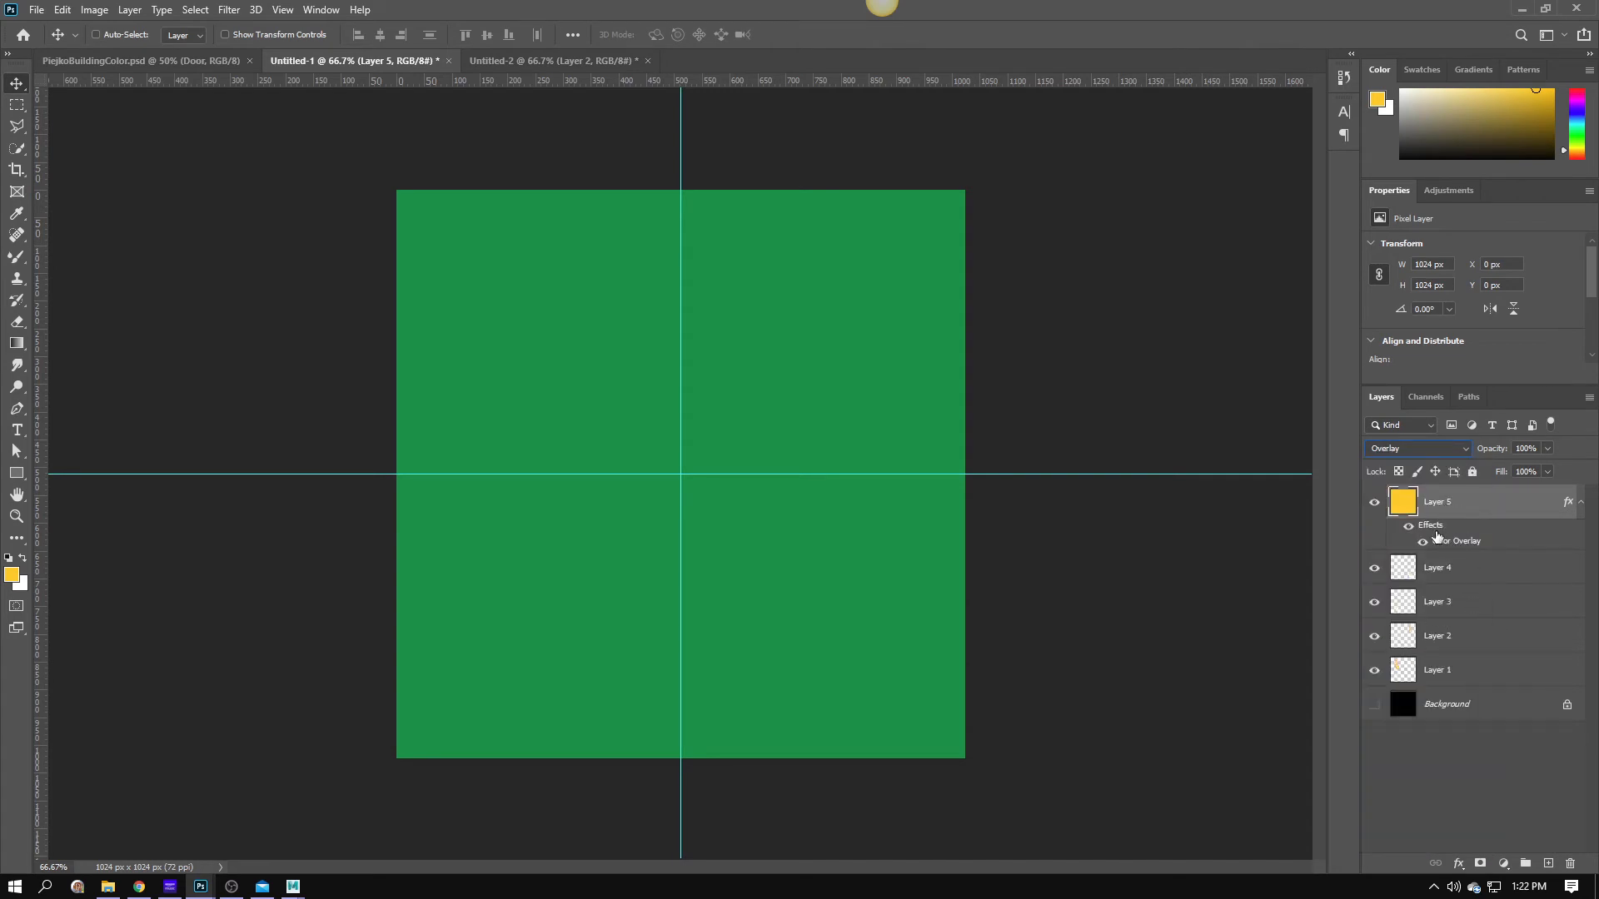
double_click(1435, 537)
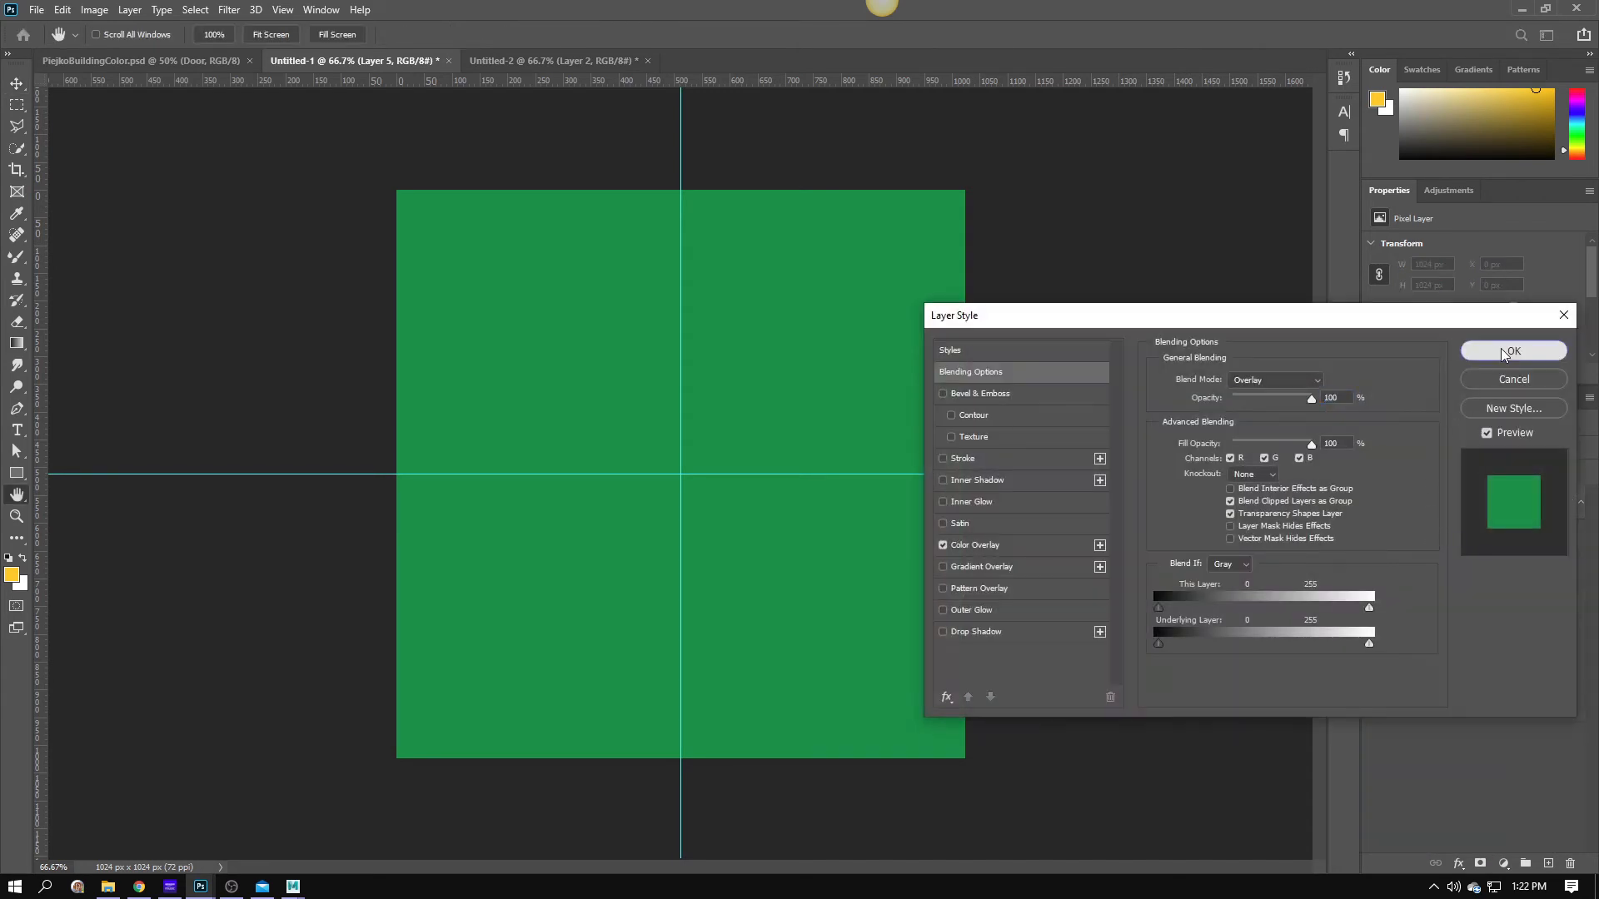
left_click(1510, 352)
Add a new empty layer directly beneath Layer 5 and merge Layer 5 down into it.
left_click(1549, 862)
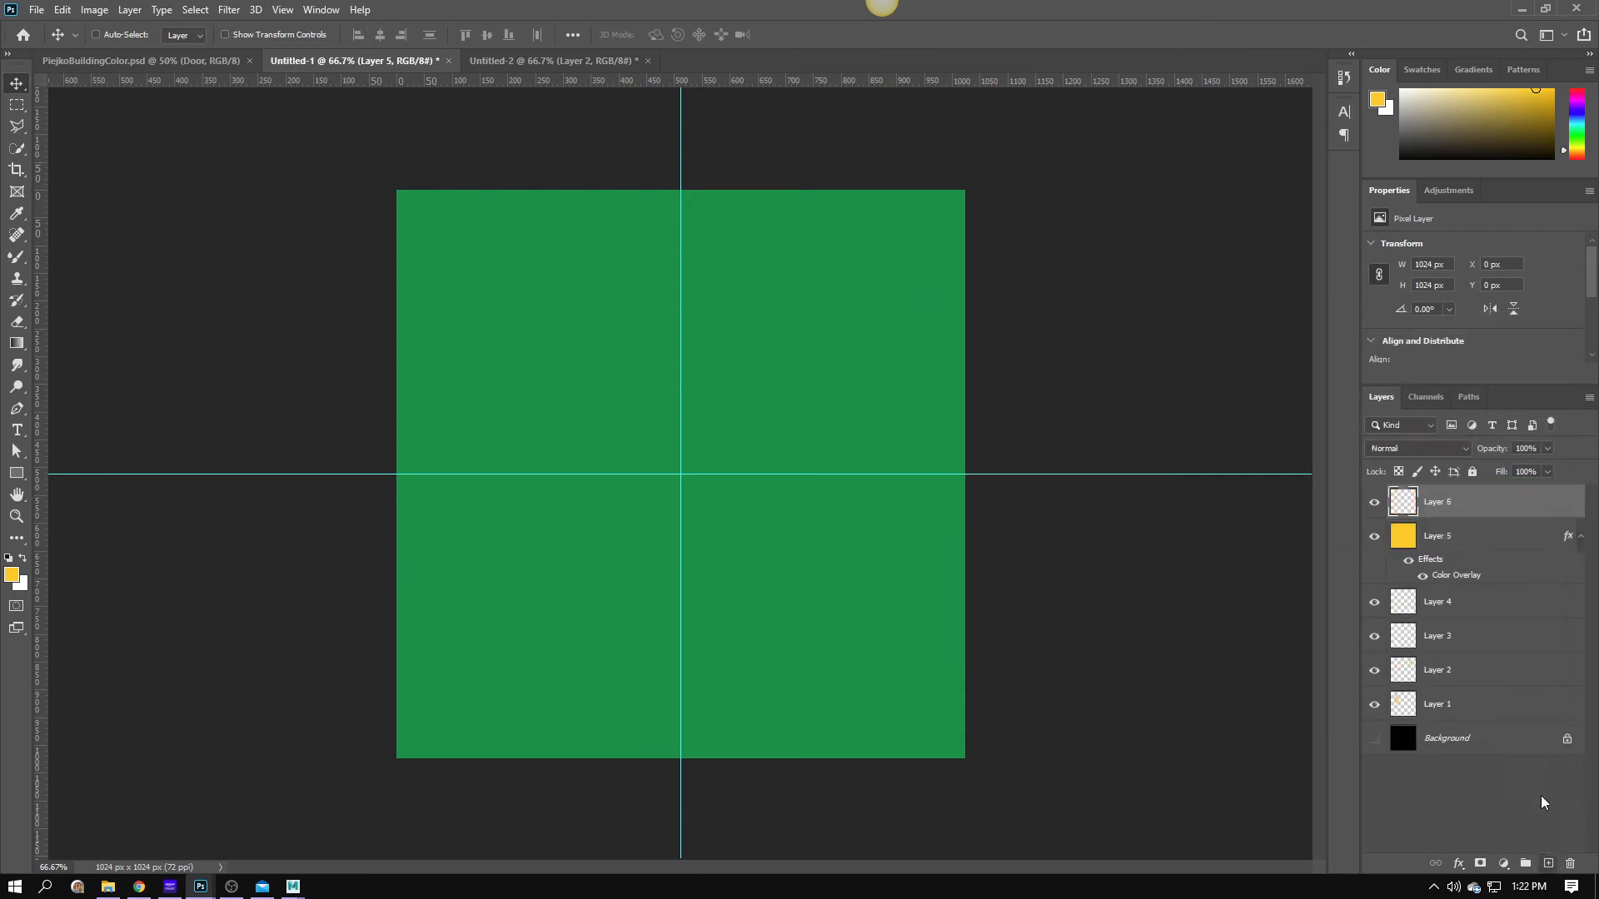
left_click_drag(1474, 510, 1487, 583)
left_click(1455, 517)
right_click(1453, 516)
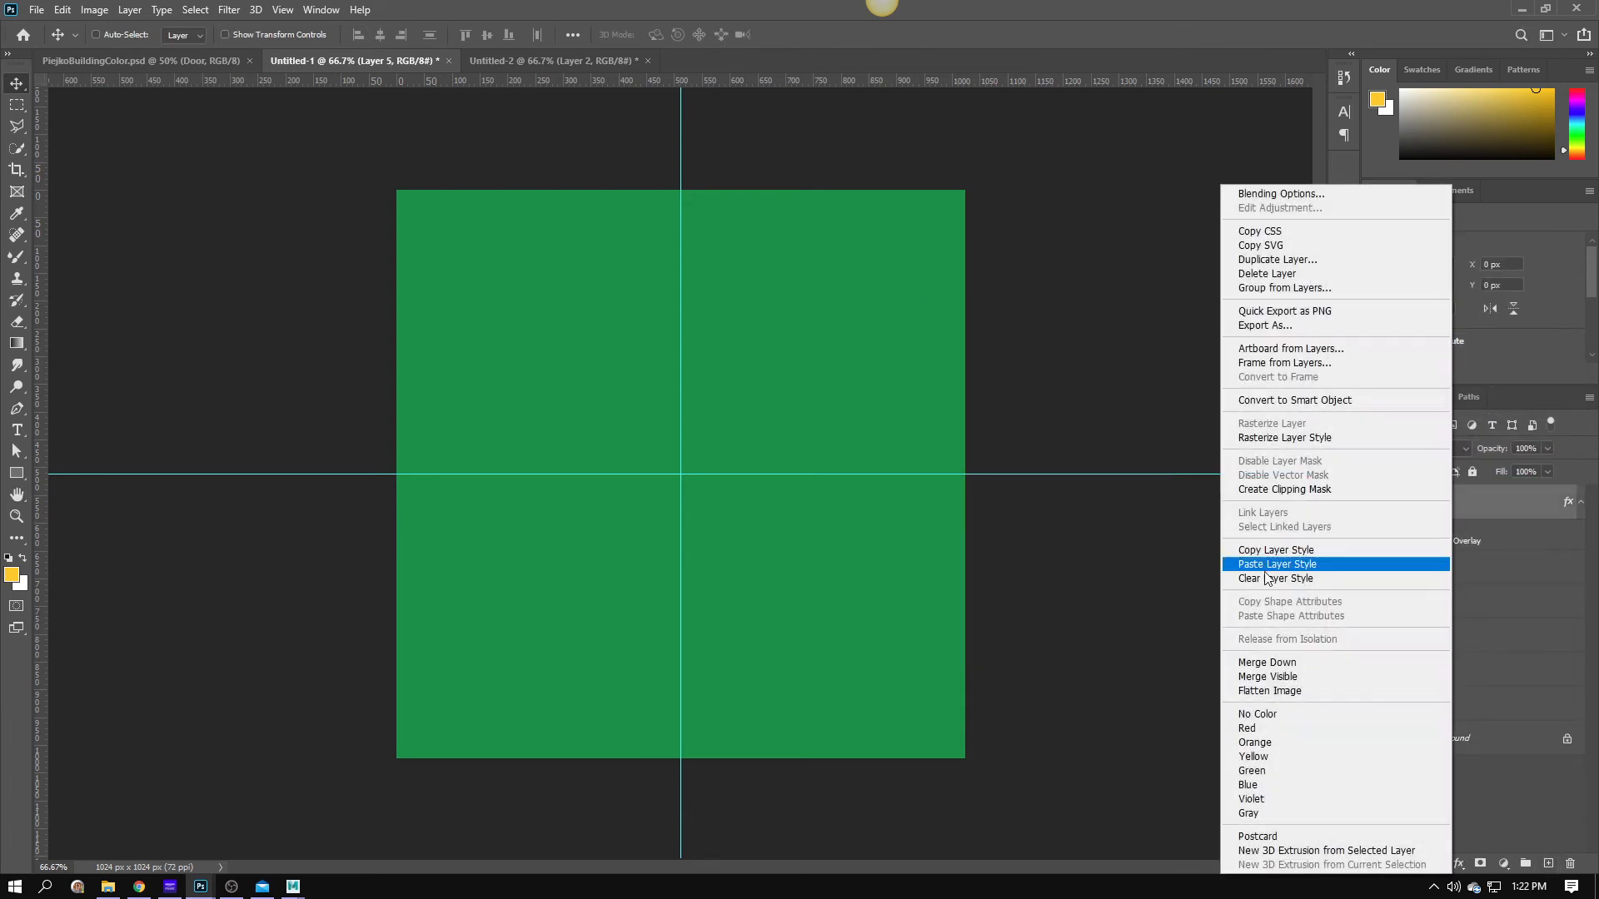
left_click(1293, 664)
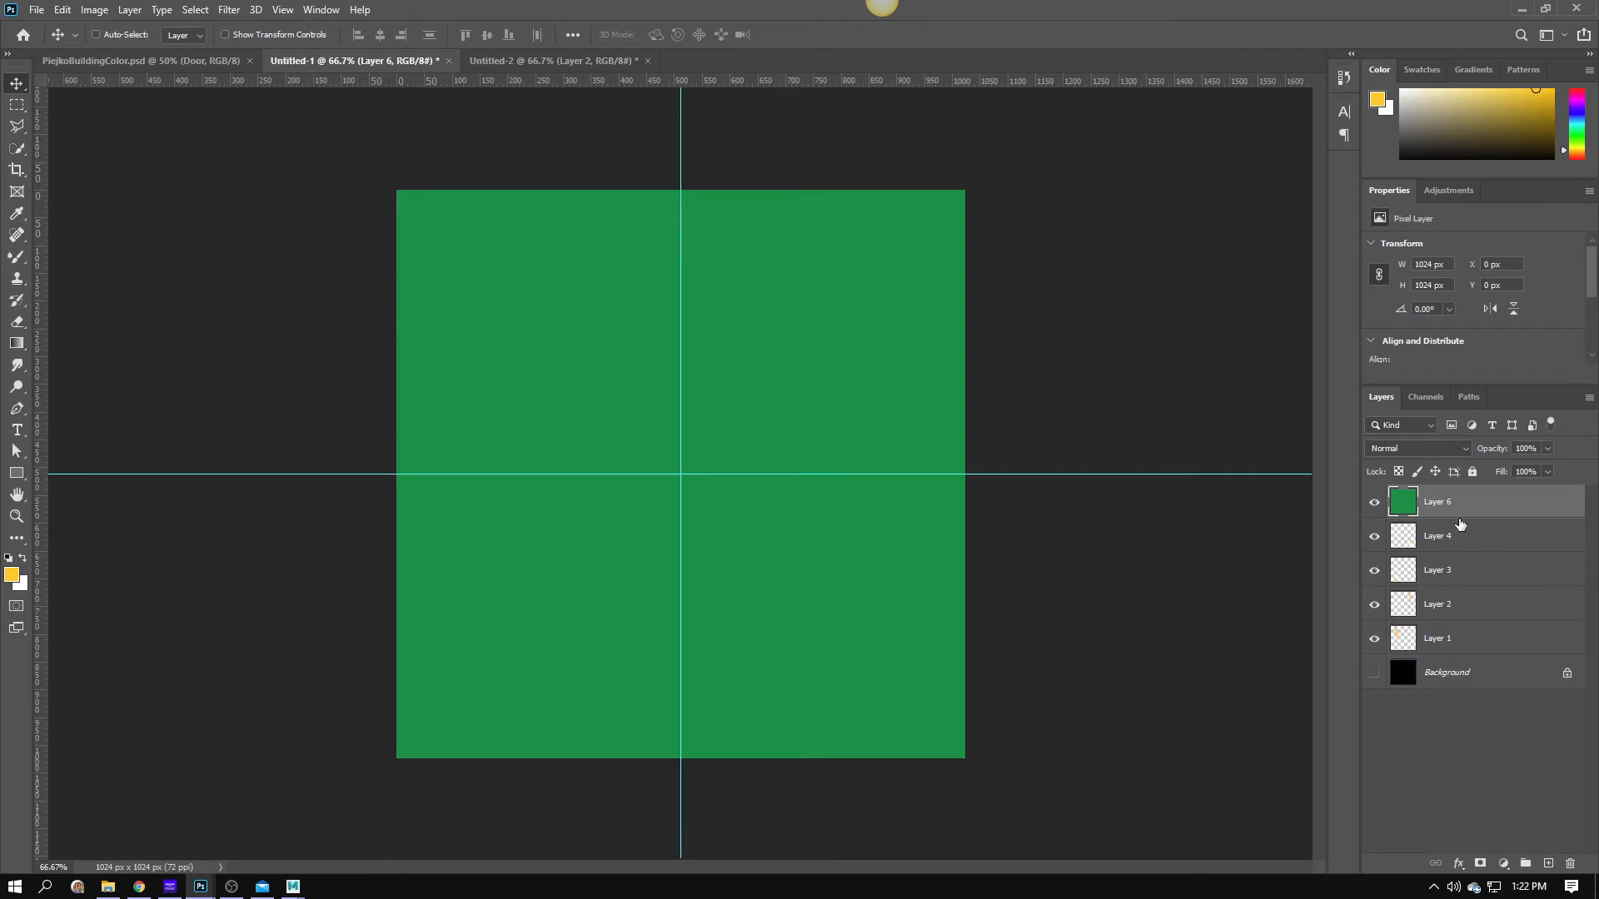
Set the green Layer 6 to Hard Light blend mode over the flames, and hide the layer.
left_click(1442, 448)
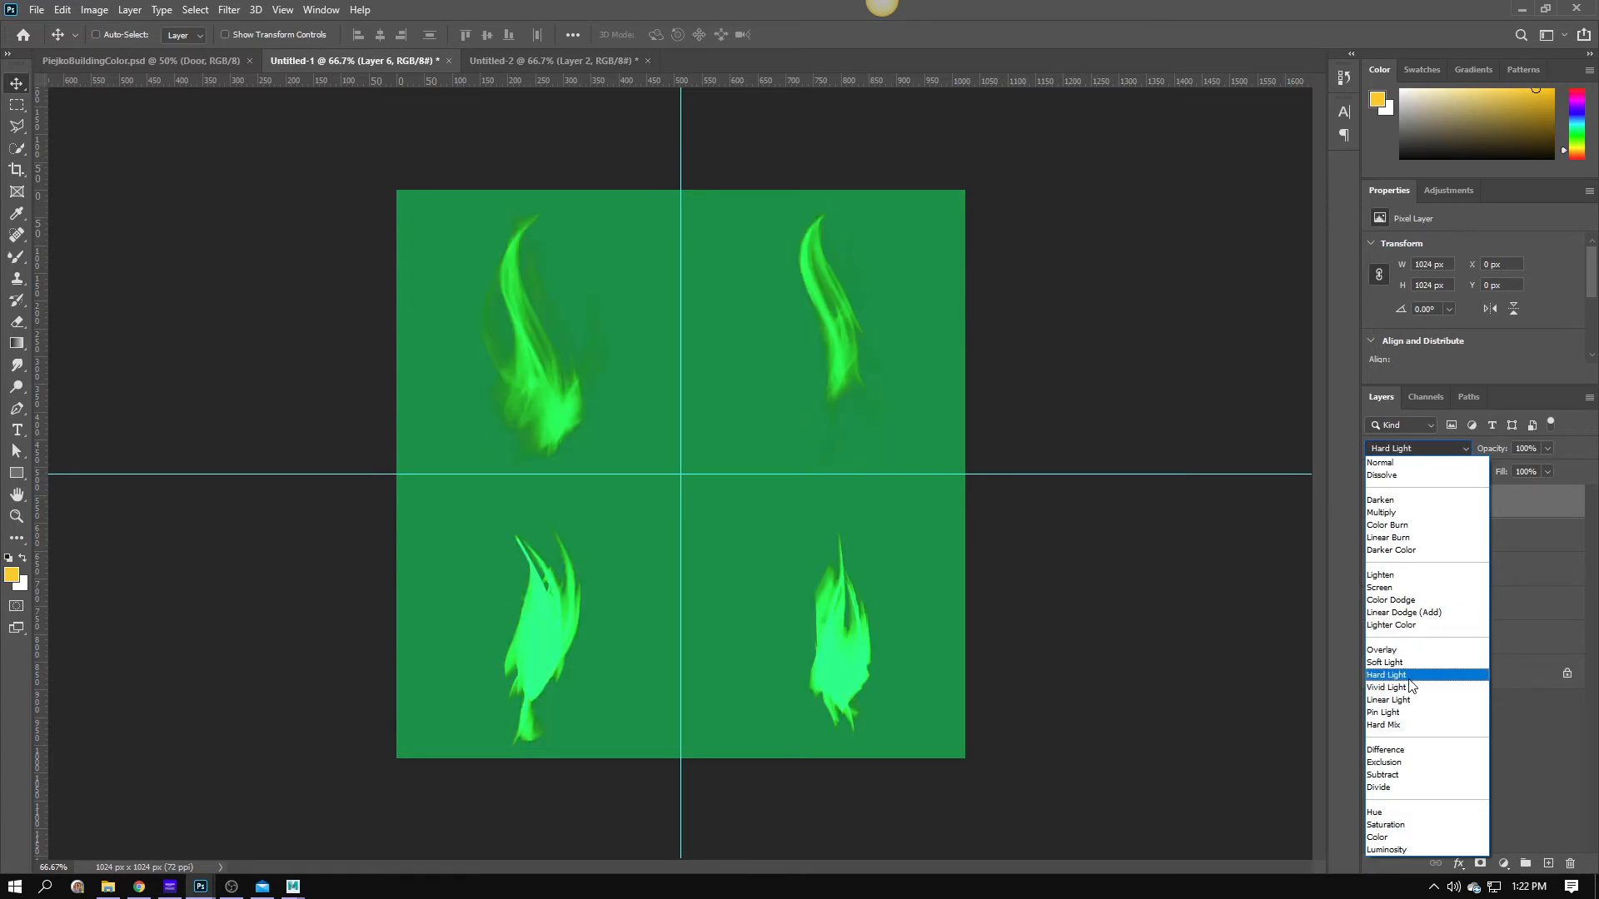
left_click(1408, 678)
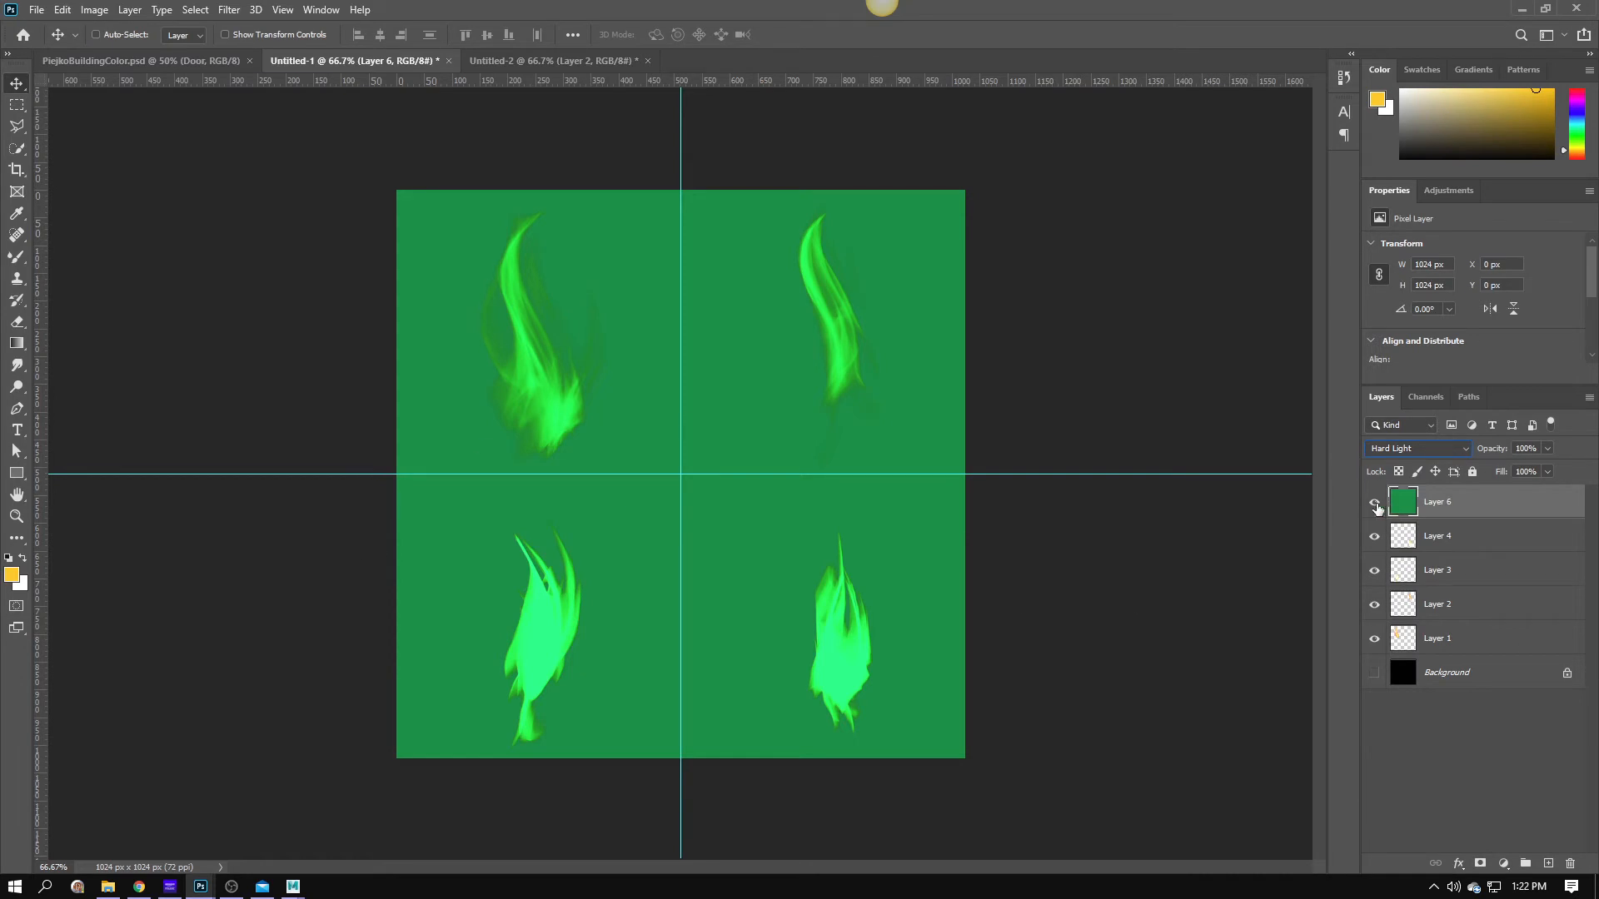
left_click(1375, 503)
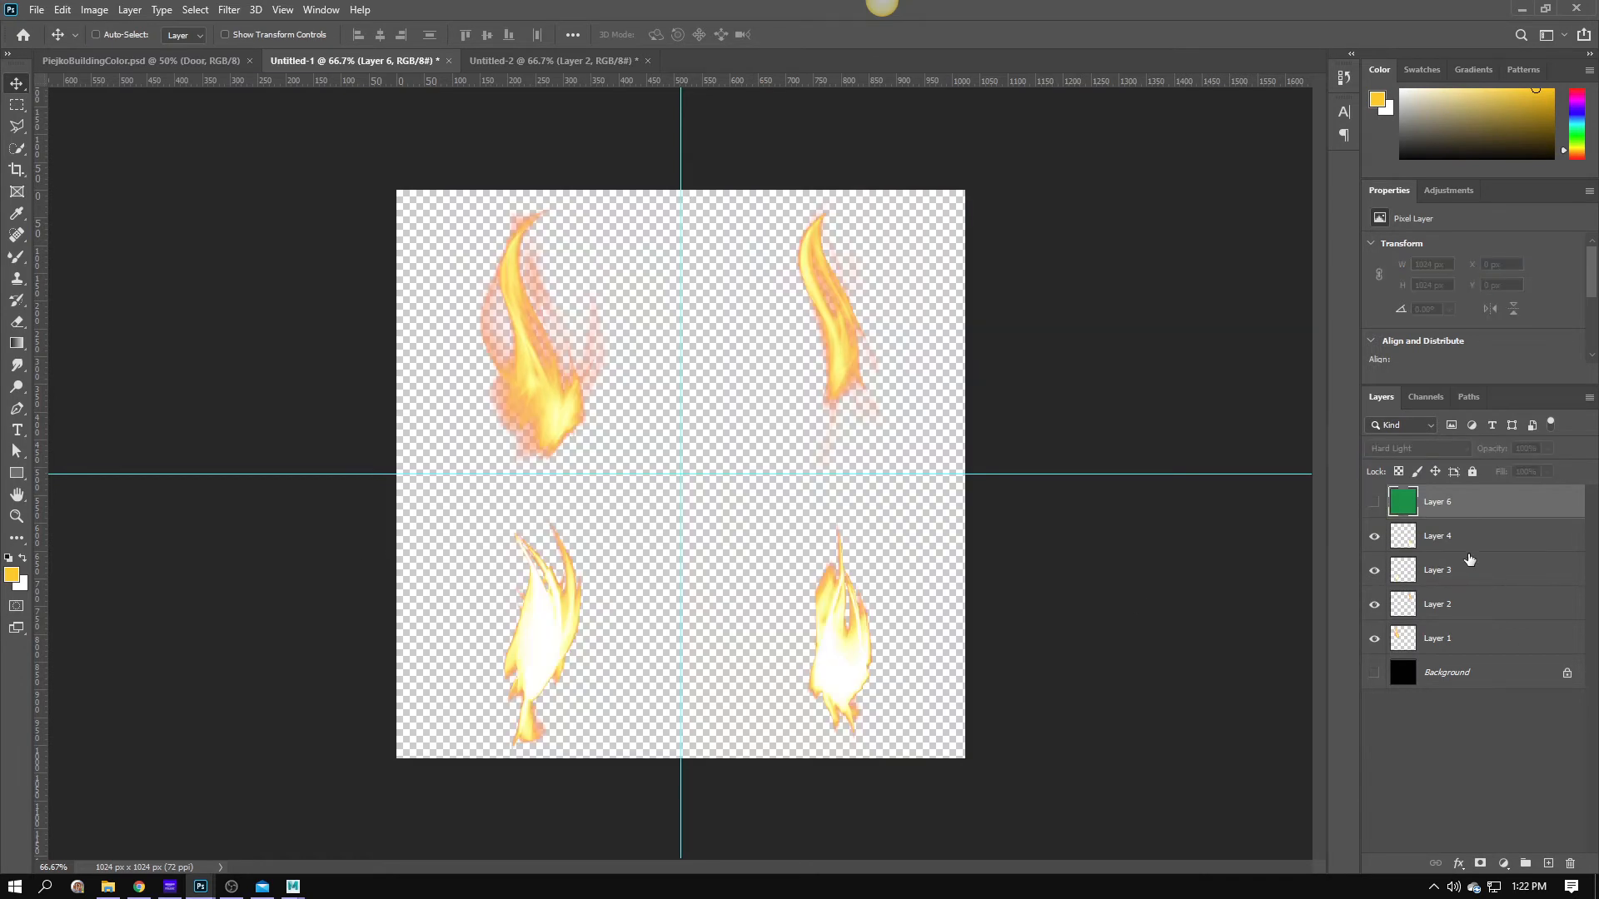
Add a green Color Overlay effect to the Layer 4 flame and set its blend mode to Overlay.
left_click(1456, 539)
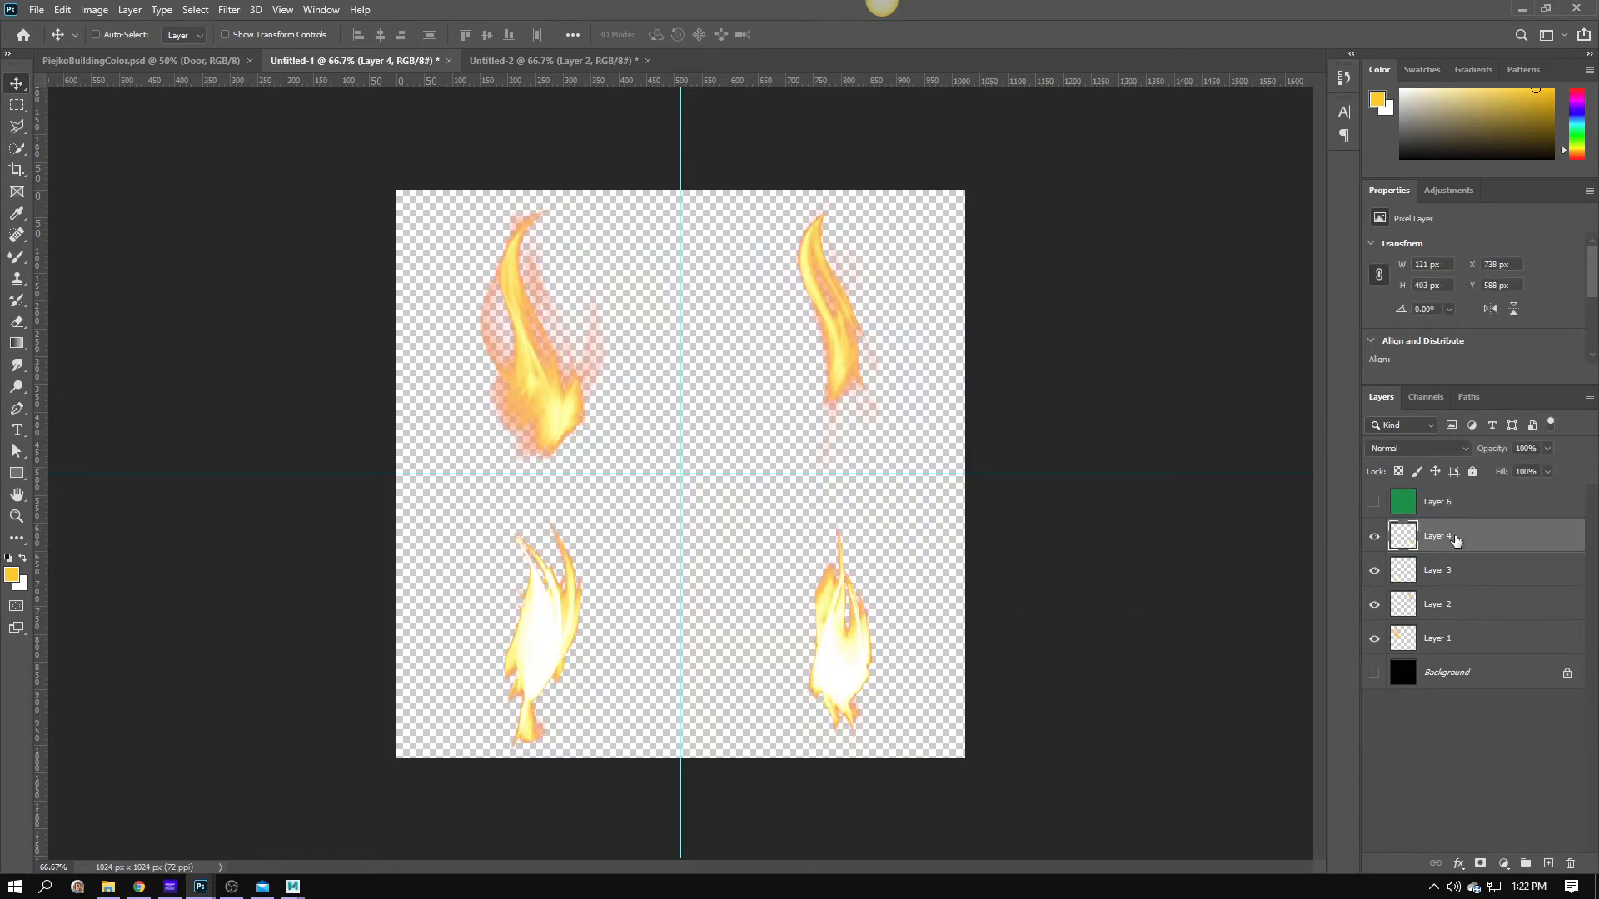
left_click(1458, 863)
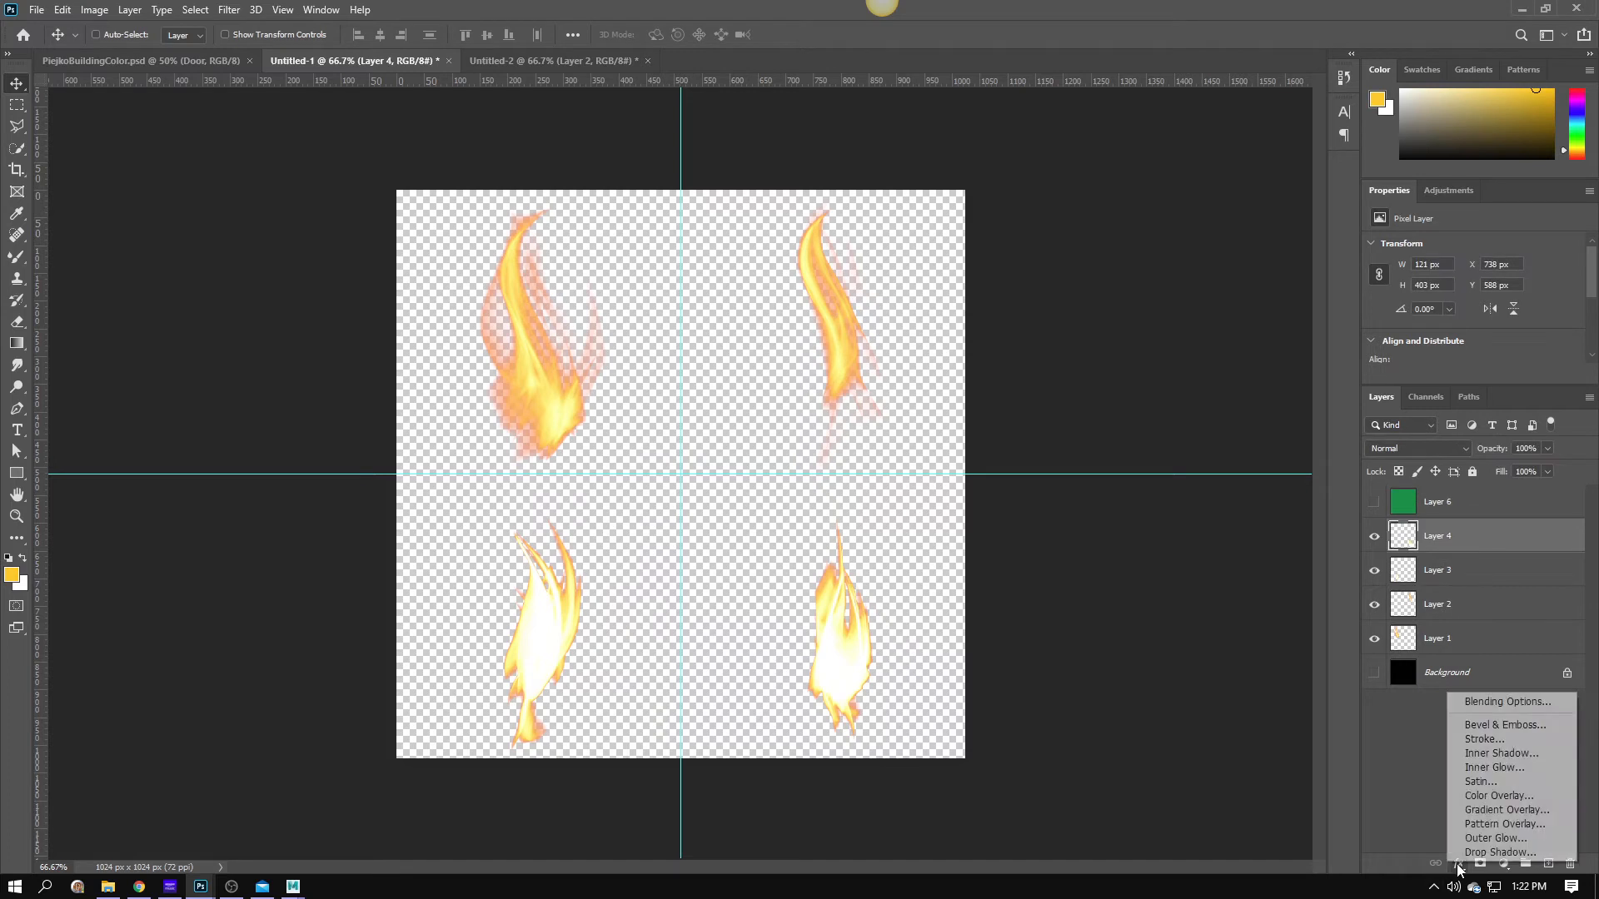
left_click(1545, 796)
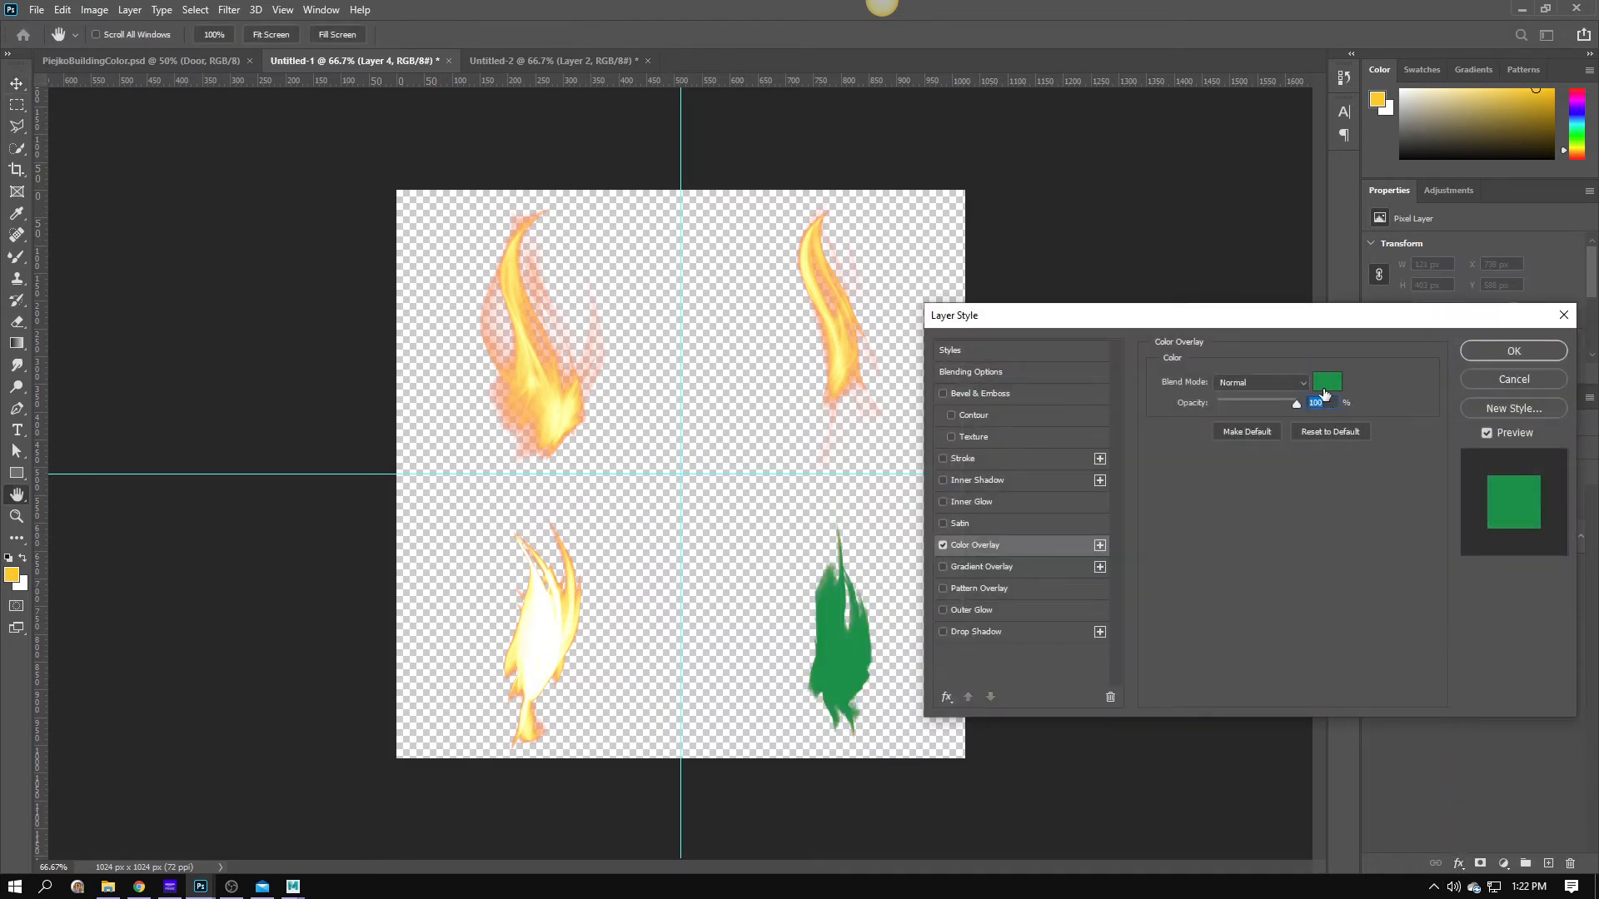
left_click(1325, 388)
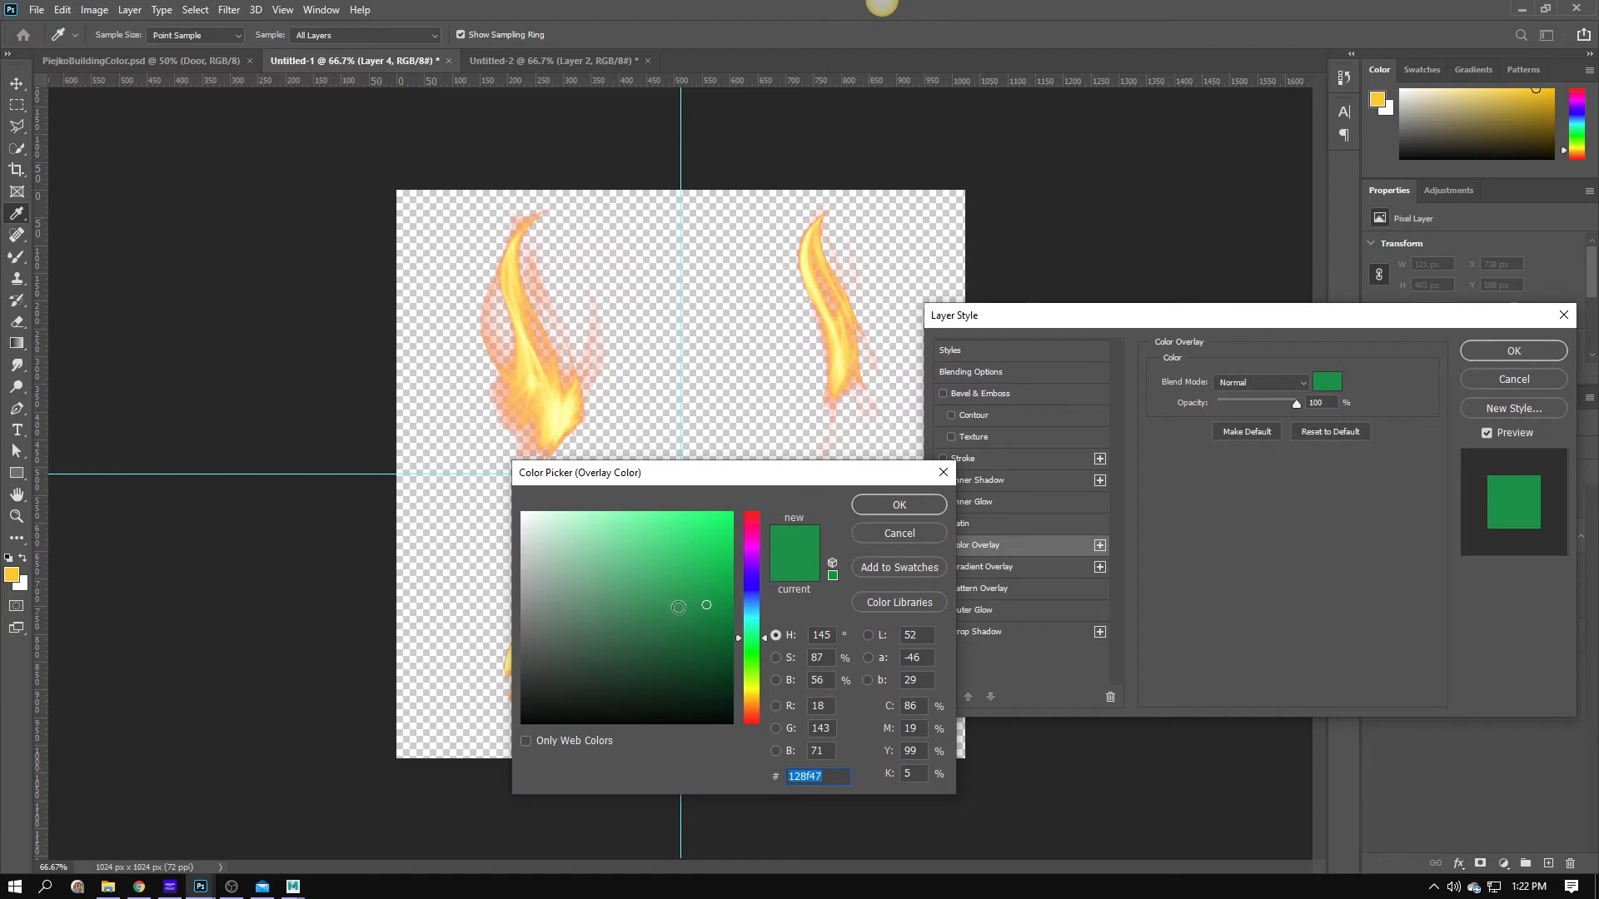
left_click(1257, 383)
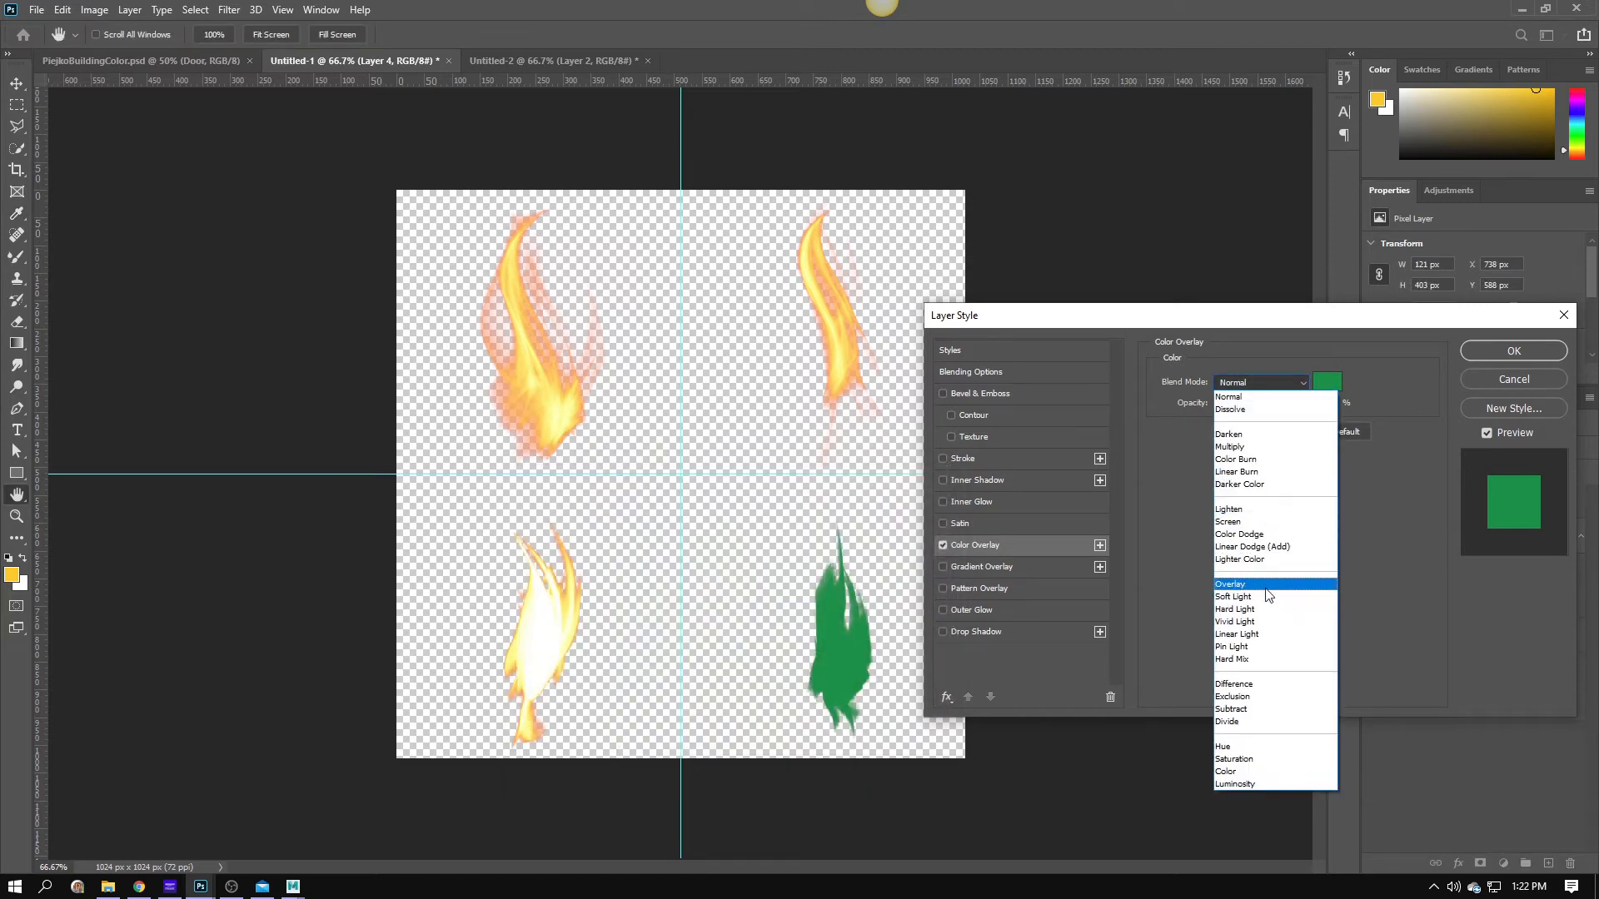
left_click(1265, 584)
Try neighbouring blend modes such as Linear Light and Lighter Color on the flame's overlay, settle on Hard Light and lower its opacity to 36%.
key("Down")
key("Down")
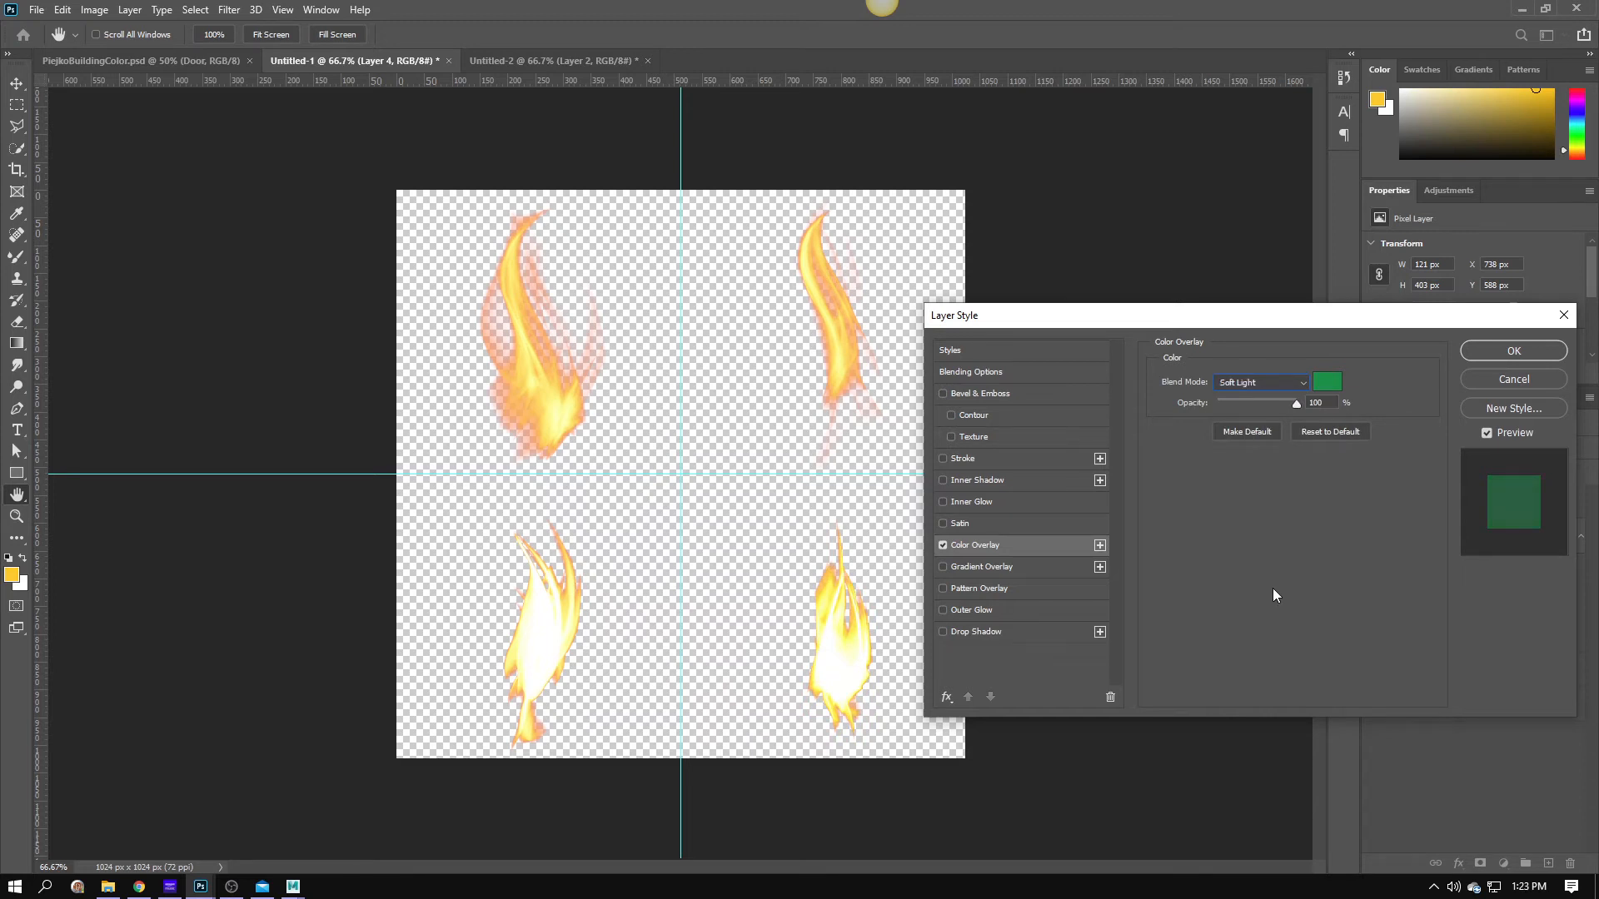
key("Down")
key("Down")
key("Down")
key("Down")
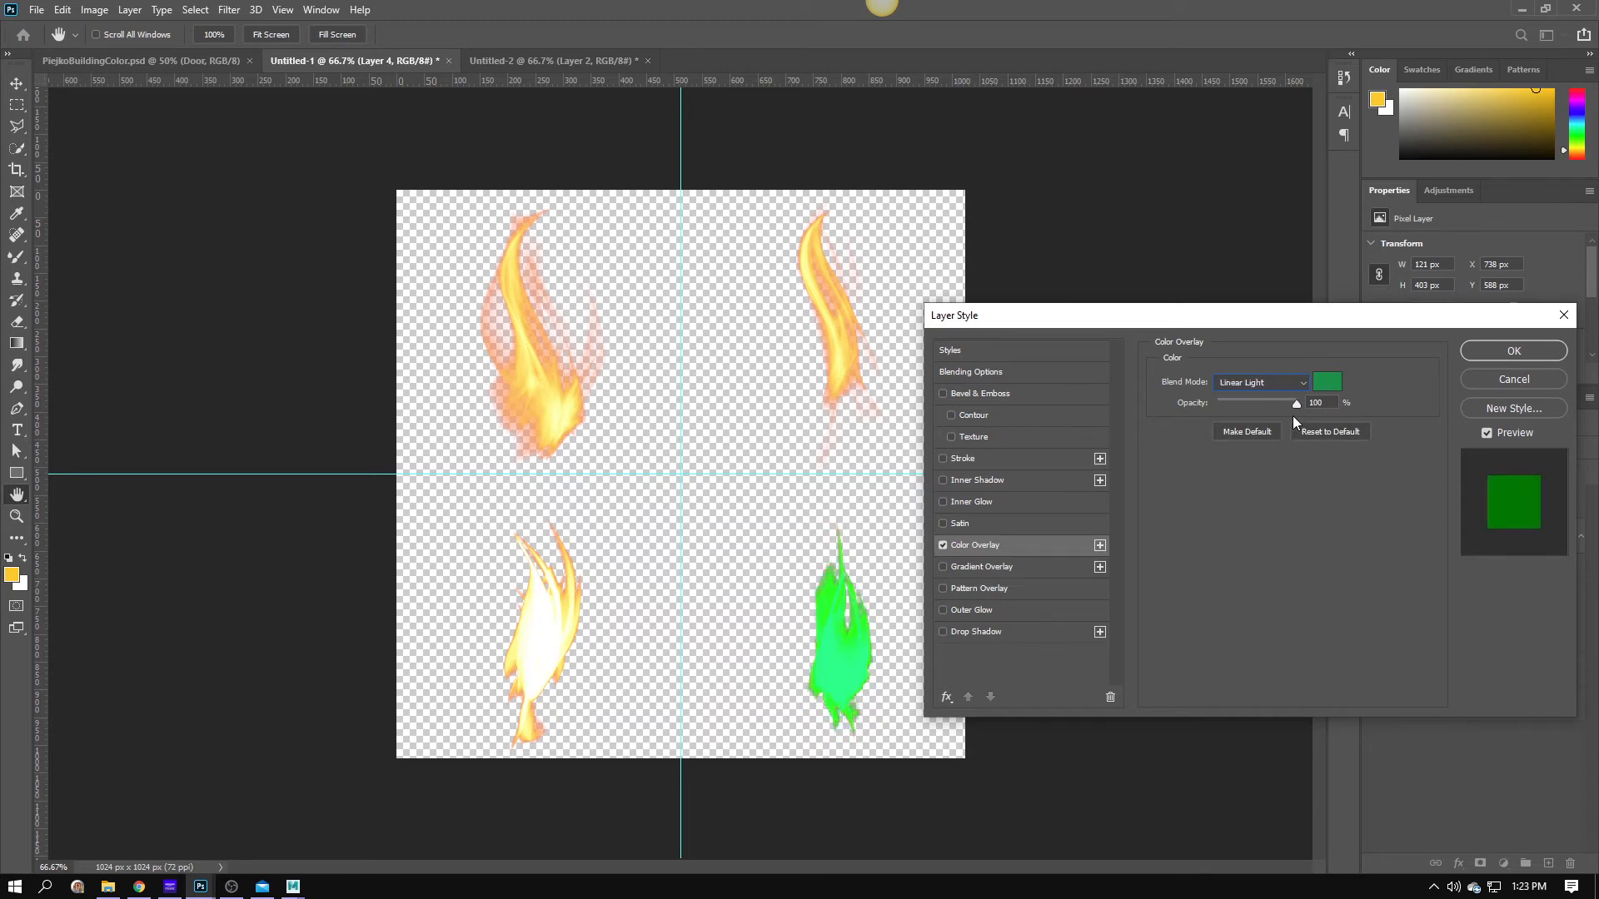
key("Up")
key("Up")
key("Up")
key("Up")
key("Up")
key("Up")
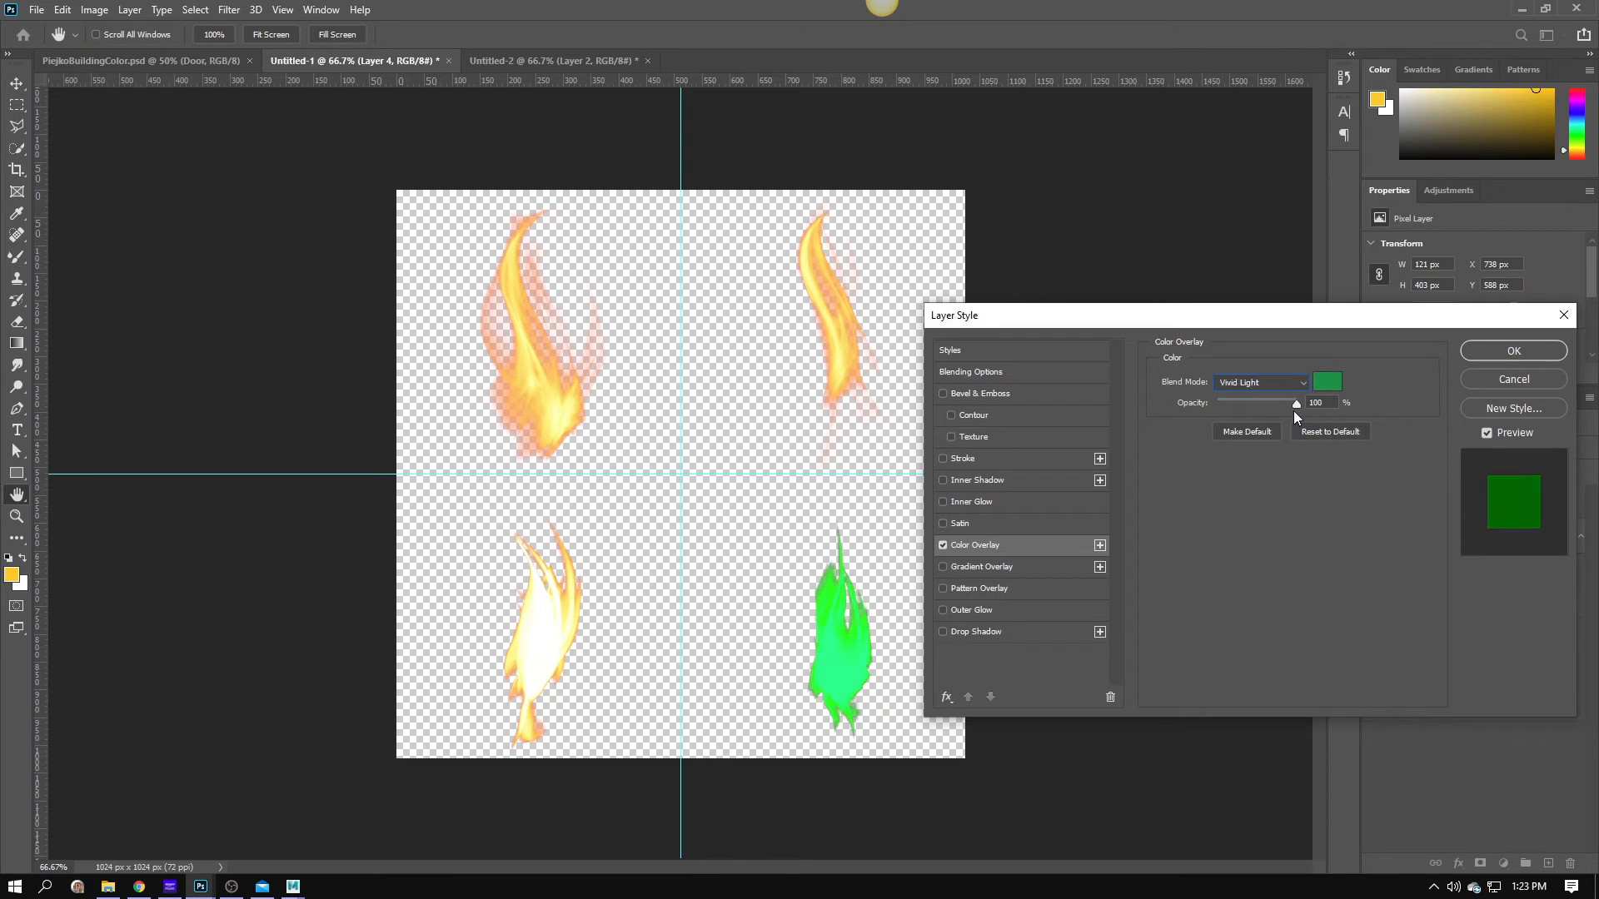
key("Down")
key("Down")
key("Down")
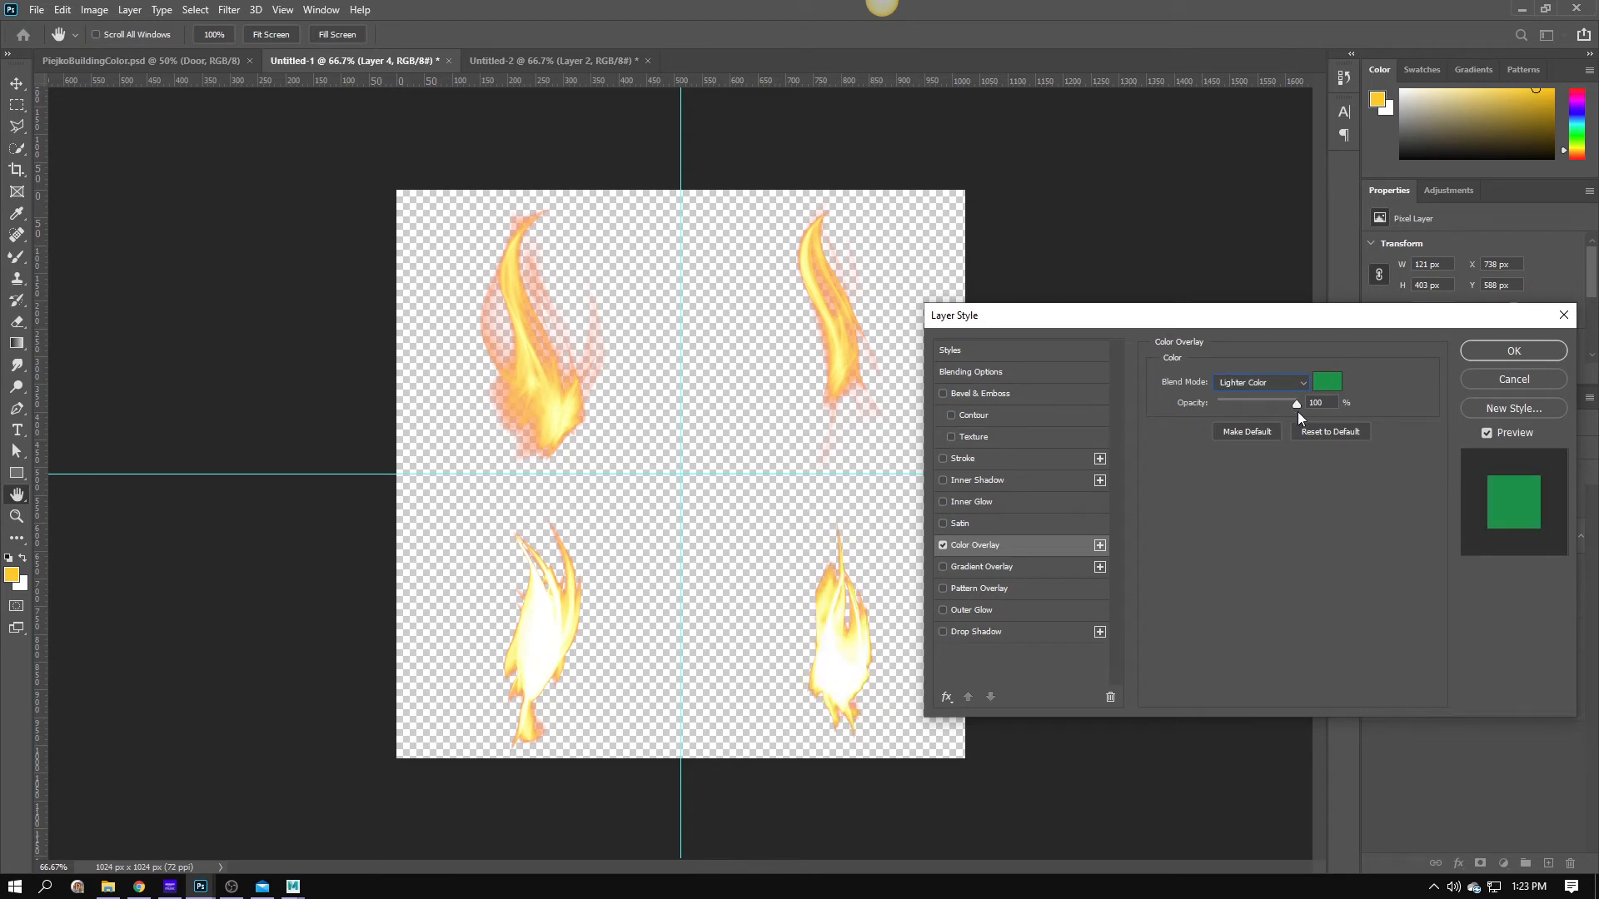
key("Up")
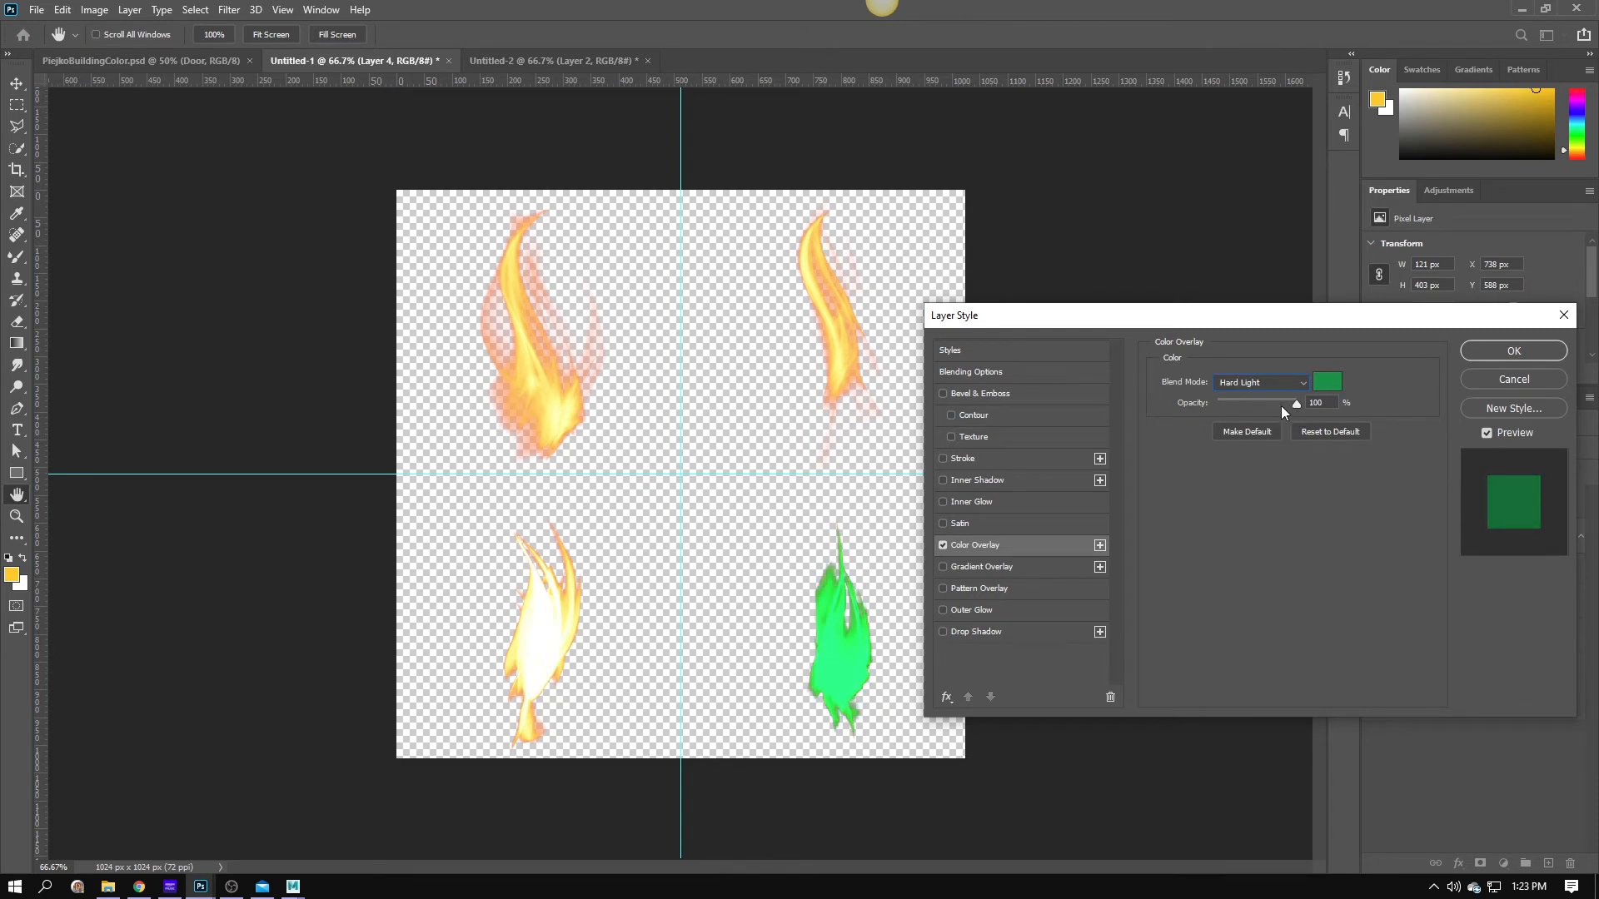
left_click_drag(1281, 406, 1261, 403)
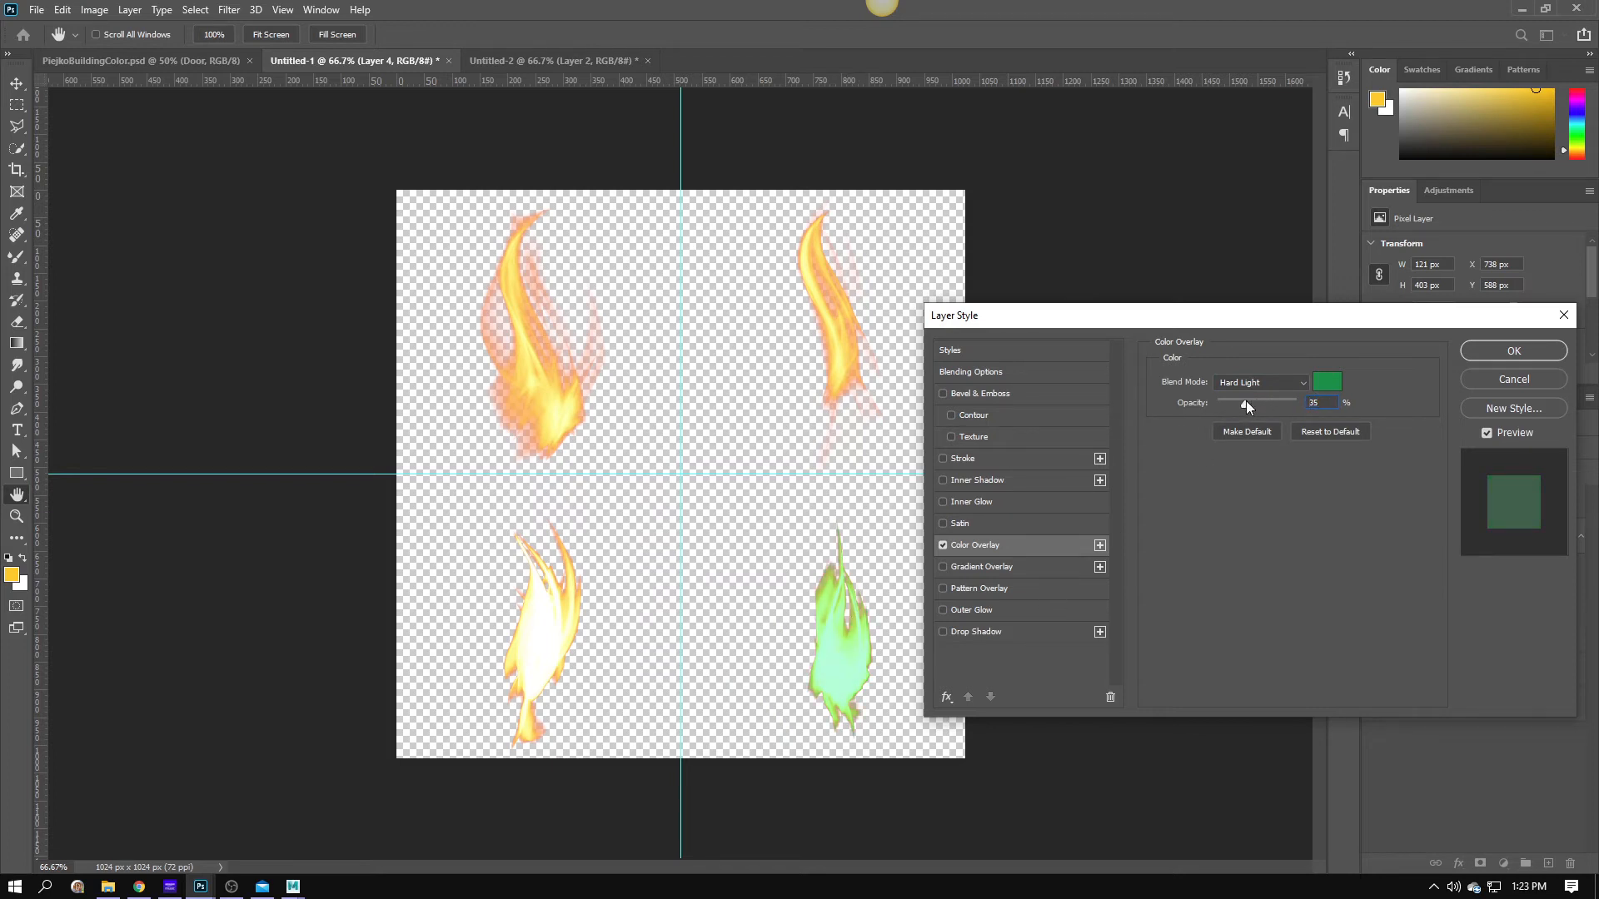
Try the overlay blend modes from Linear Light through Difference, Divide and Hue to Luminosity on the Layer 4 flame.
left_click(1257, 383)
left_click(1262, 633)
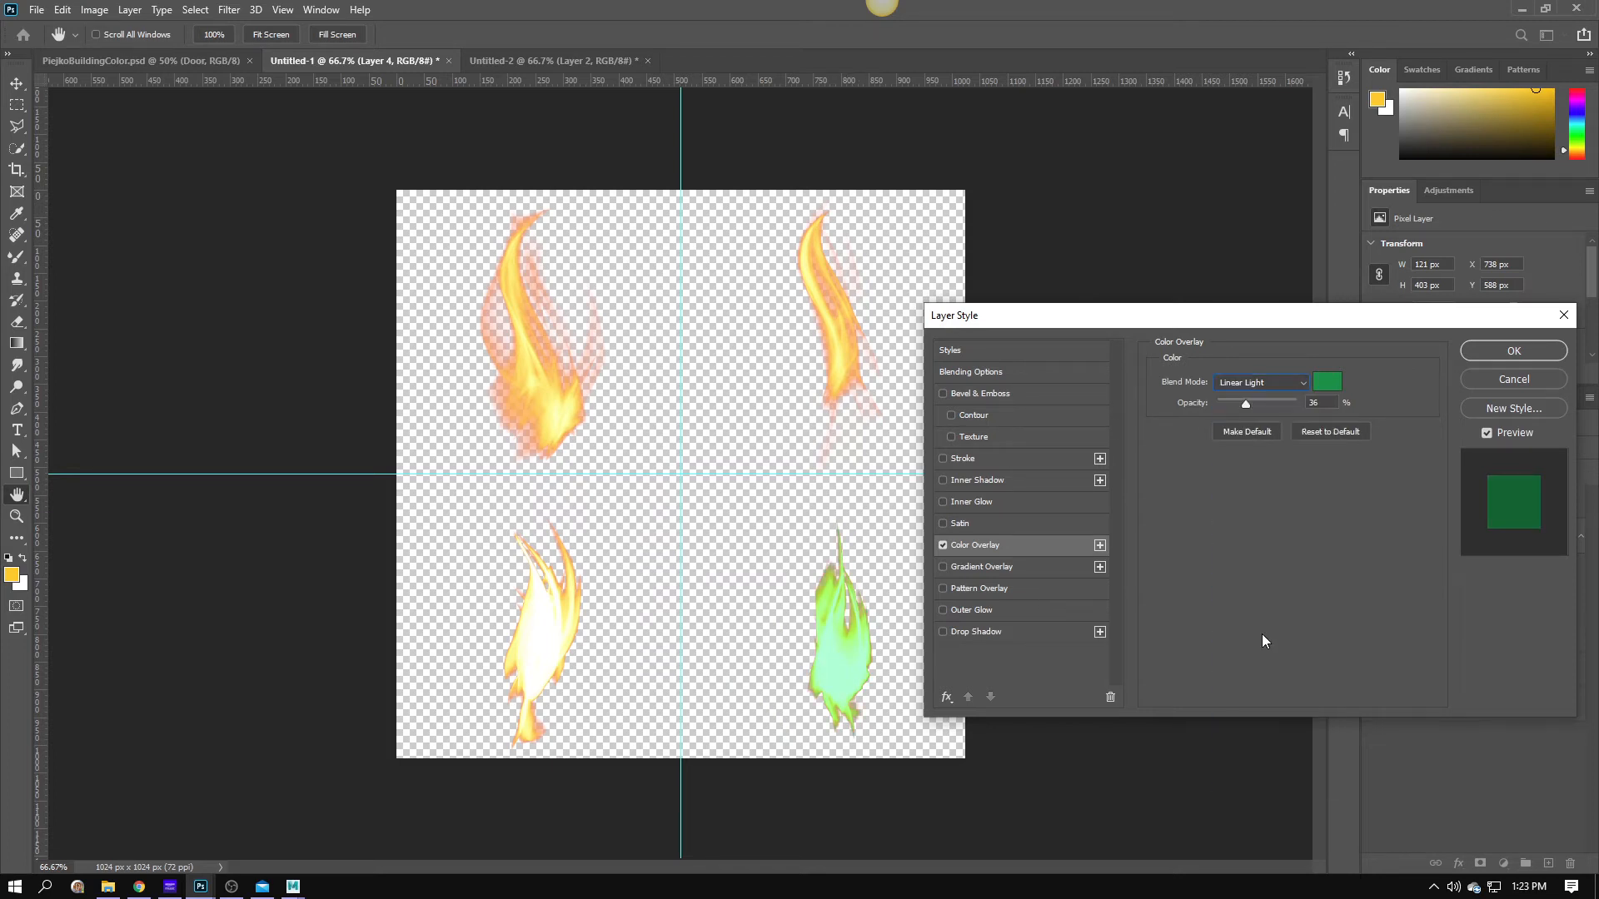
key("Down")
key("Down")
key("Down")
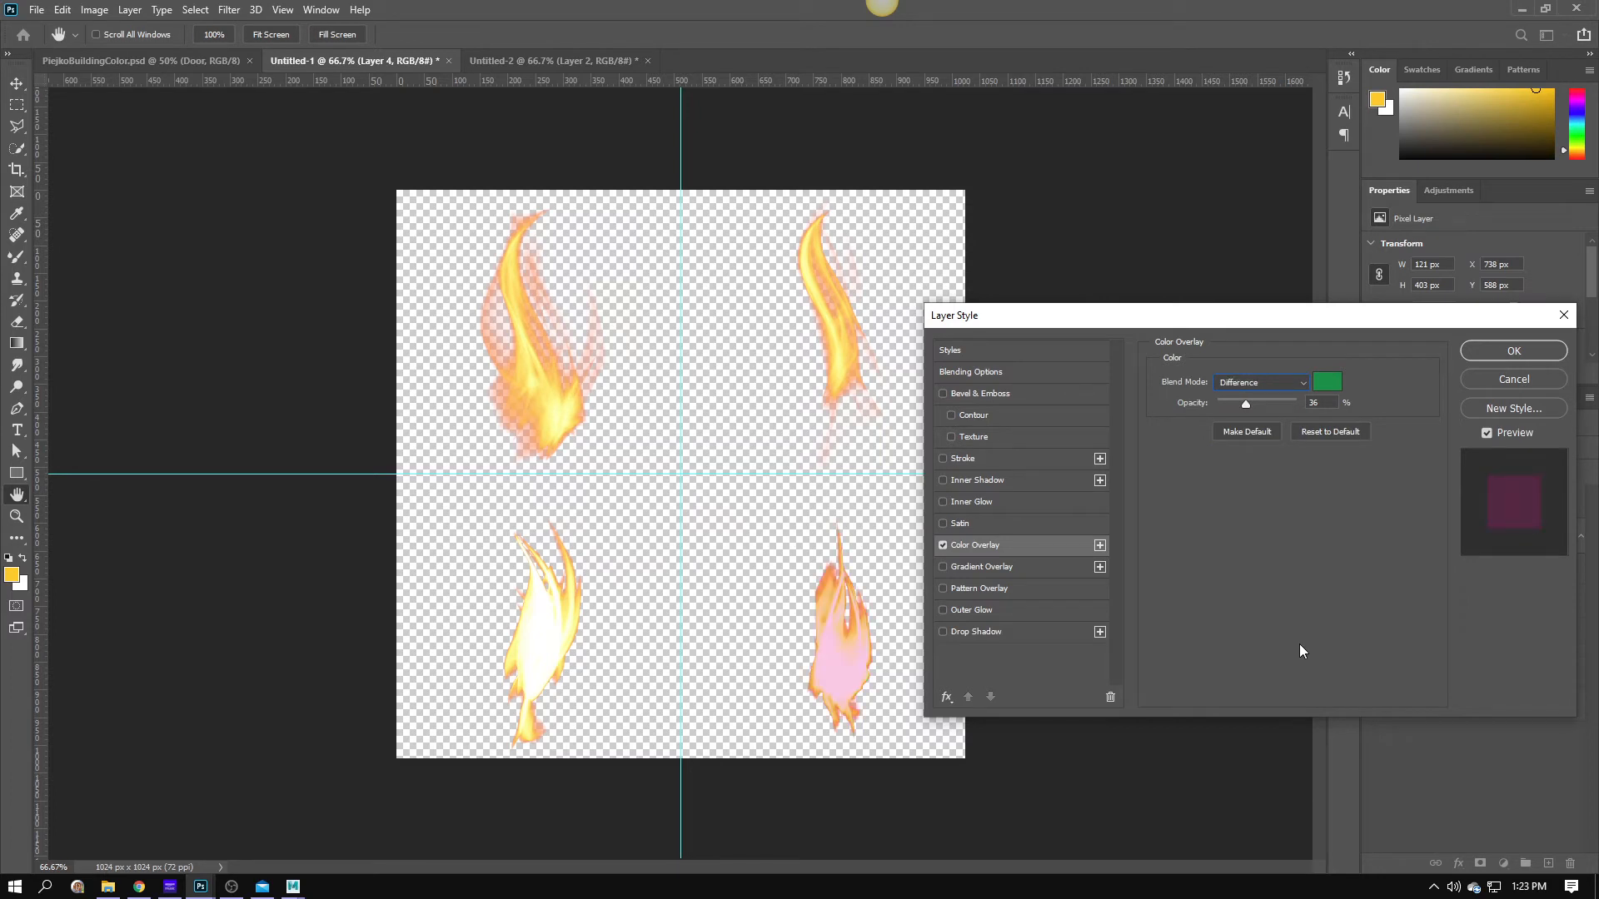
key("Down")
key("Down")
key("Down")
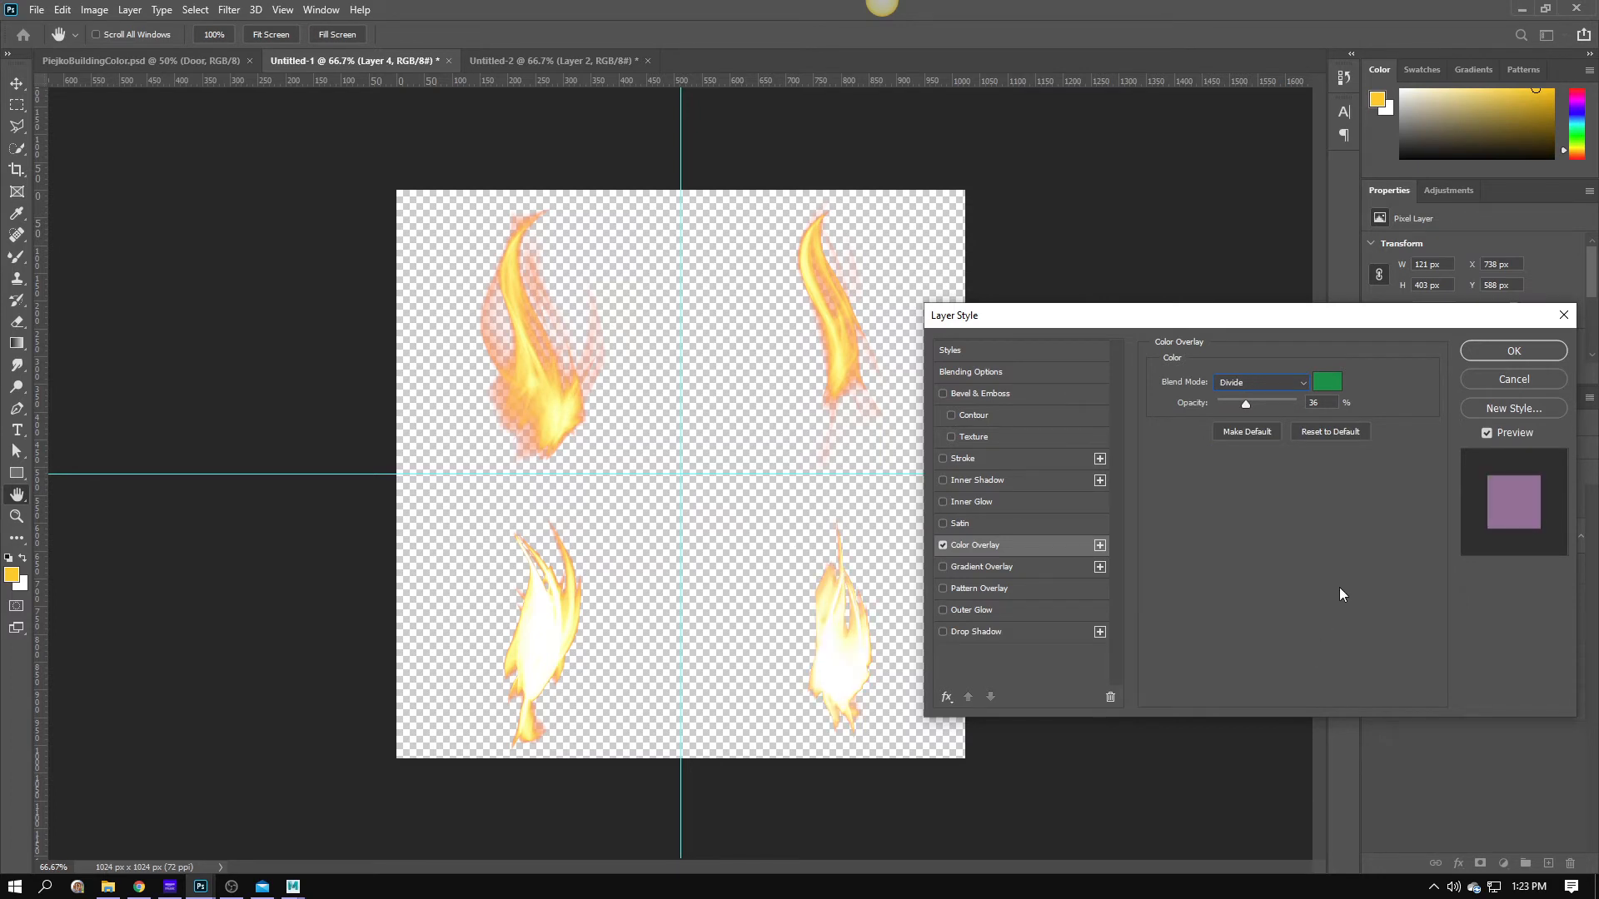
key("Down")
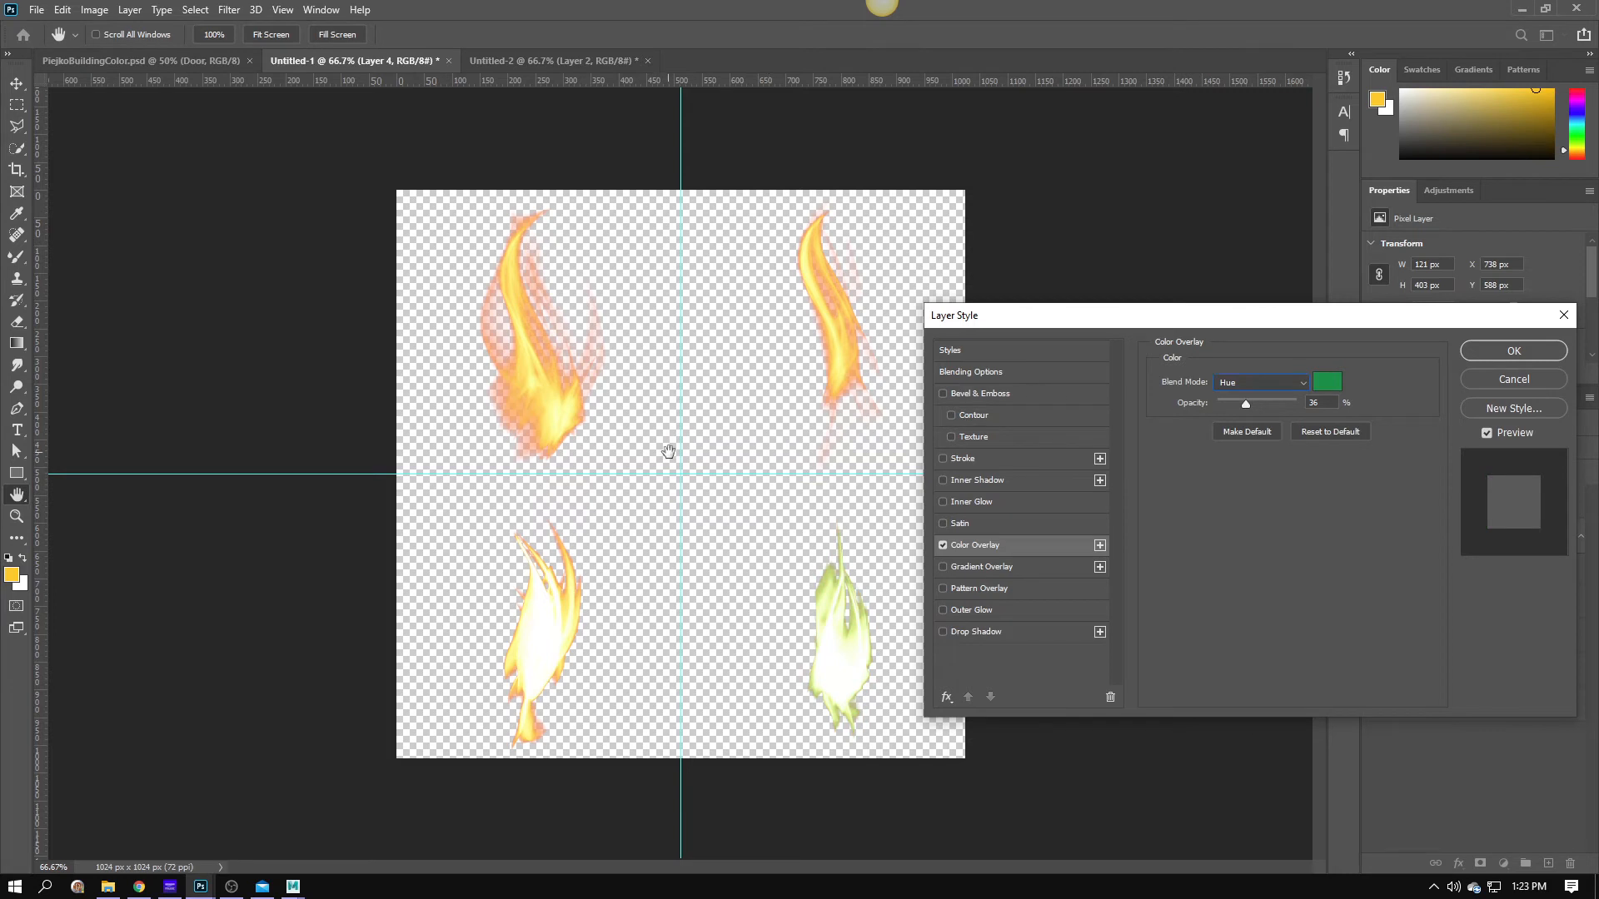
key("Down")
key("Down")
key("Down")
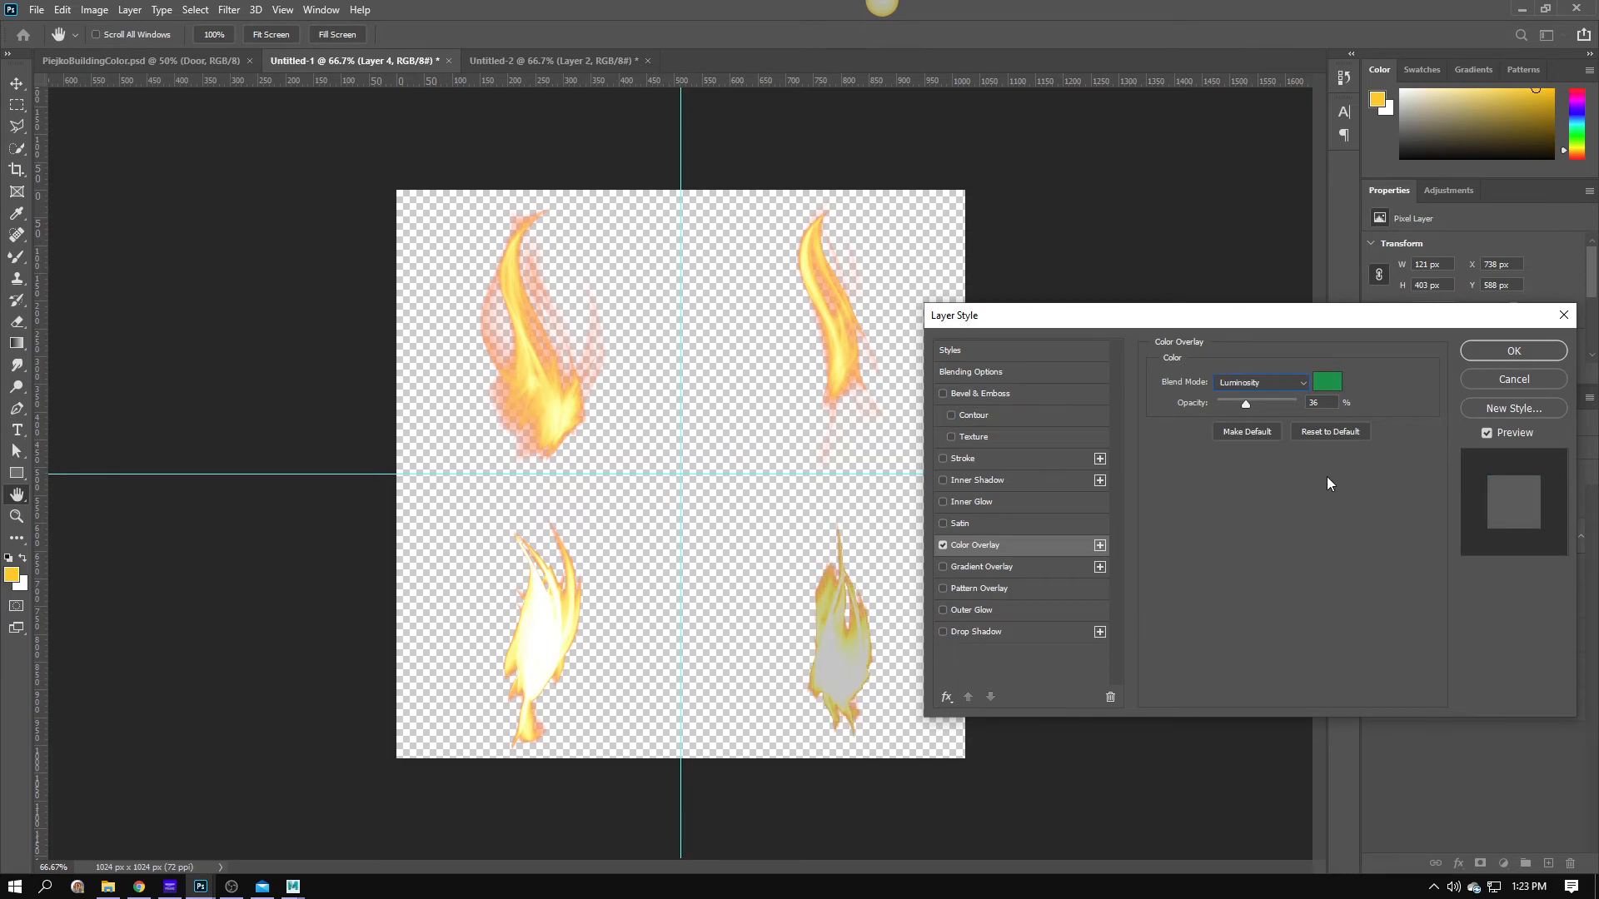
Try the Layer 4 flame's overlay blend modes from Luminosity back through Difference to Hard Light.
key("Up")
key("Up")
key("Up")
key("Up")
key("Up")
key("Up")
key("Up")
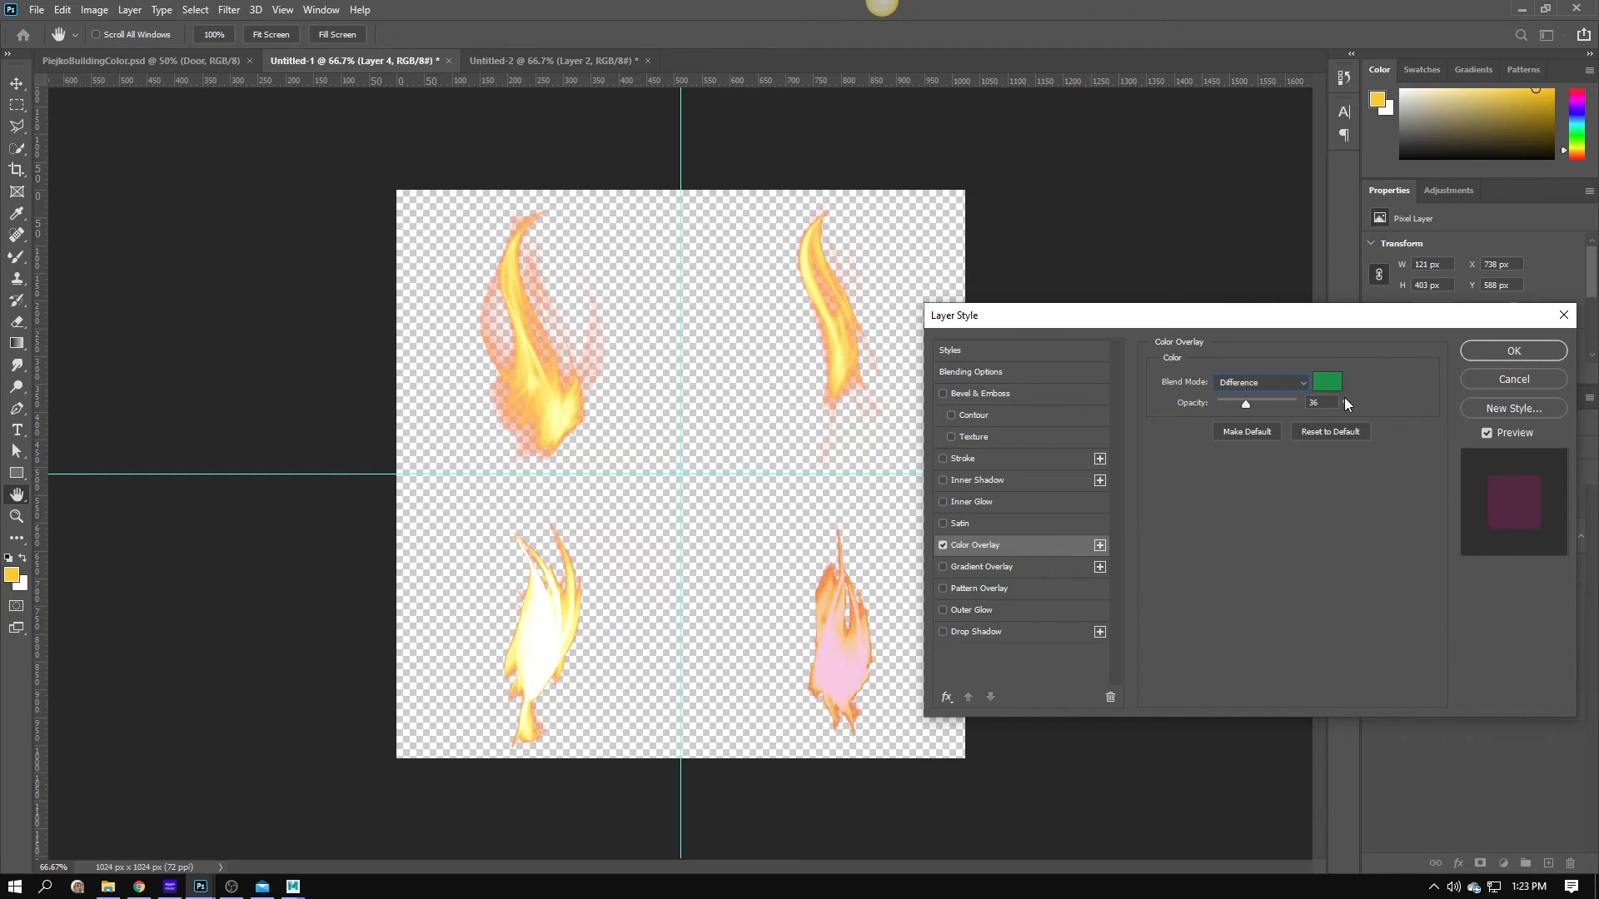
key("Up")
key("Up")
key("Up")
key("Up")
key("Up")
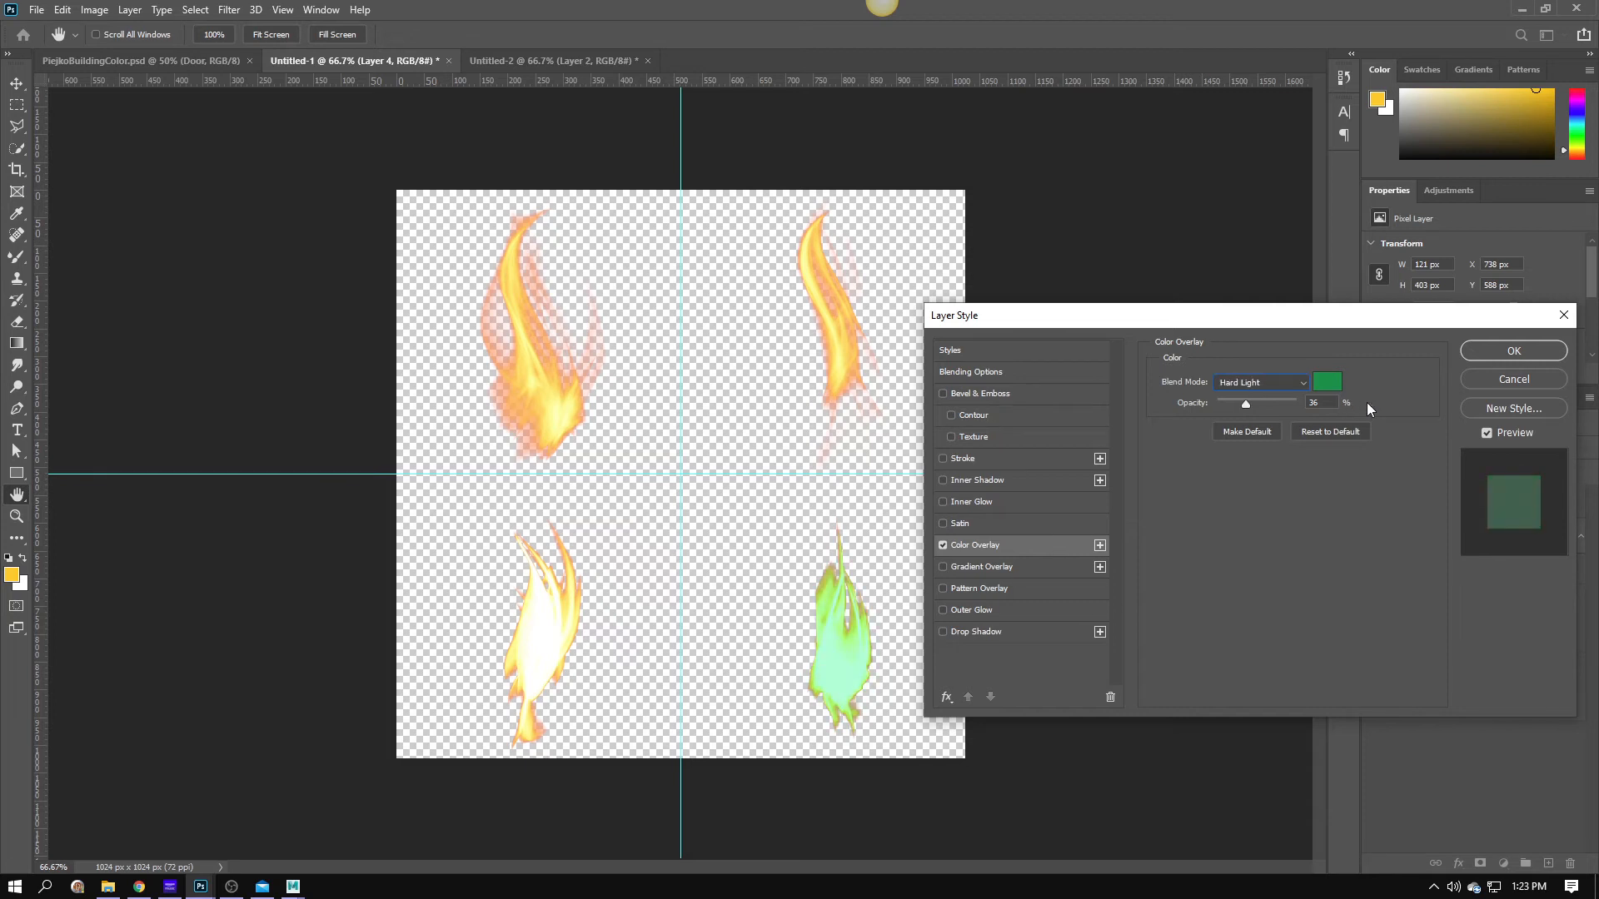
Try the flame's color overlay in Overlay mode with opacity raised to 97%, and discard the effect.
key("Up")
key("Up")
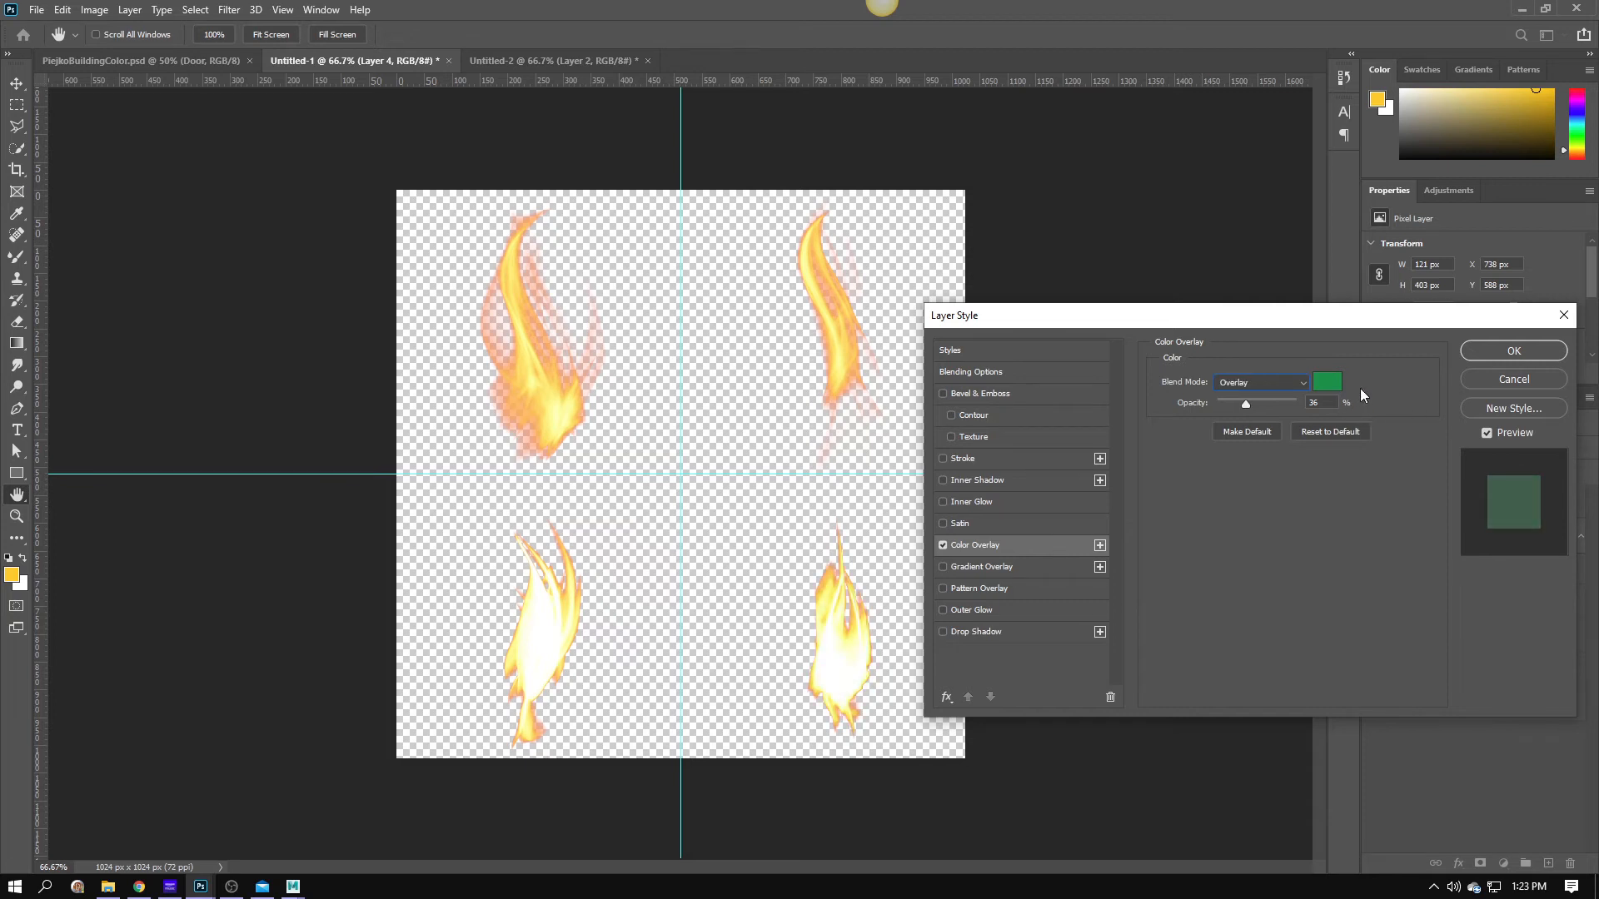
left_click(1293, 404)
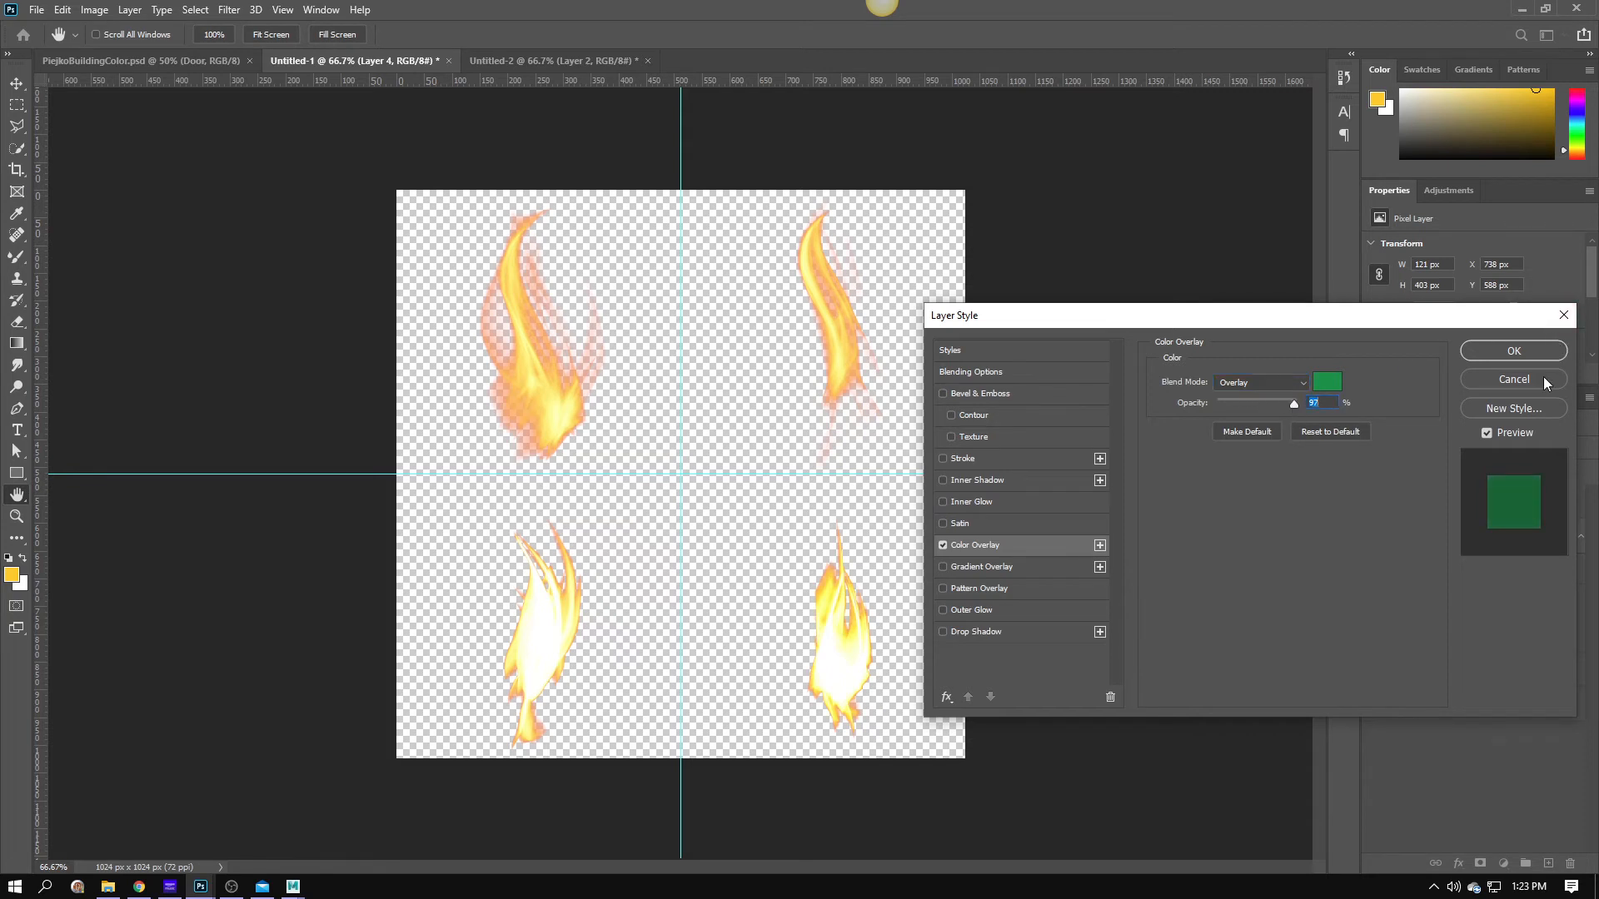
left_click(1514, 379)
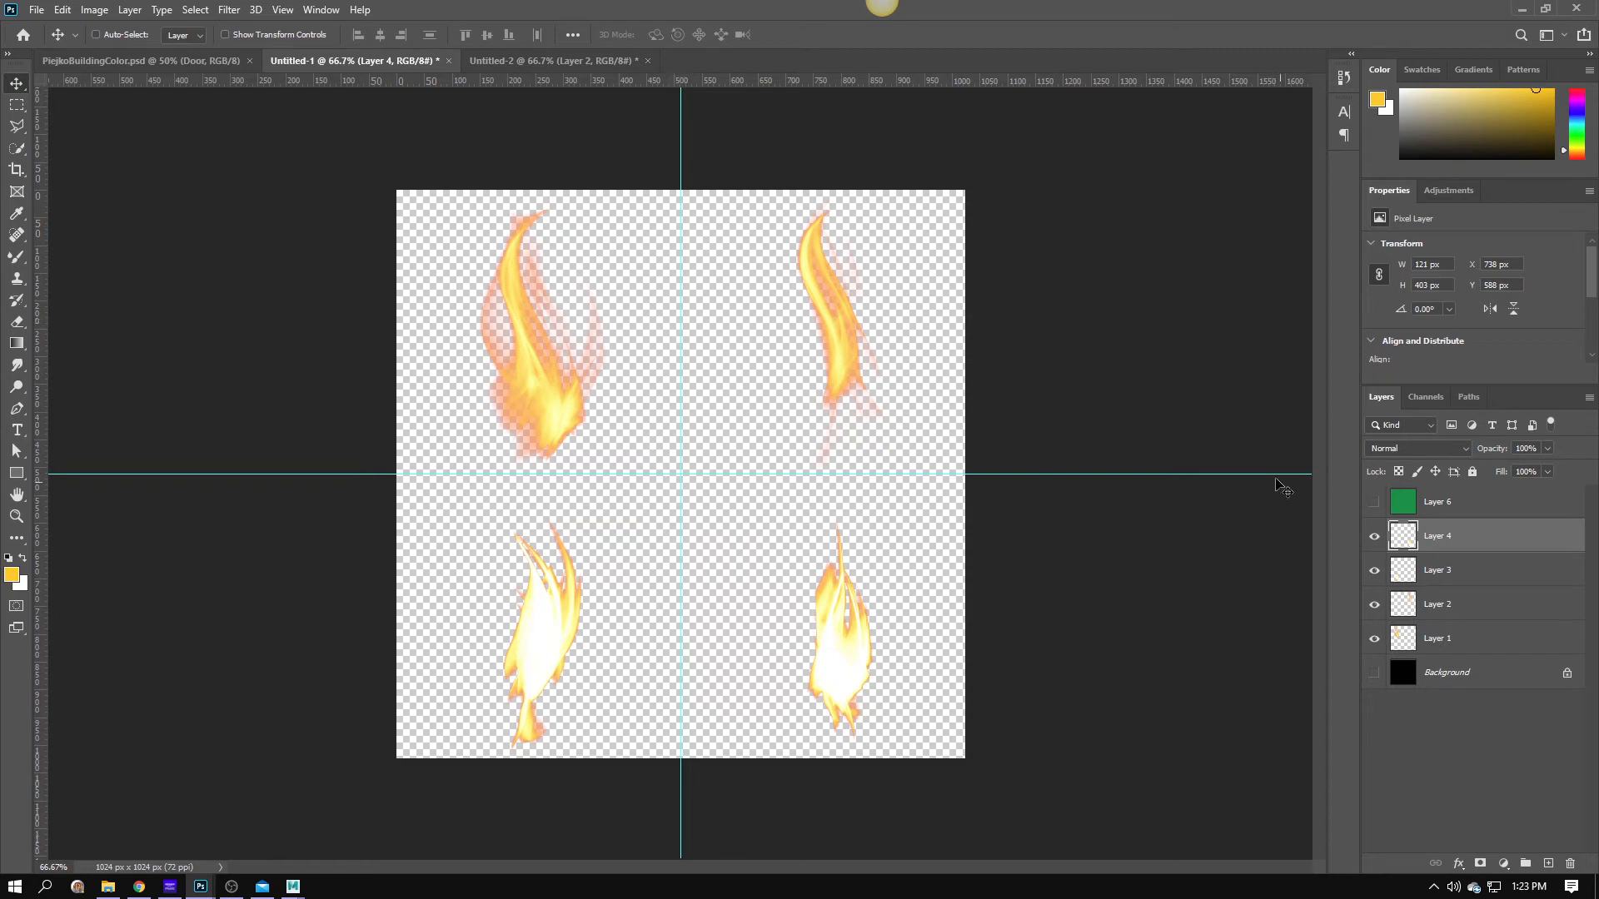
Create a new 1024 x 1024 px document at 72 pixels/inch with a white background.
left_click(37, 11)
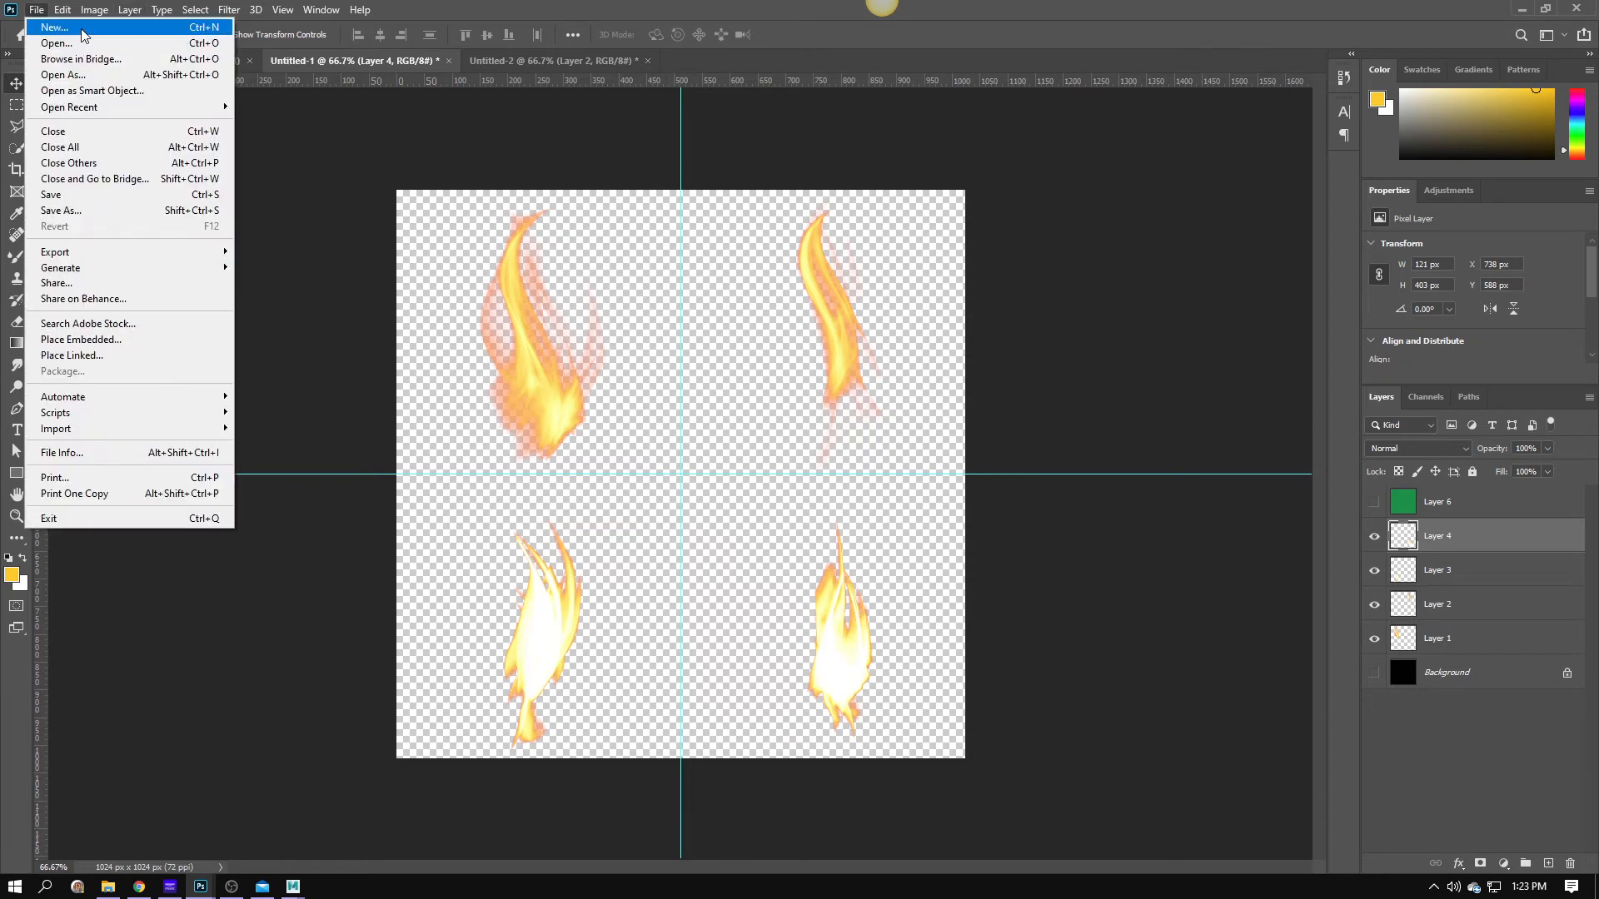
left_click(83, 35)
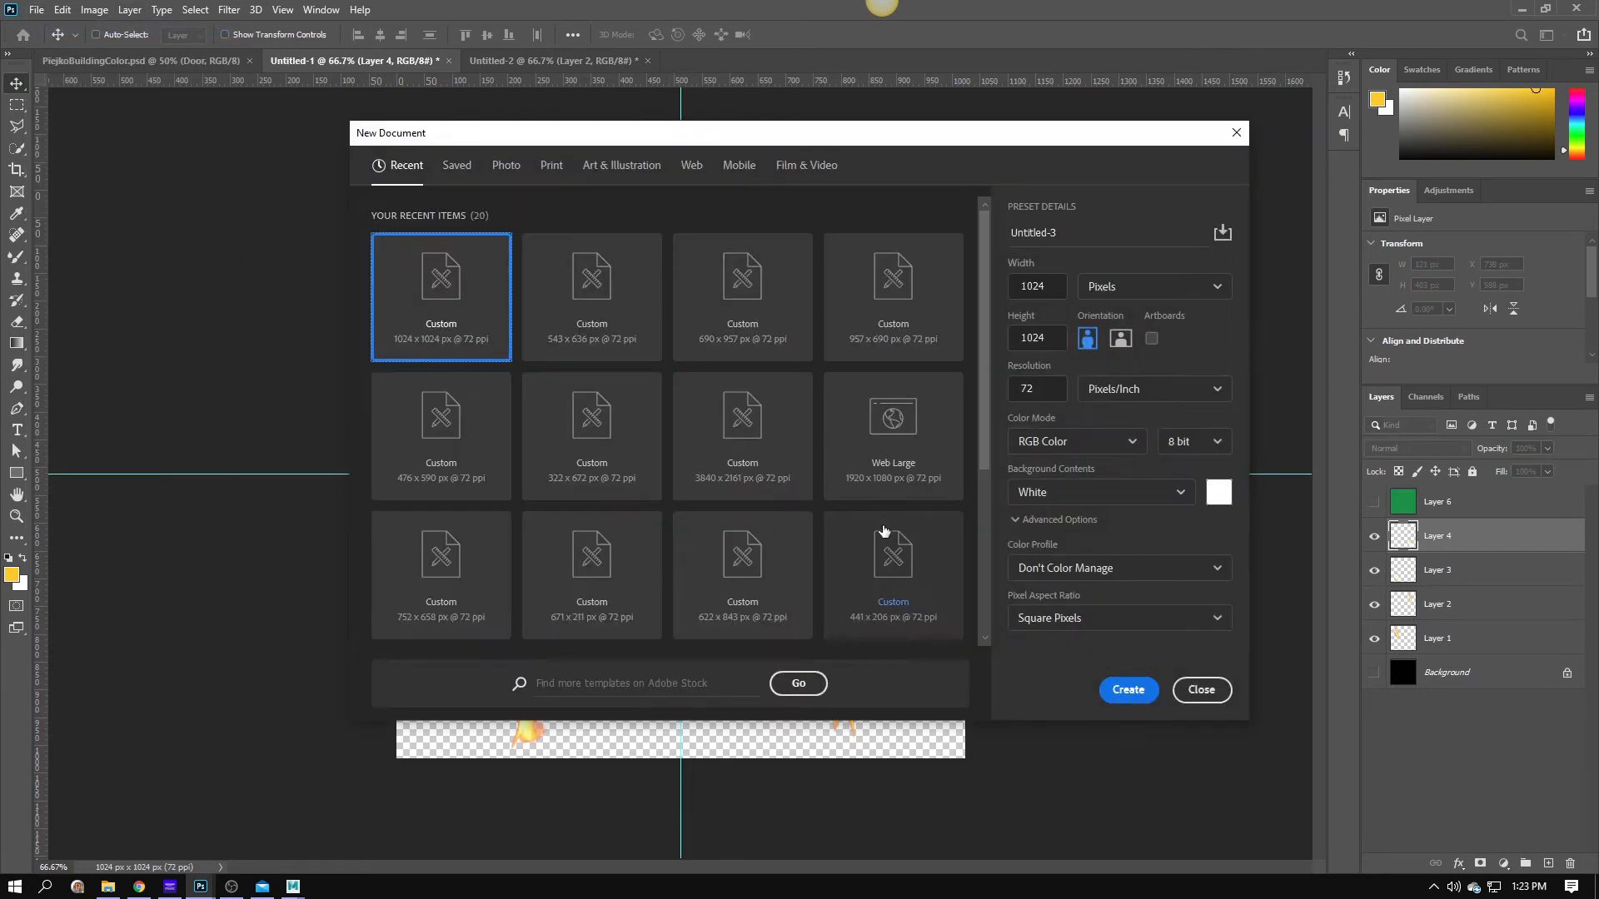
left_click(1128, 690)
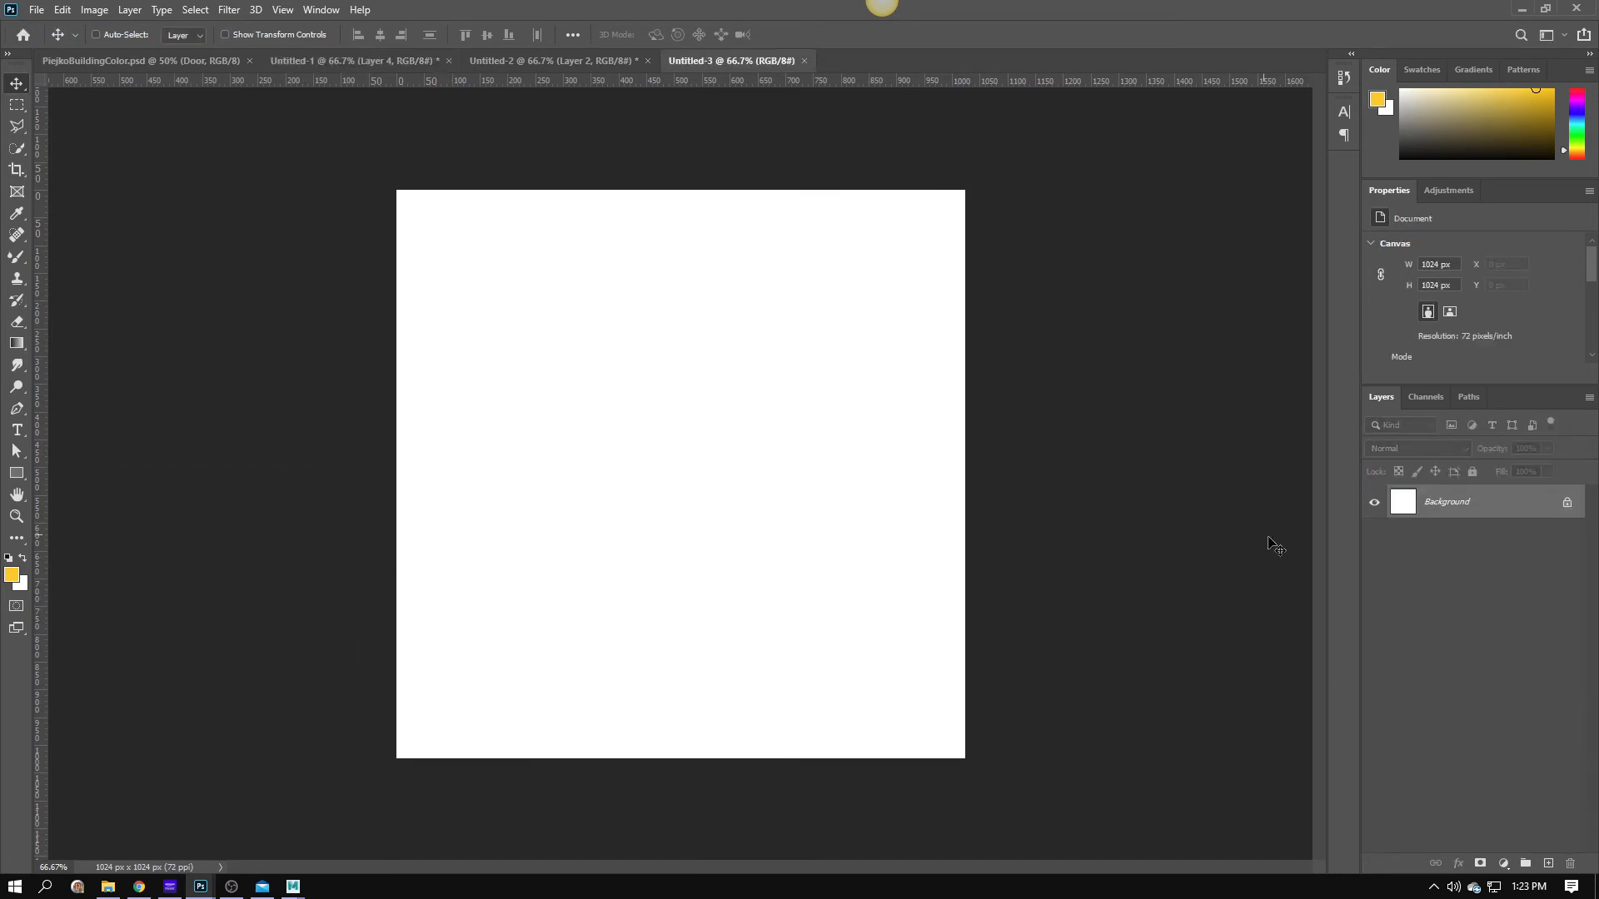
Fill the Background layer of the new document with black.
left_click(57, 10)
left_click(188, 275)
left_click(791, 406)
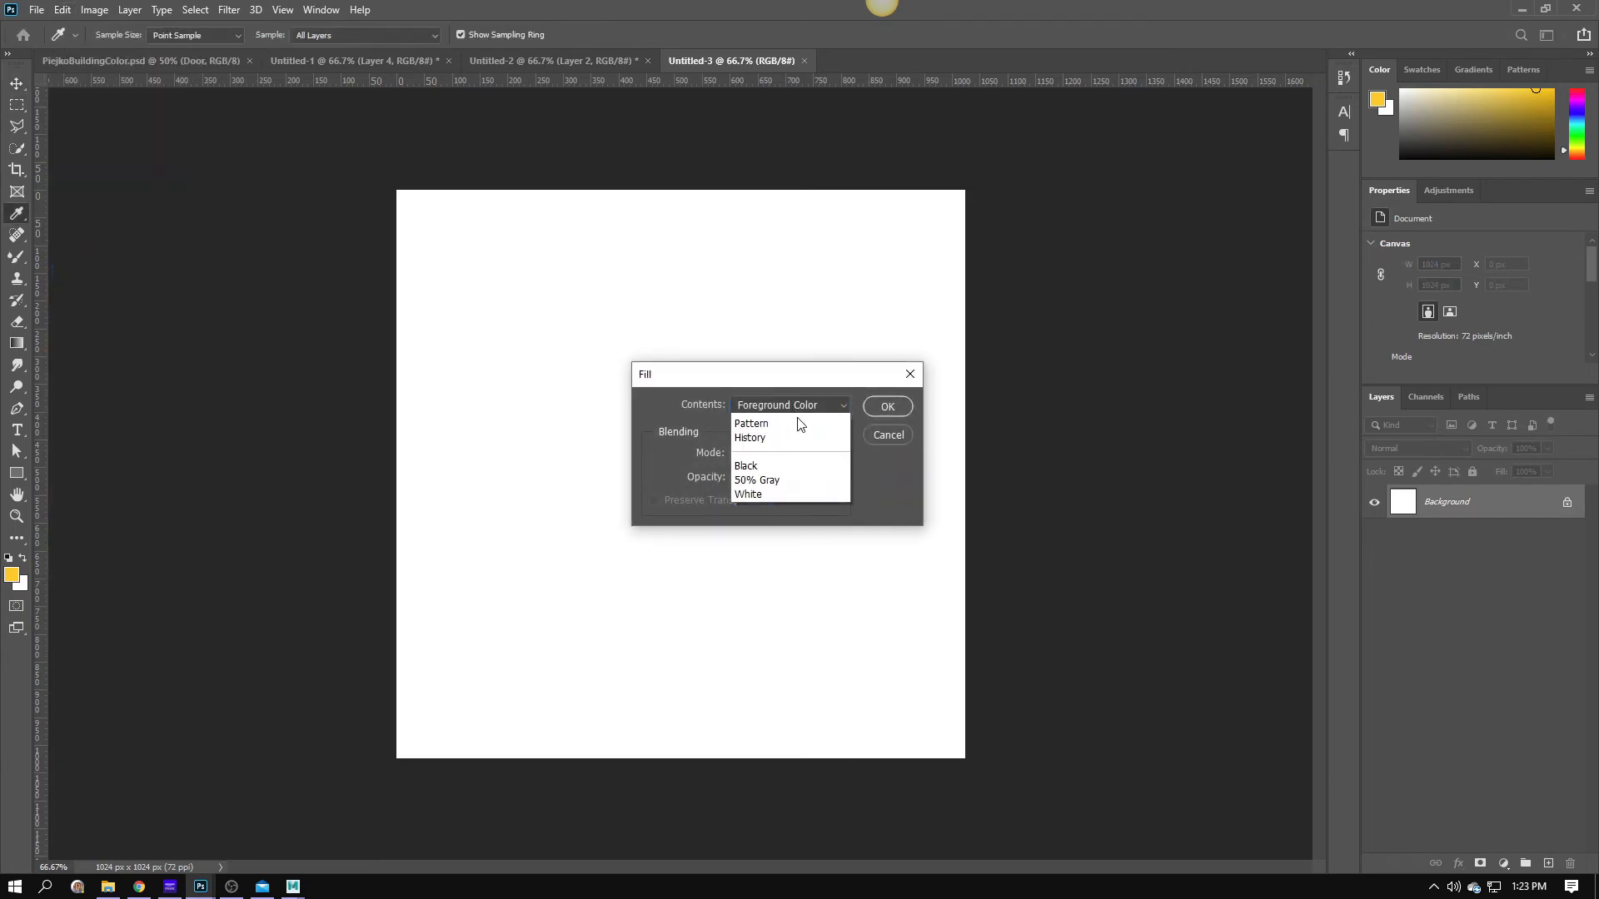
left_click(788, 536)
left_click(867, 412)
key("v")
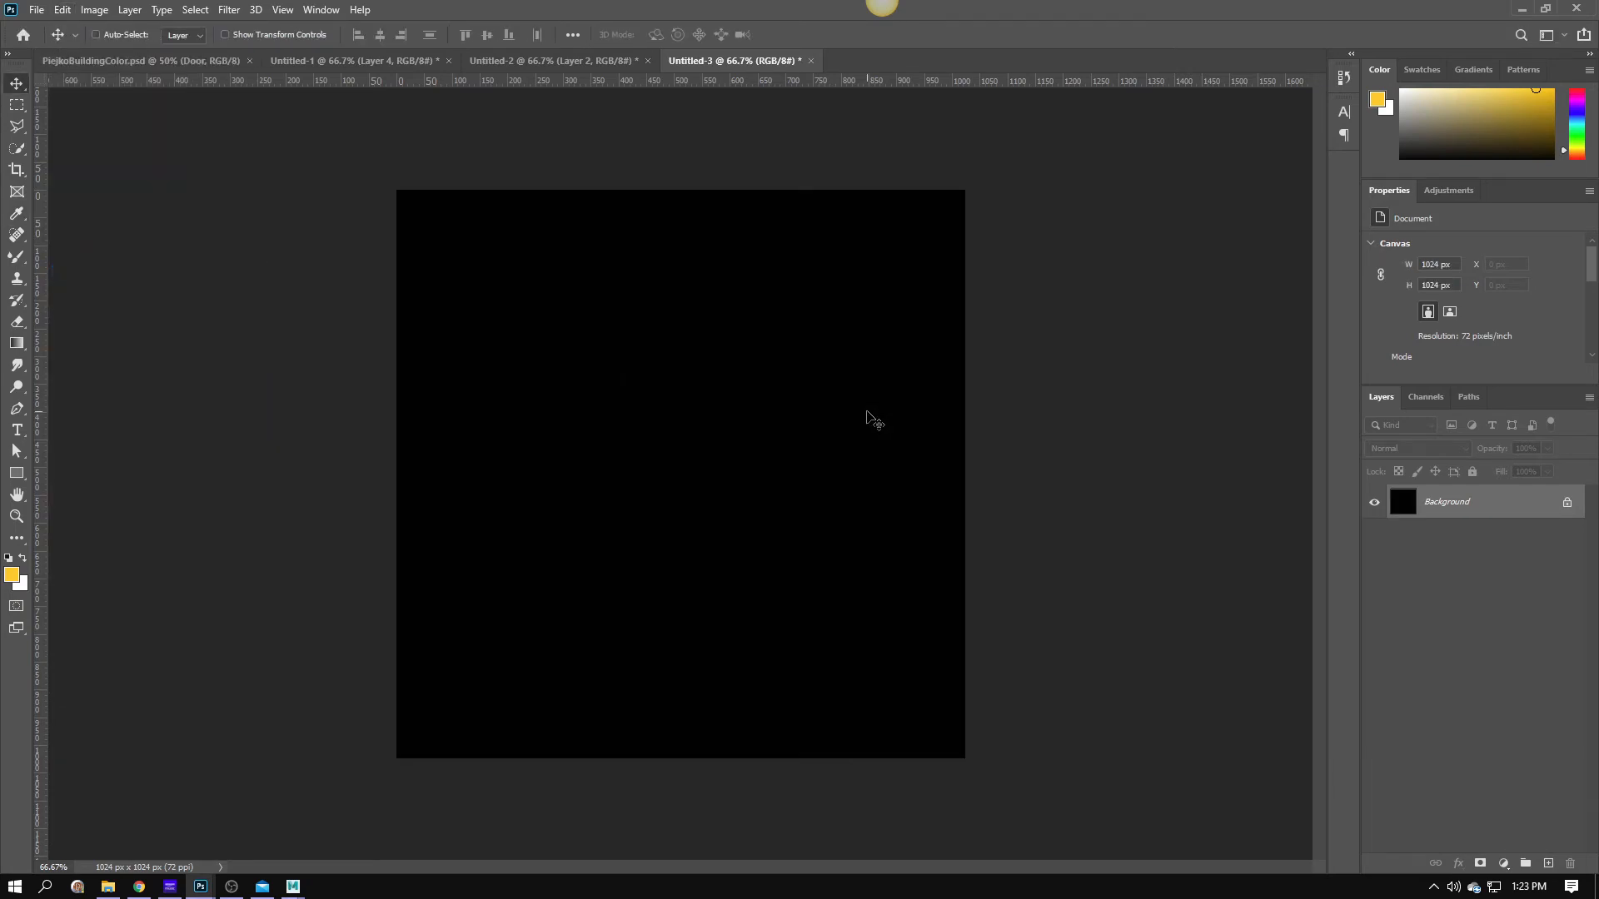
Draw a yellow circle about 1012 px across with the Ellipse tool, nearly filling the canvas.
left_click(17, 473)
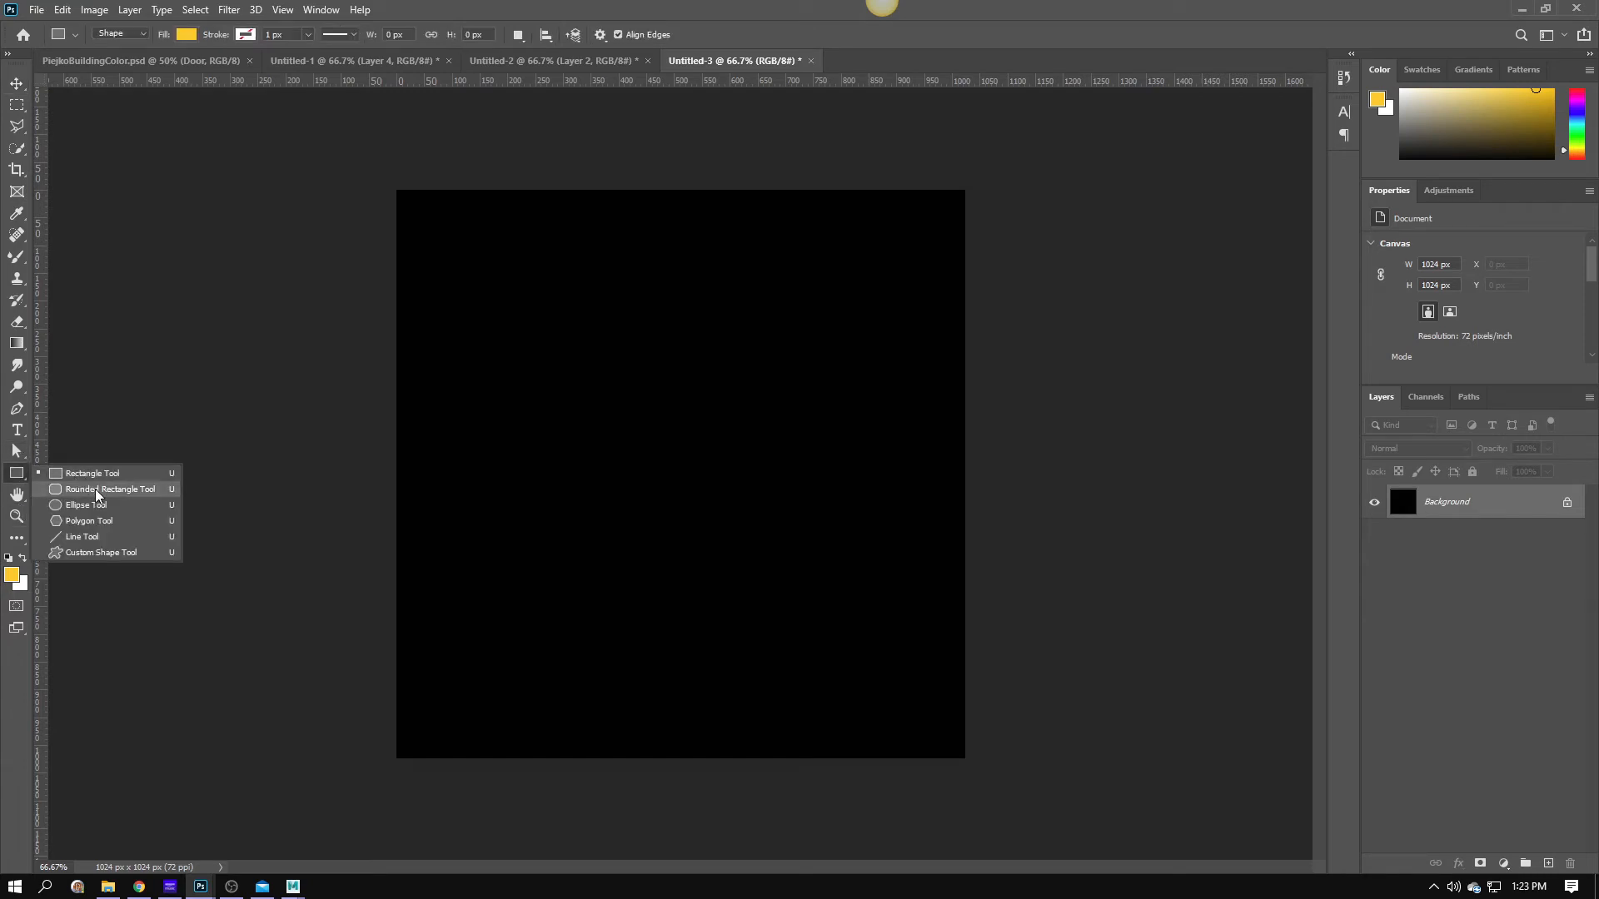
left_click(91, 505)
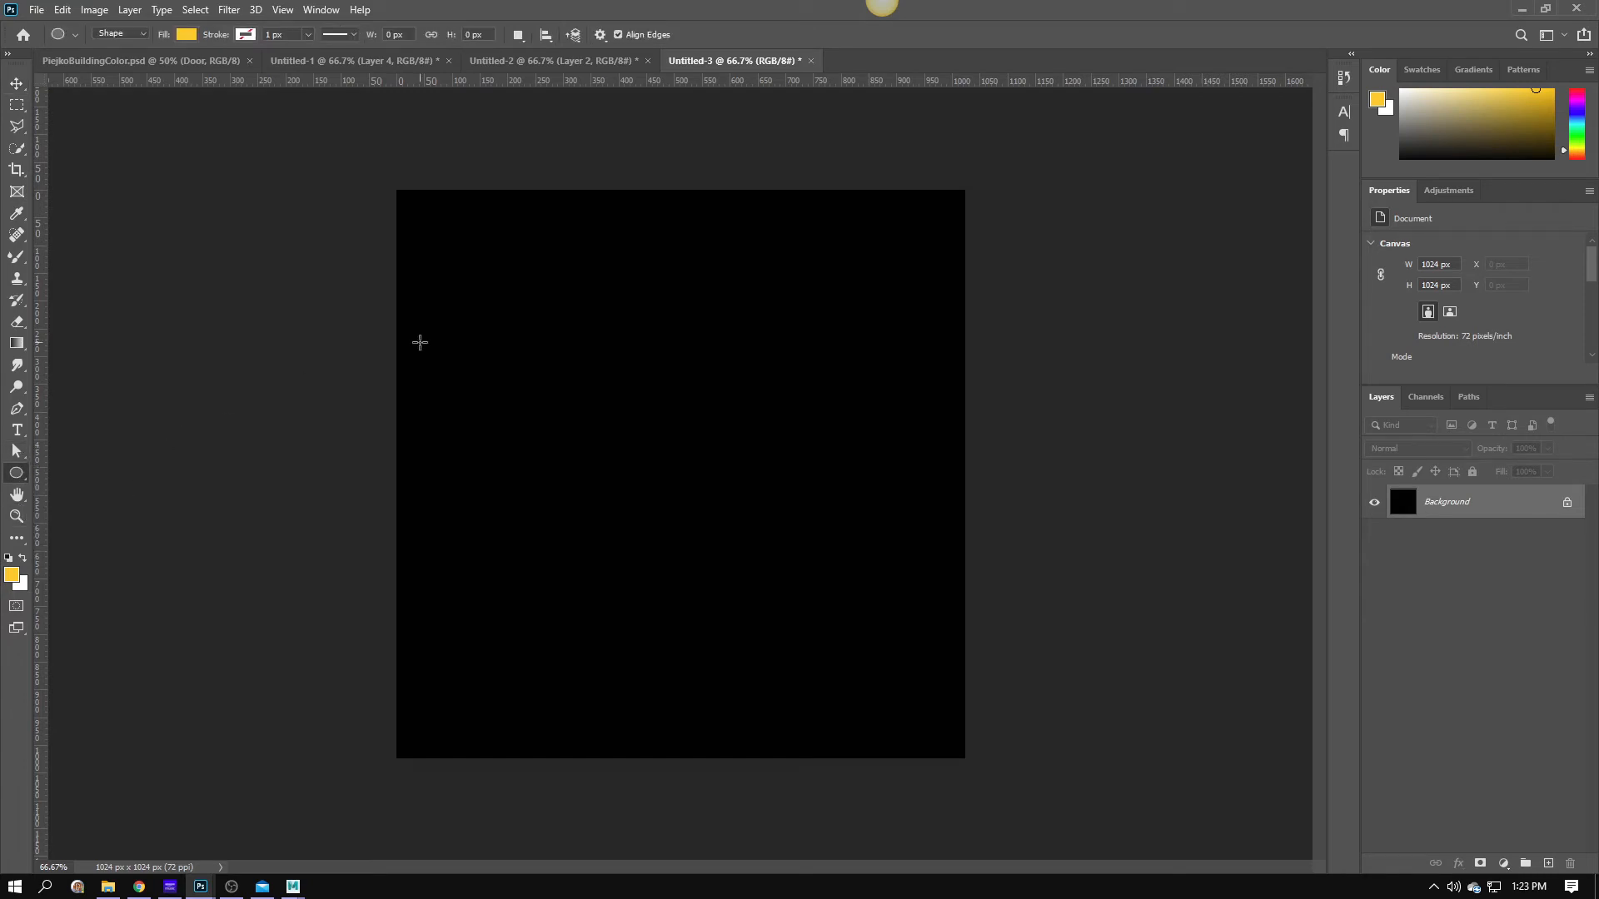
left_click_drag(397, 191, 960, 814)
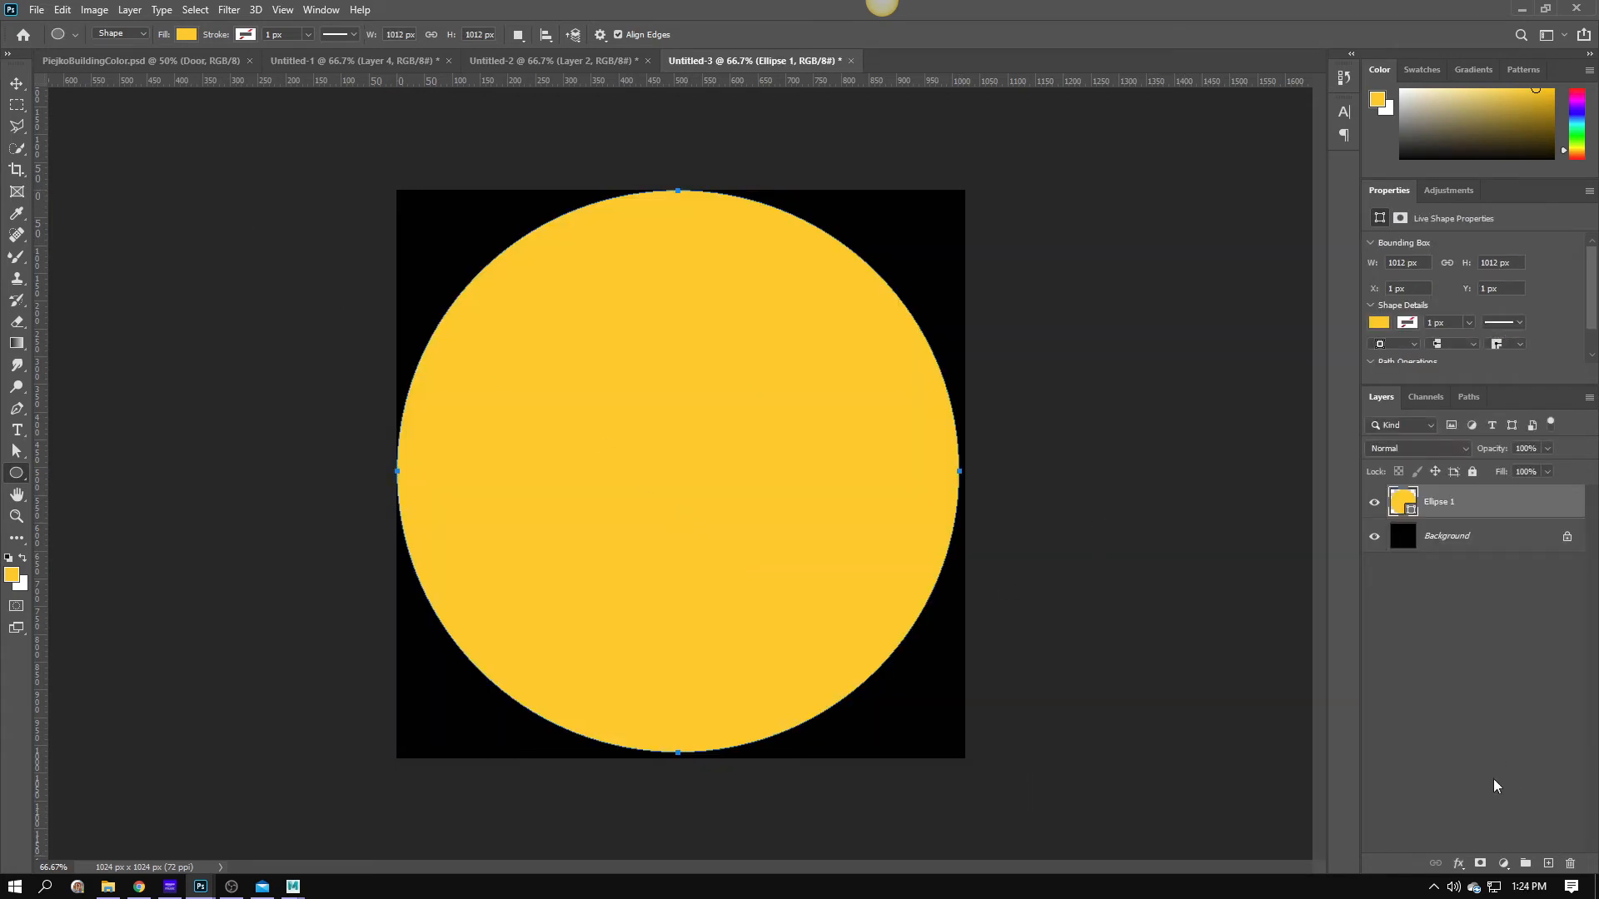
Add a radial Gradient Overlay effect to the circle using the Black, White preset gradient.
left_click(1458, 865)
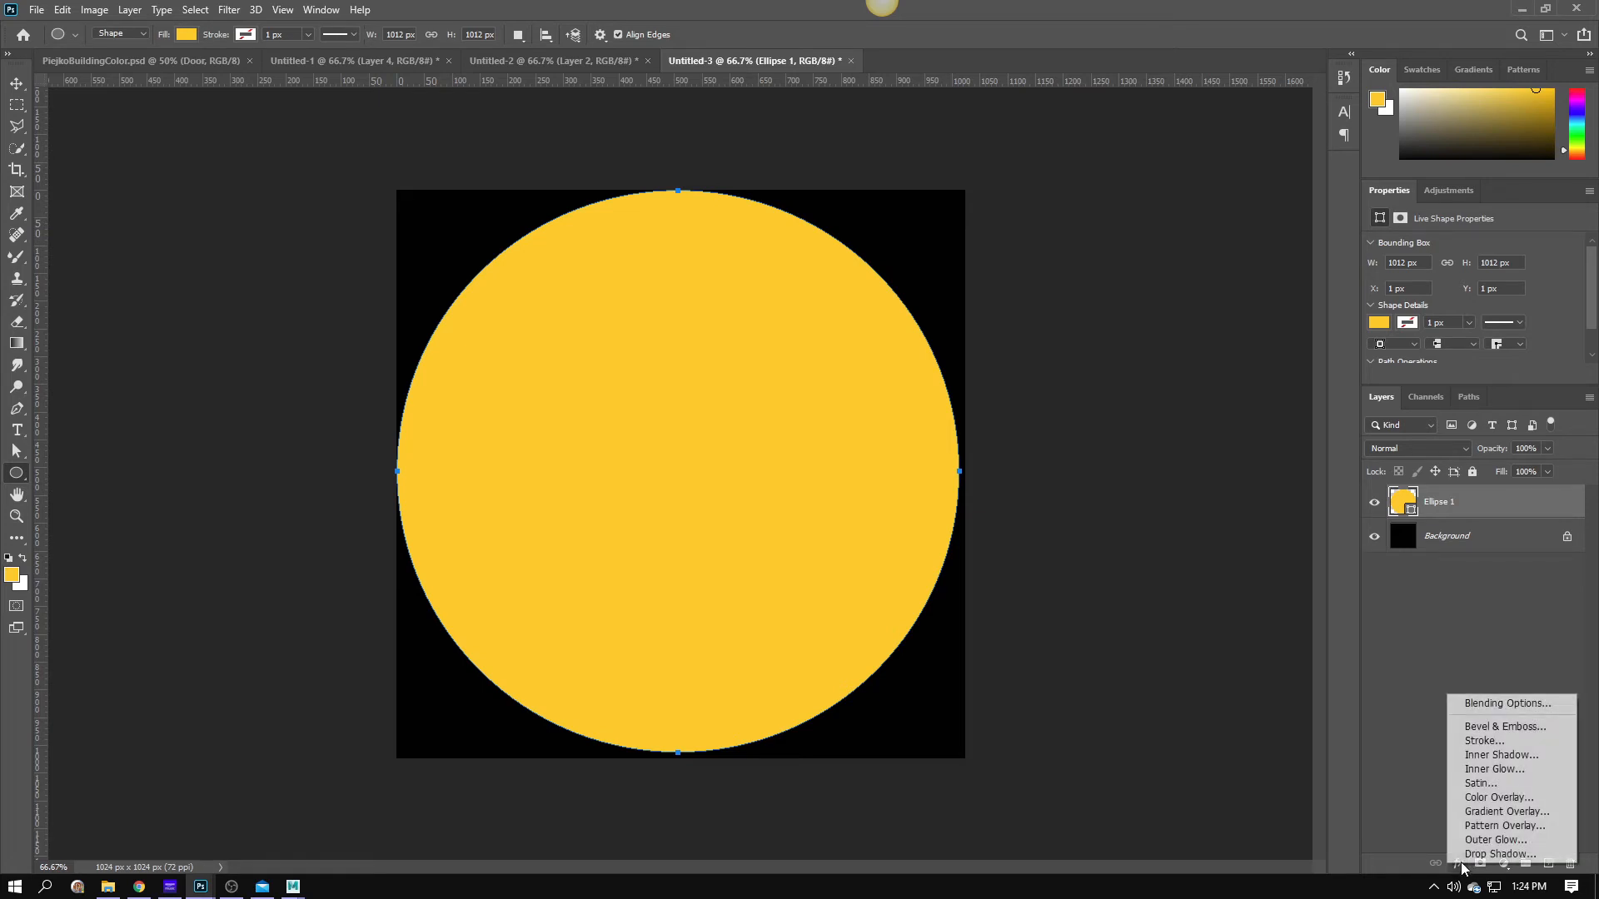
left_click(1532, 812)
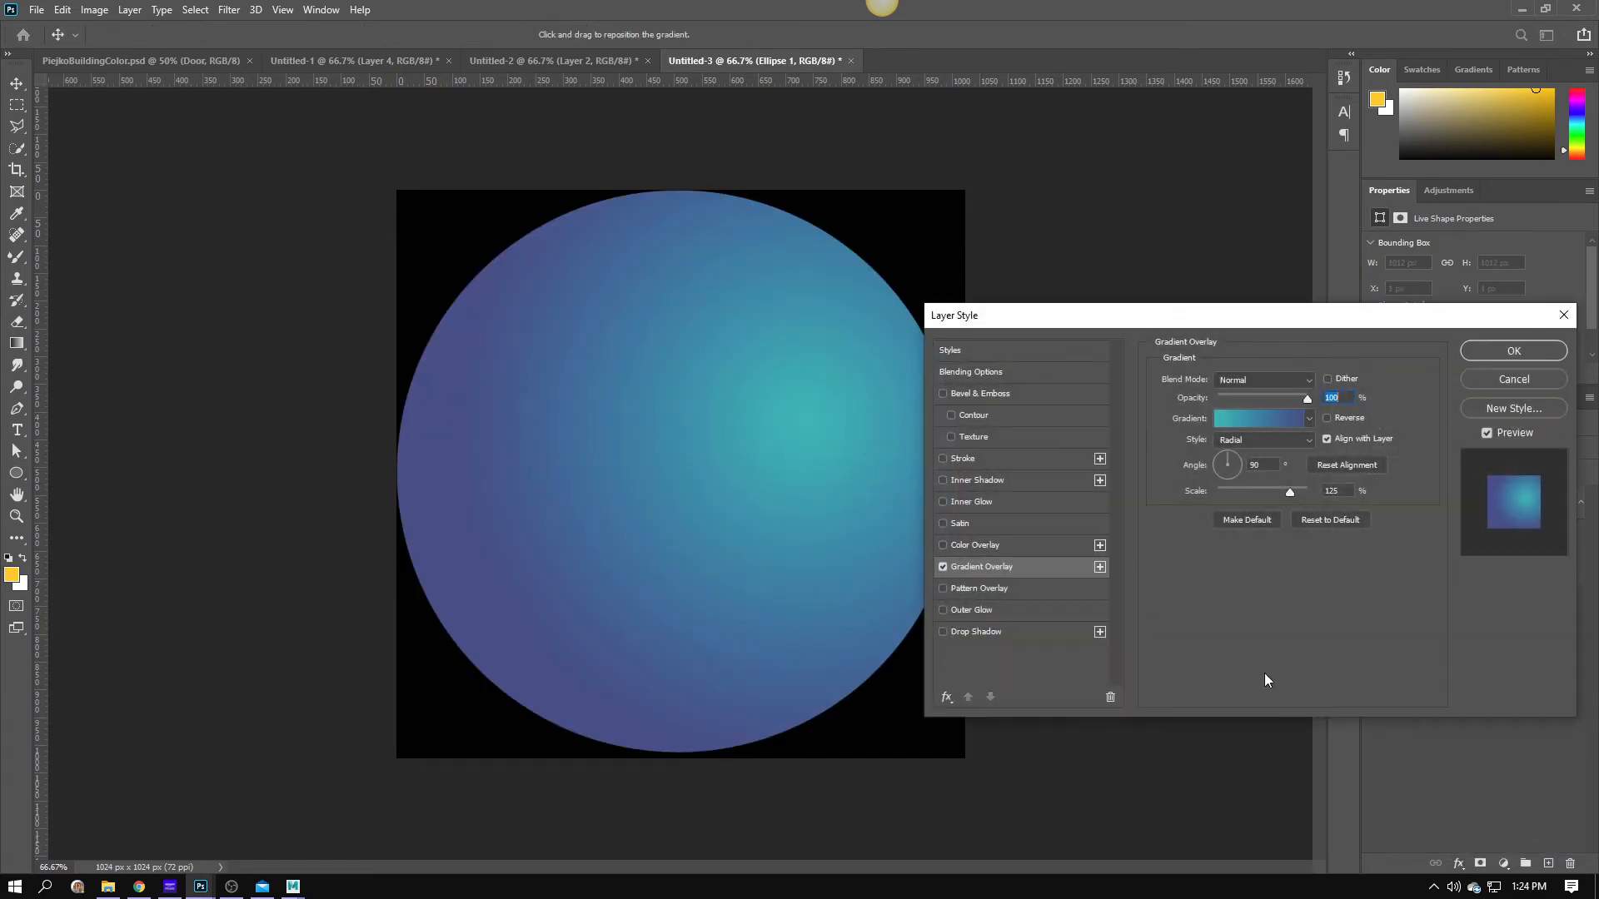
left_click(1236, 421)
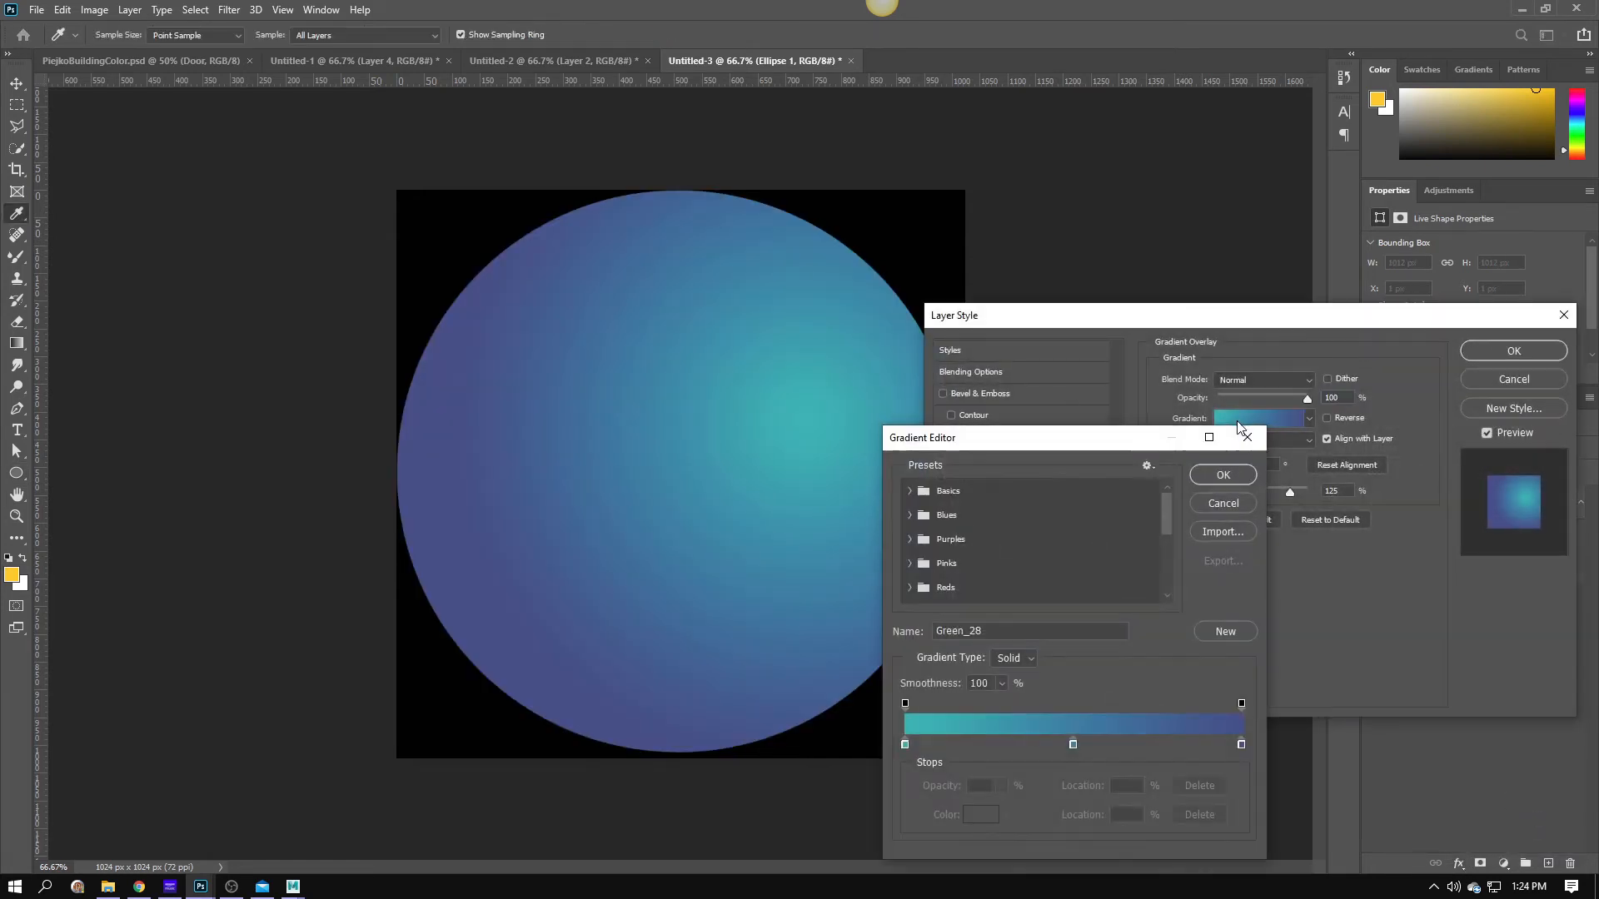
left_click(910, 491)
left_click(986, 517)
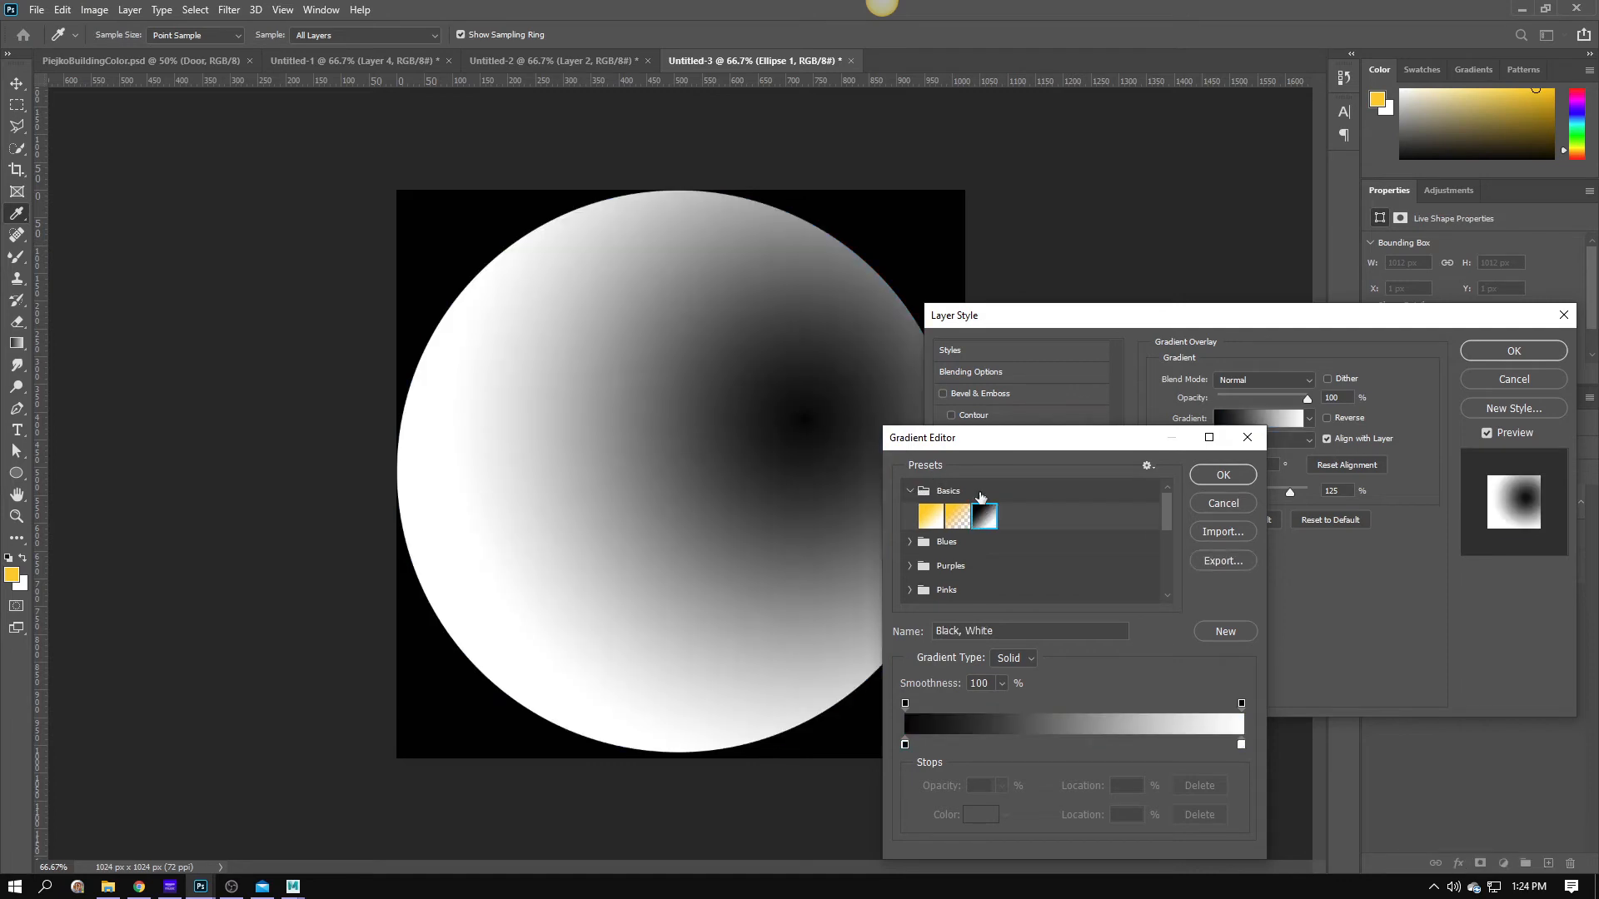
left_click(1223, 476)
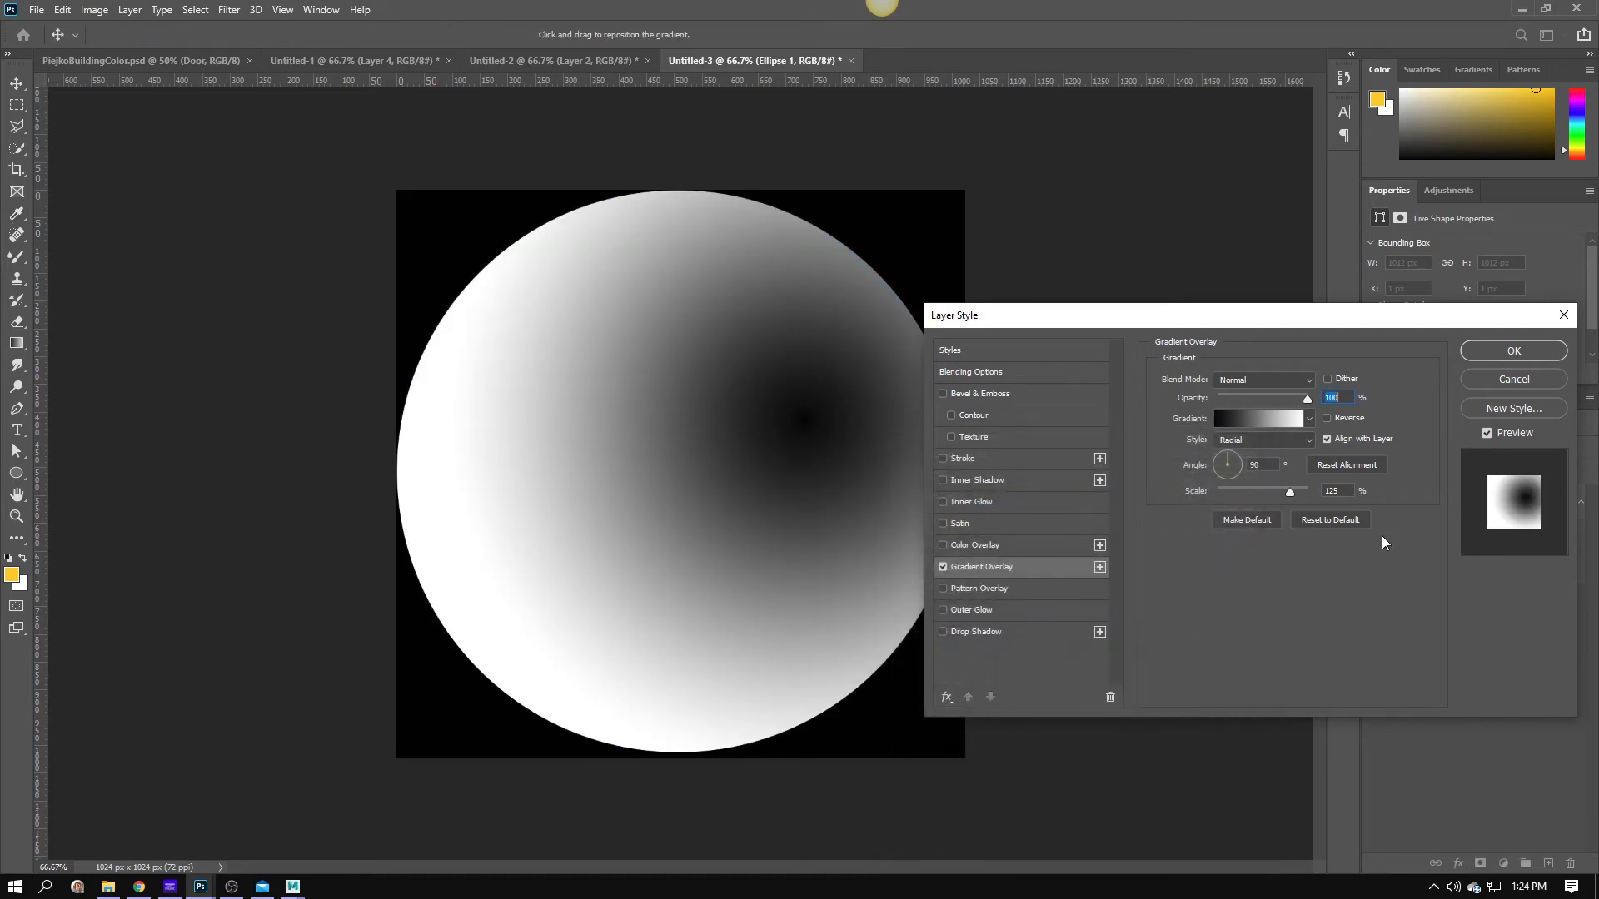
Reset the gradient overlay's alignment to centre it, reverse the gradient and reduce its scale to 85%.
left_click(1342, 470)
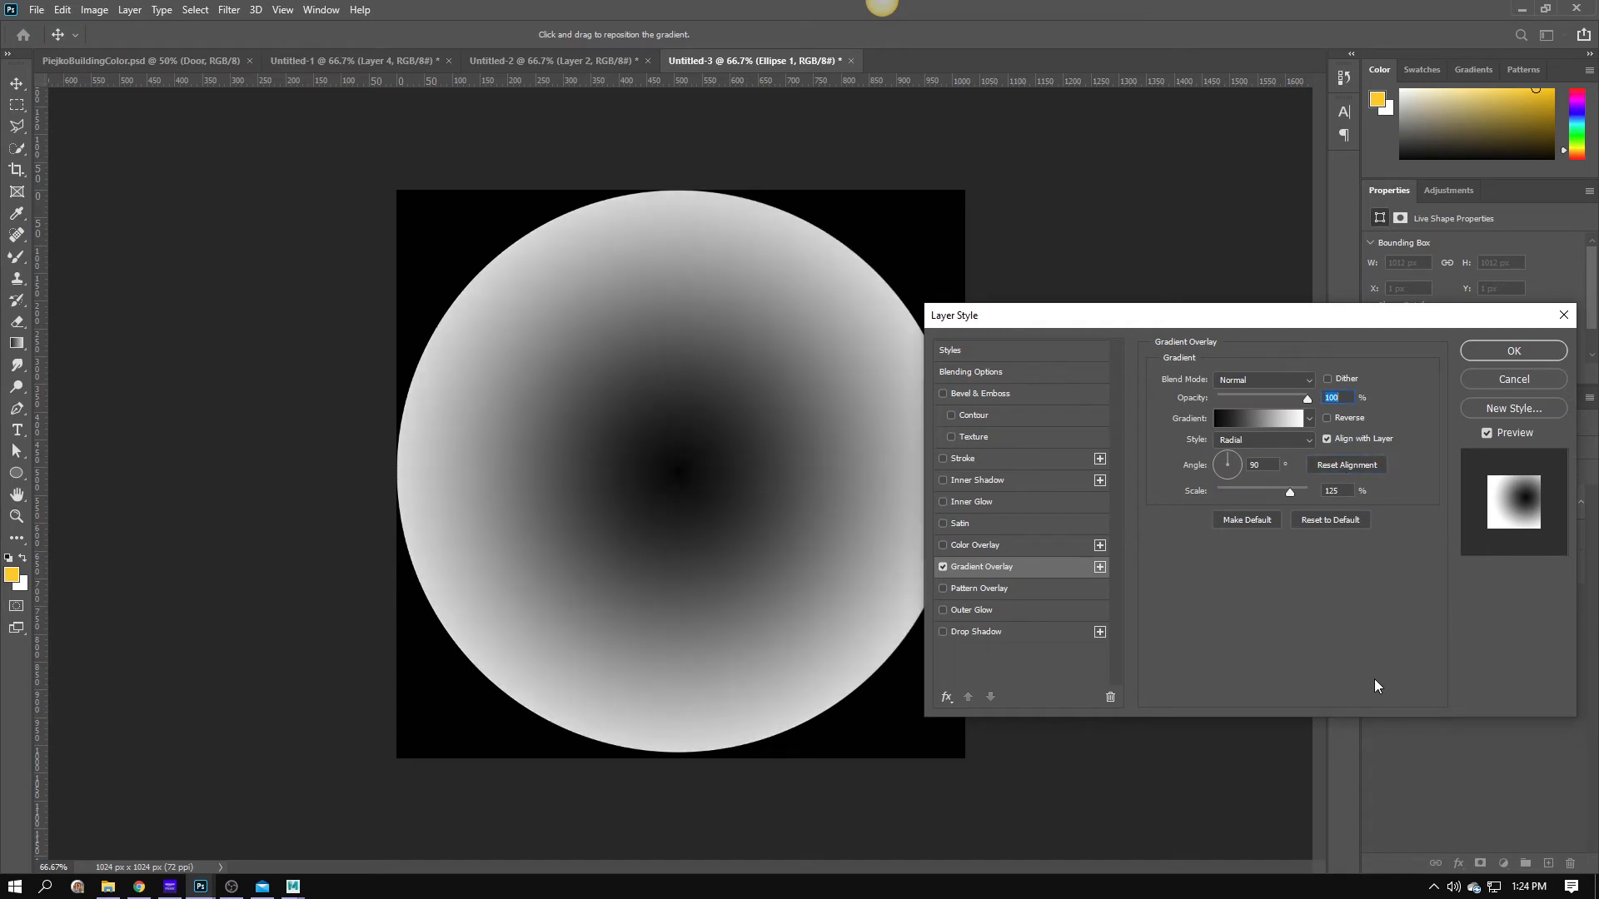
left_click(1327, 417)
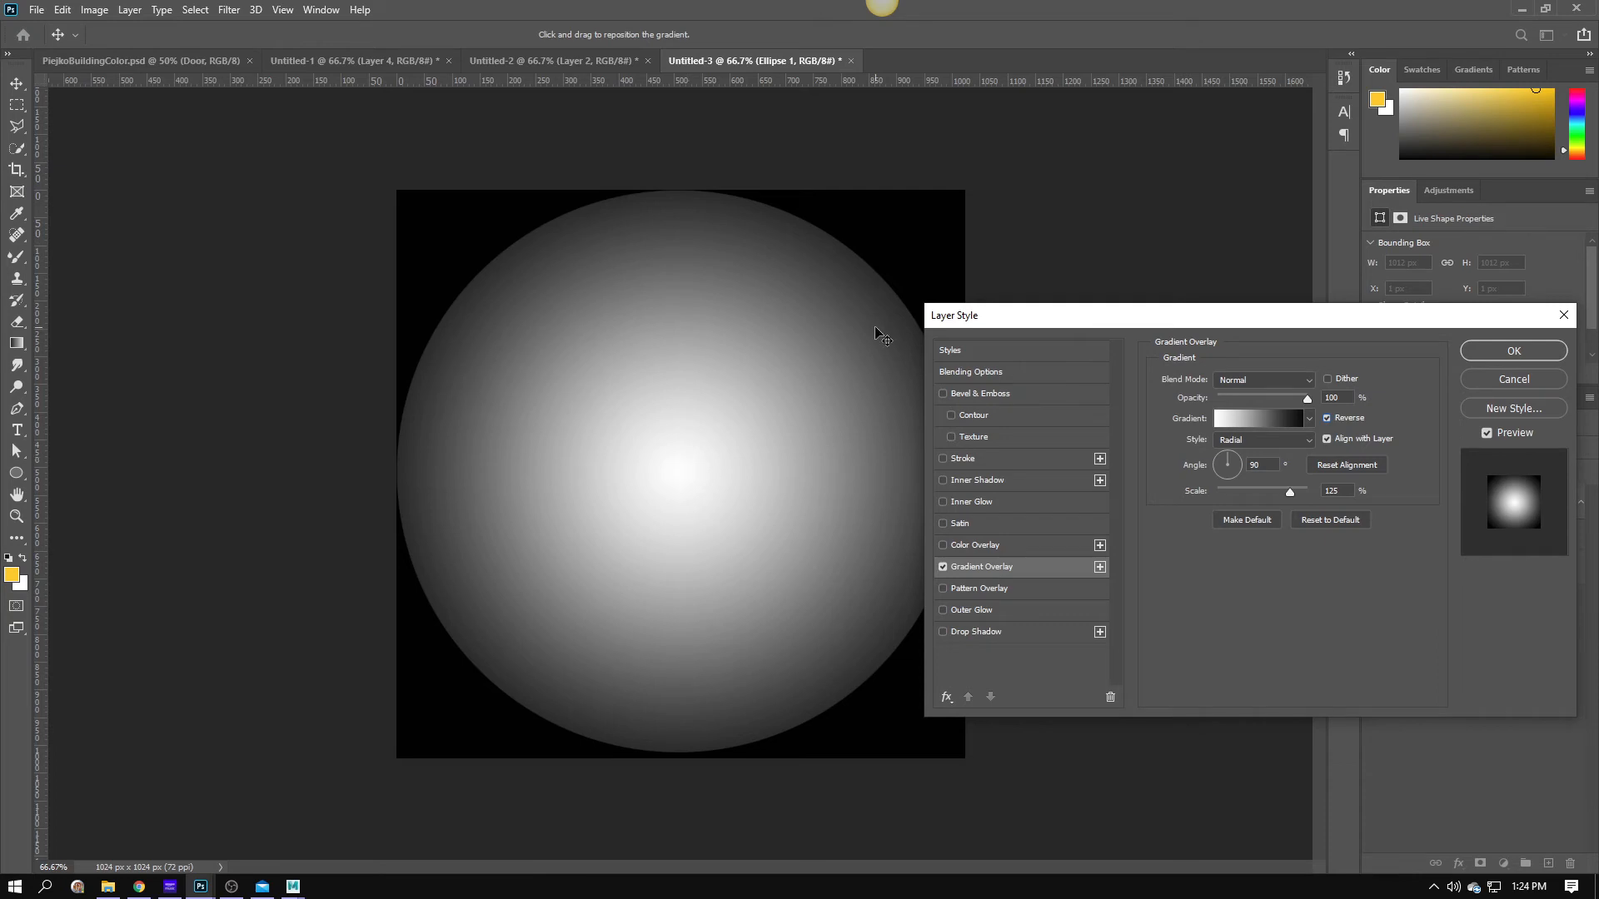
mouse_move(1287, 488)
left_mouse_down()
mouse_move(1243, 492)
mouse_move(1265, 490)
left_mouse_up()
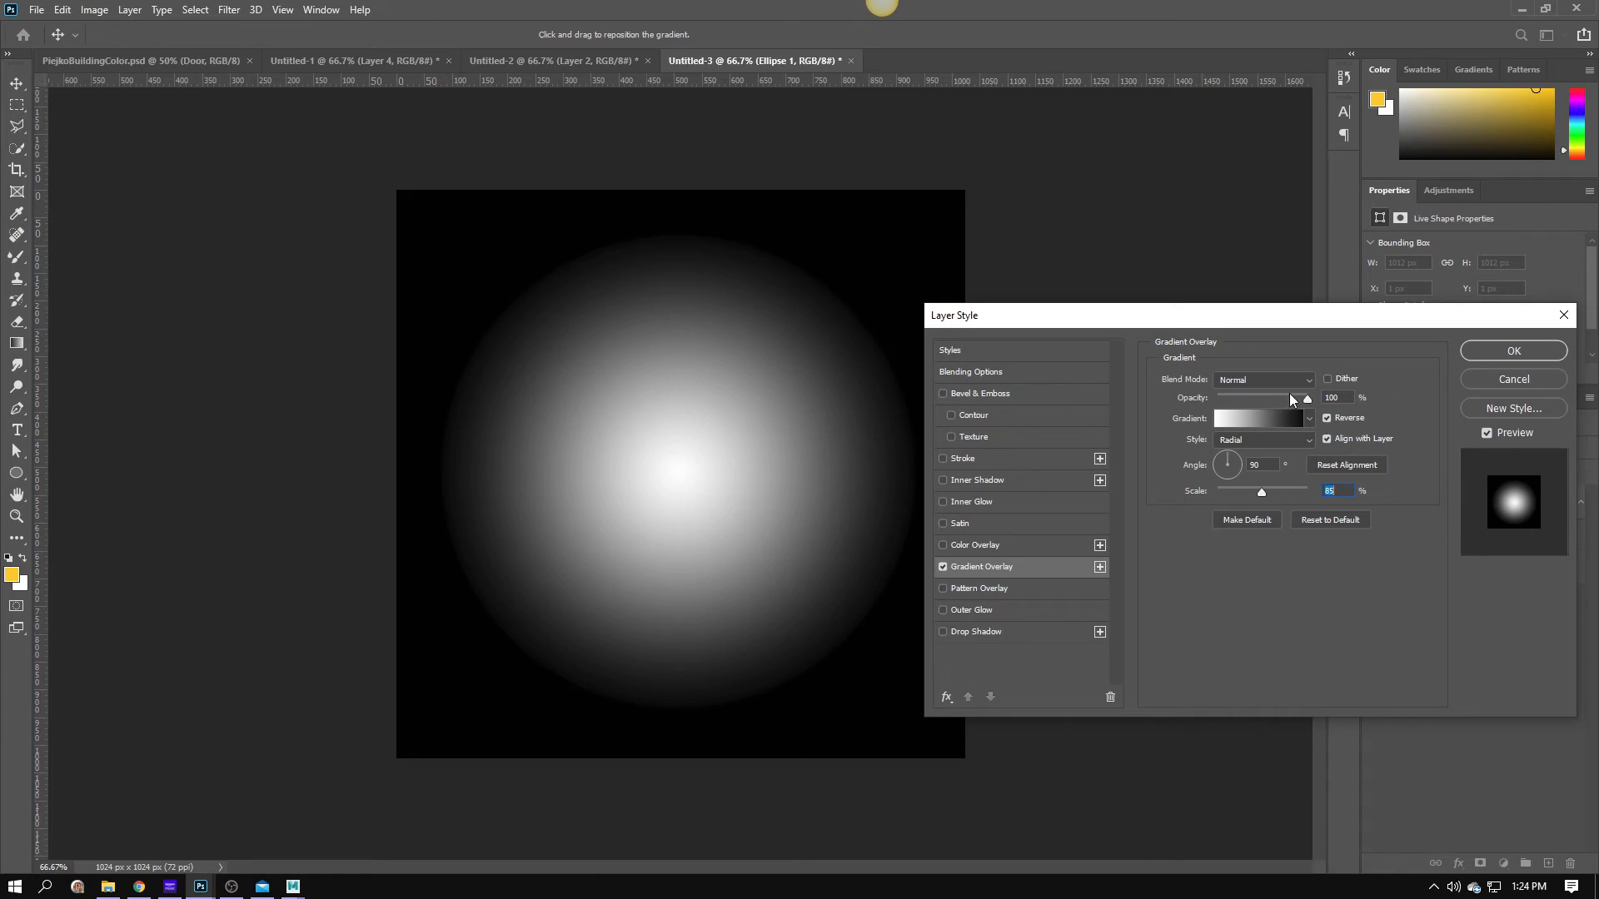
left_click_drag(1289, 395, 1332, 399)
left_click(1310, 419)
left_click(1311, 420)
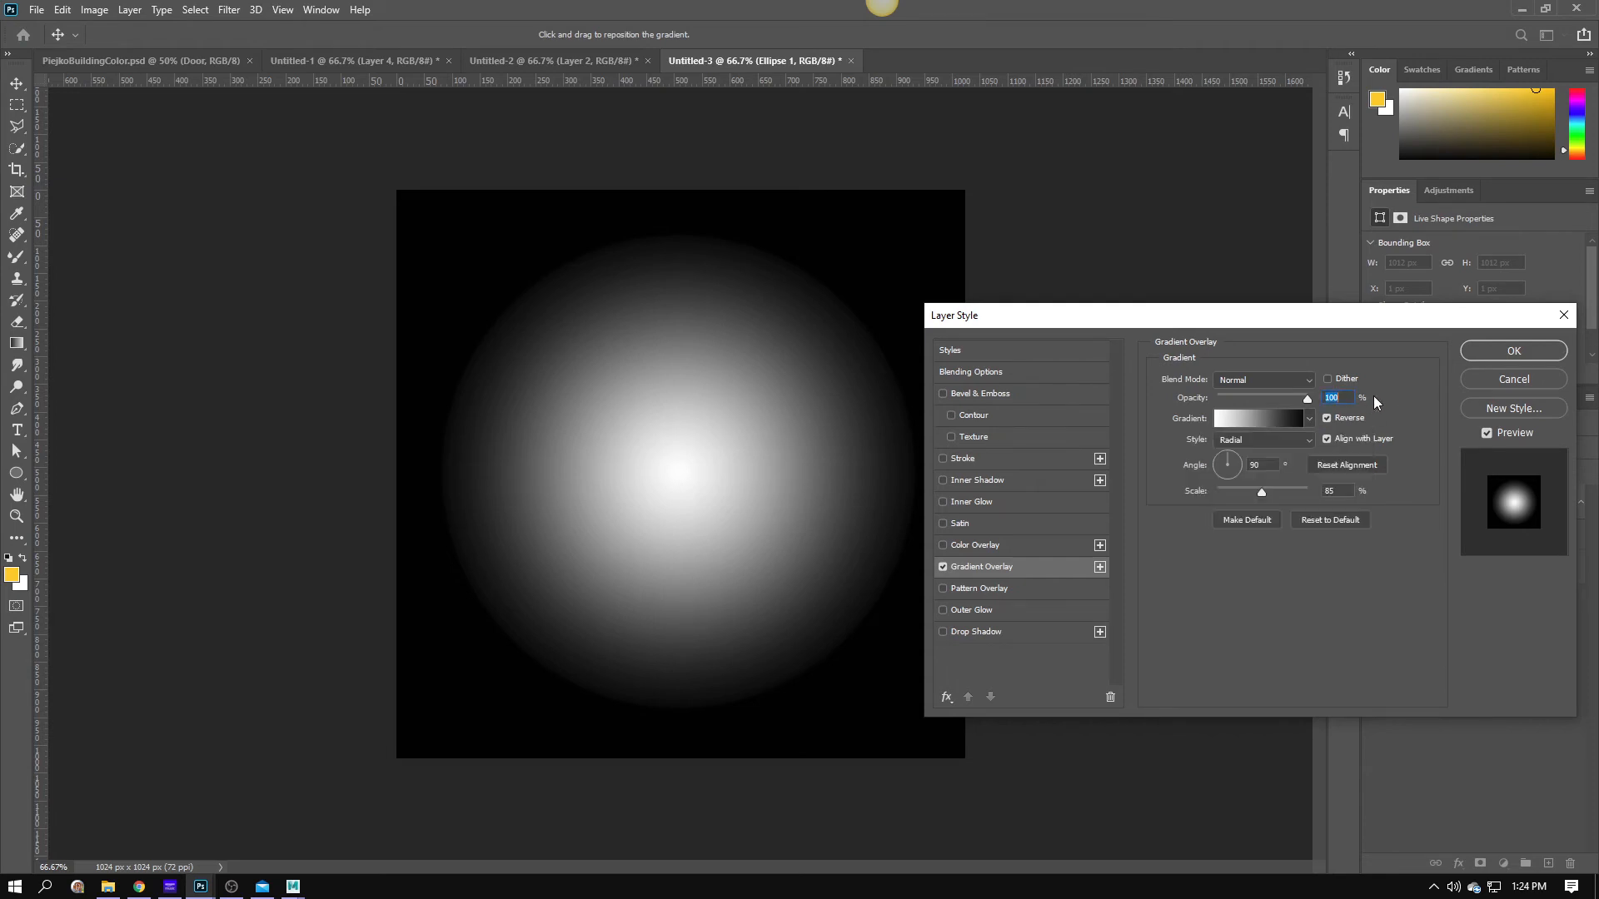
left_click(1272, 416)
left_click(1224, 478)
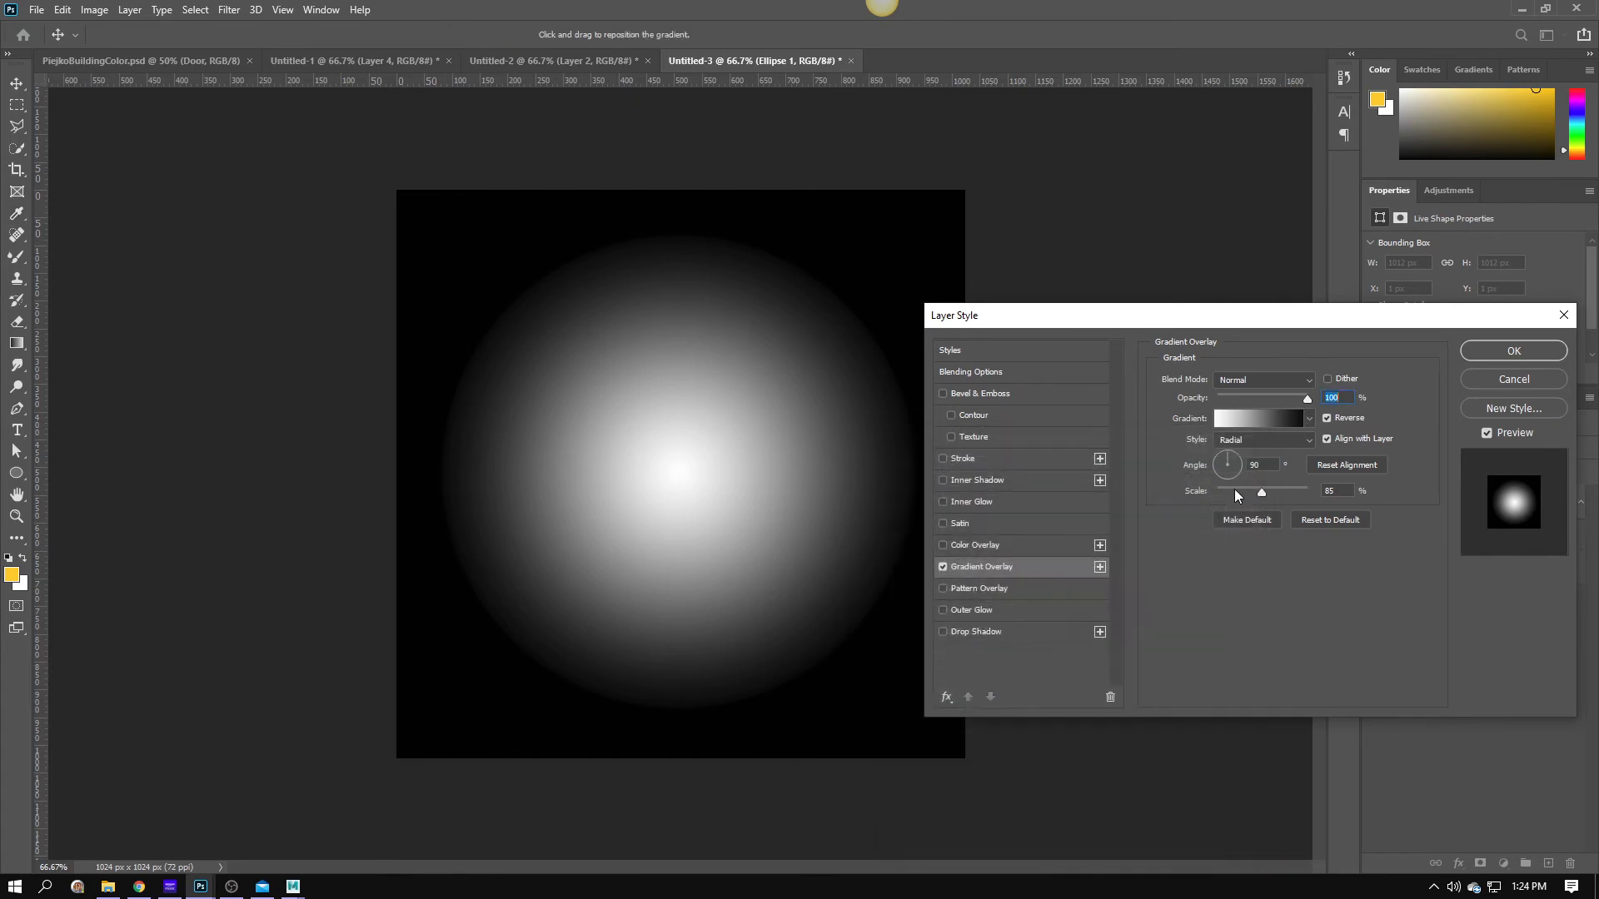
Switch the gradient overlay to the basic yellow-to-transparent preset and close the layer style settings.
left_click(1309, 418)
left_click(1174, 452)
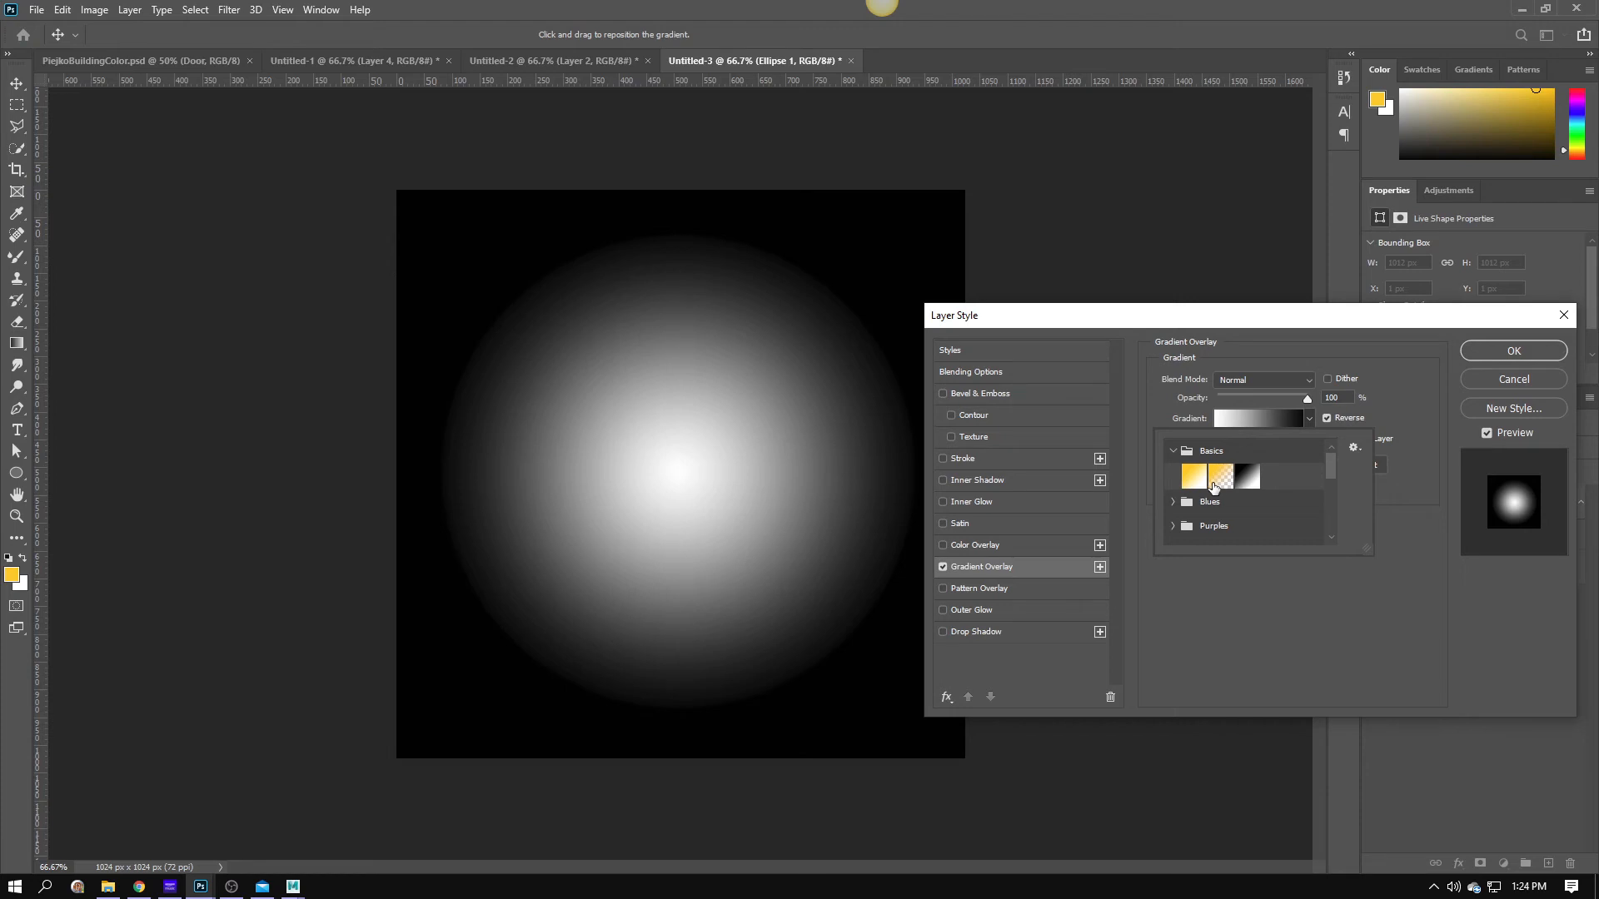
left_click(1220, 481)
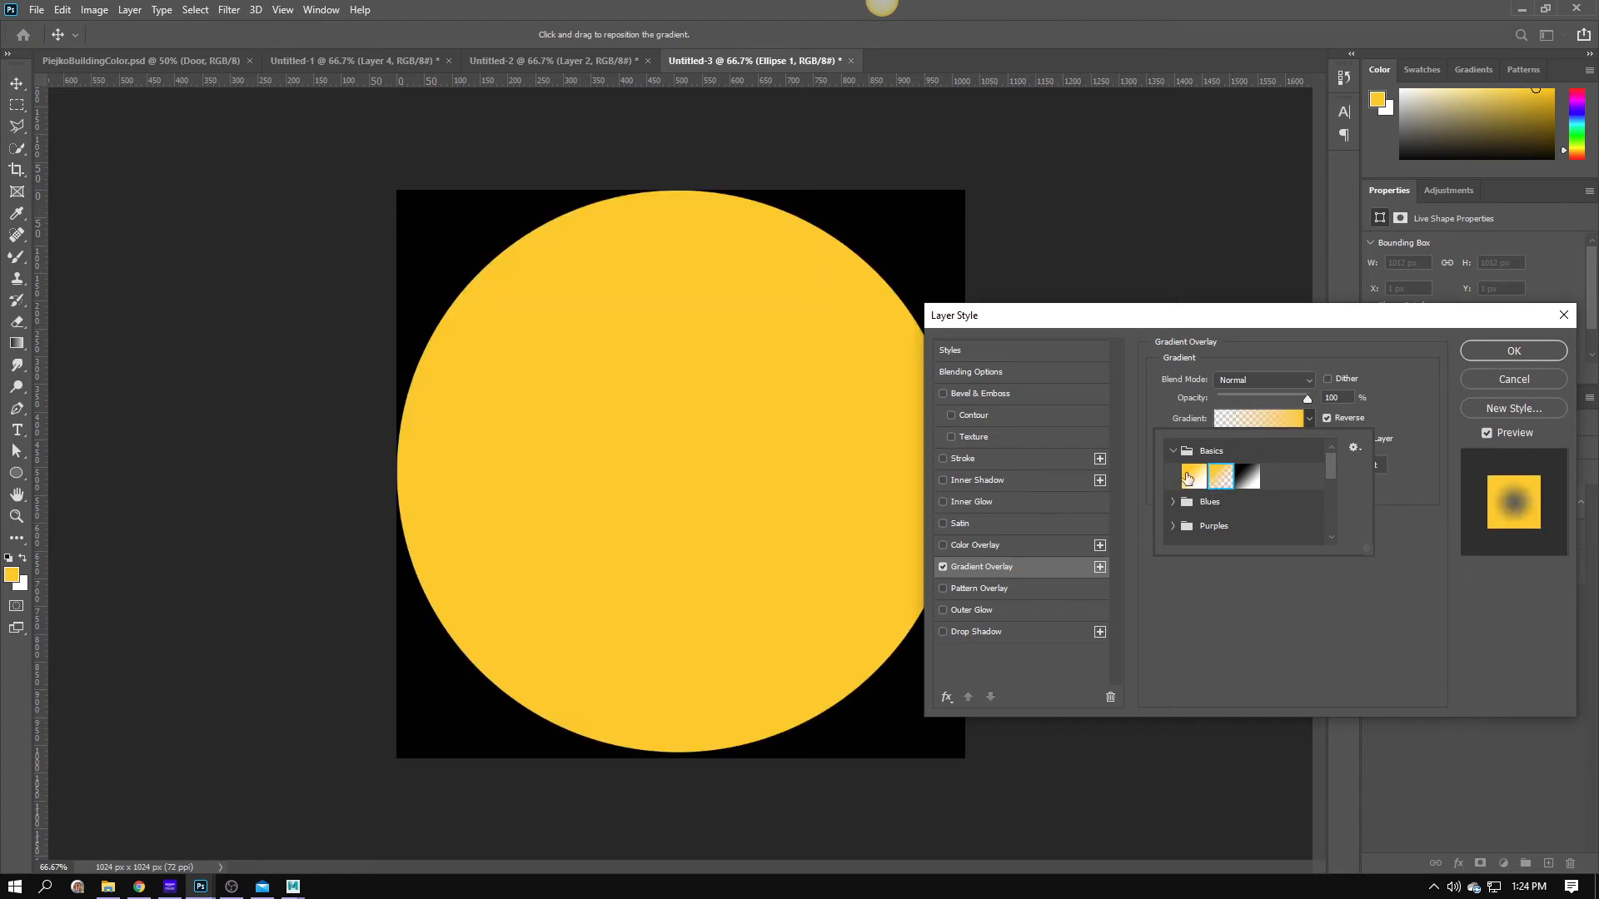
left_click(1370, 435)
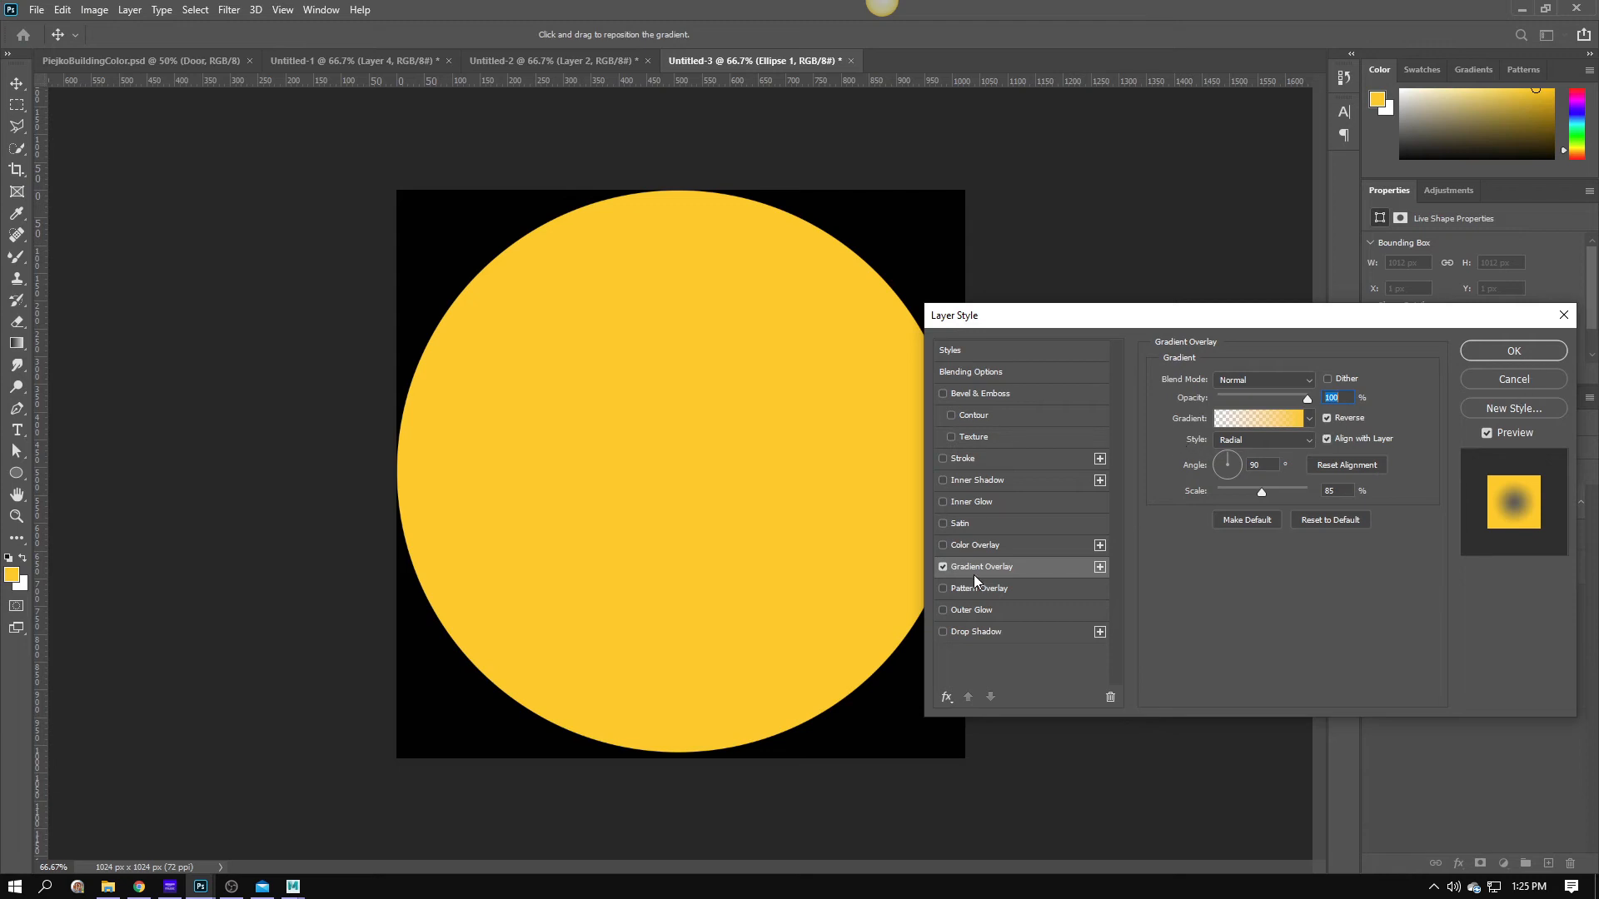
left_click(1509, 381)
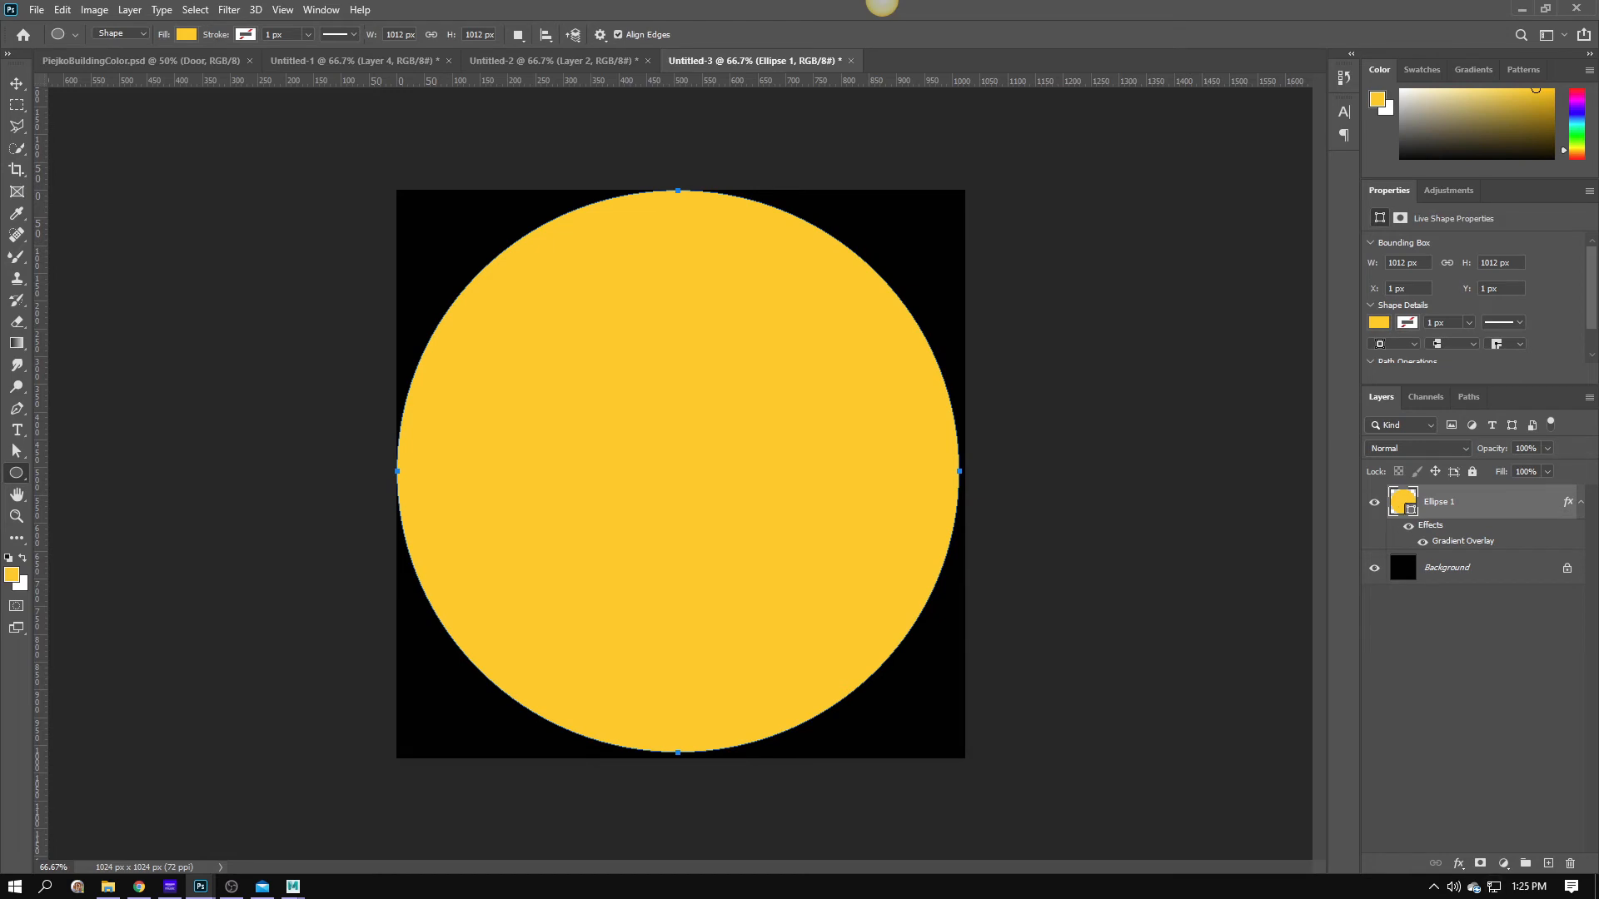
Add a new layer above the ellipse and give it a circular layer mask made from the ellipse's outline.
left_click(1548, 864)
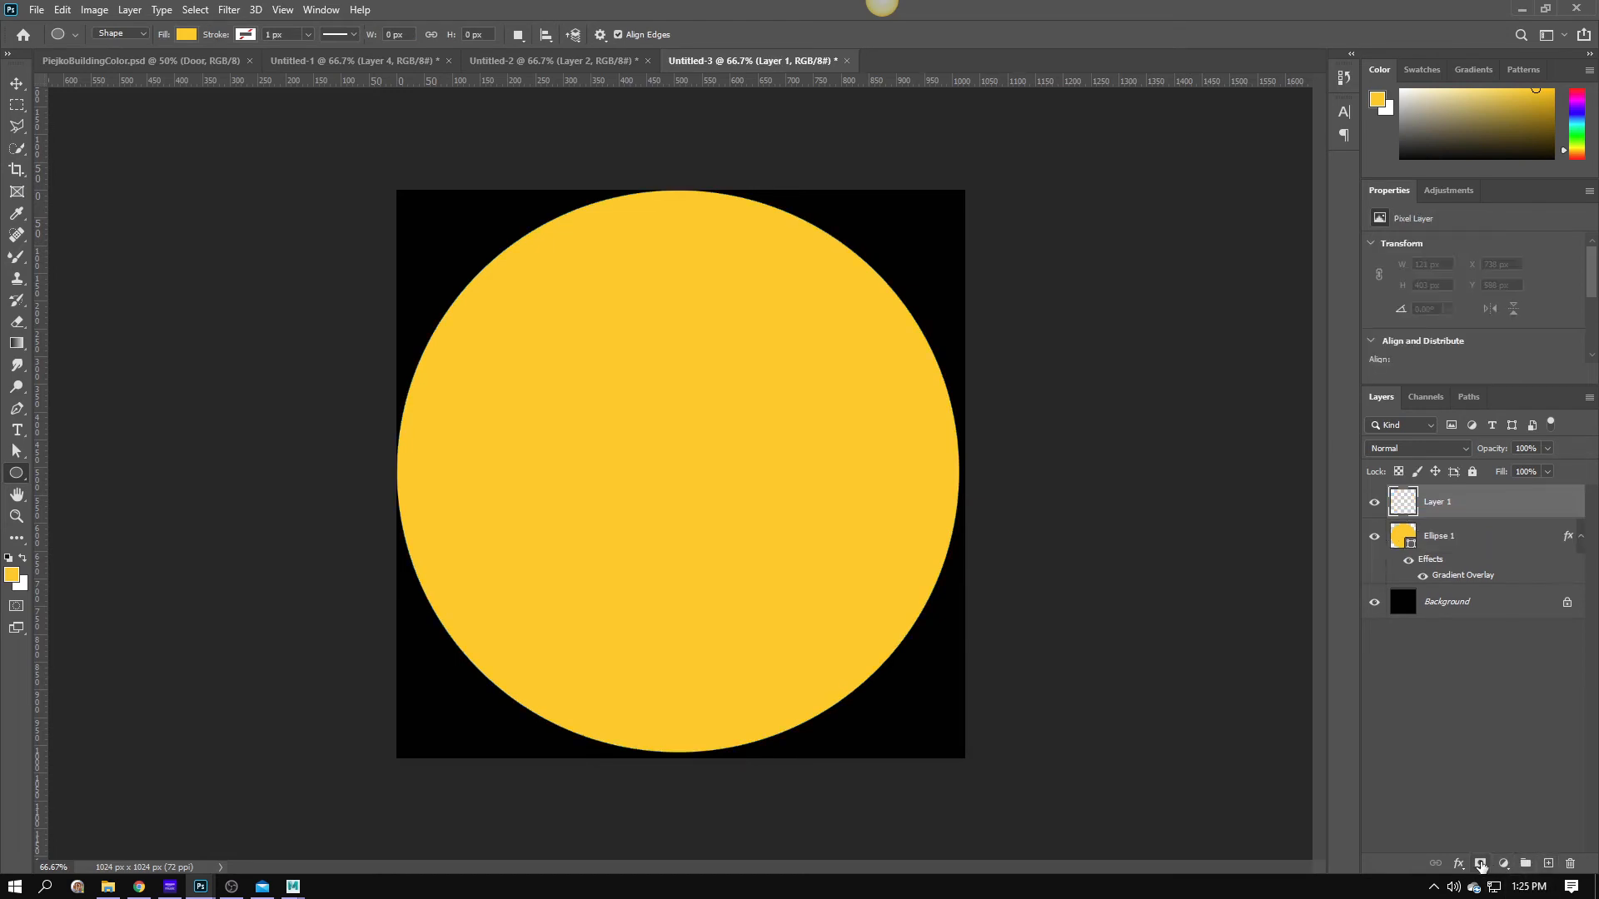
left_click(1482, 865)
key("ctrl+z")
left_click(1403, 535, "ctrl")
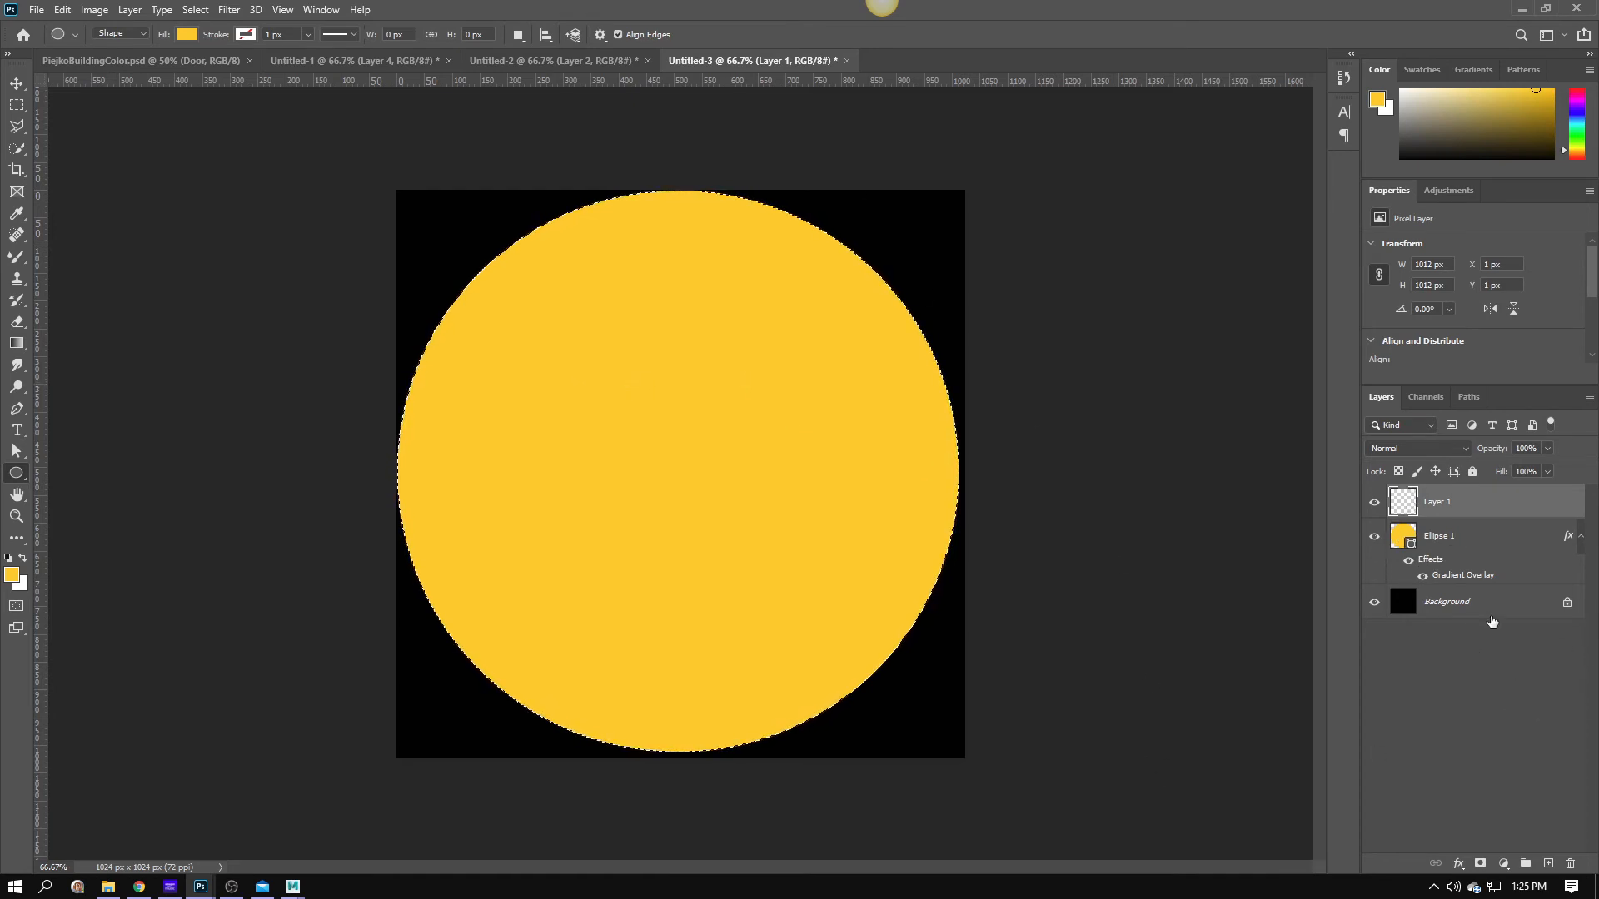
left_click(1479, 865)
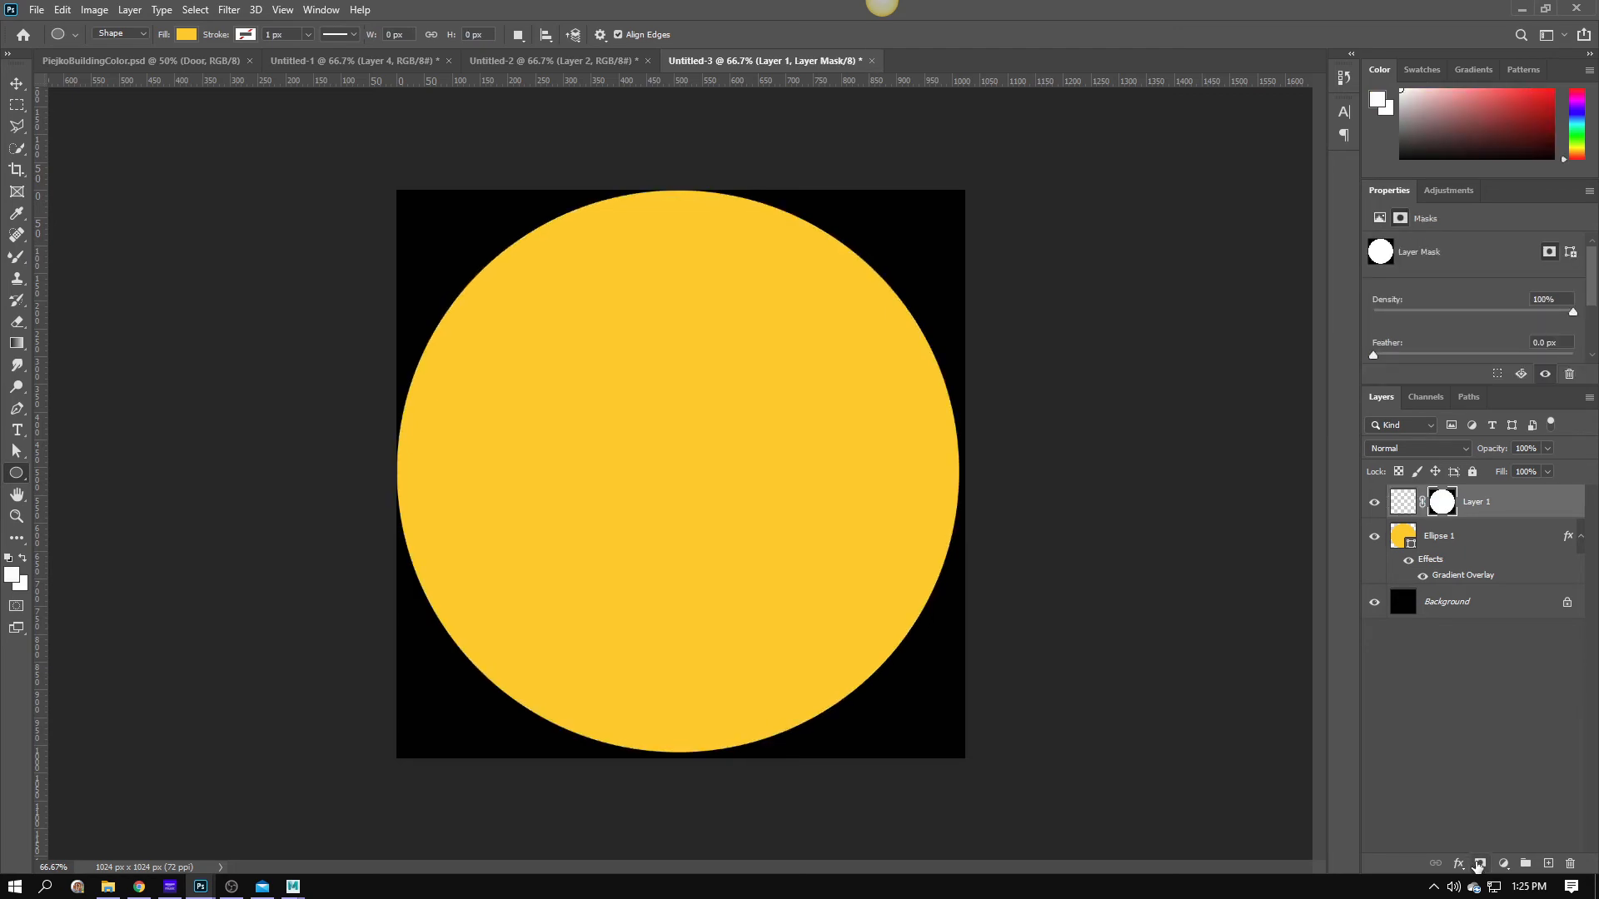
Hide the Ellipse 1 layer and make Layer 1's content active instead of its mask.
left_click(1376, 539)
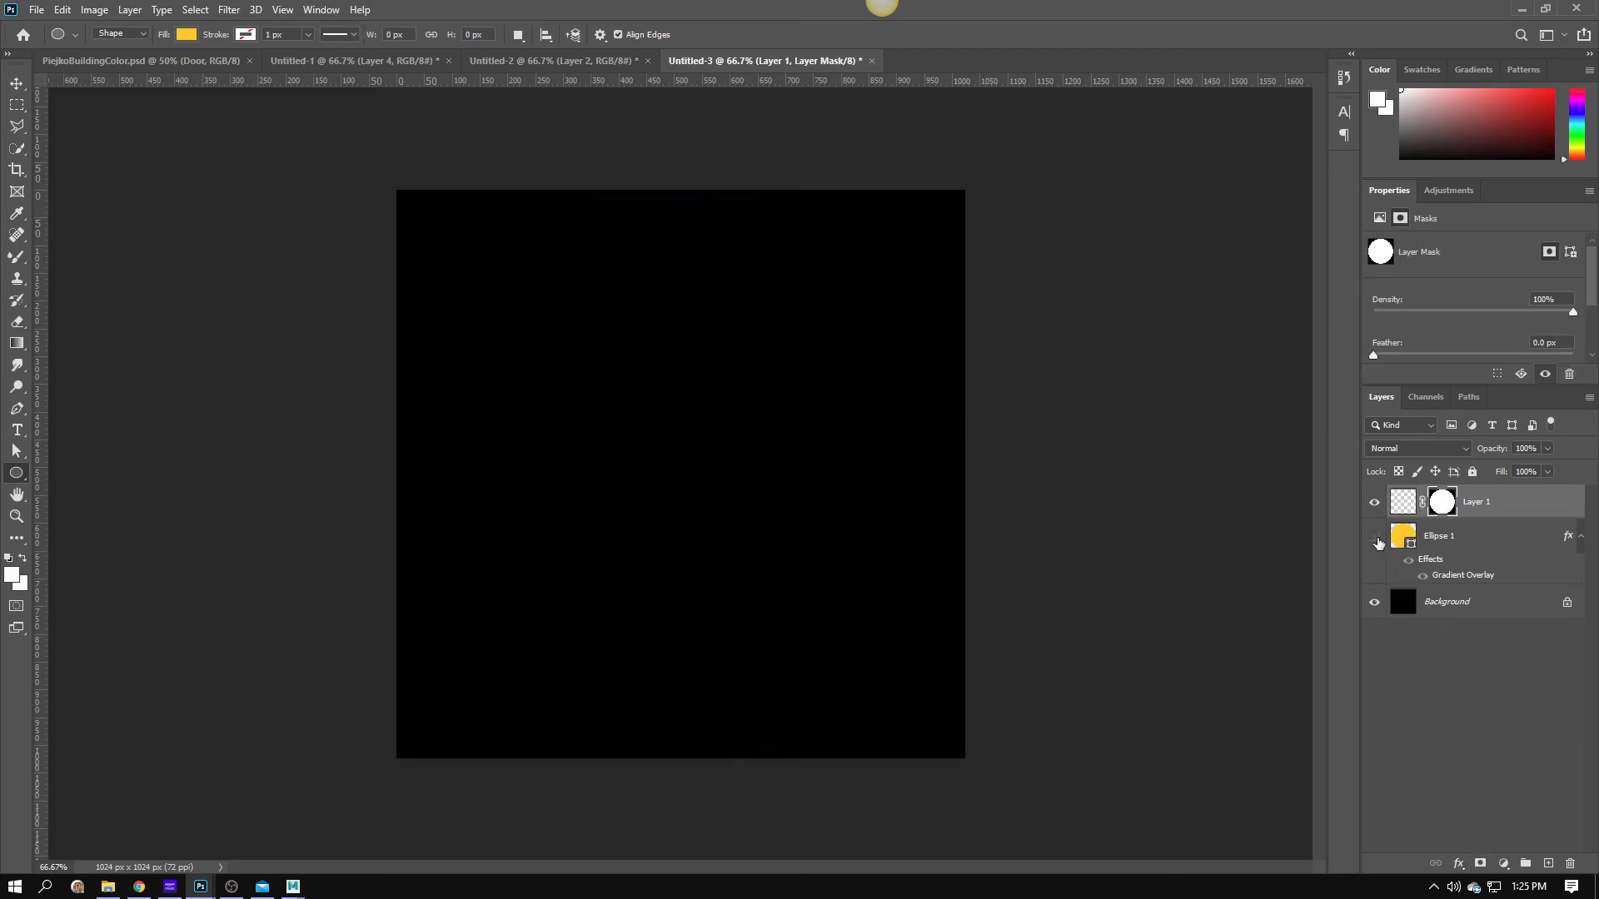
left_click(1405, 510)
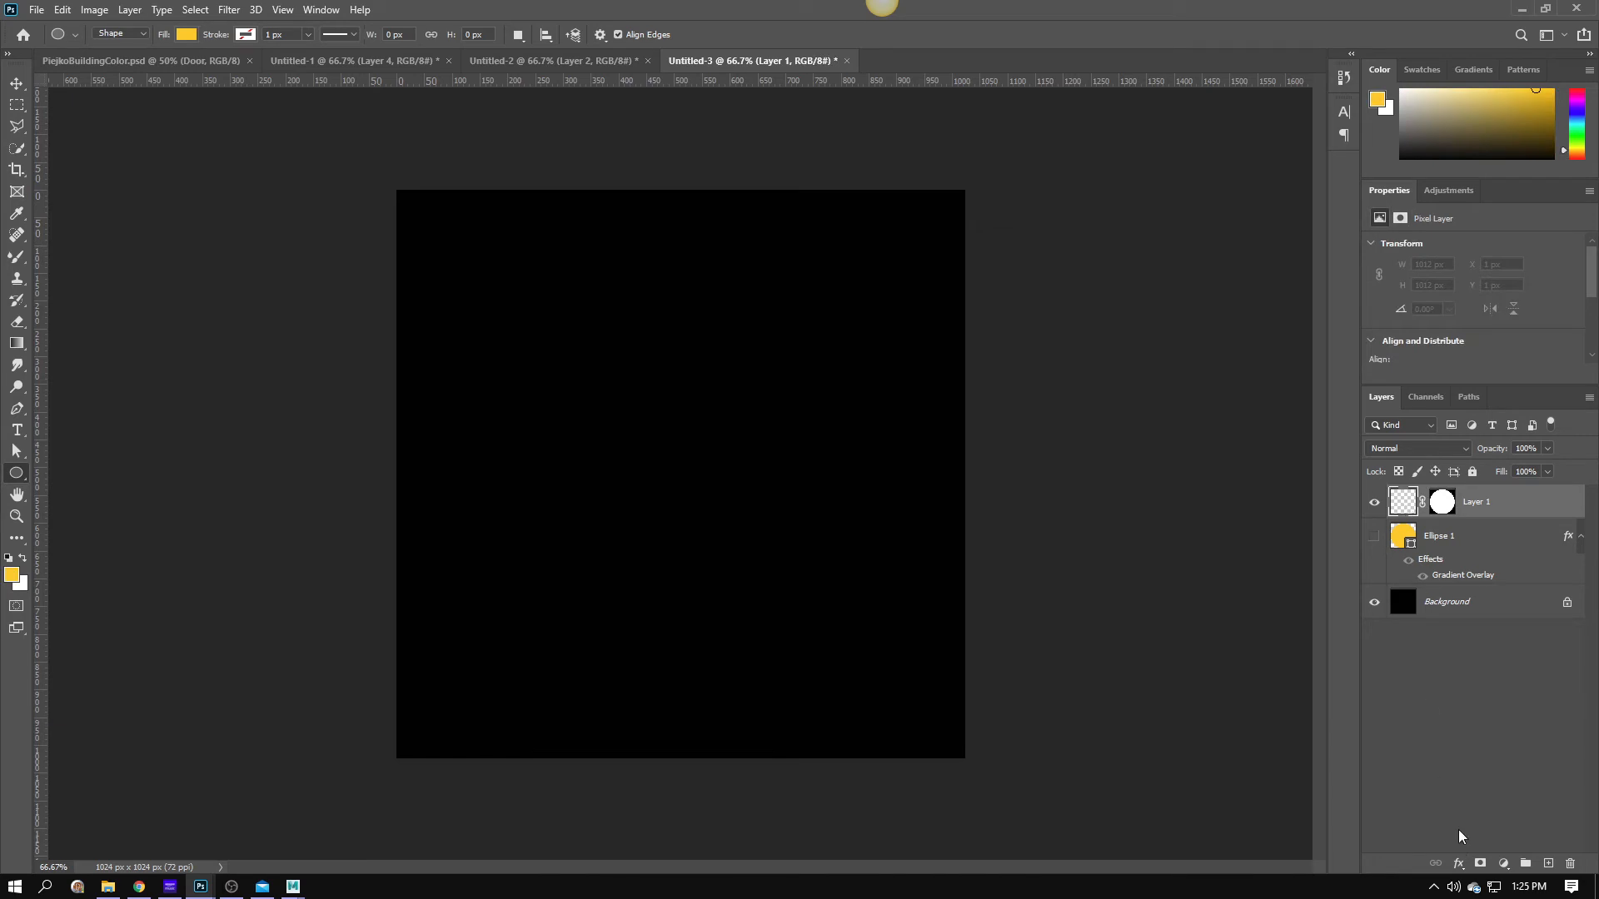
left_click(1458, 864)
left_click(1396, 722)
With the Gradient tool active, place one vertical and one horizontal guide crossing at the centre of the canvas.
left_click(17, 343)
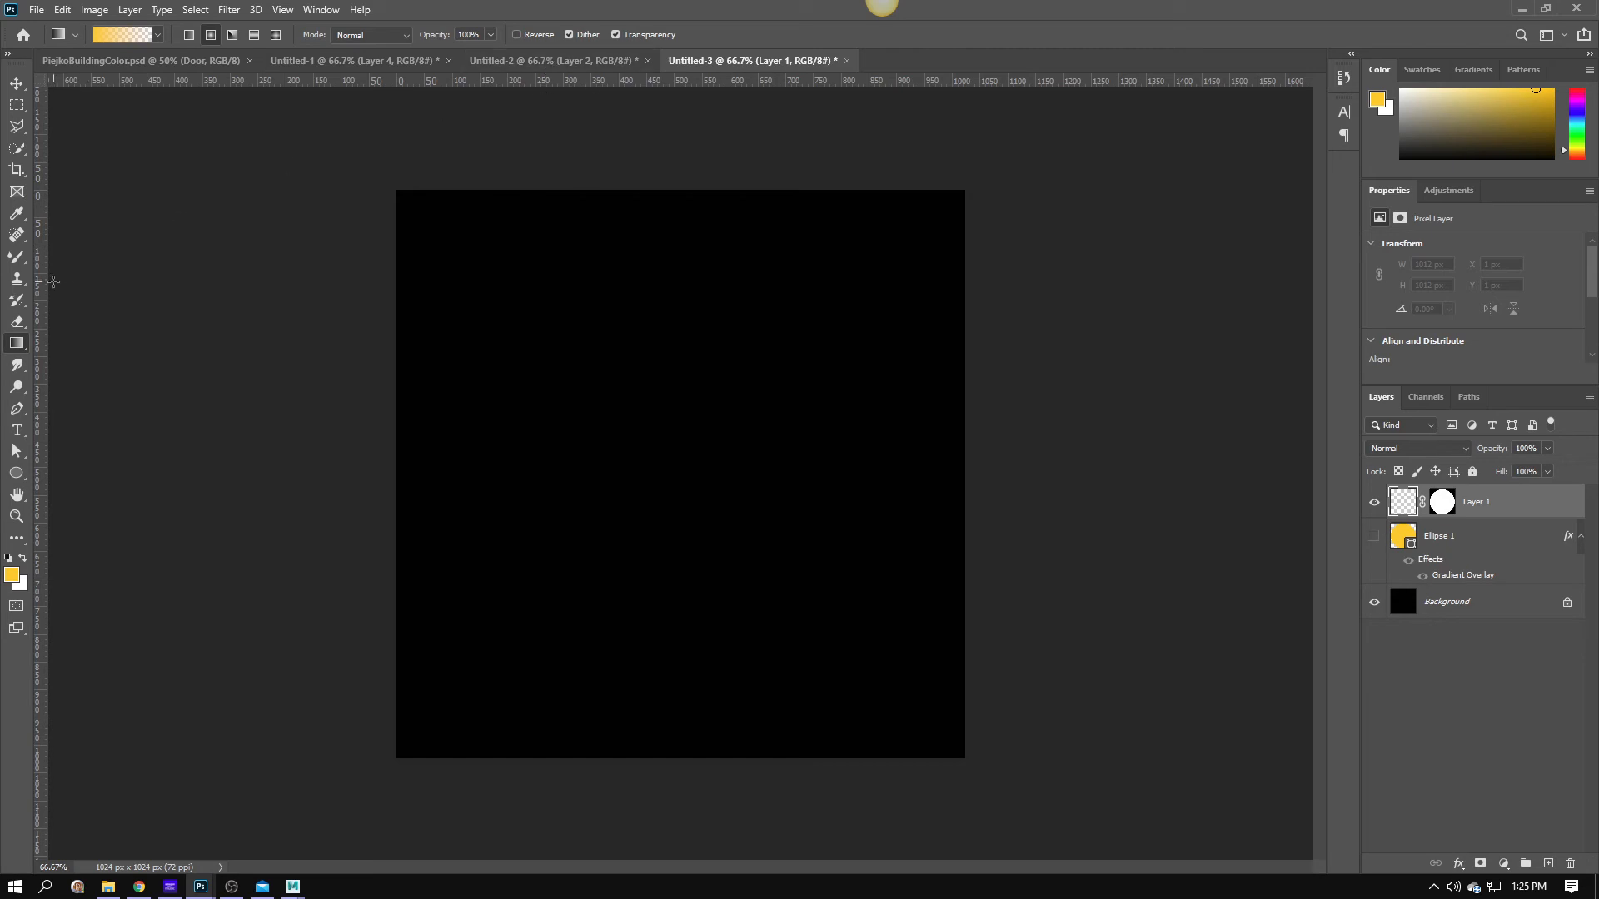
left_click_drag(52, 282, 681, 267)
left_click(287, 9)
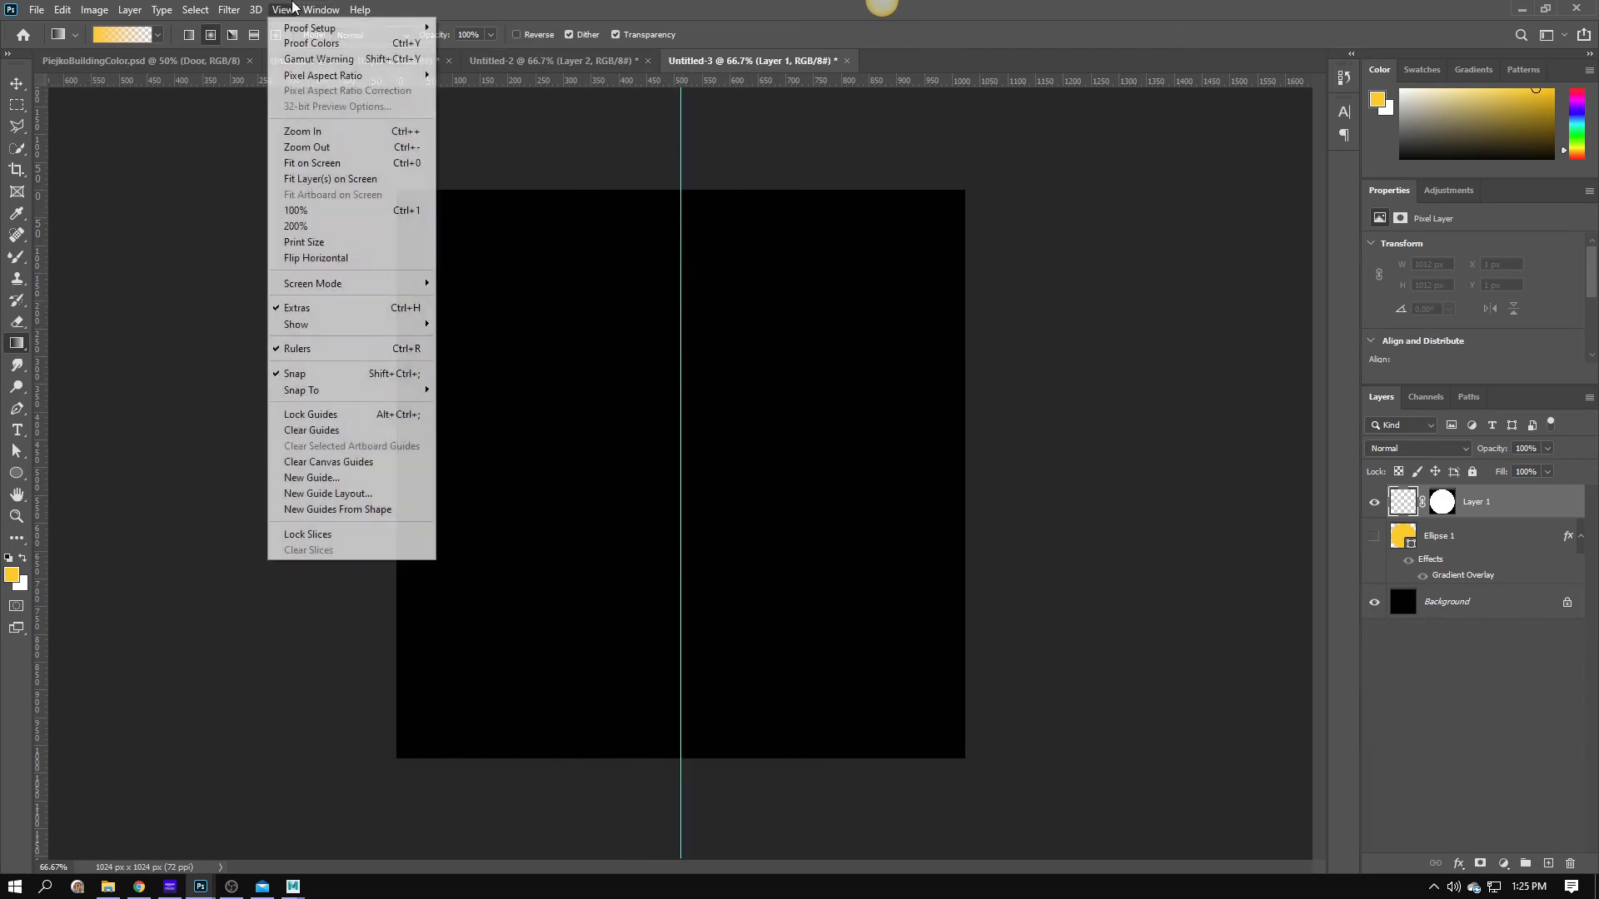
mouse_move(319, 10)
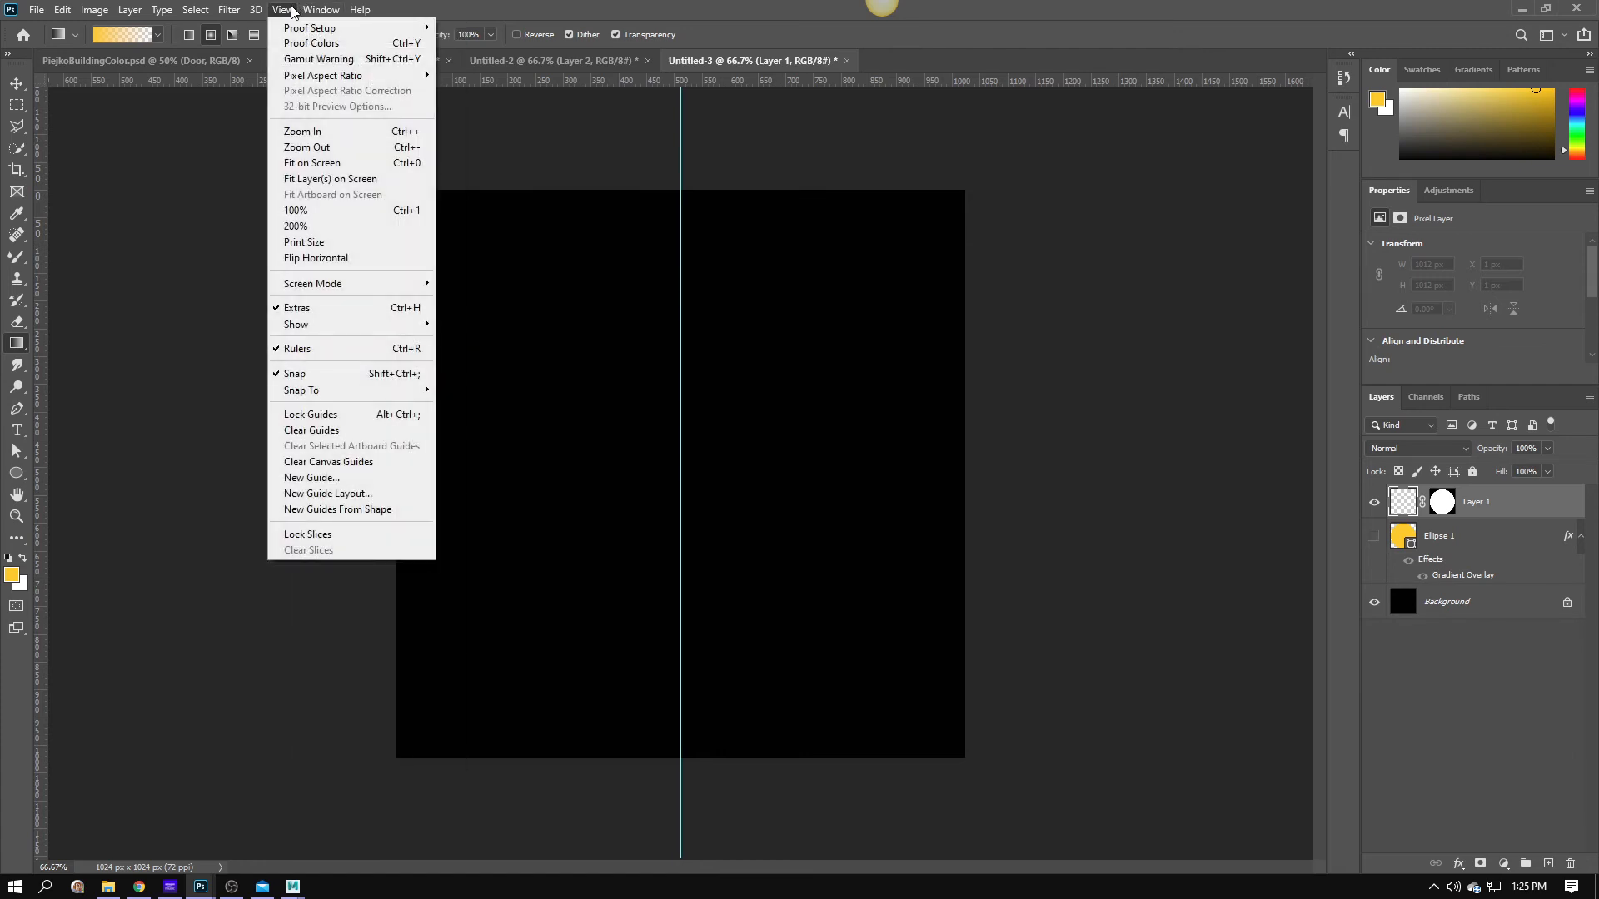
mouse_move(420, 391)
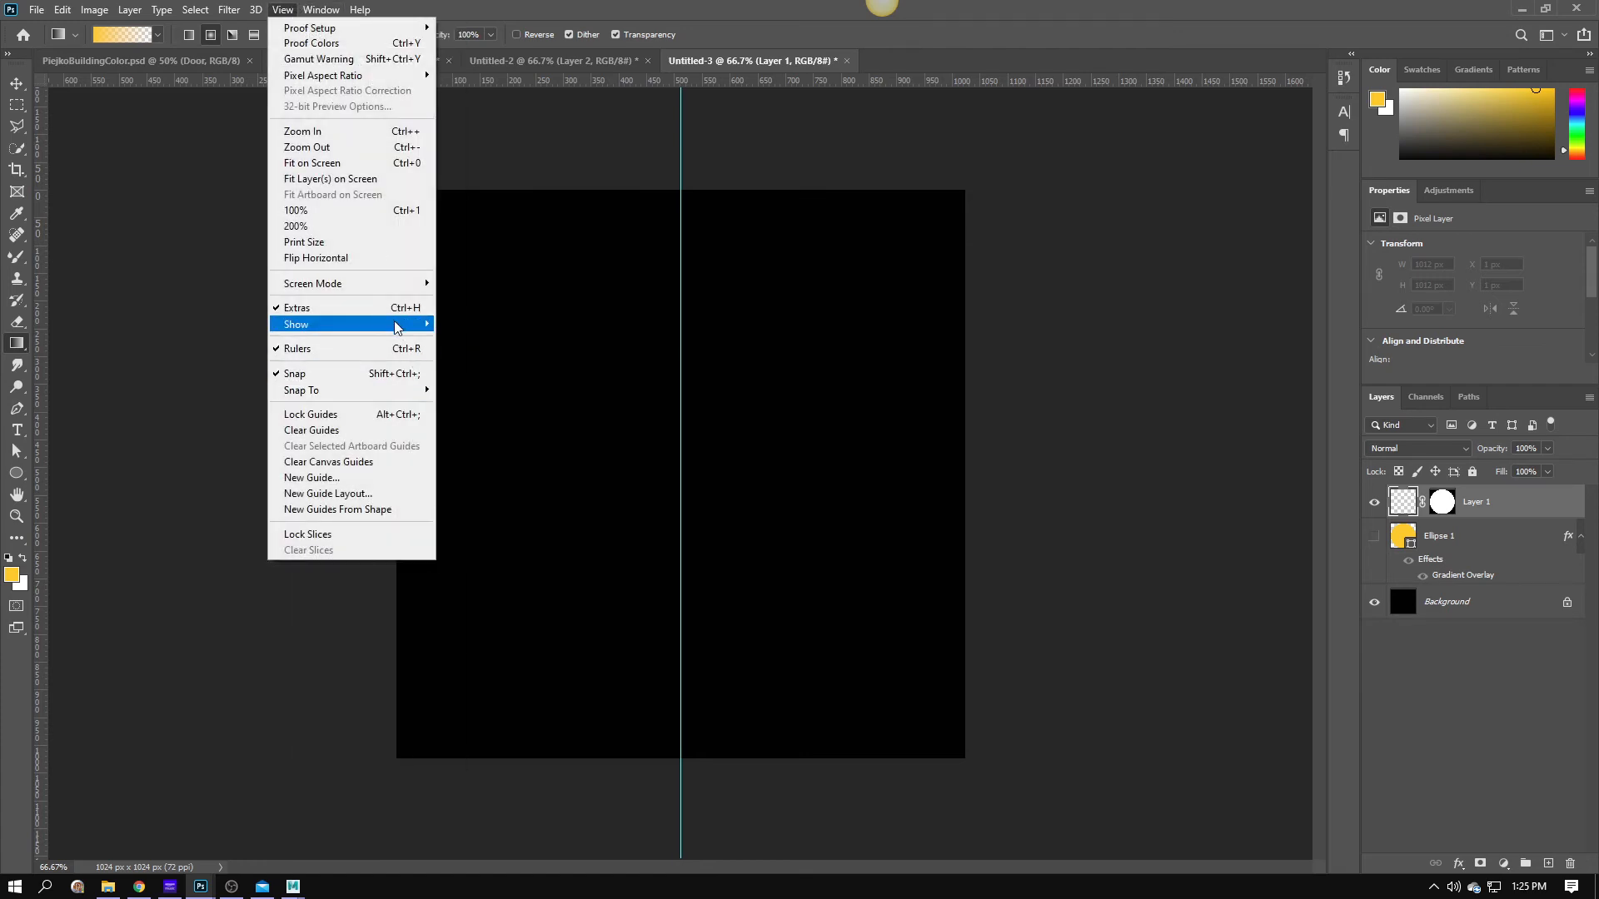
left_click(1036, 45)
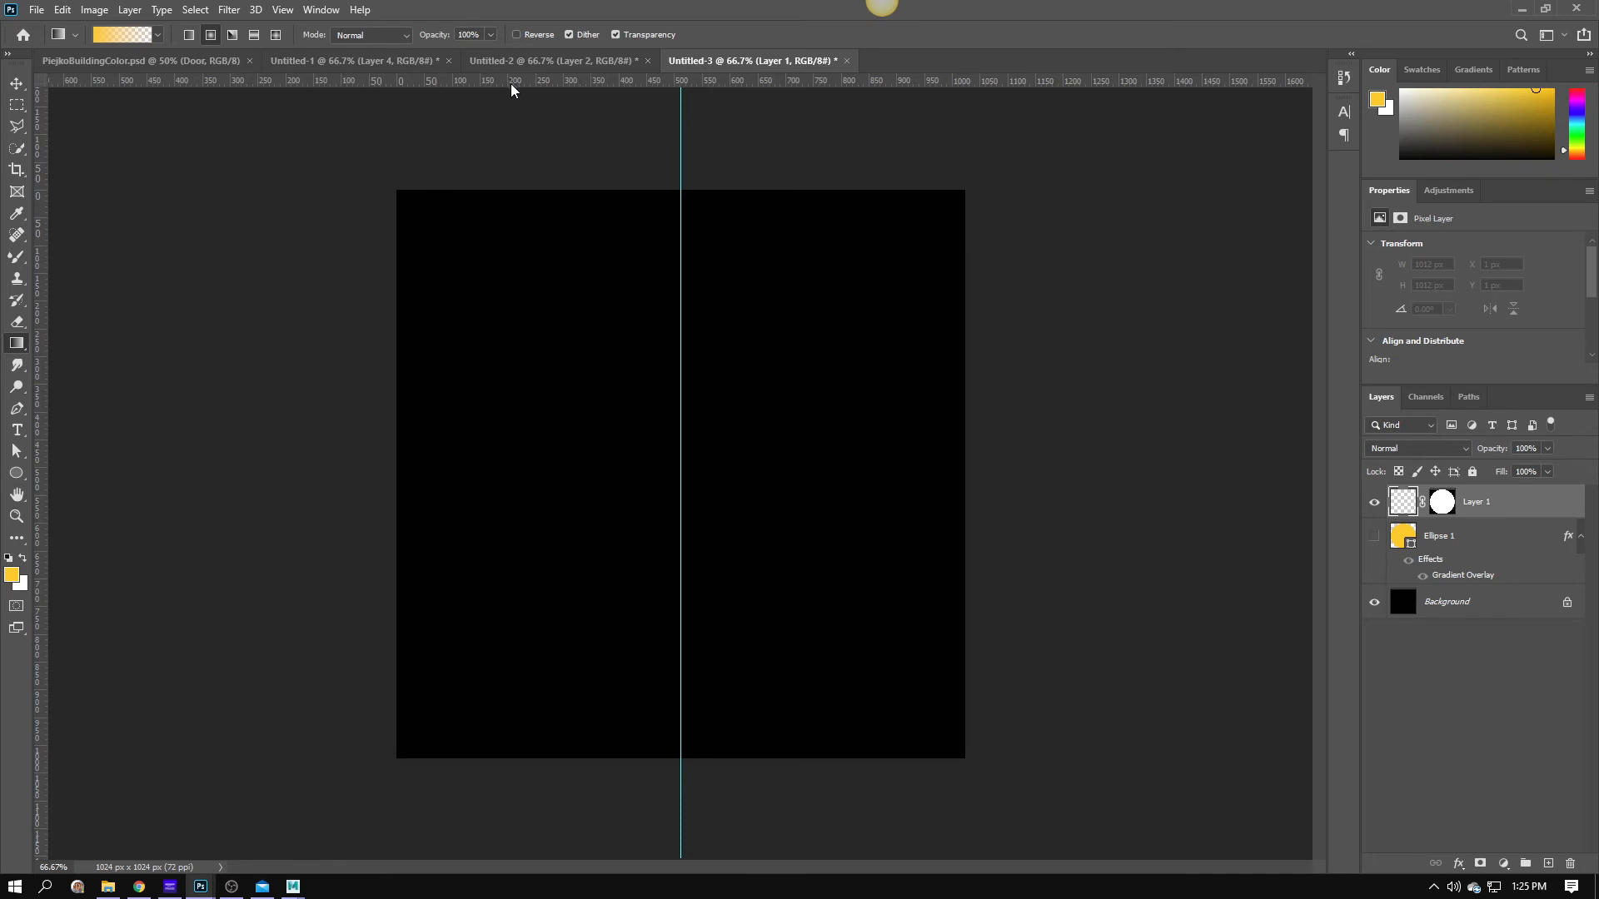
left_click_drag(511, 85, 662, 468)
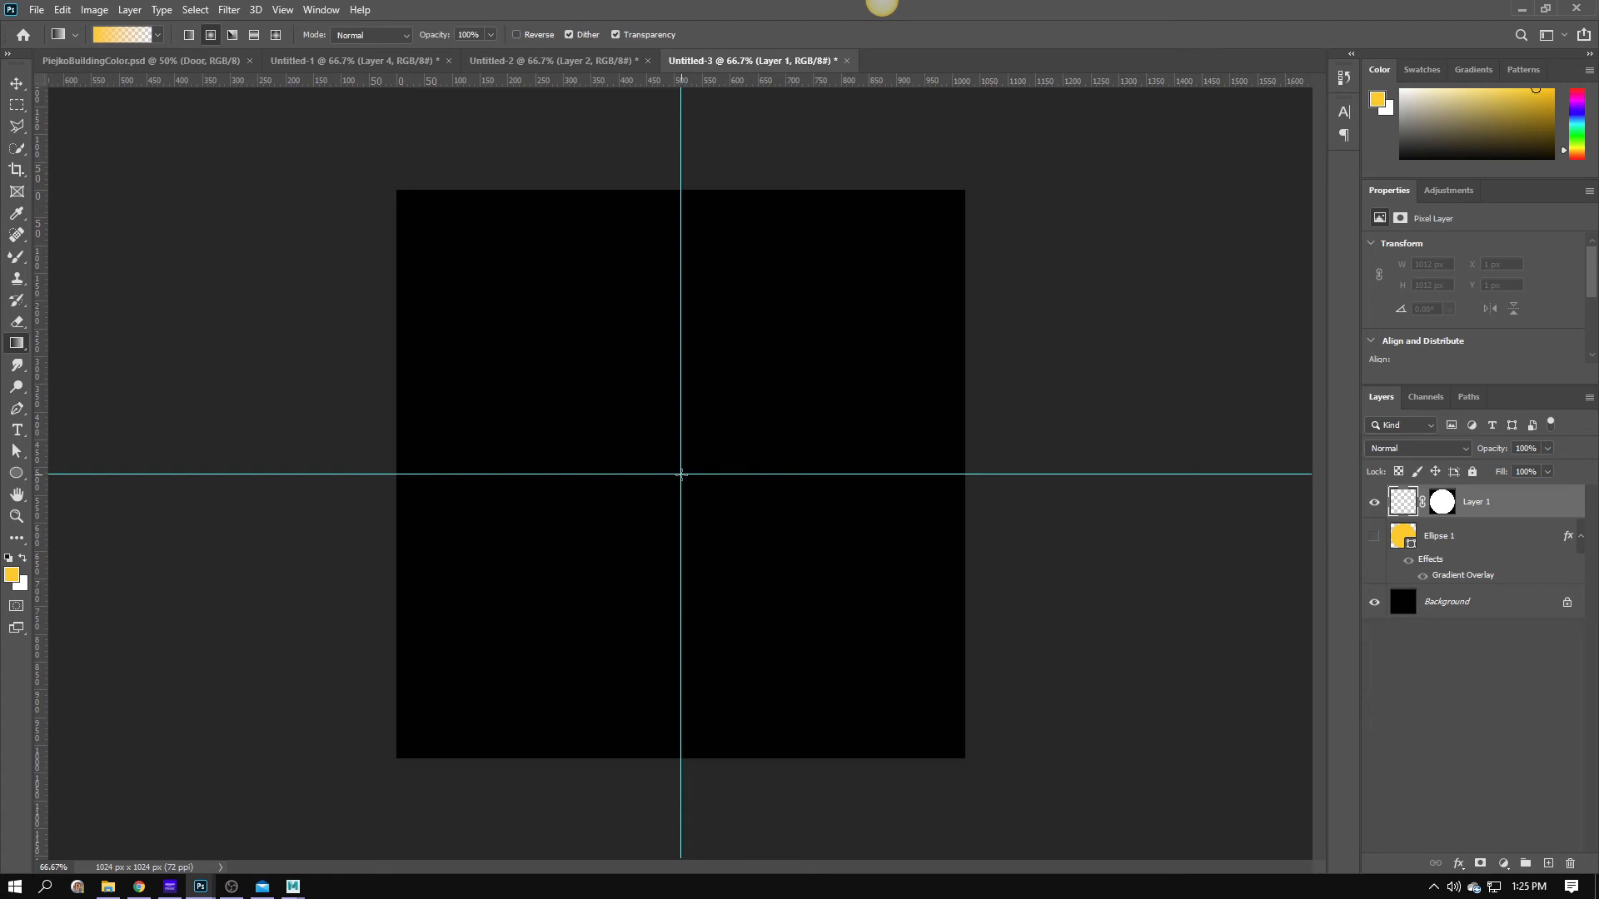
Draw a radial yellow-to-transparent gradient on Layer 1 from the guides' crossing towards the circle's edge, and hide the Background layer.
left_click_drag(681, 474, 905, 301)
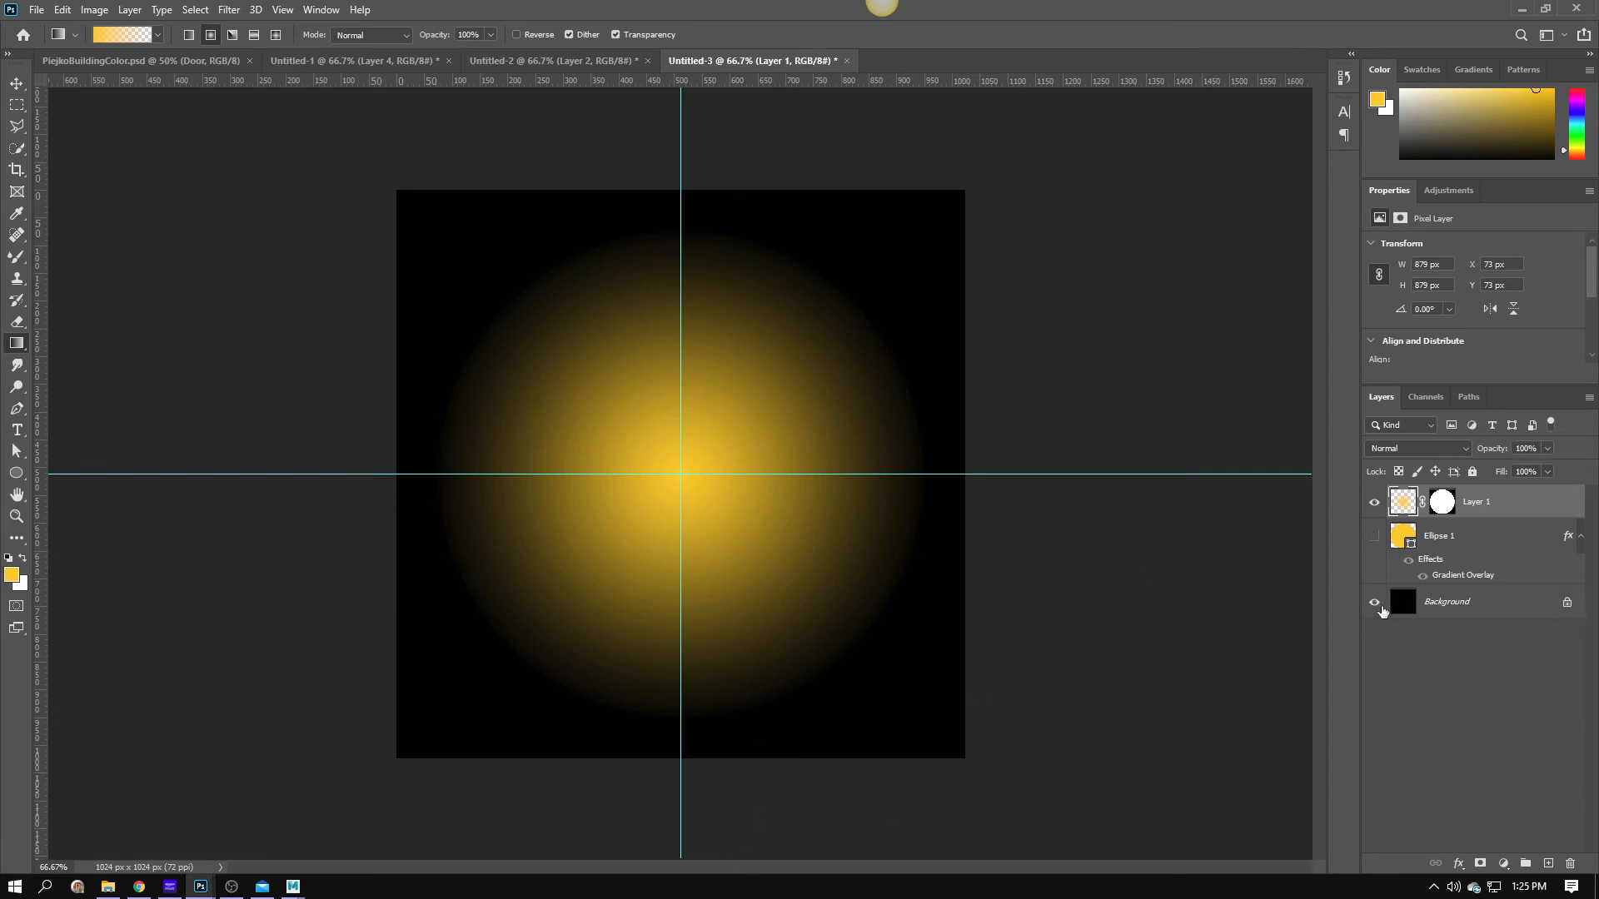
left_click(1375, 602)
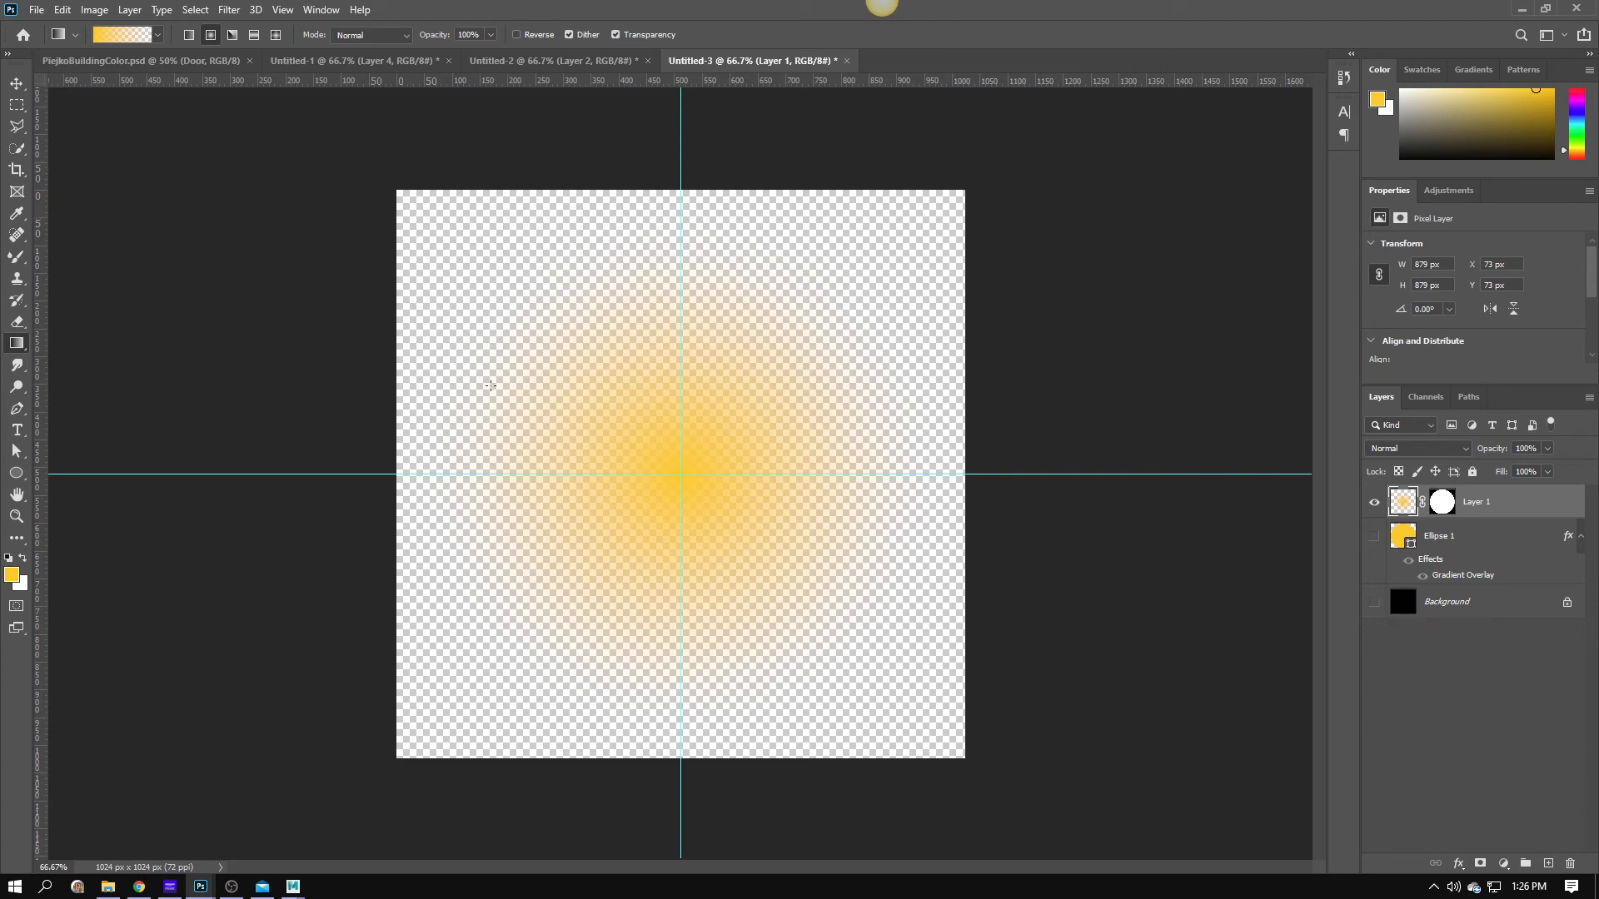
Save the transparent glow as a PNG copy named Navi in the FireDemos folder.
left_click(37, 10)
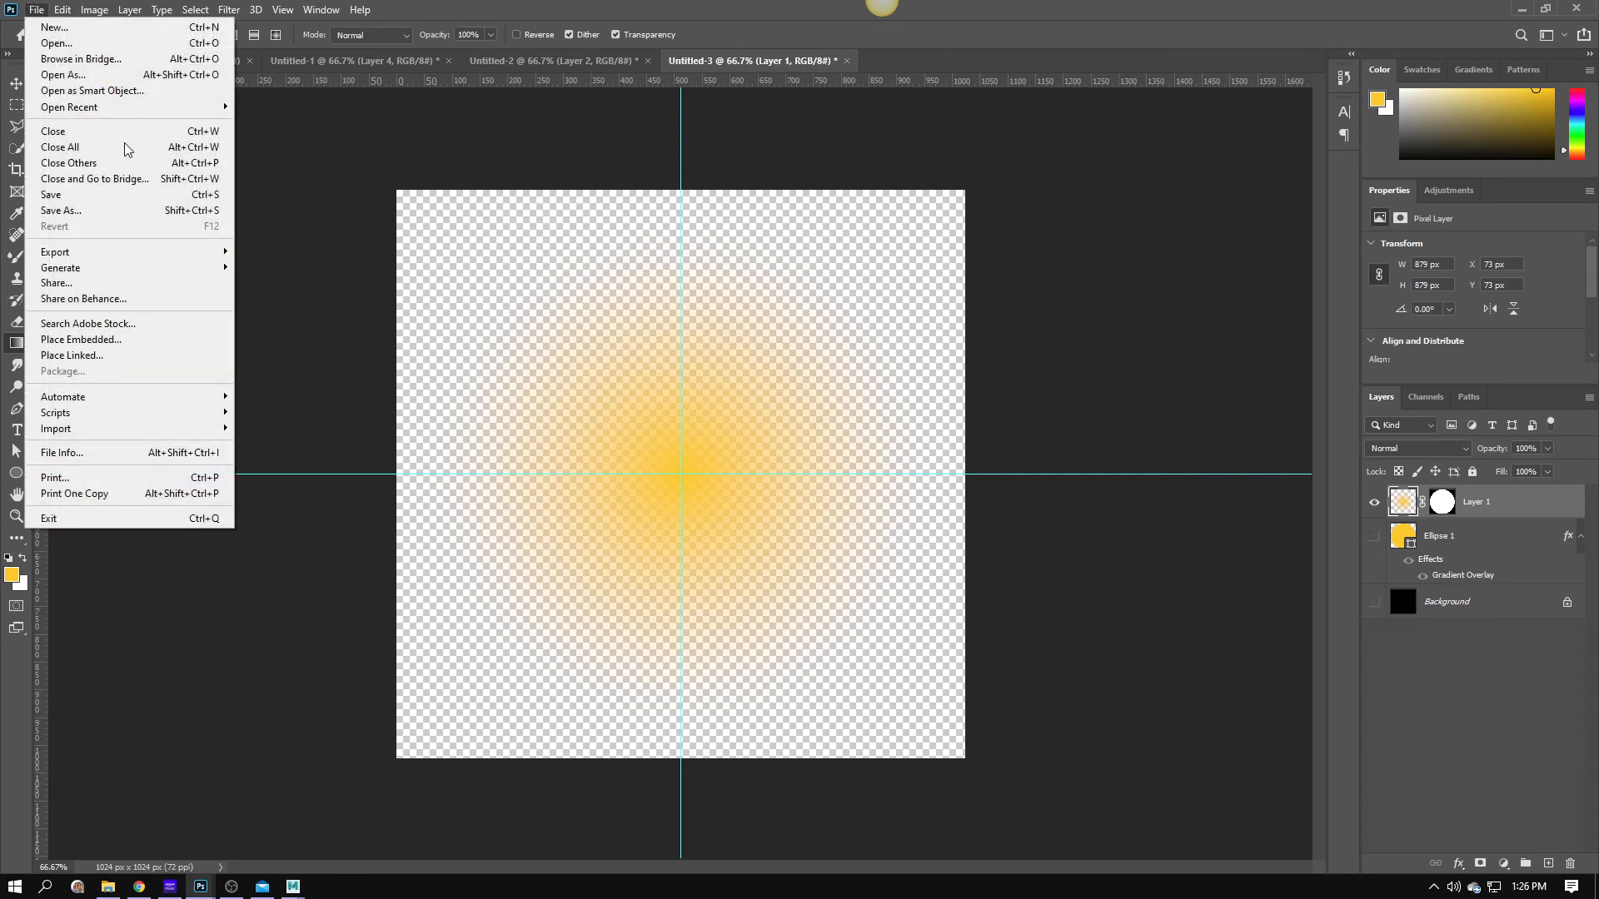
left_click(67, 211)
left_click(962, 586)
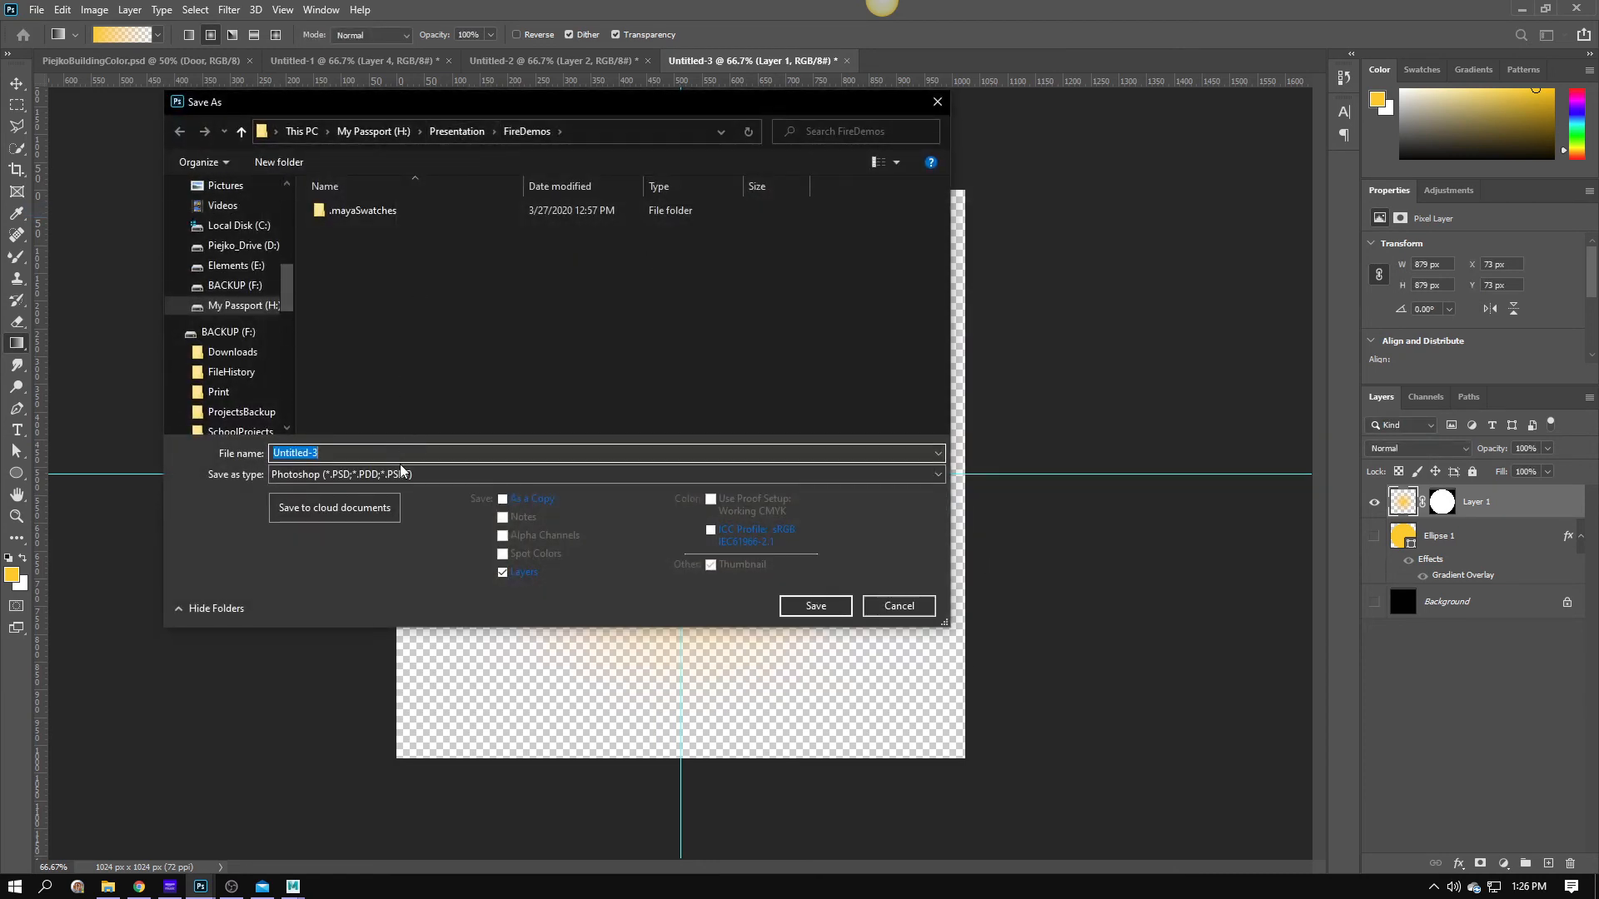
left_click(405, 476)
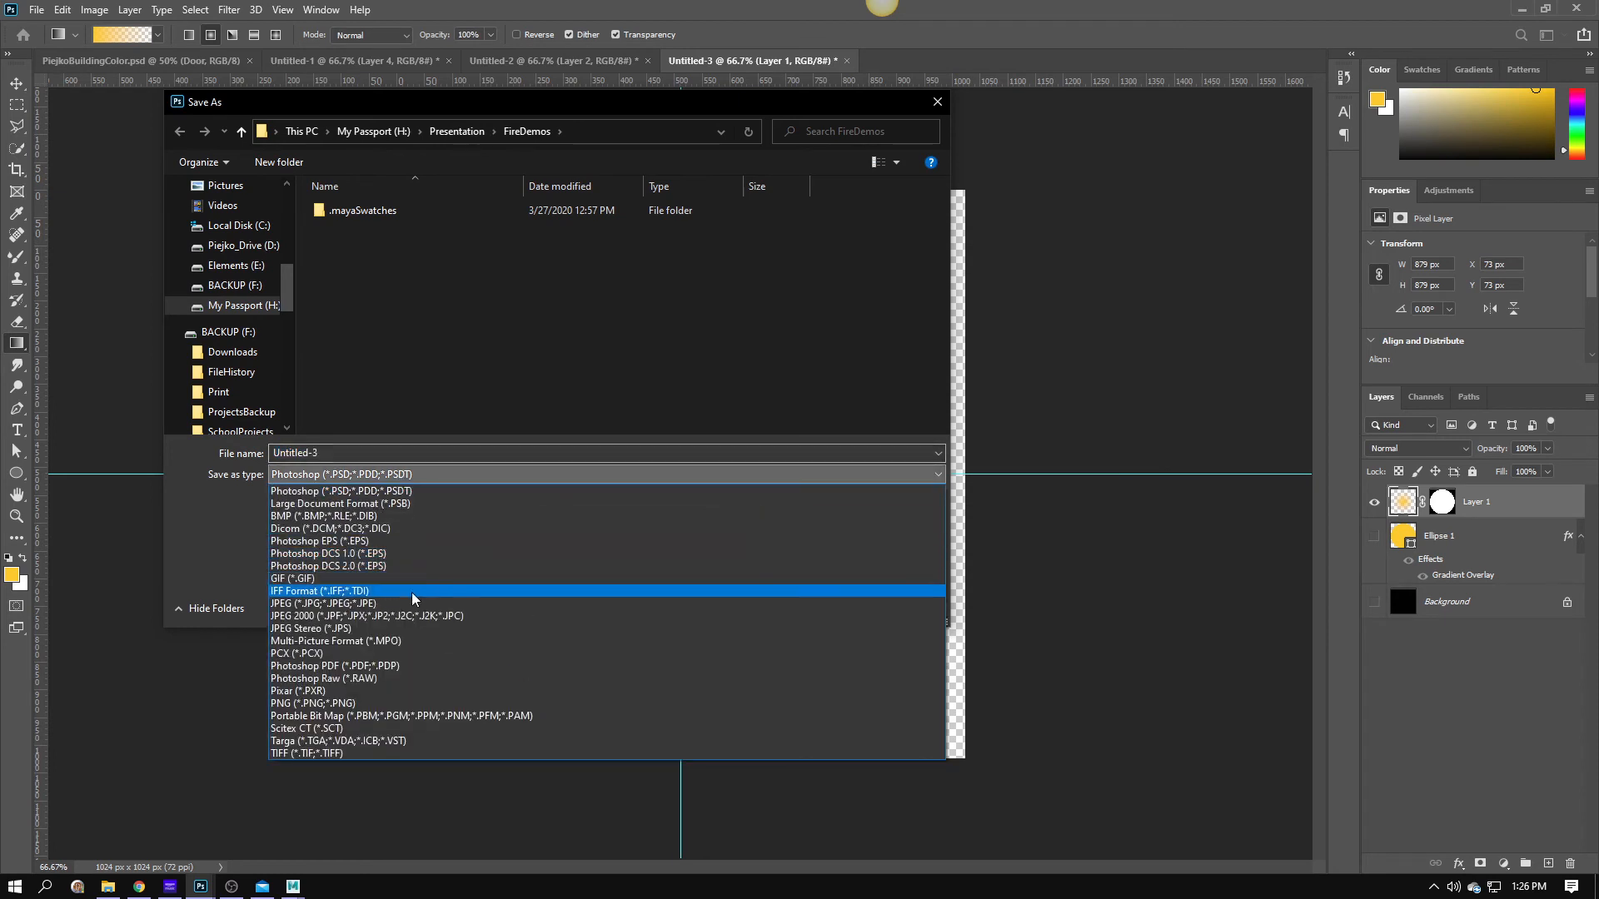
left_click(403, 704)
double_click(369, 452)
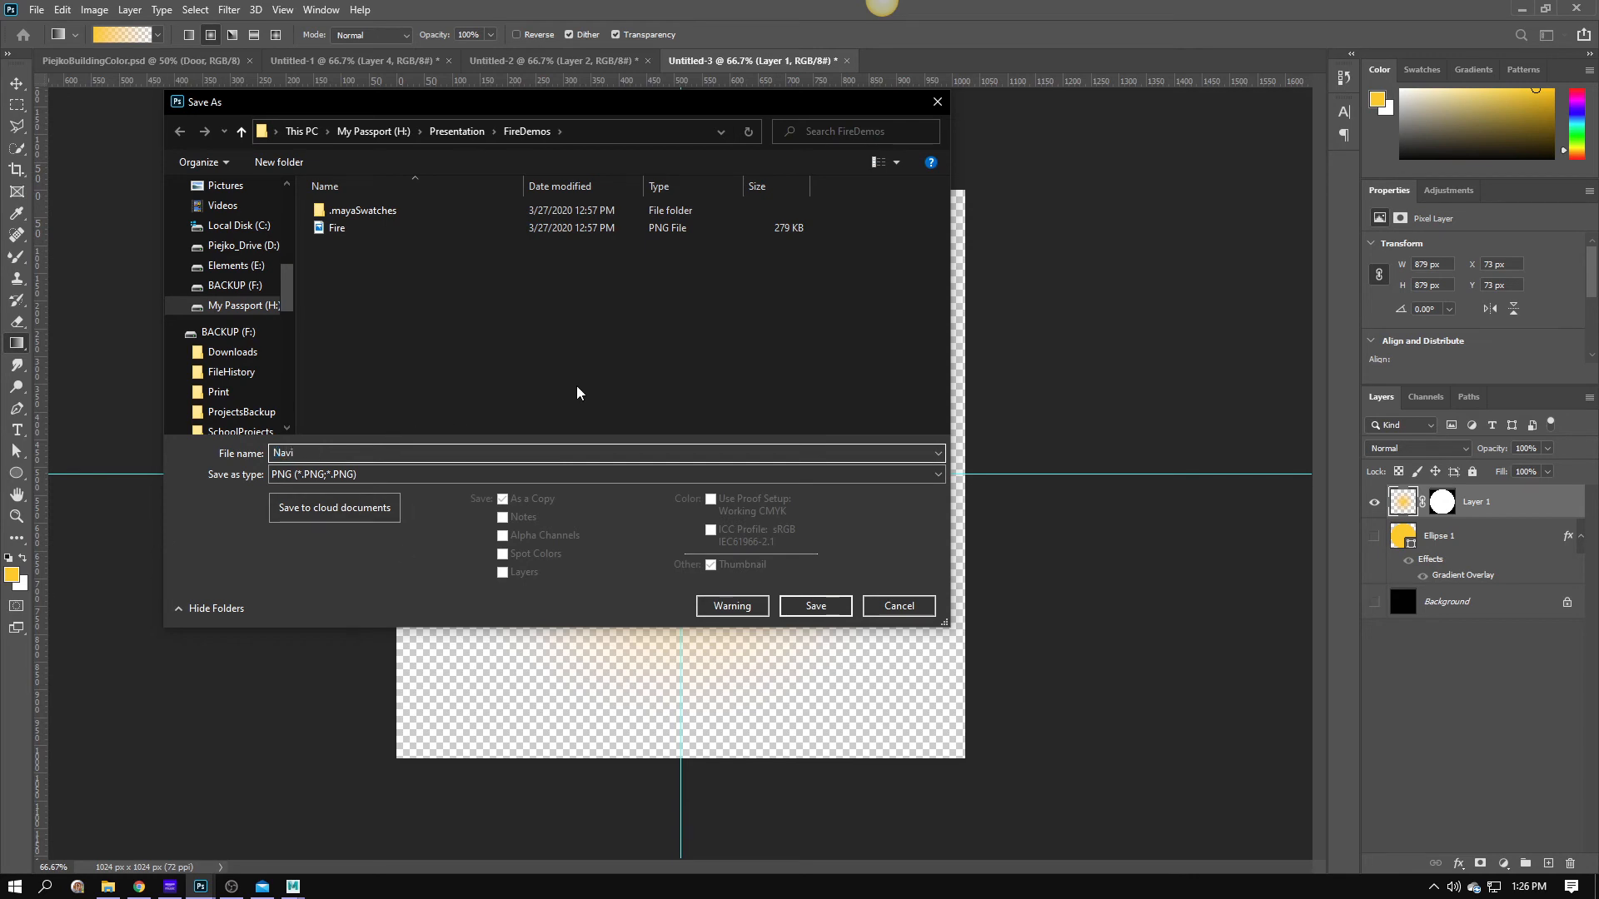
left_click(837, 613)
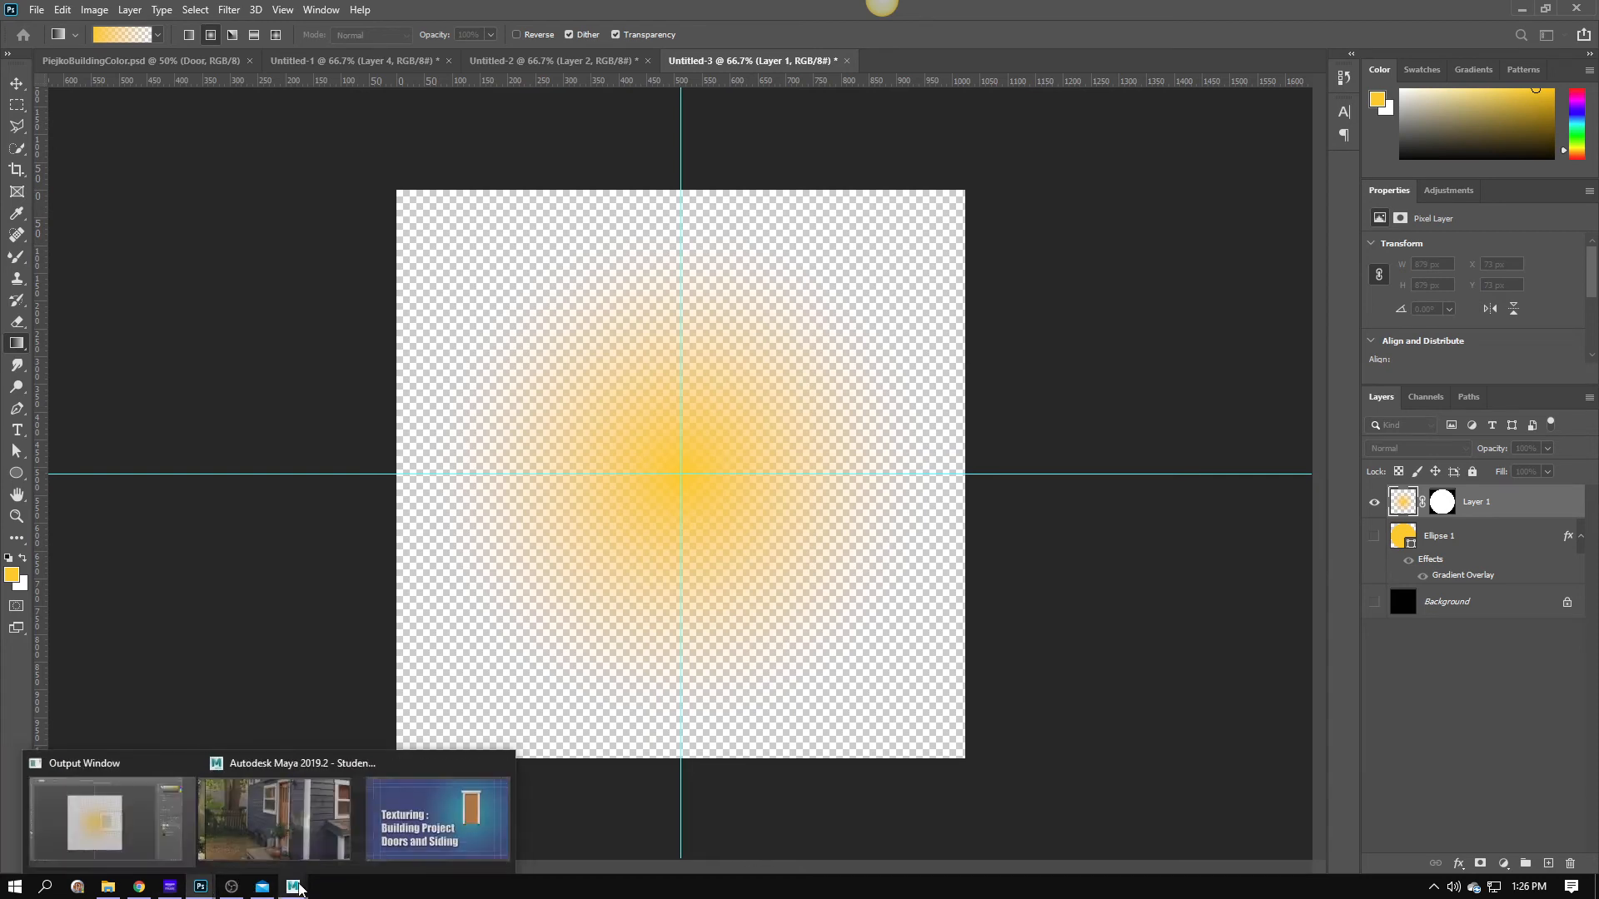
Switch to Maya, dismiss the mail notification and open the Hypershade.
left_click(331, 835)
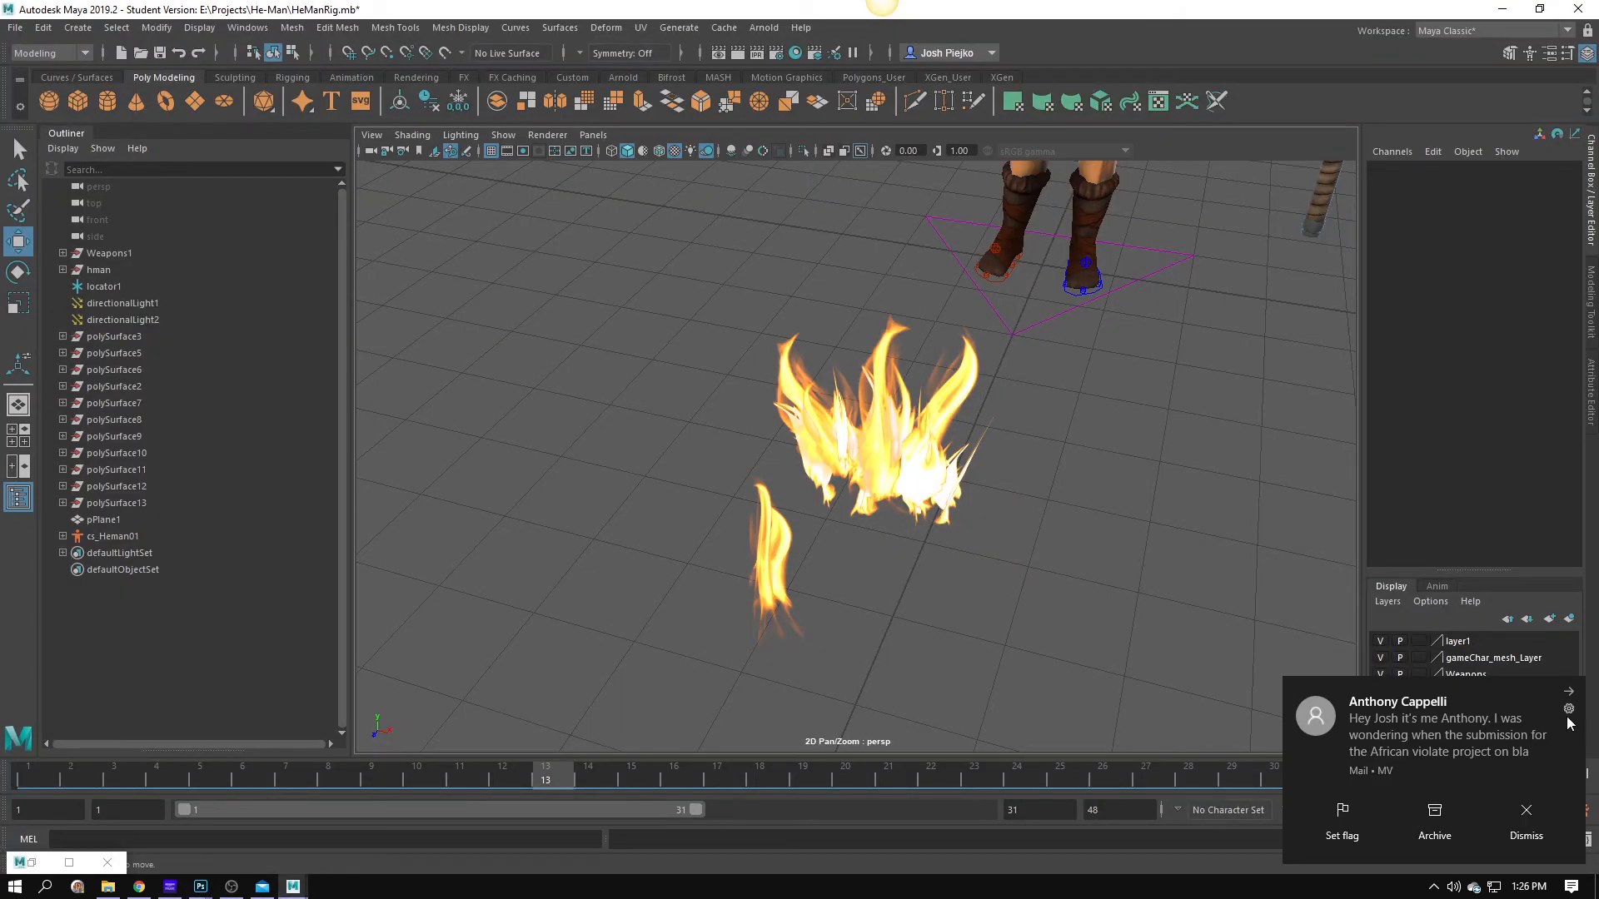
left_click(1568, 692)
left_click(763, 28)
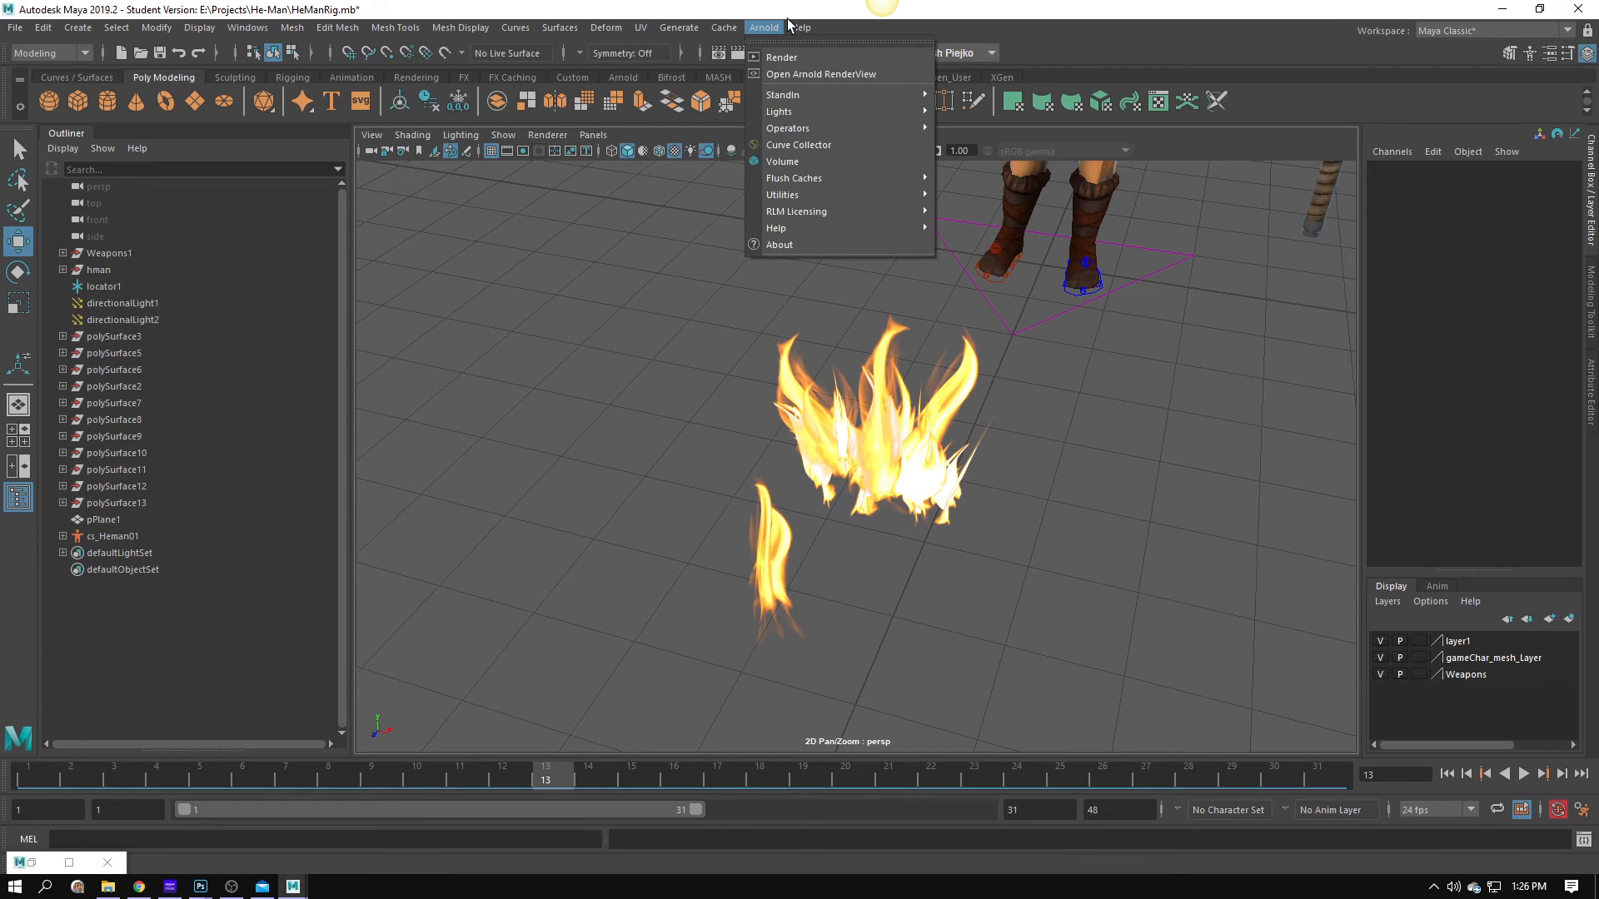
left_click(742, 2)
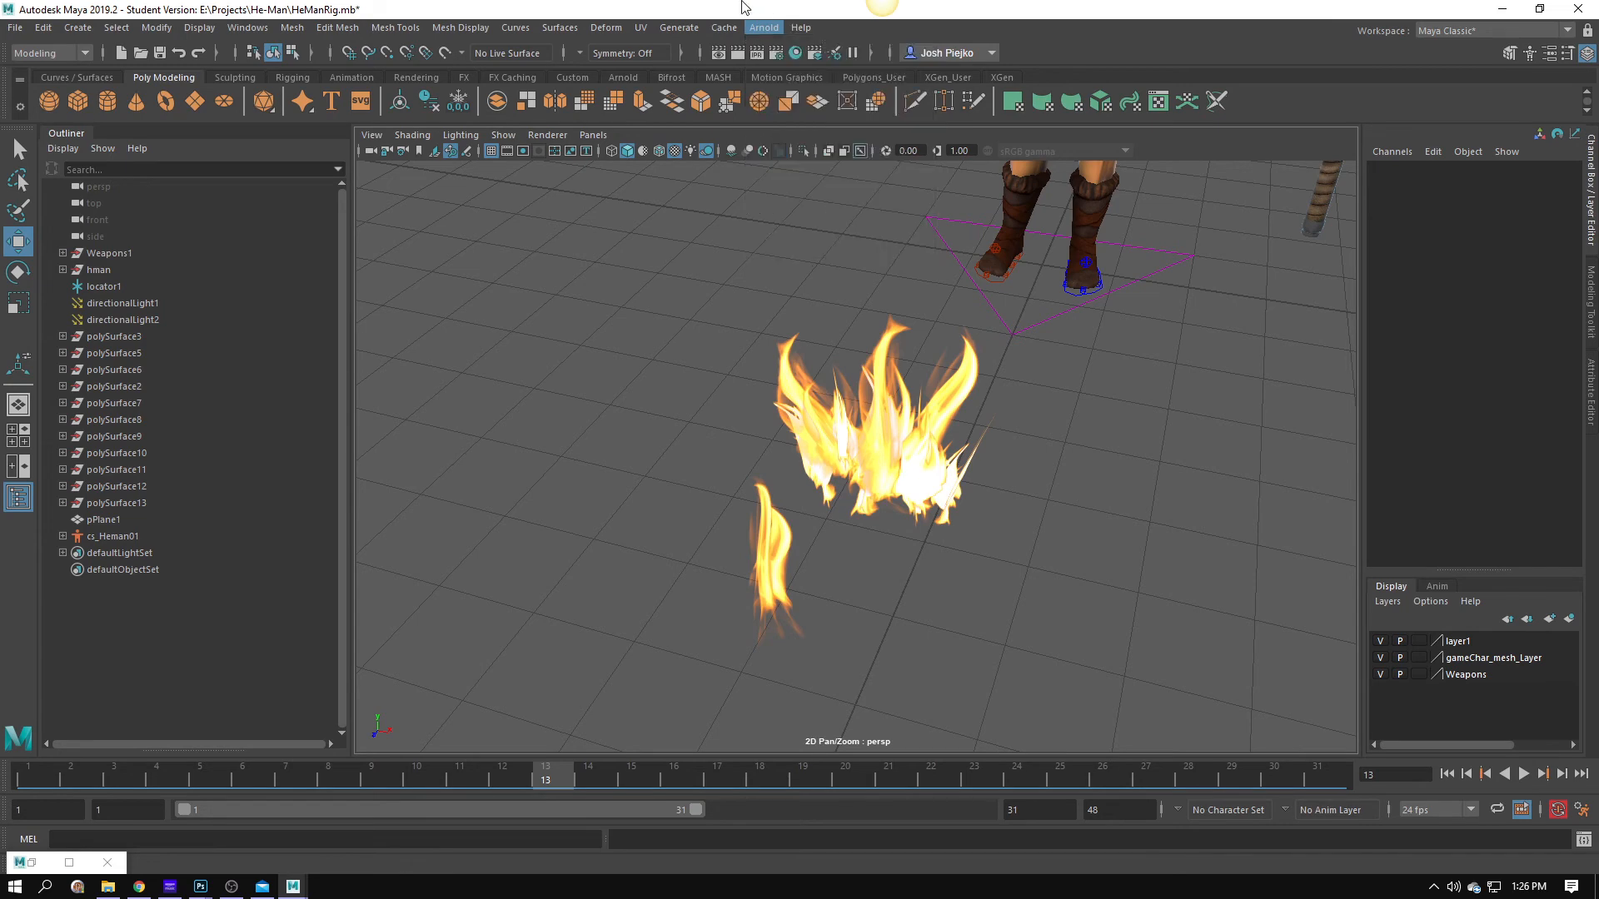
left_click(796, 53)
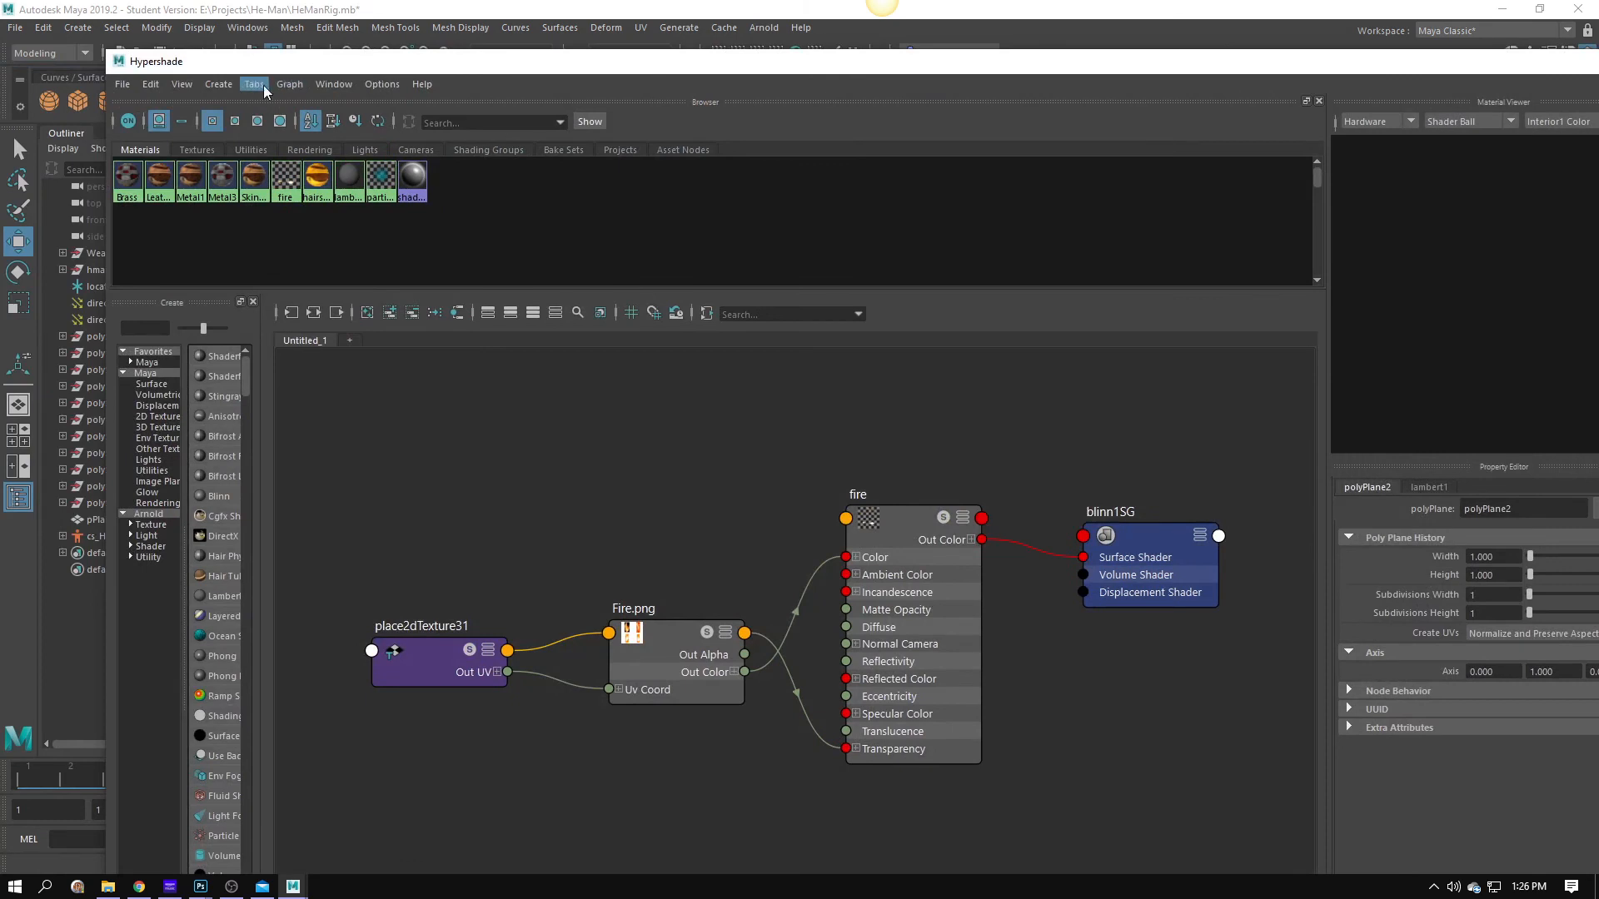
Create a new Blinn material and graph its network on its own in the work area.
left_click(218, 85)
mouse_move(268, 117)
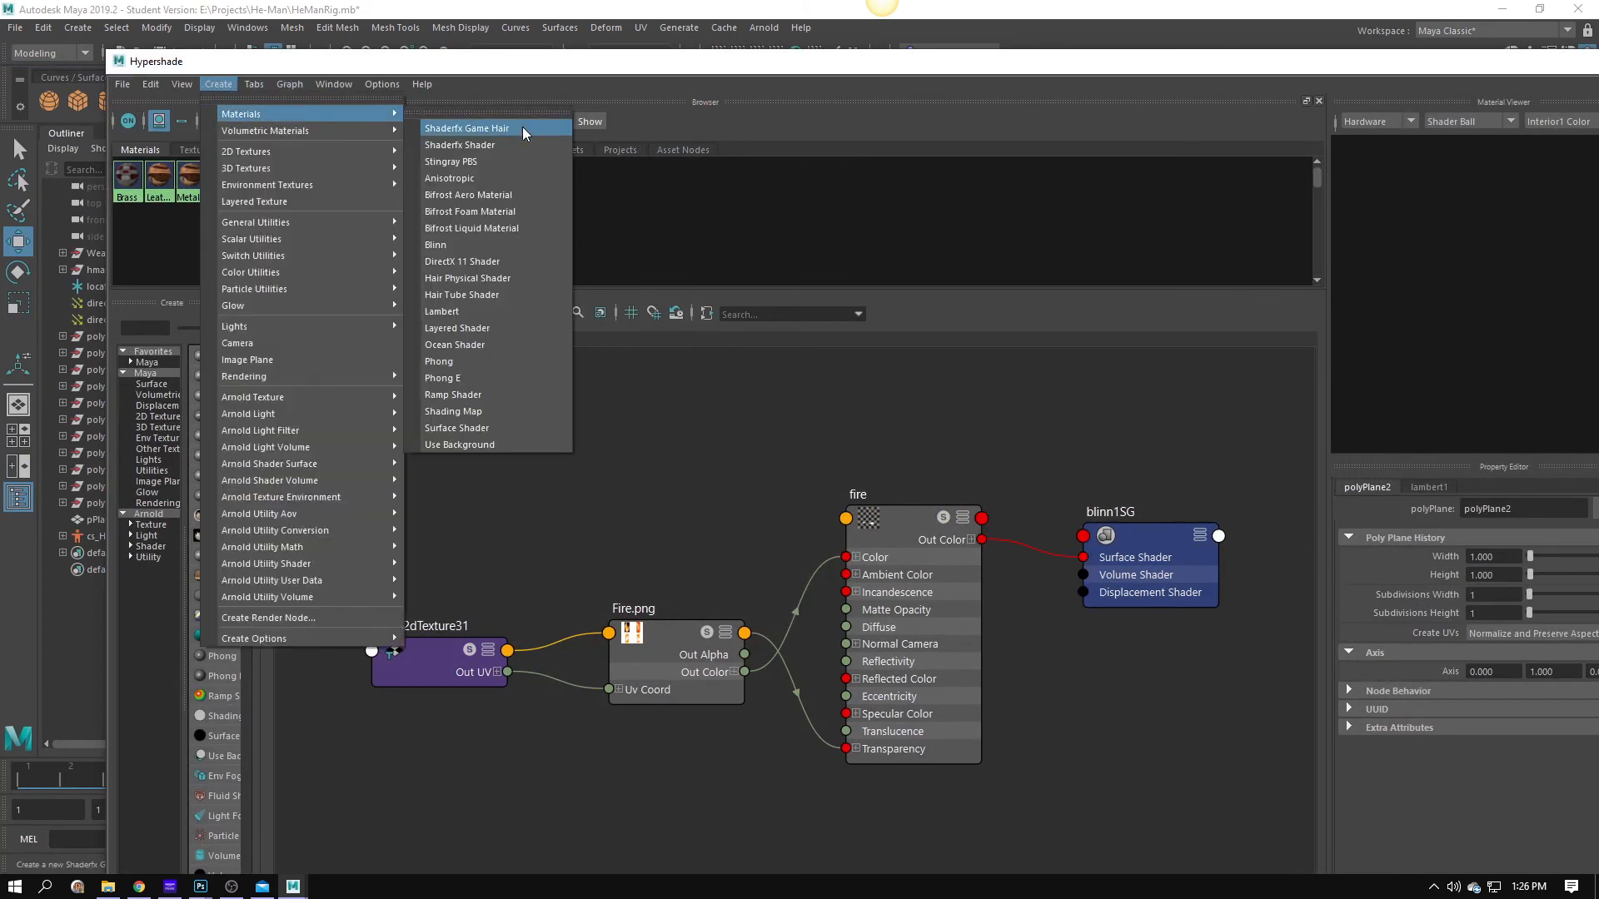
left_click(496, 243)
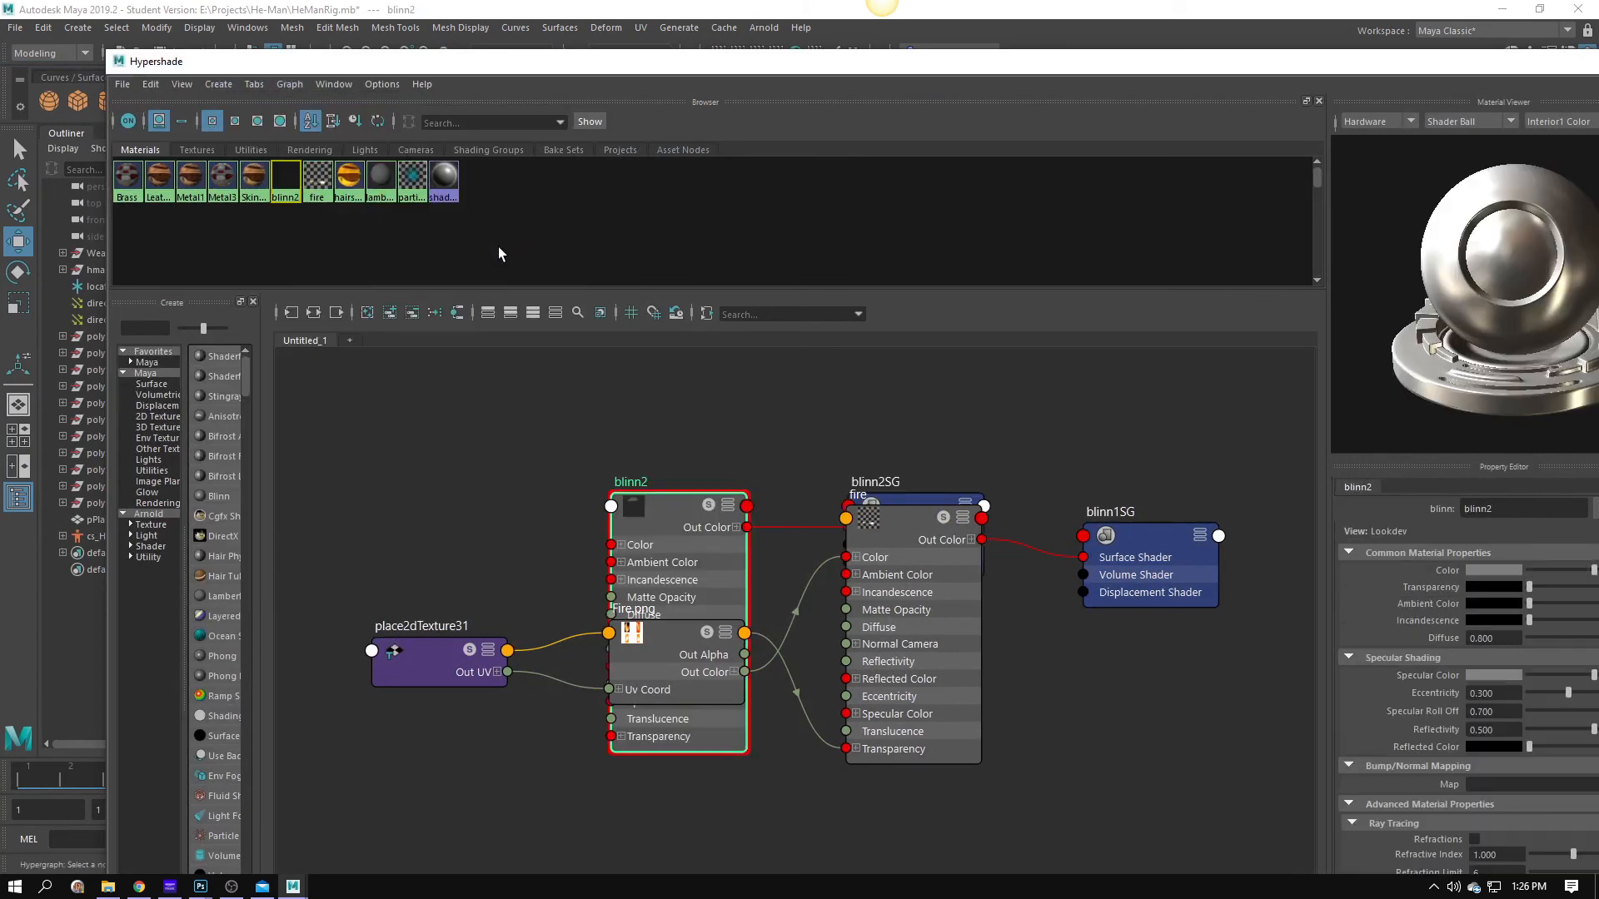
right_click(285, 184)
left_click(288, 229)
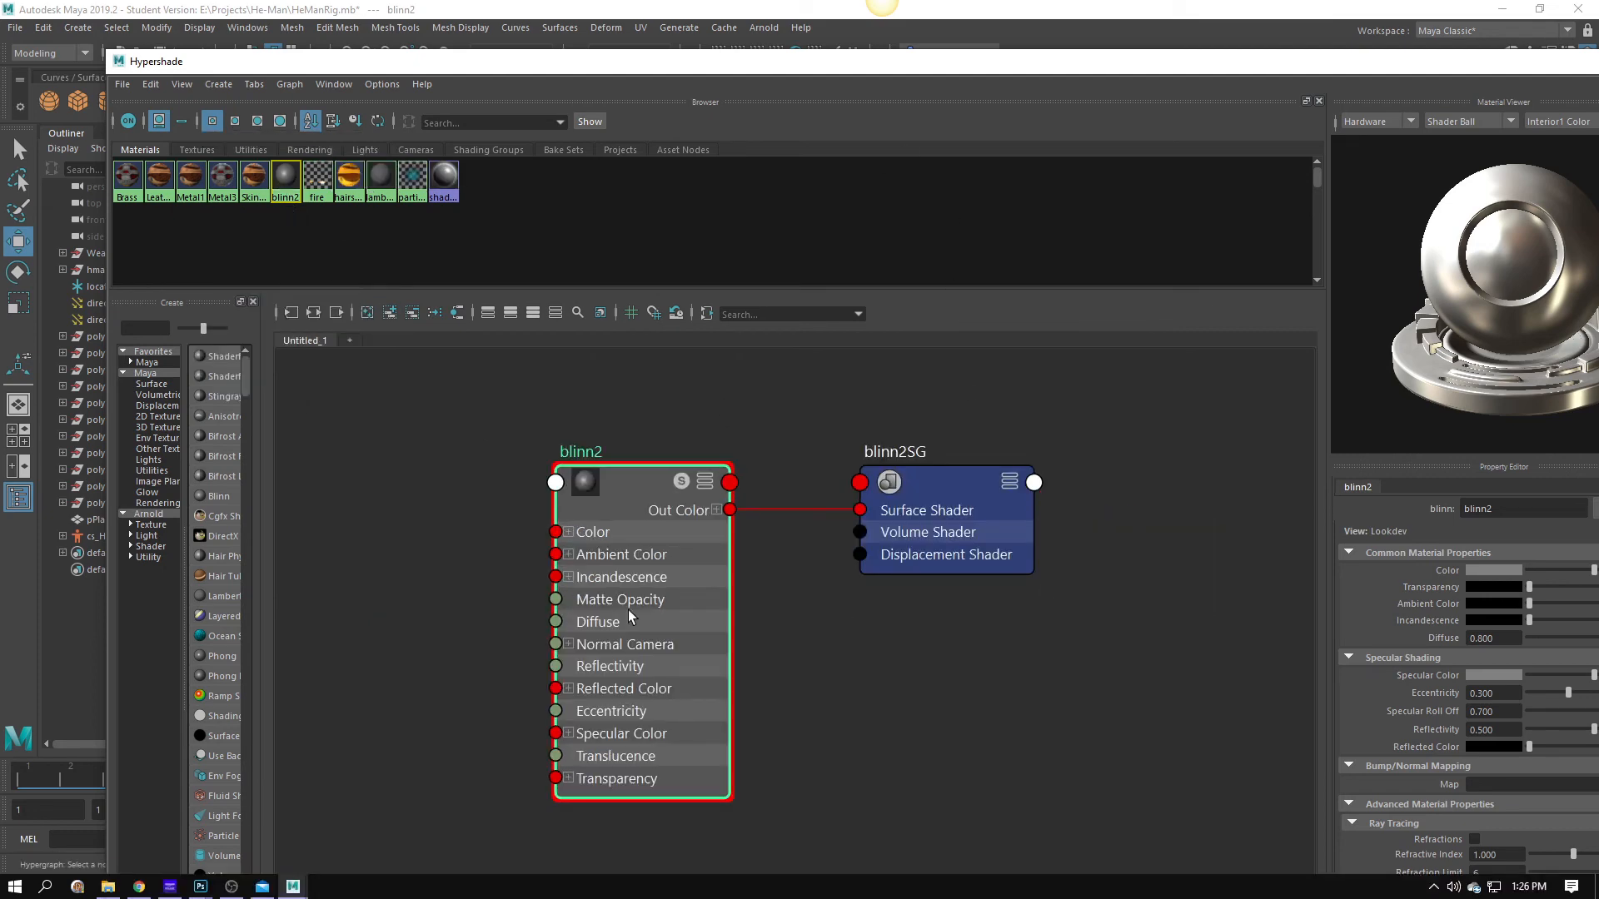
Connect a File texture to the new Blinn's Color and open the browser for its image.
left_click_drag(926, 72, 783, 81)
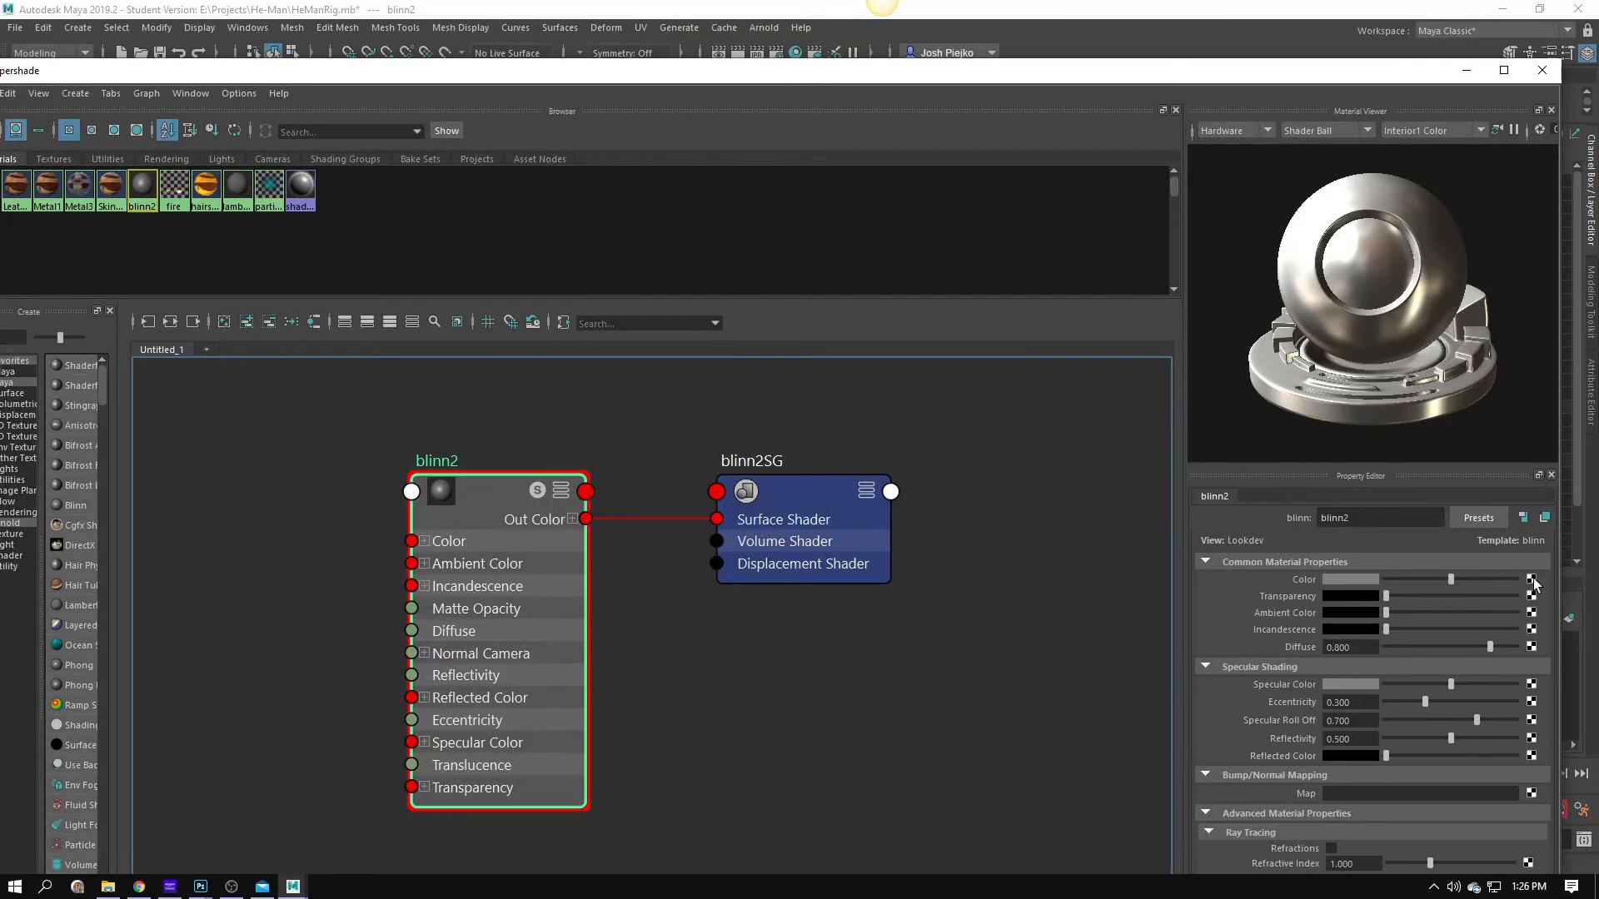
left_click(1532, 580)
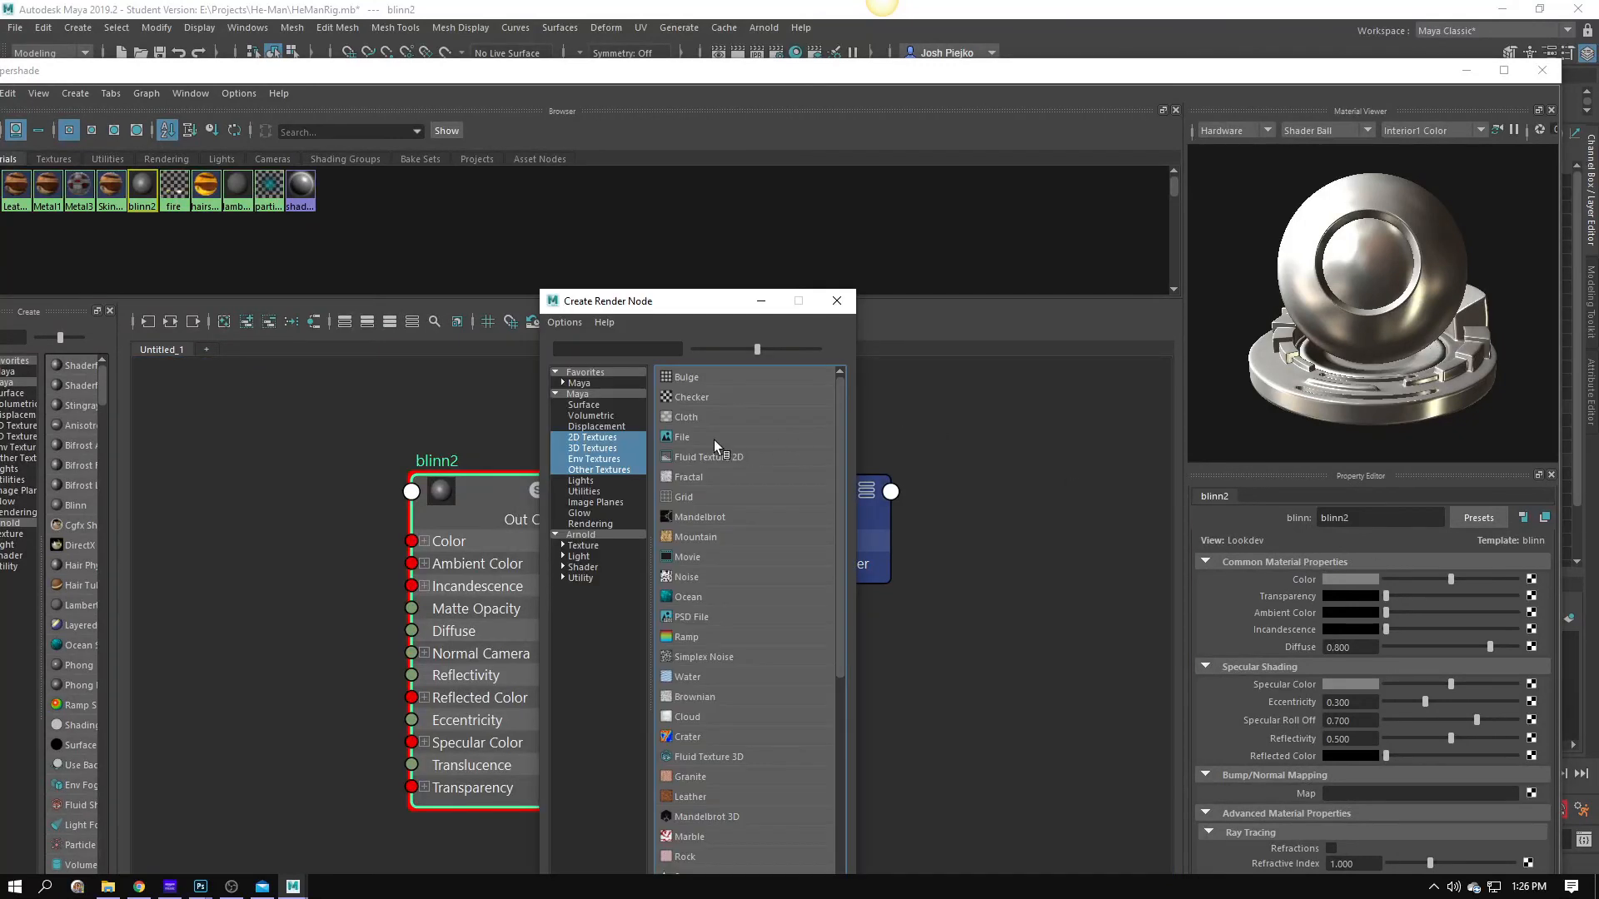
left_click(713, 439)
left_click(1534, 633)
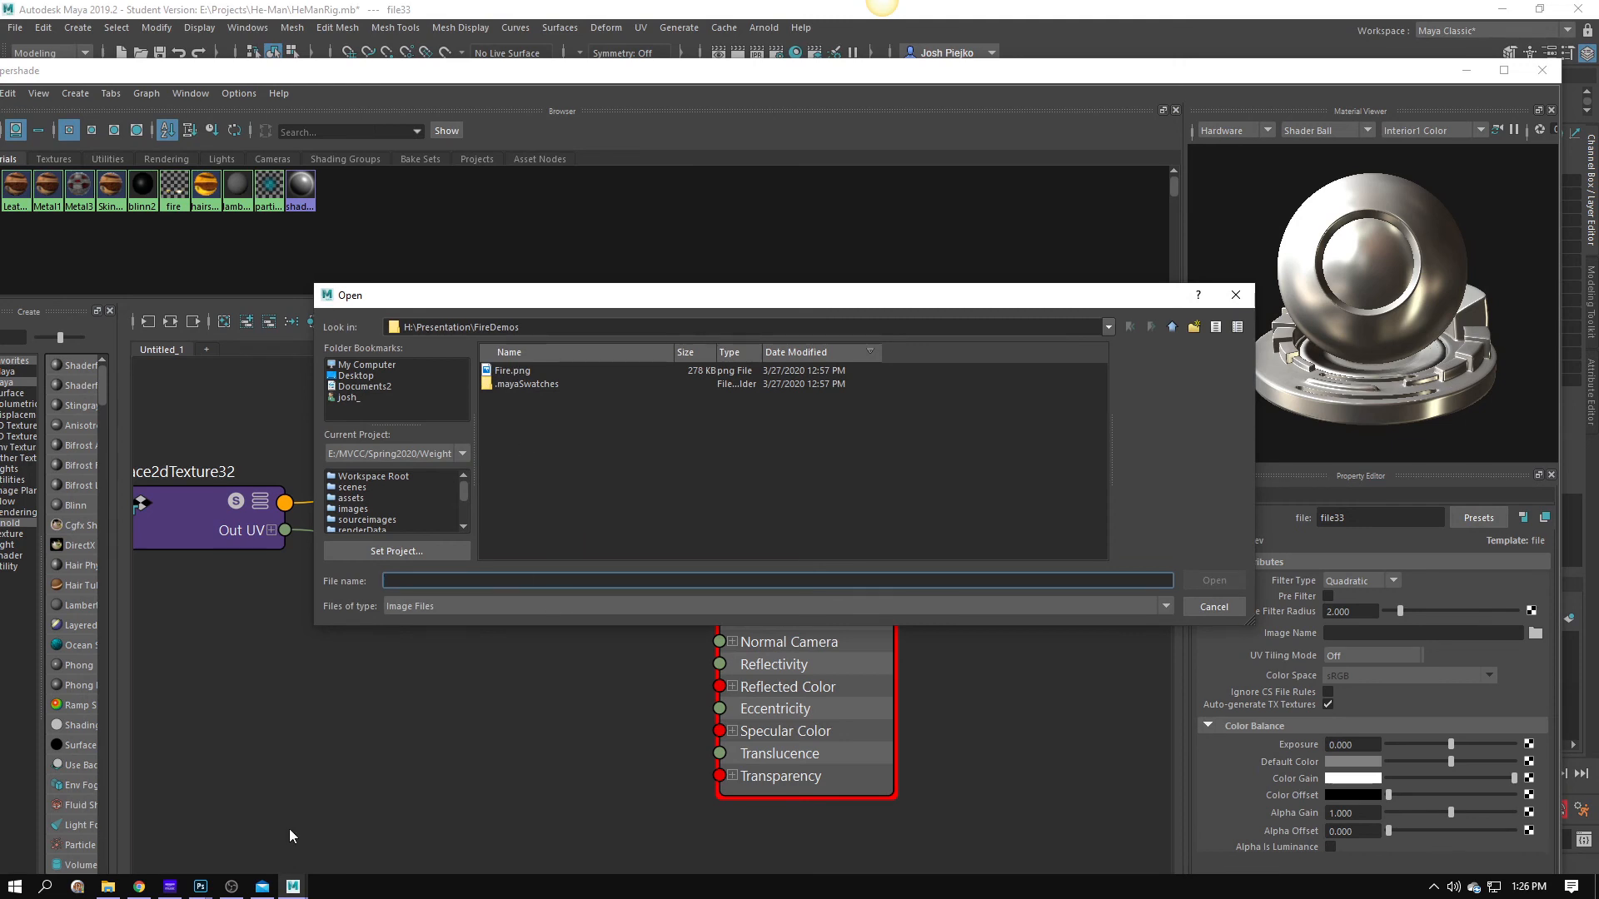
Switch to Photoshop to complete the pending PNG save, return to Maya and load Navi.png into the file texture.
key("alt+Tab")
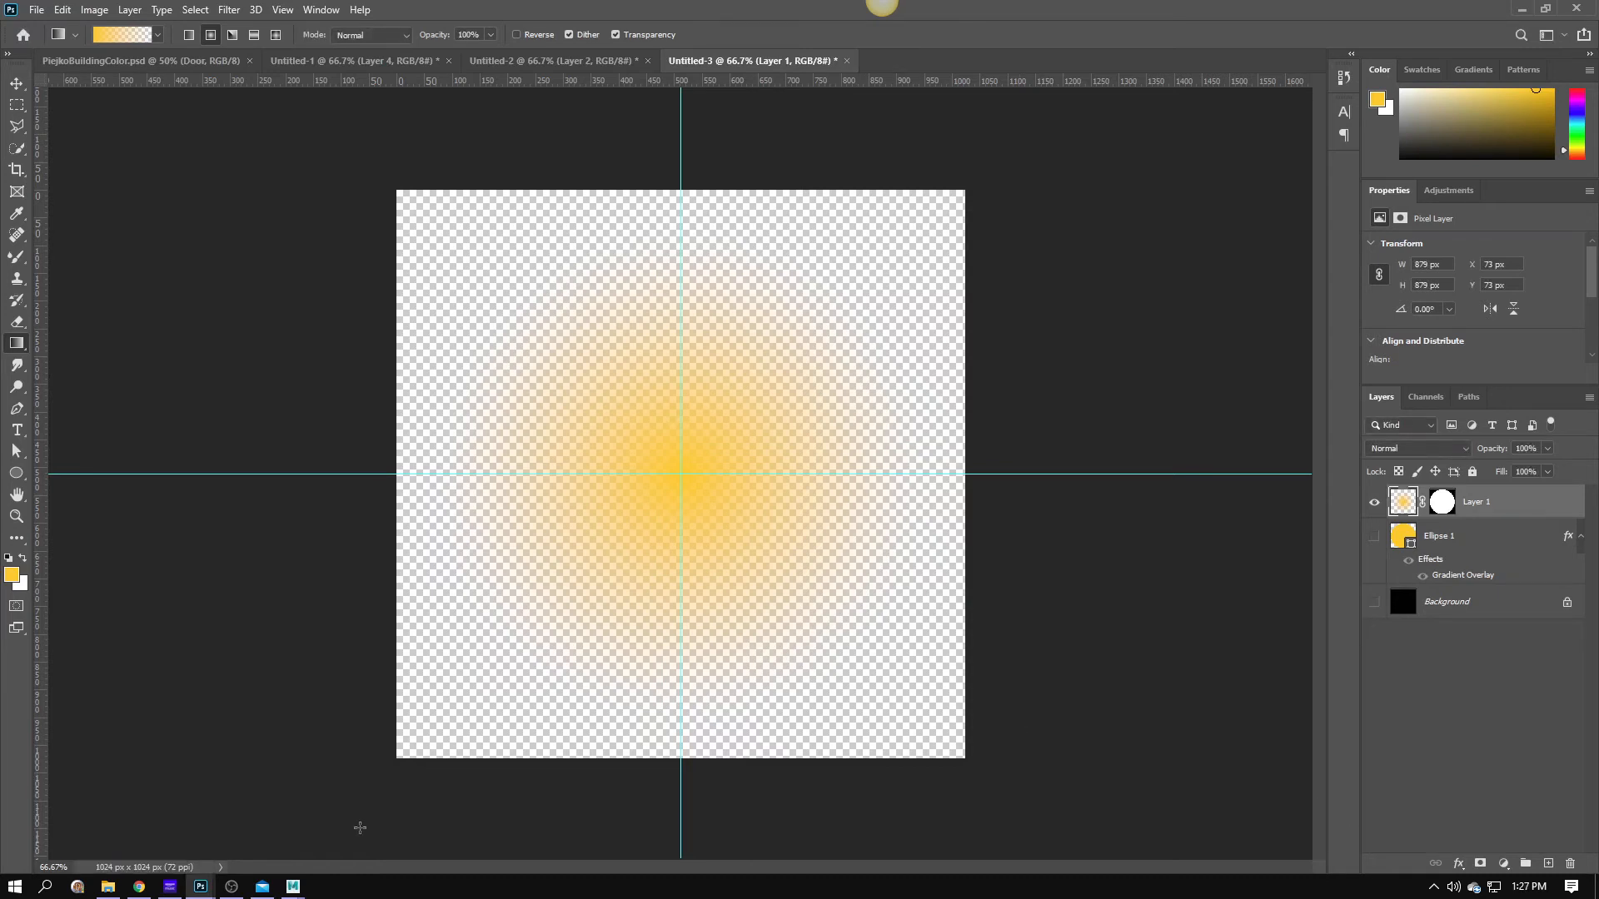
mouse_move(293, 891)
left_click(374, 826)
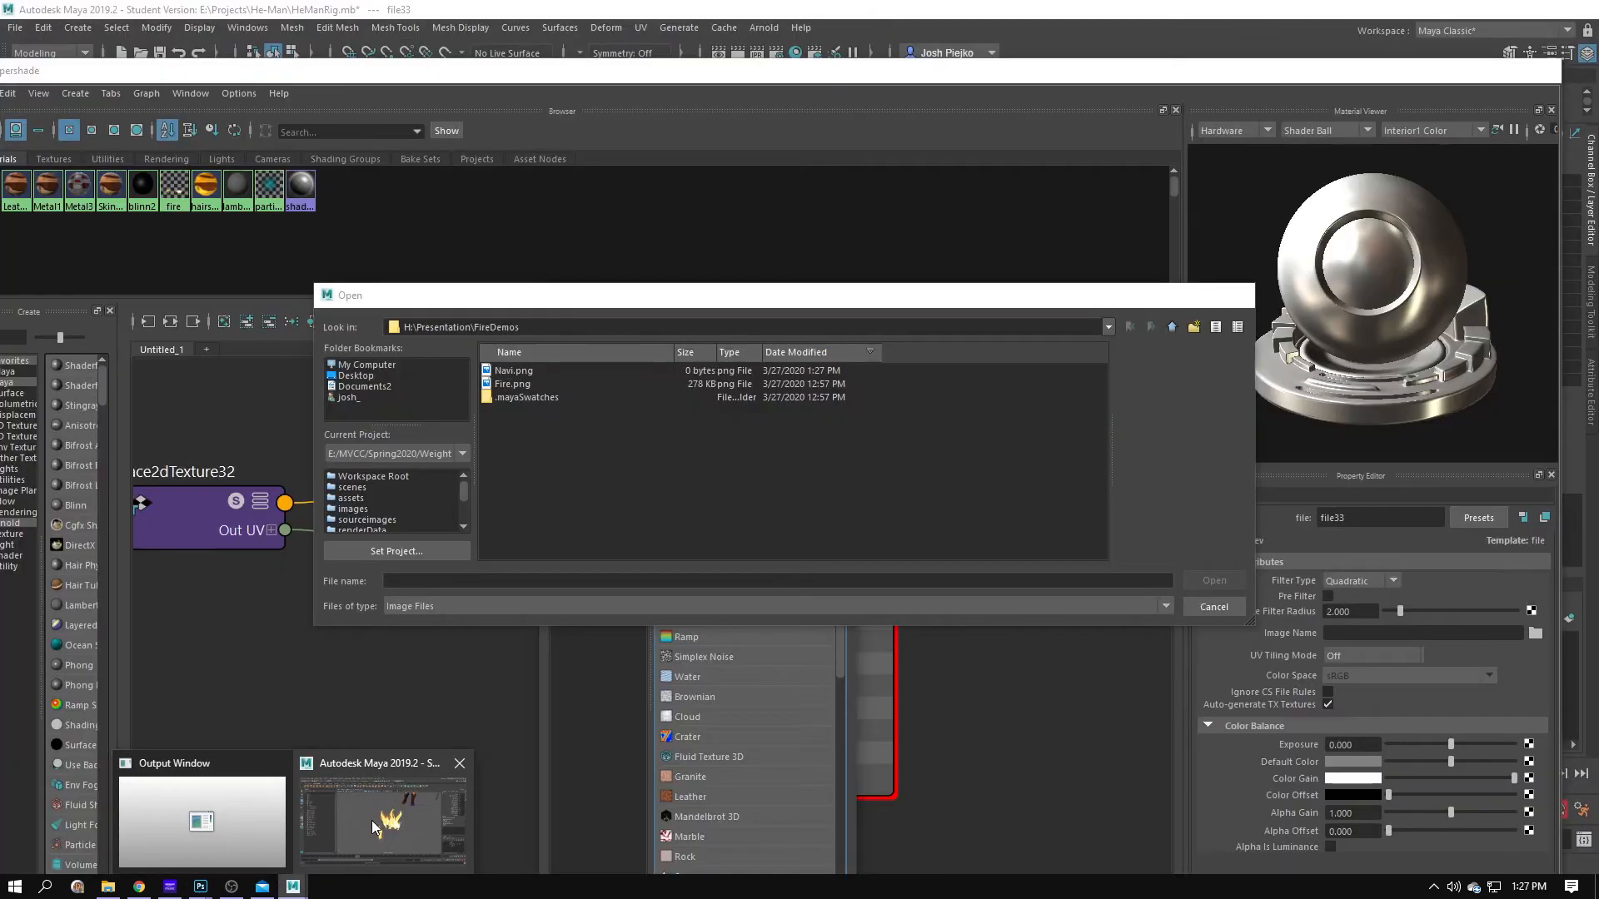
left_click(541, 372)
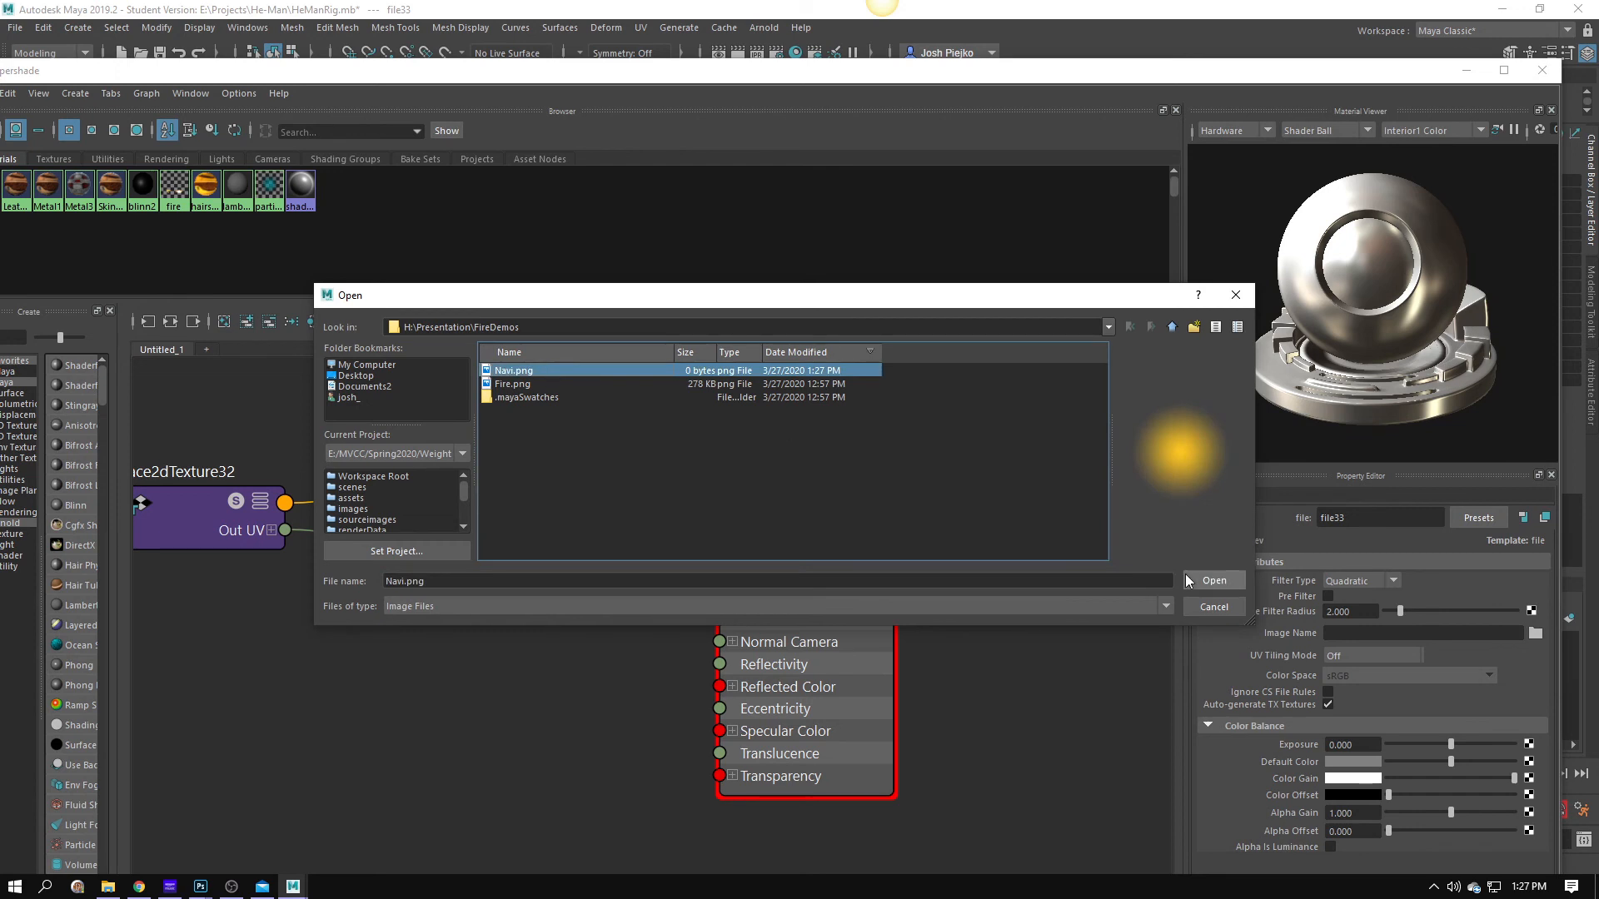
left_click(1214, 582)
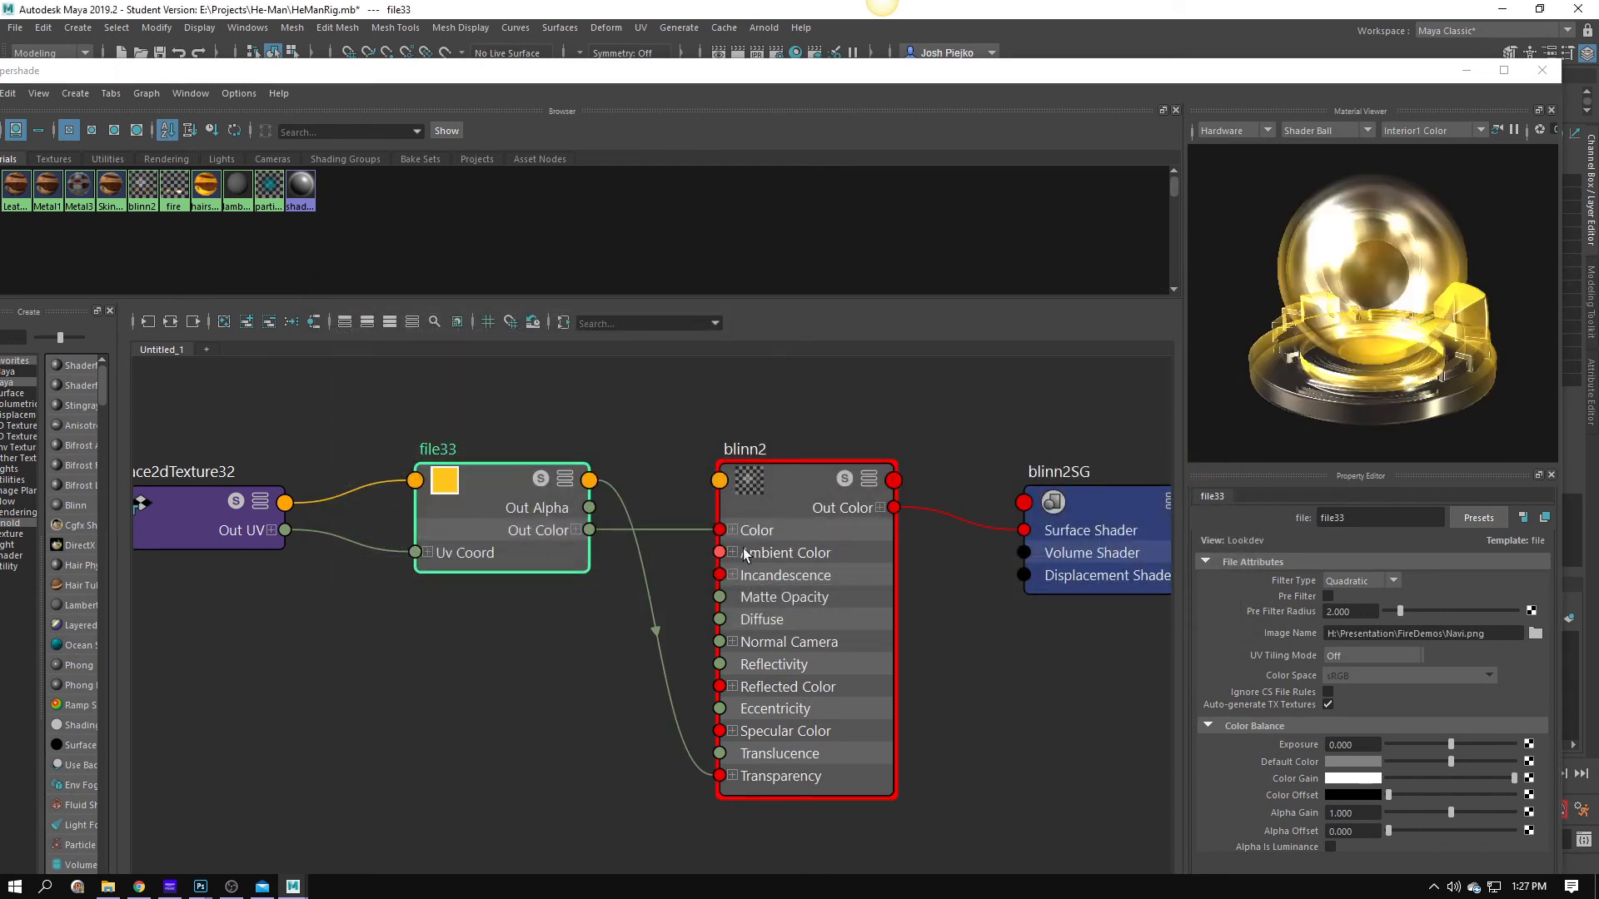
Set the glow Blinn's Specular Color to black to remove its shine.
left_click(833, 542)
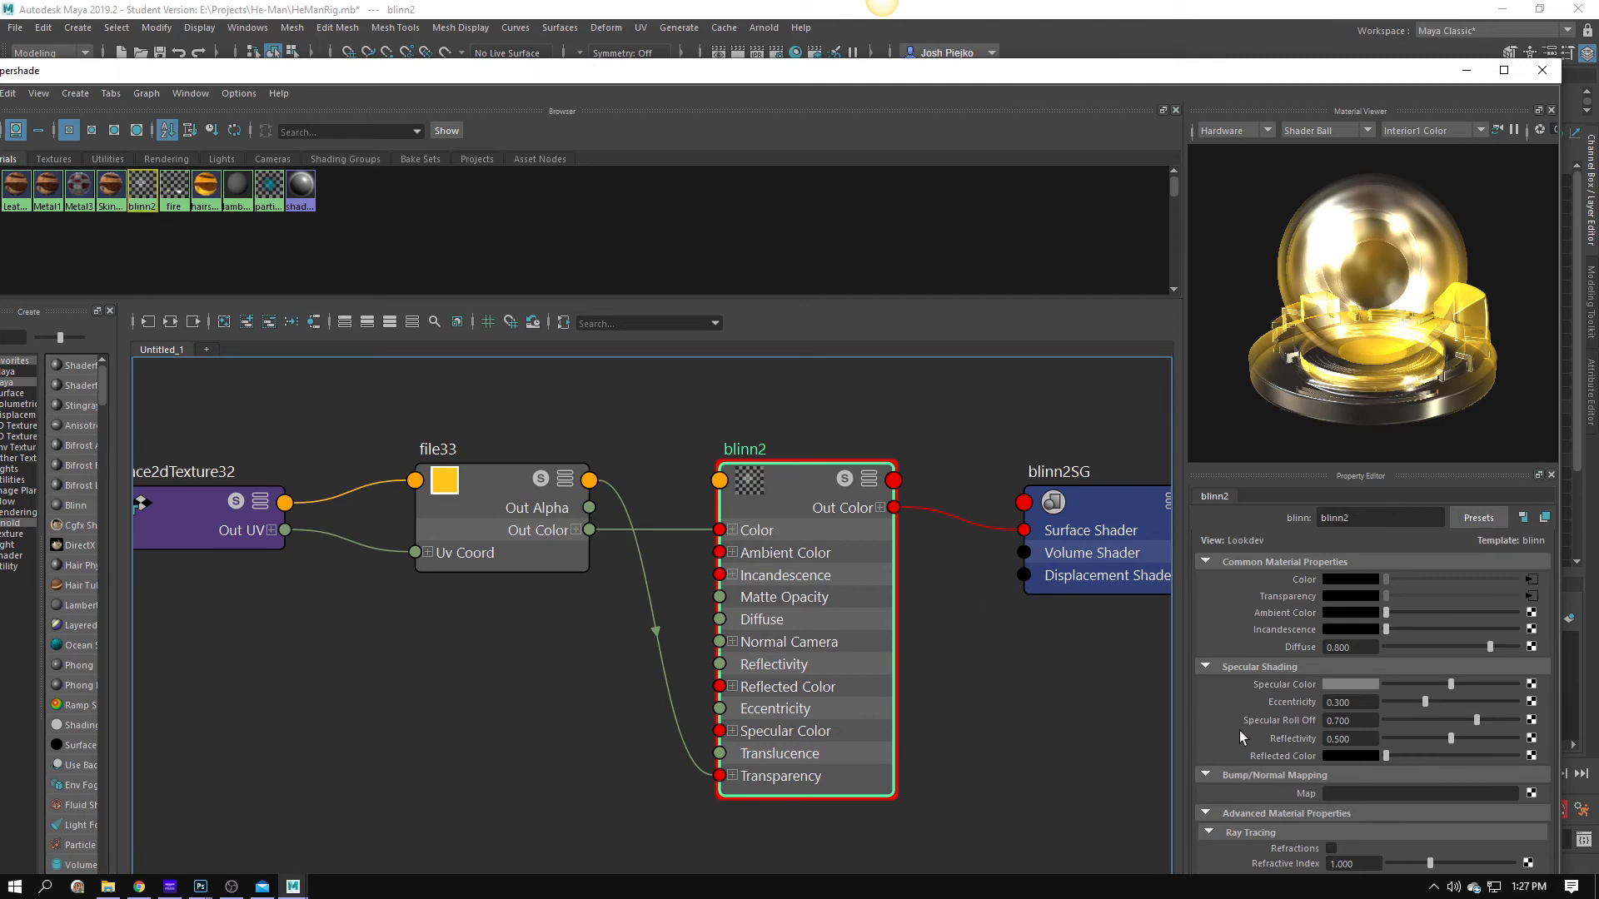
left_click_drag(1459, 693, 1328, 686)
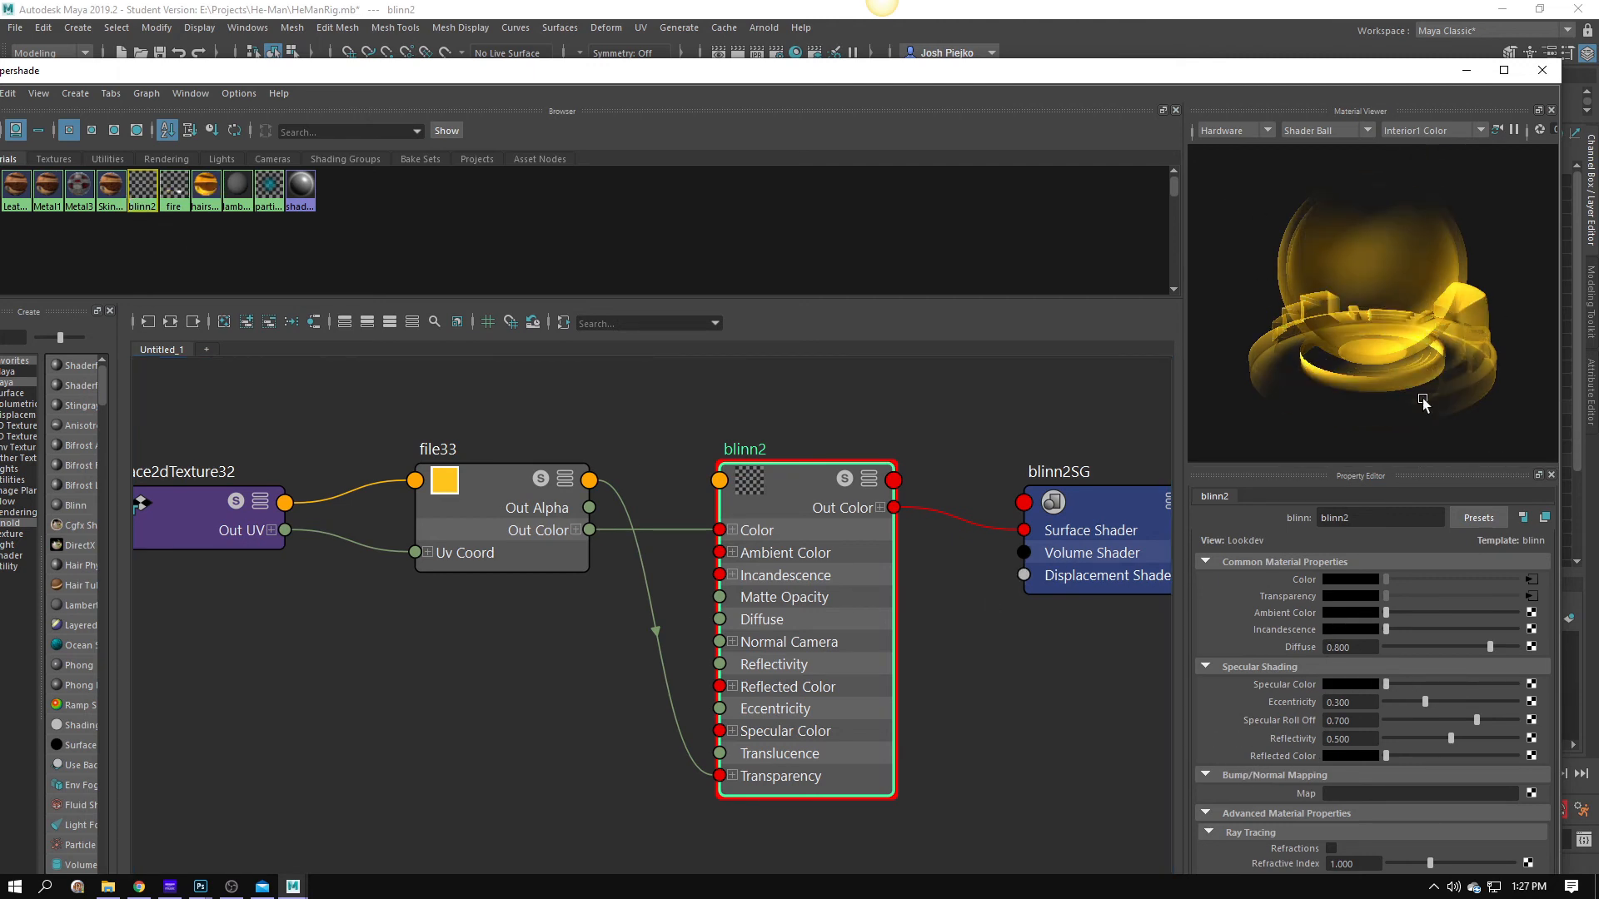
Select the flat polygon plane beside the fire and assign the glow Blinn material to it.
left_click_drag(1213, 70, 0, 171)
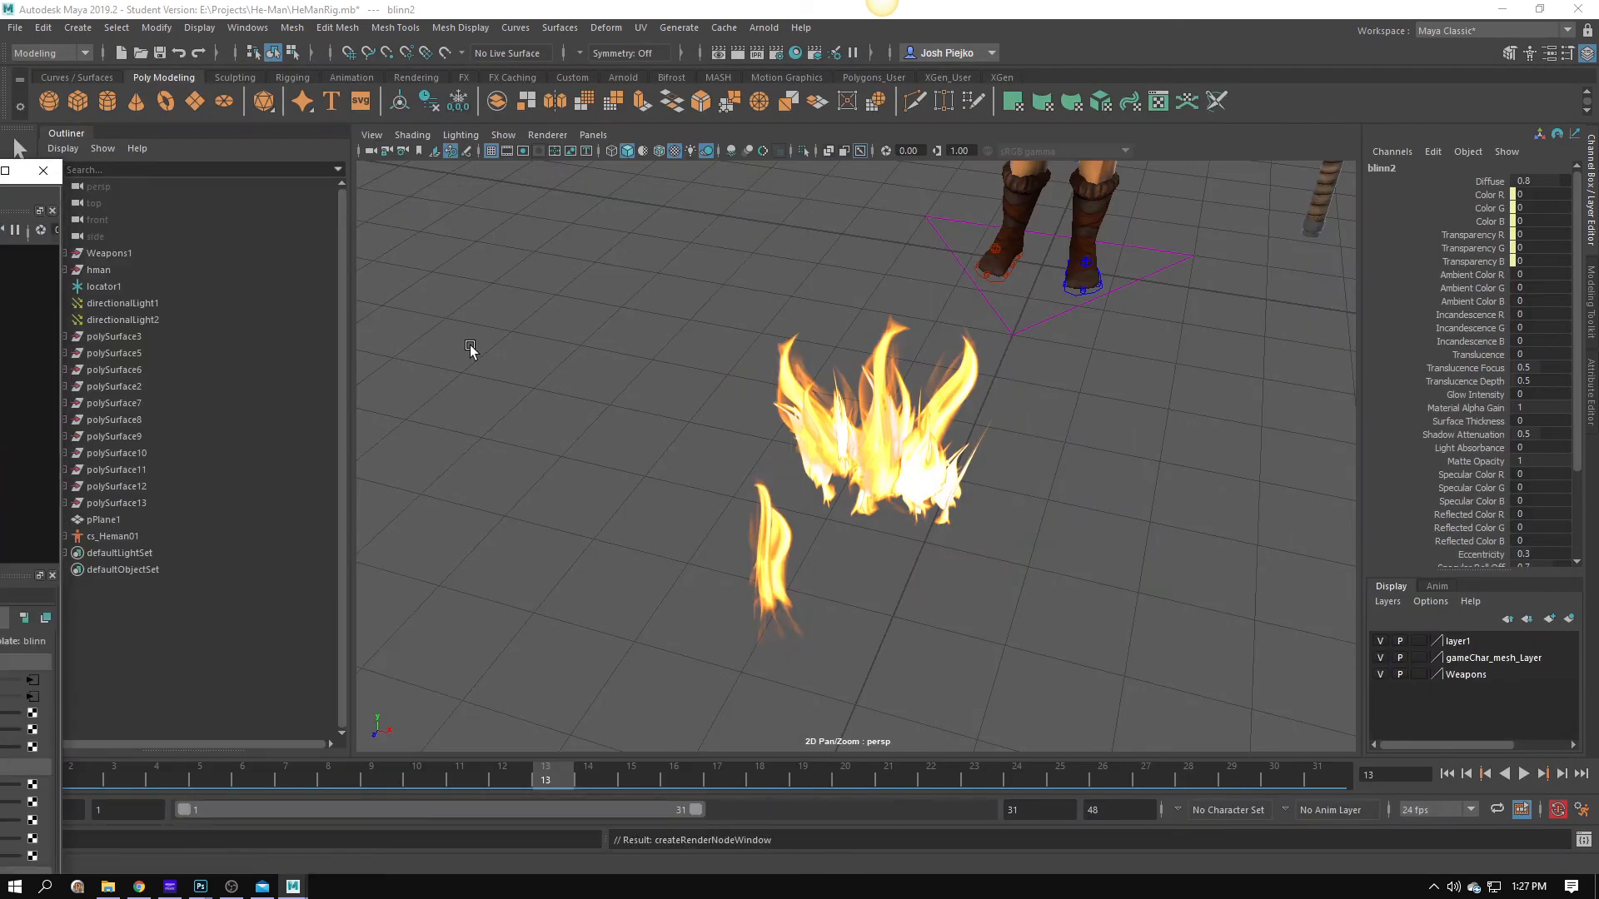
scroll(652, 346, "down", 3)
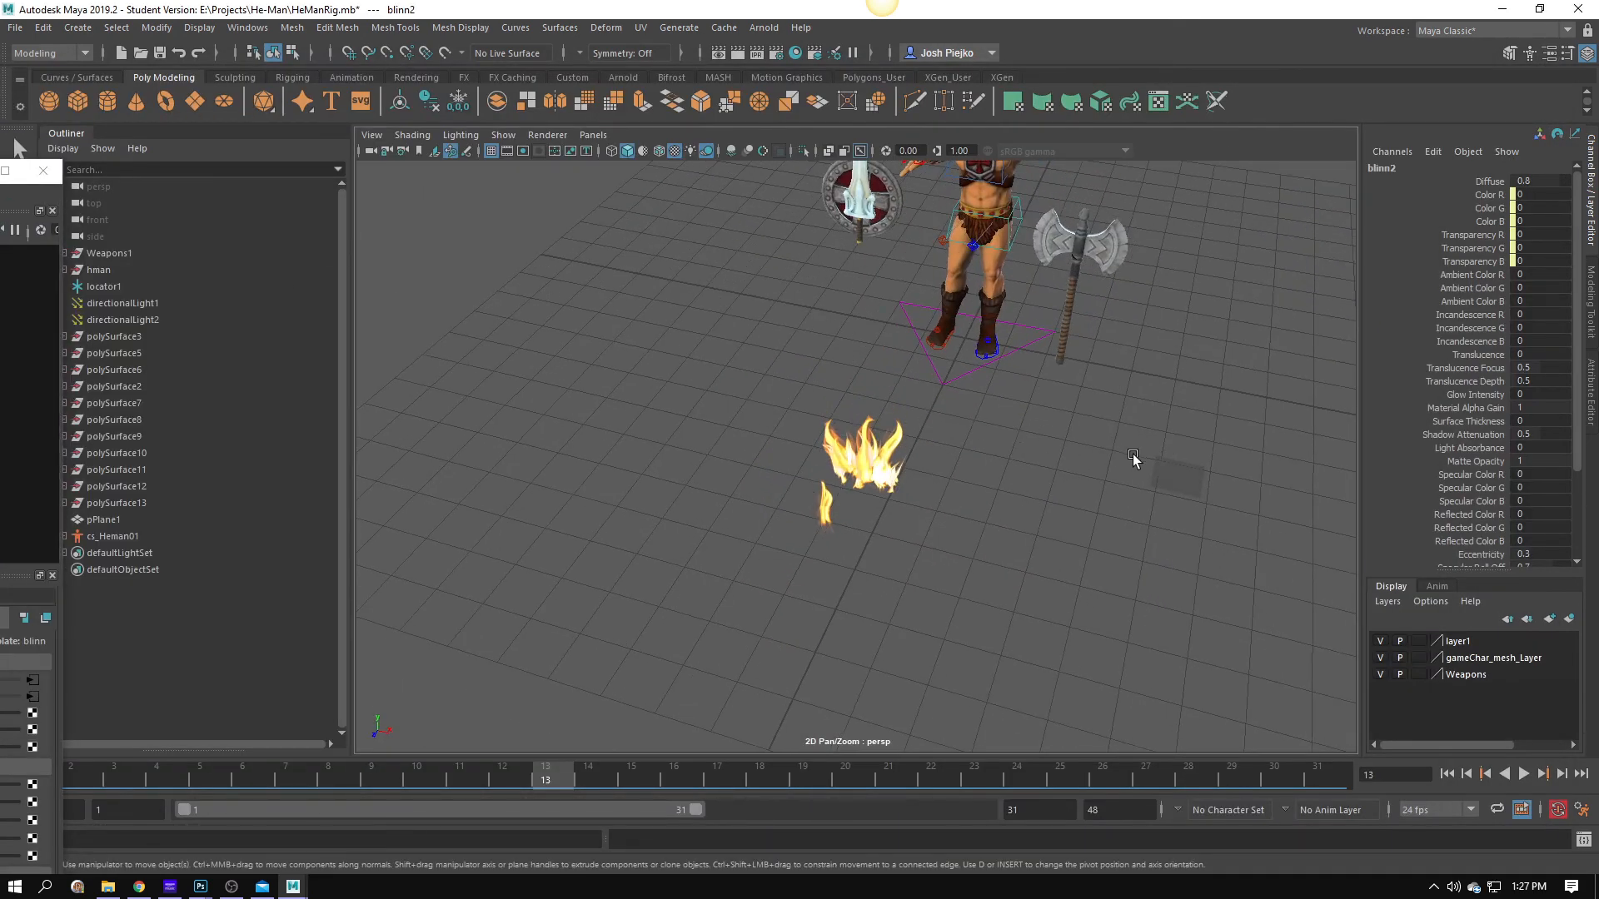
left_click(1189, 483)
left_click_drag(0, 173, 20, 191)
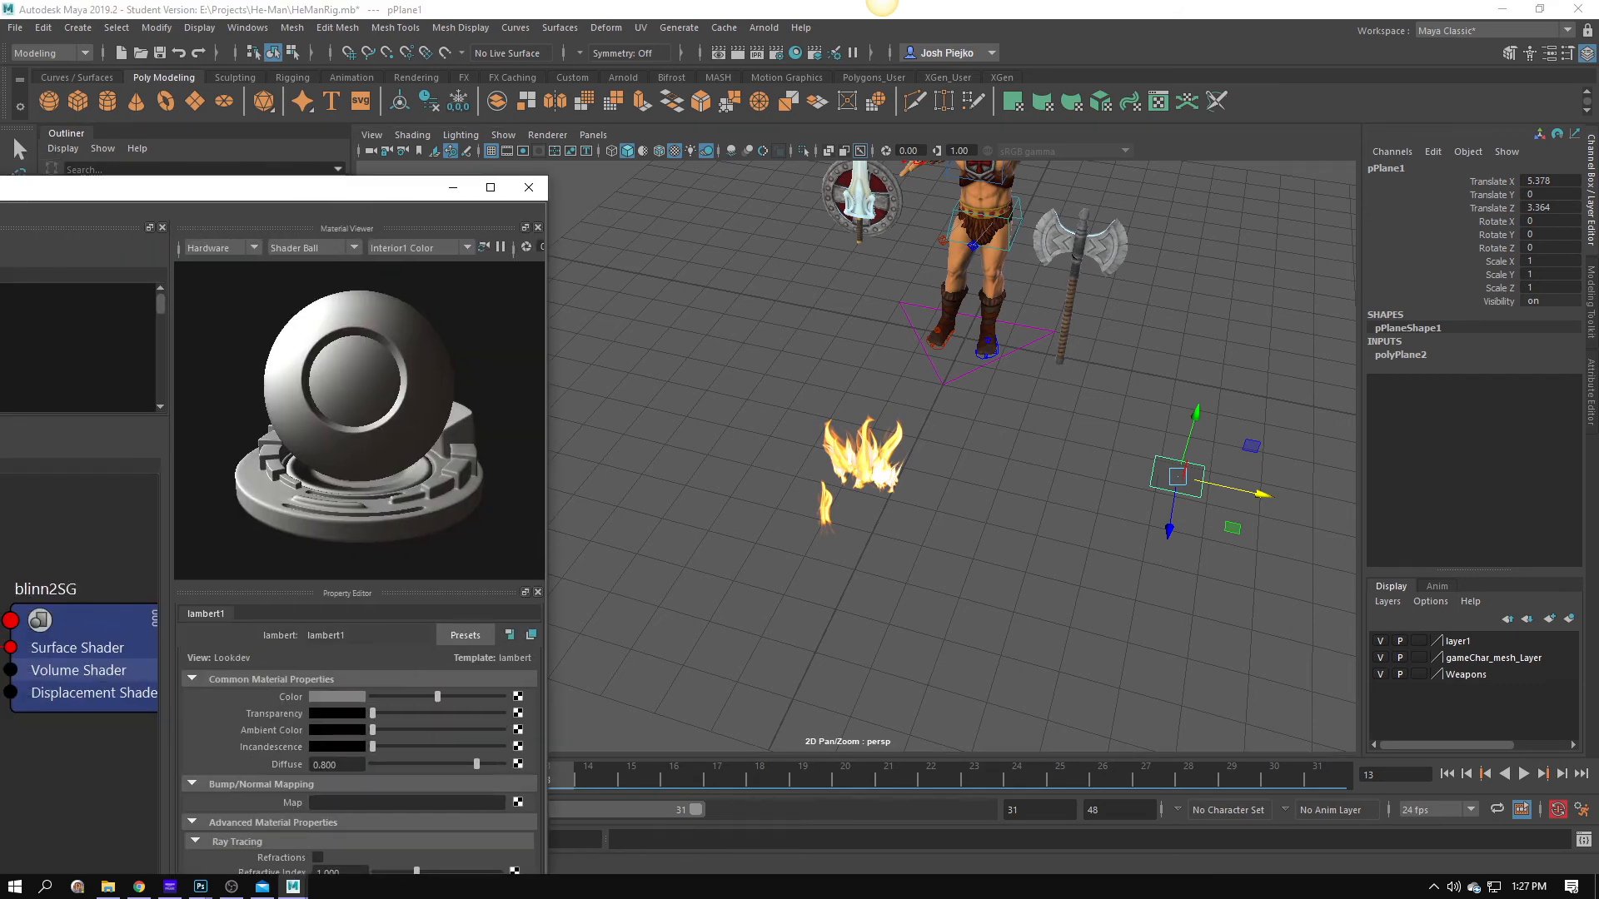
left_click(1018, 554)
left_click_drag(1018, 554, 899, 524)
Select the glow plane and raise its Blinn's Ambient Color to a mid grey to brighten the glow.
scroll(1065, 615, "up", 5)
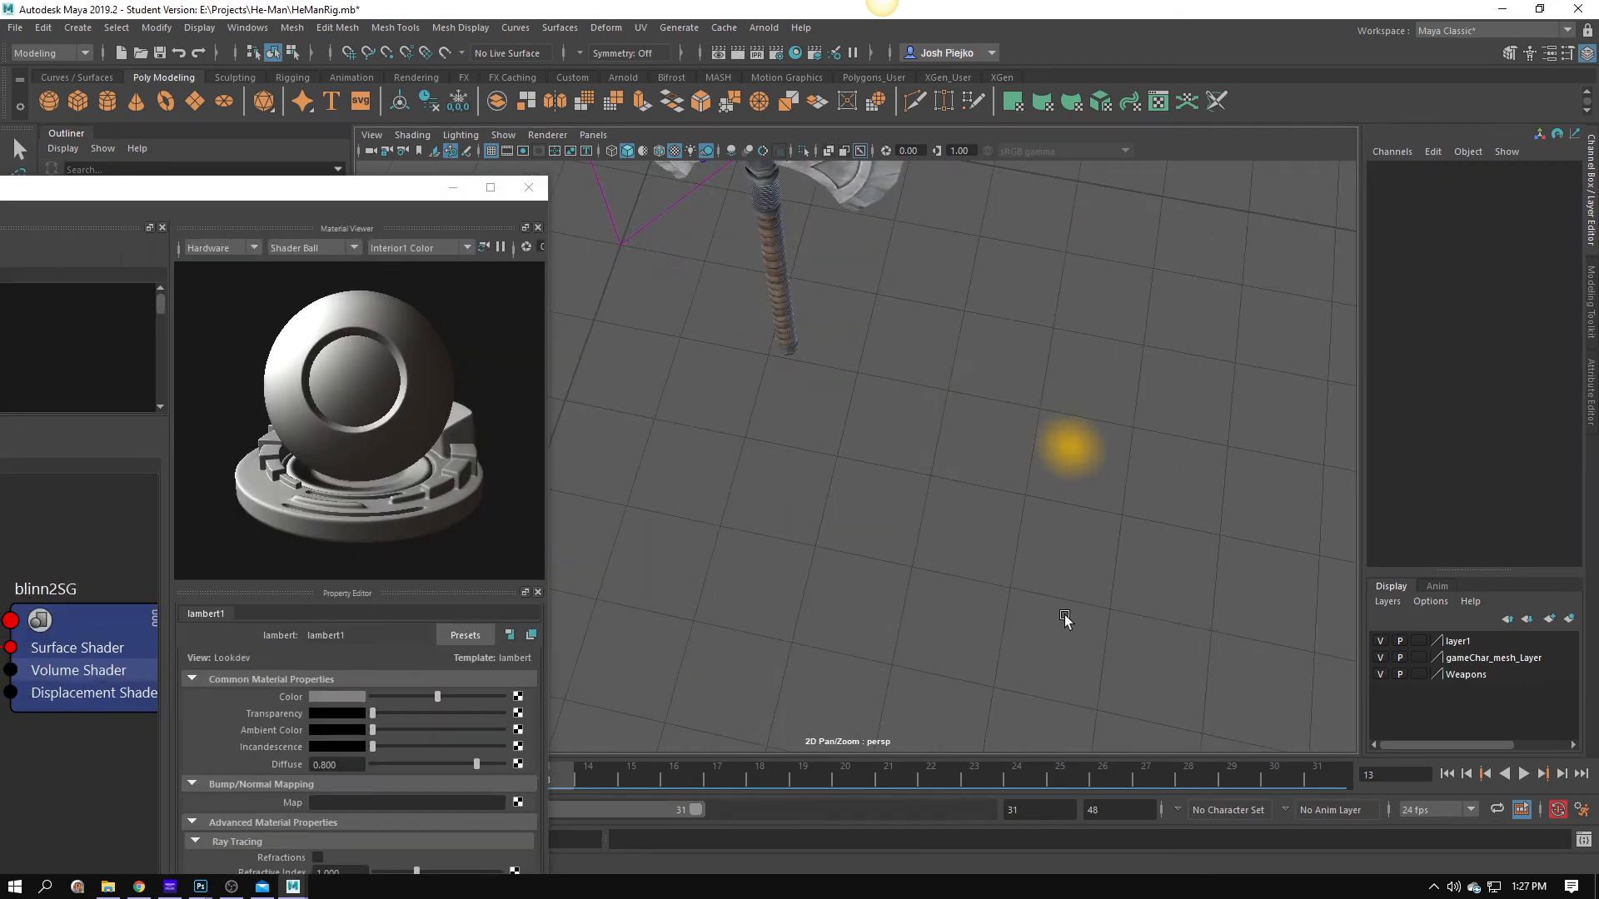
left_click_drag(1047, 605, 683, 465)
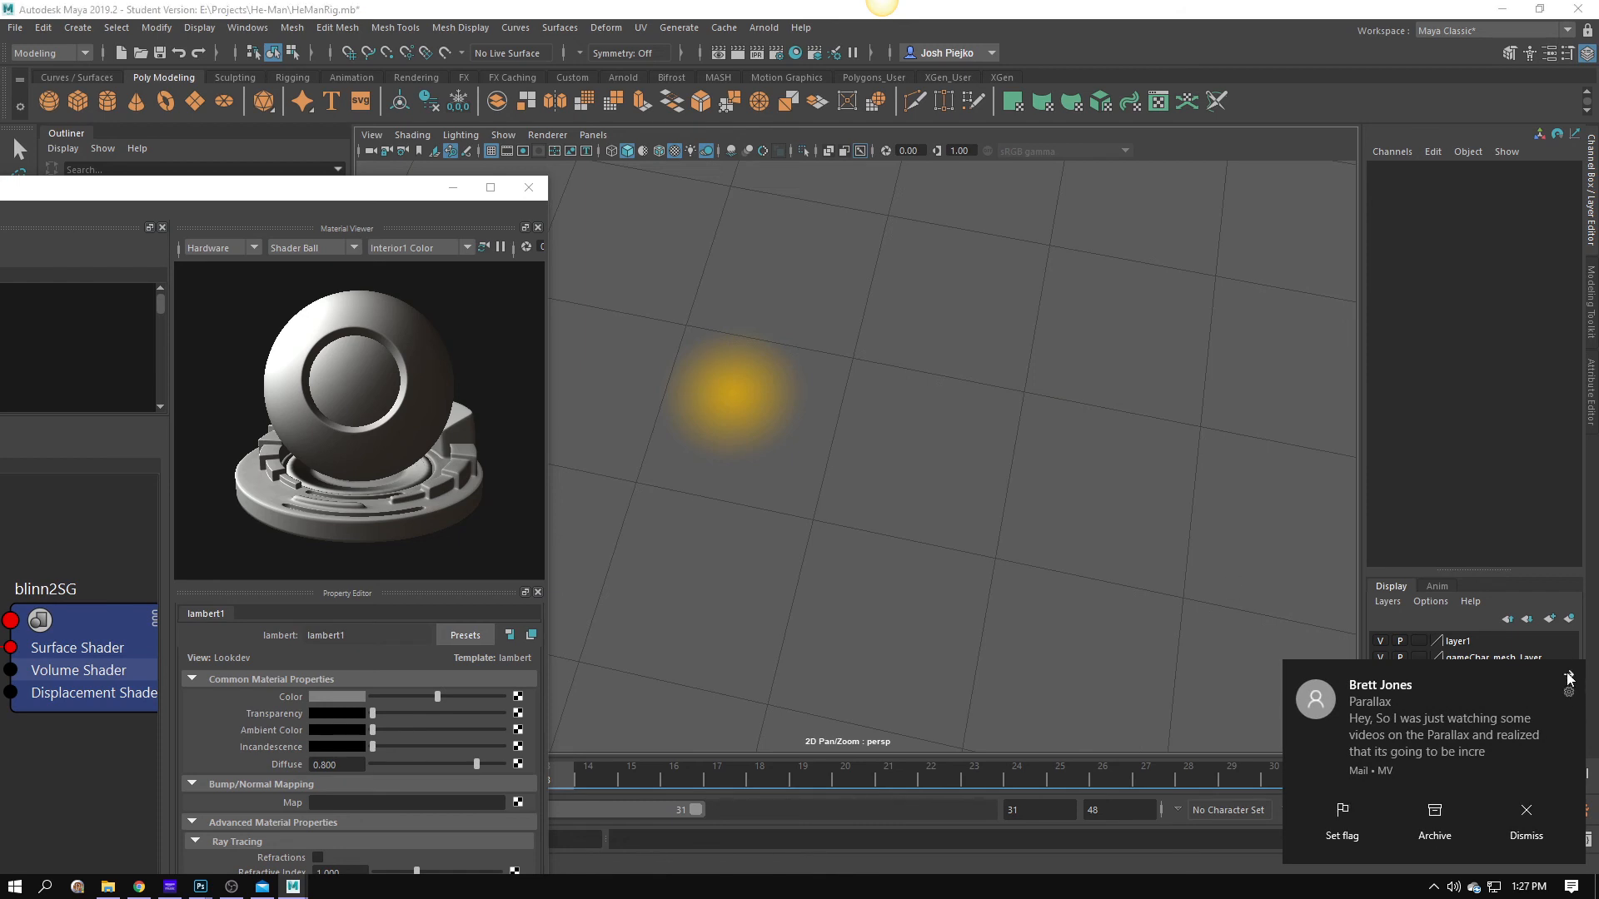
left_click(742, 407)
left_click_drag(743, 407, 830, 439)
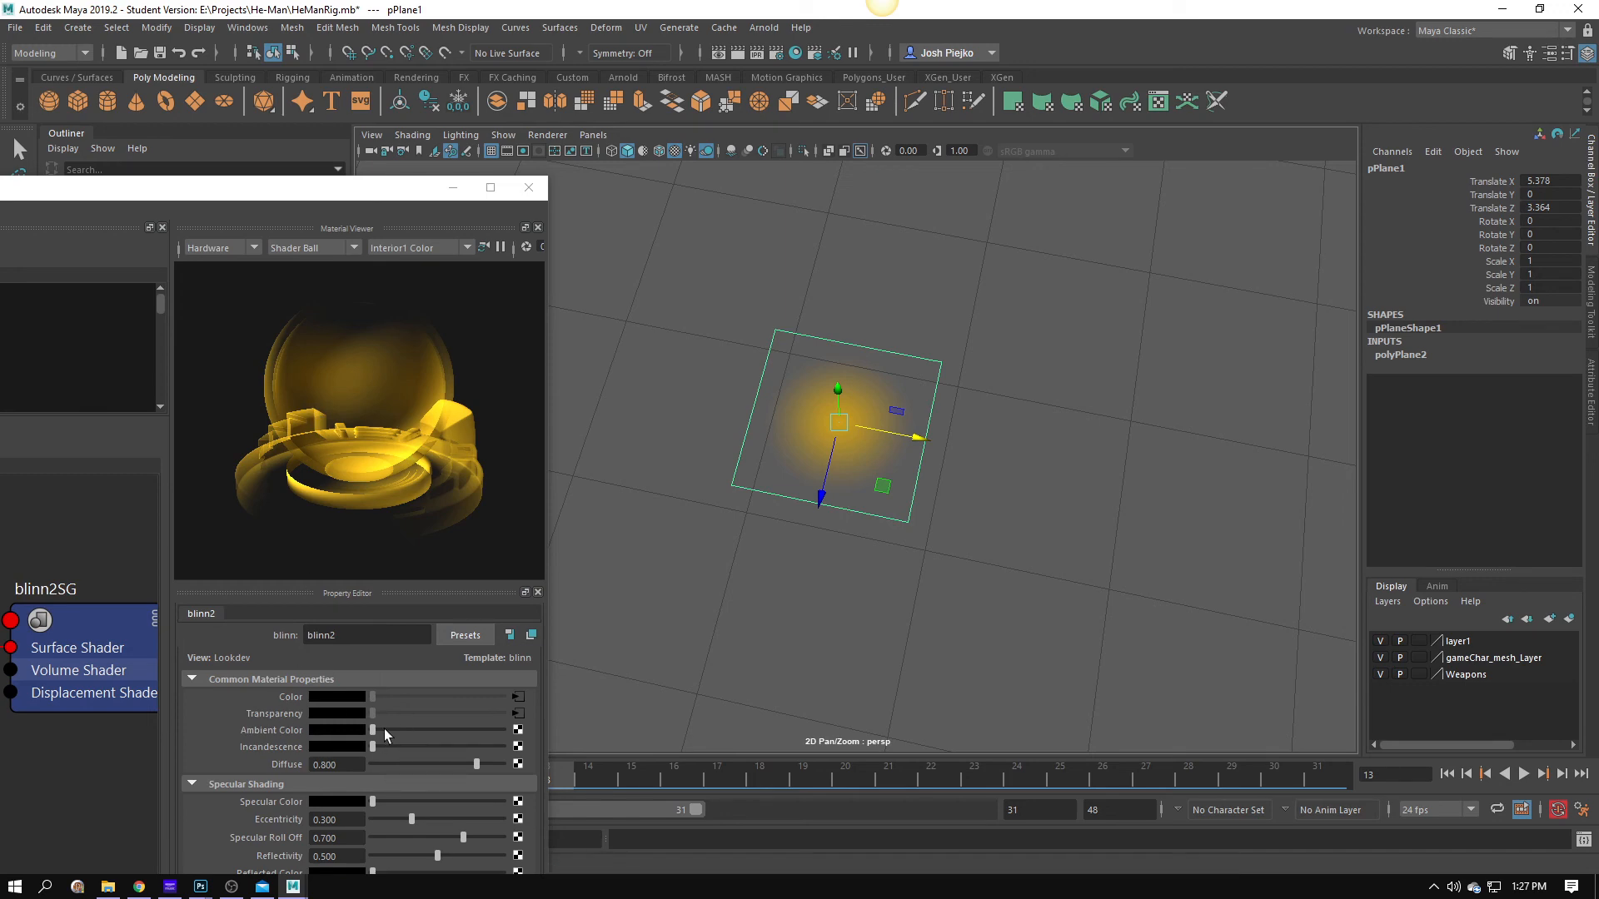
left_click_drag(384, 729, 422, 732)
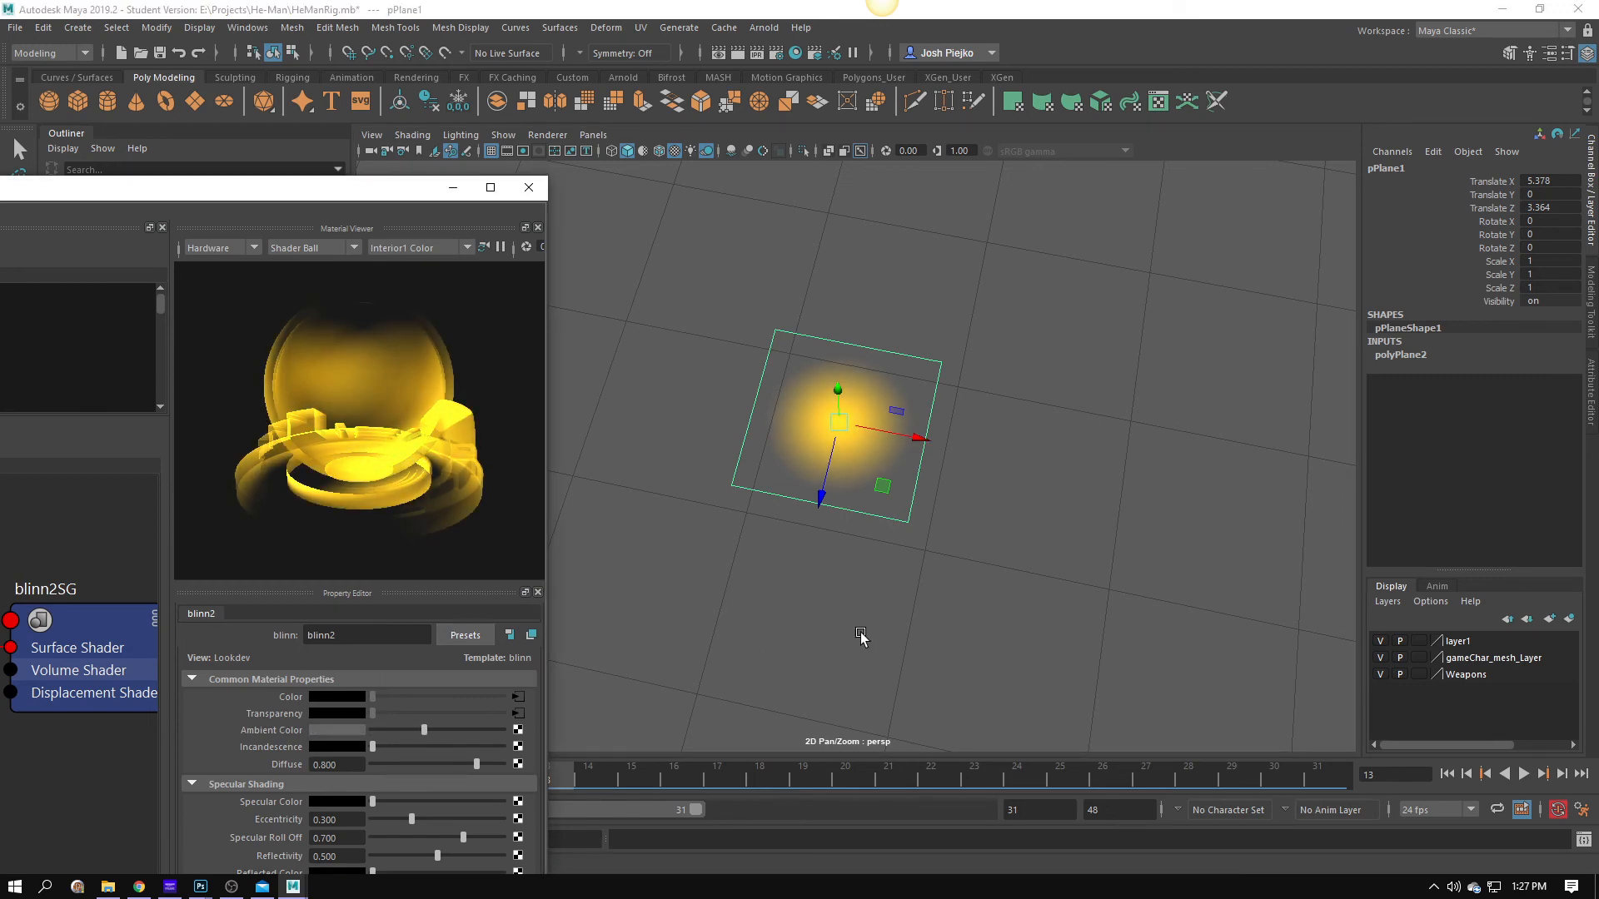
Examine the brightened glow plane from several angles and distances.
left_click_drag(861, 638, 837, 578)
left_click_drag(1042, 563, 1086, 625)
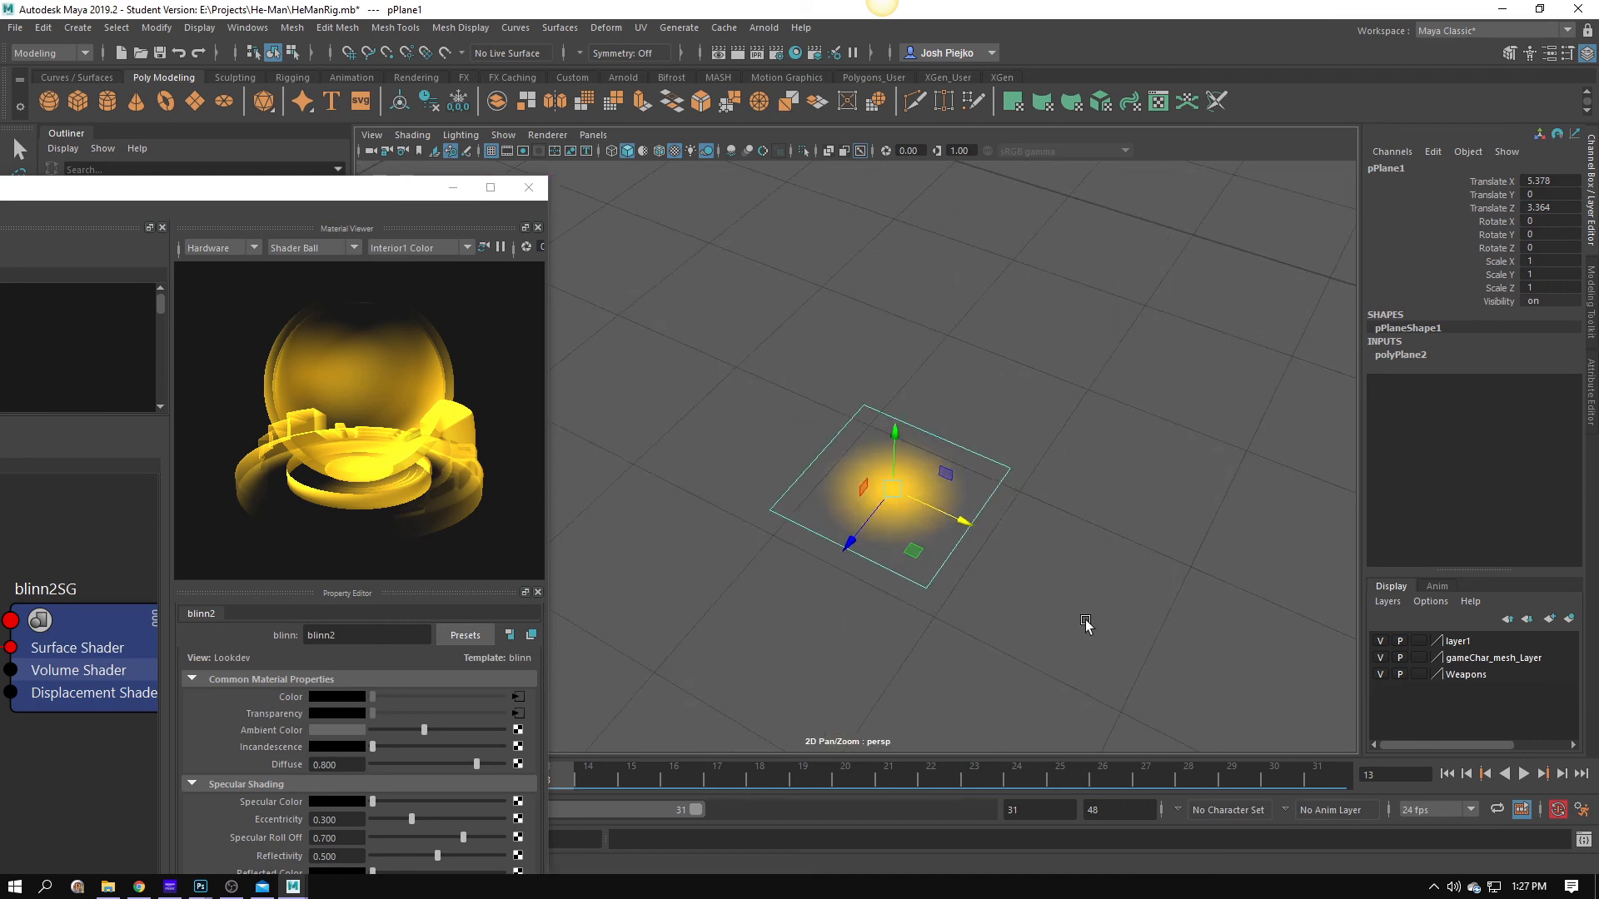
left_click(1080, 618)
left_click(918, 506)
left_click_drag(919, 507, 1237, 583)
left_click_drag(1237, 583, 787, 509)
left_click_drag(1060, 608, 989, 587)
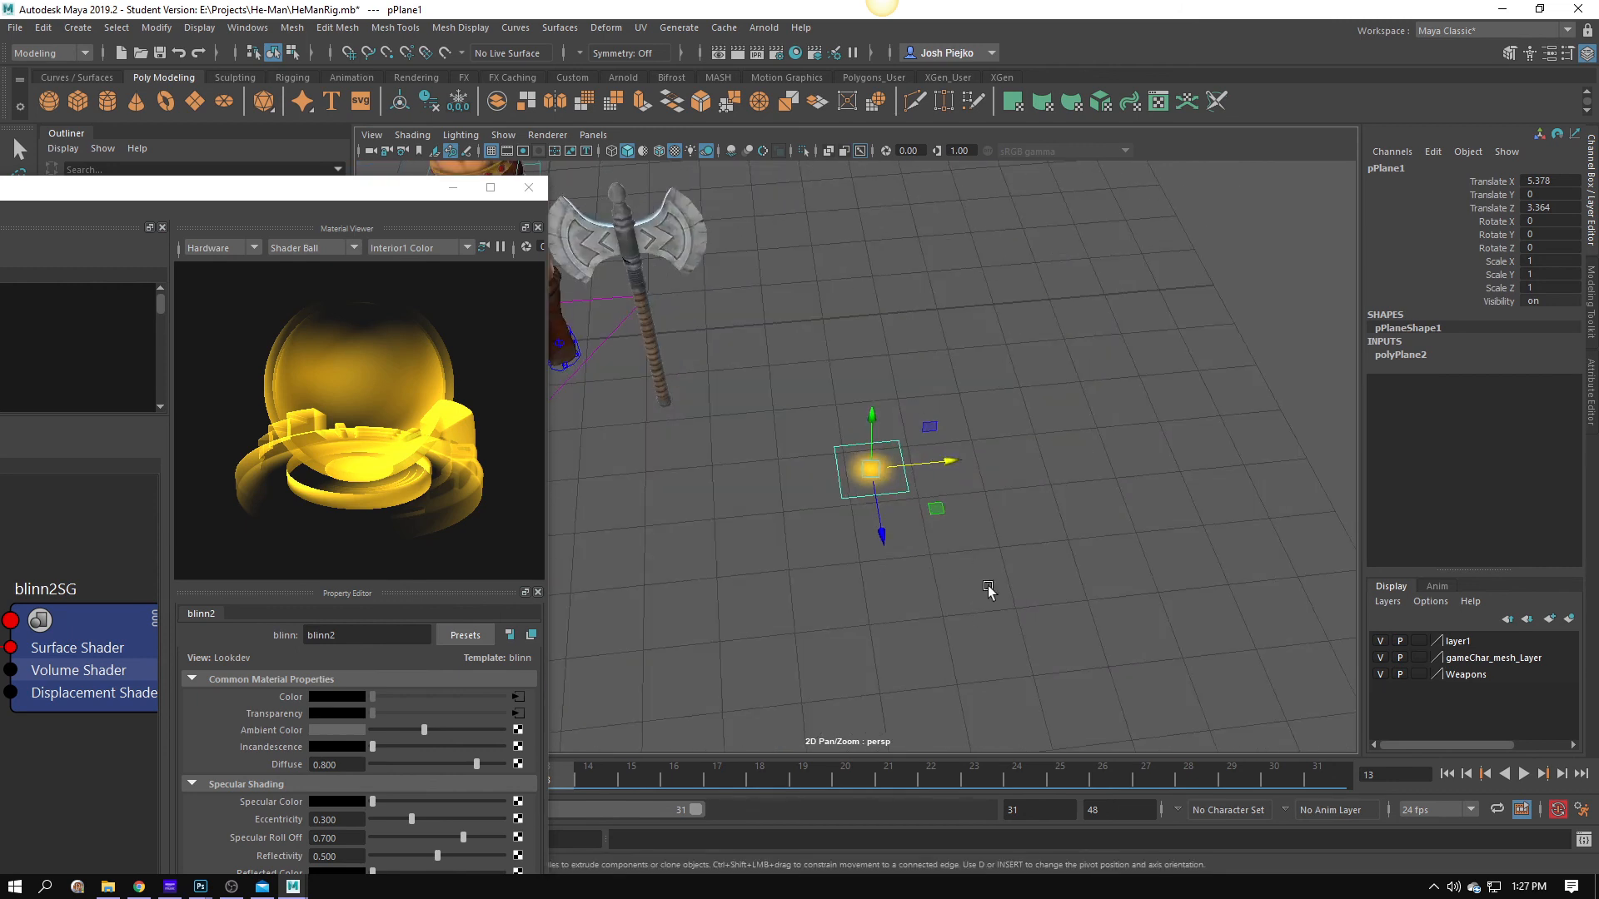
key("f")
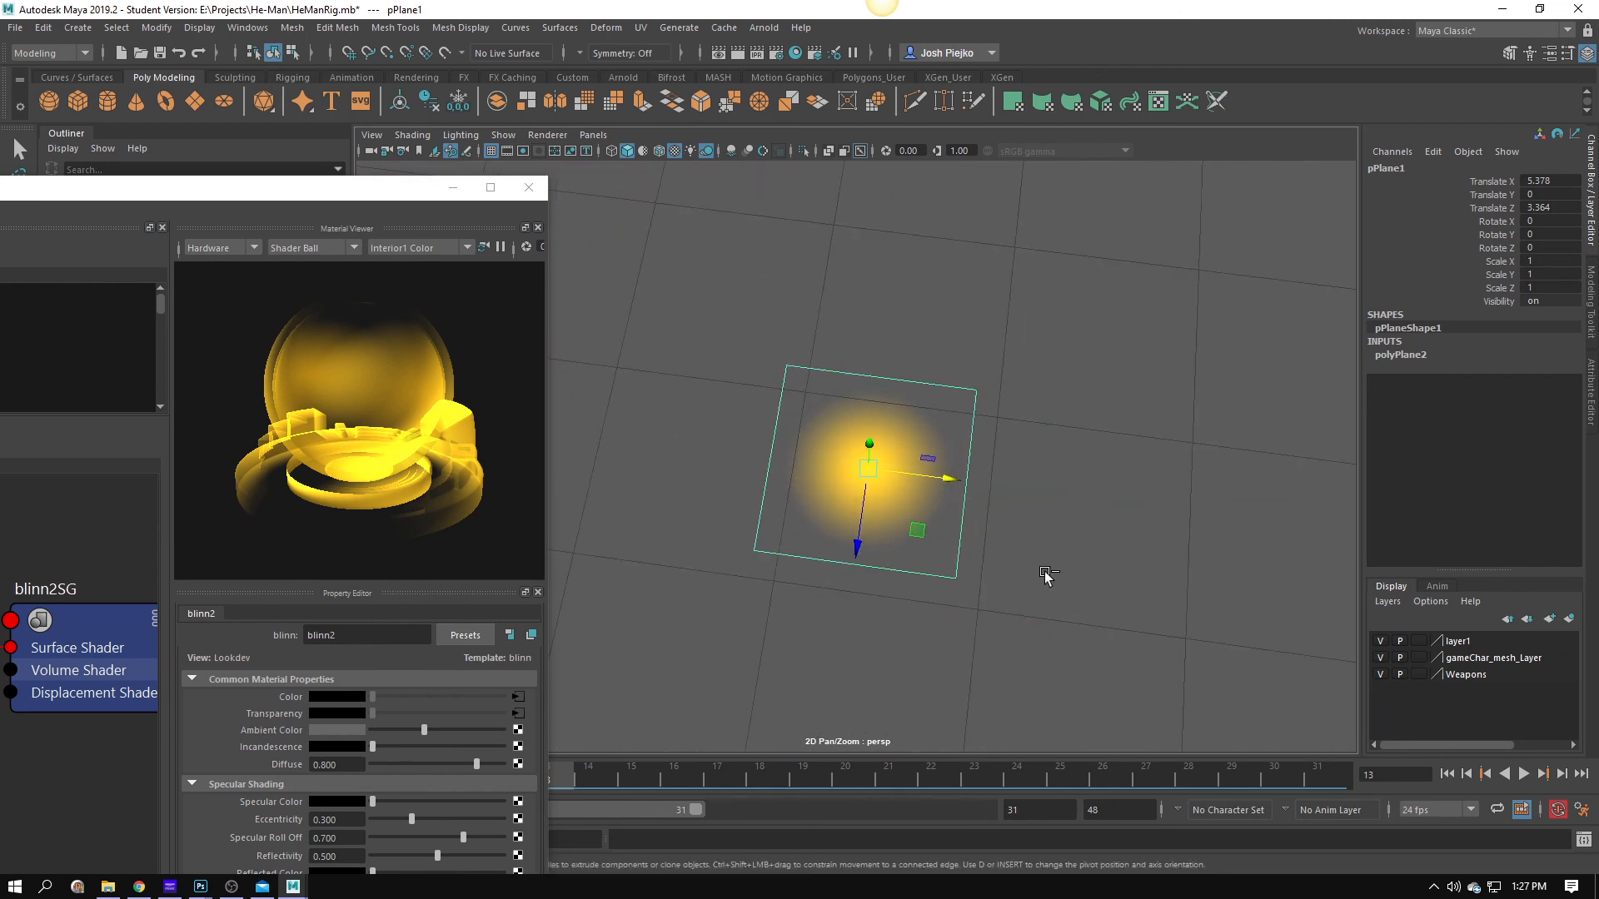
Duplicate the glow plane in place and rotate the copy so it crosses the original.
key("ctrl+d")
left_click_drag(875, 472, 862, 526)
left_click(1048, 585)
left_click_drag(1028, 582, 957, 528)
left_click(876, 438)
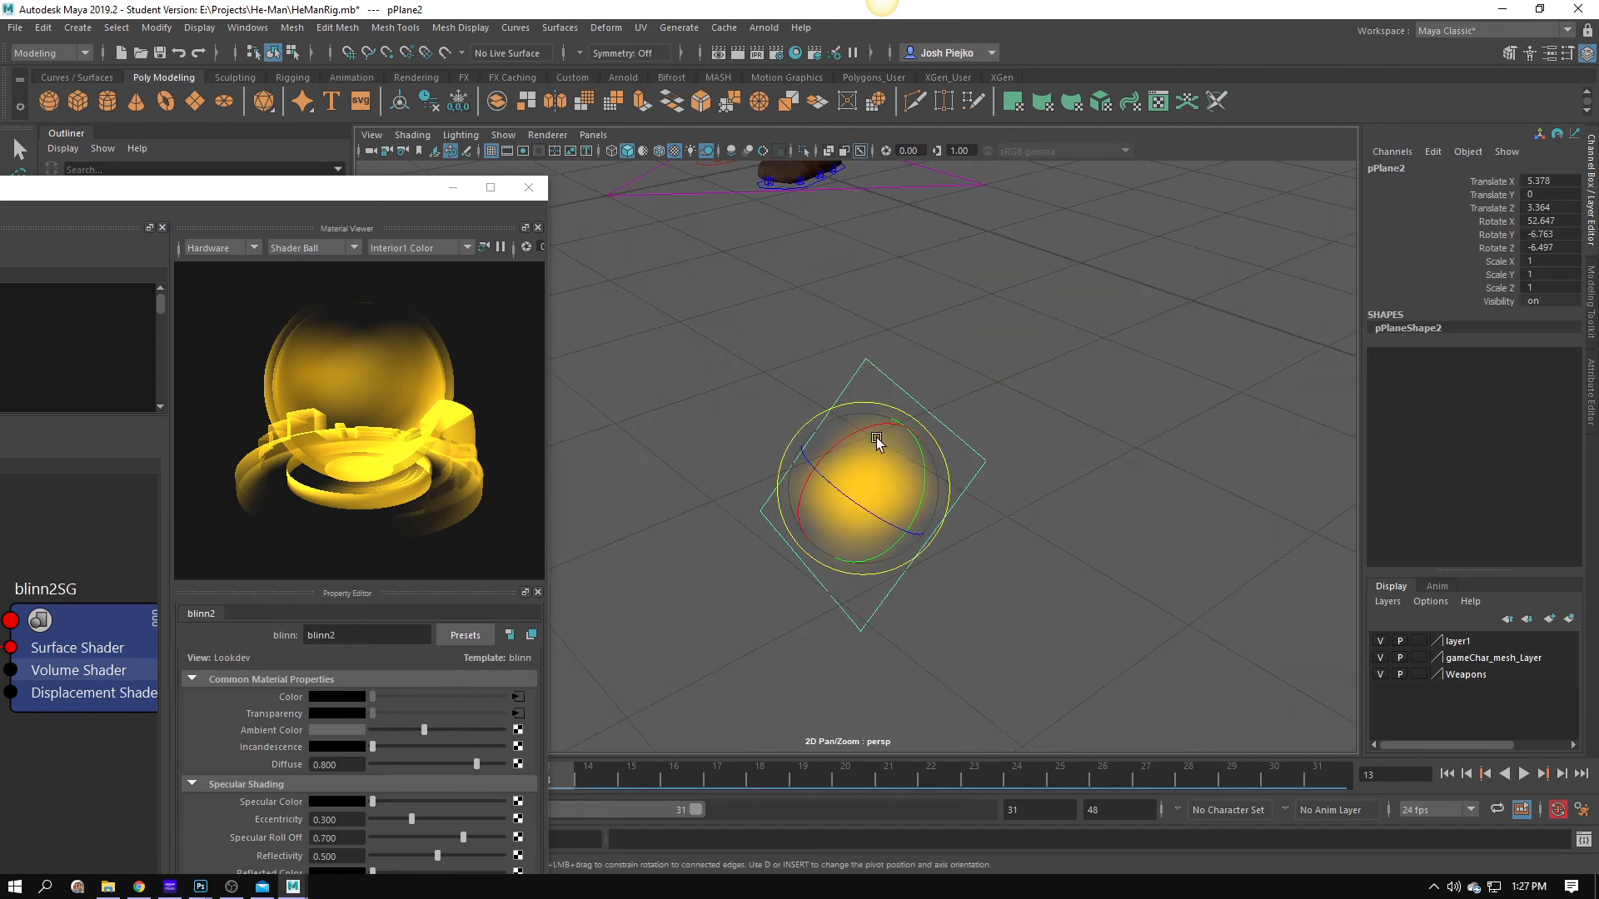
left_click_drag(876, 438, 824, 445)
left_click(1129, 559)
left_click_drag(1130, 560, 1137, 640)
Undo the rotation and the duplication of the glow plane, and clear the selection.
key("ctrl+z")
key("ctrl+z")
key("ctrl+z")
key("ctrl+z")
key("ctrl+z")
left_click(1012, 623)
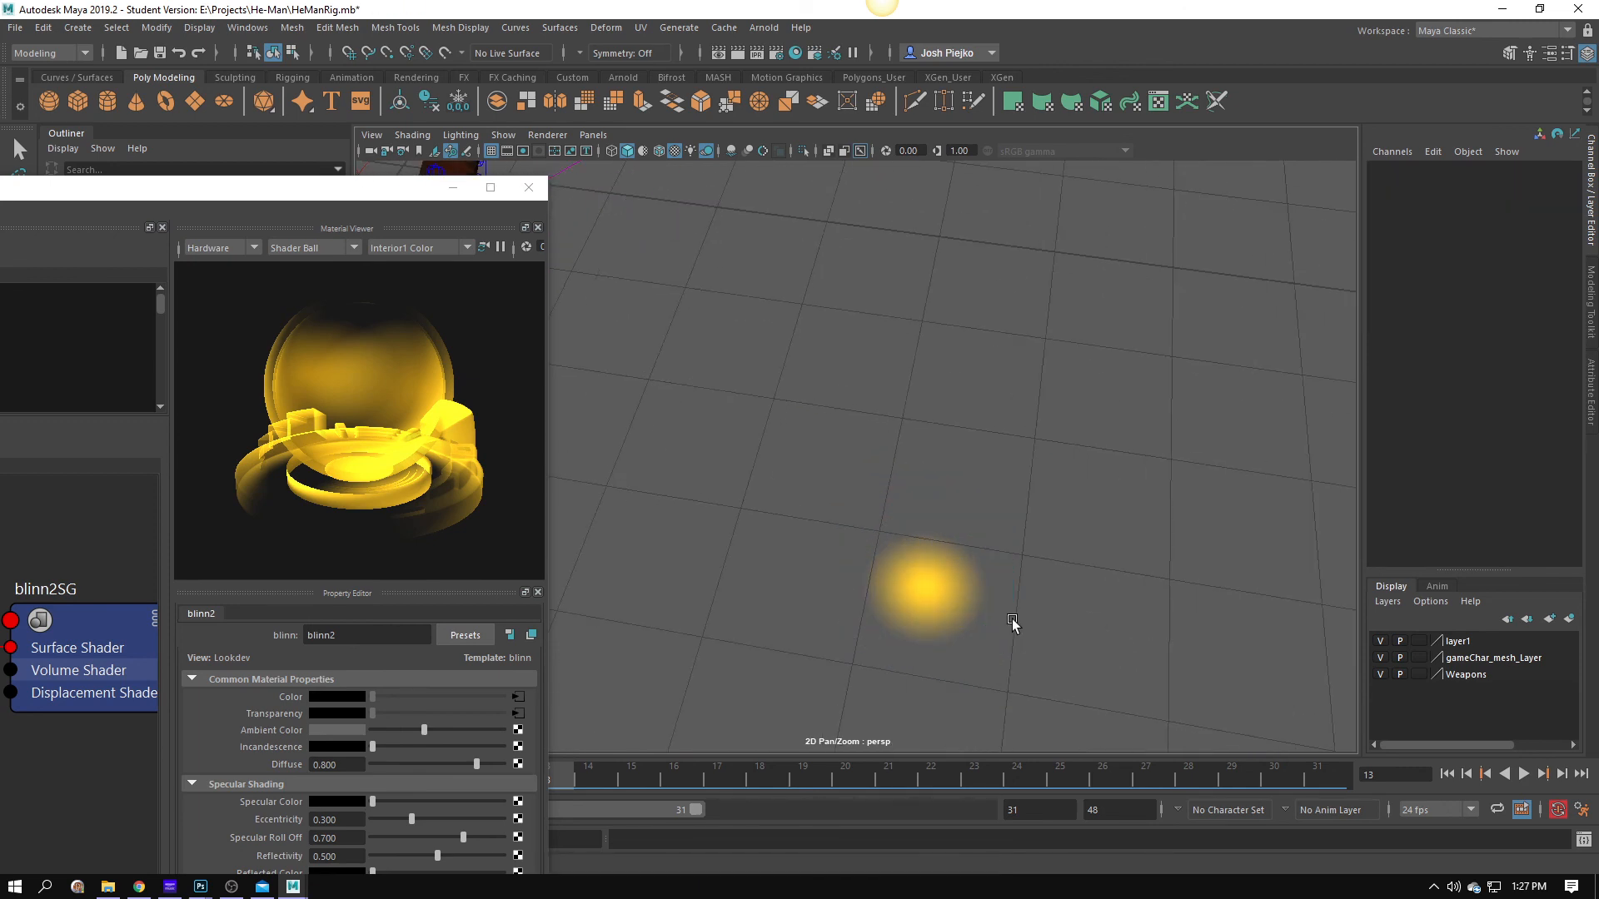
Tilt the original glow plane about 58 degrees in X and move it up in front of the character's upper body.
left_click(938, 601)
key("w")
left_click_drag(938, 601, 600, 542)
left_click_drag(893, 458, 1030, 413)
key("e")
key("w")
left_click_drag(971, 513, 706, 329)
key("f")
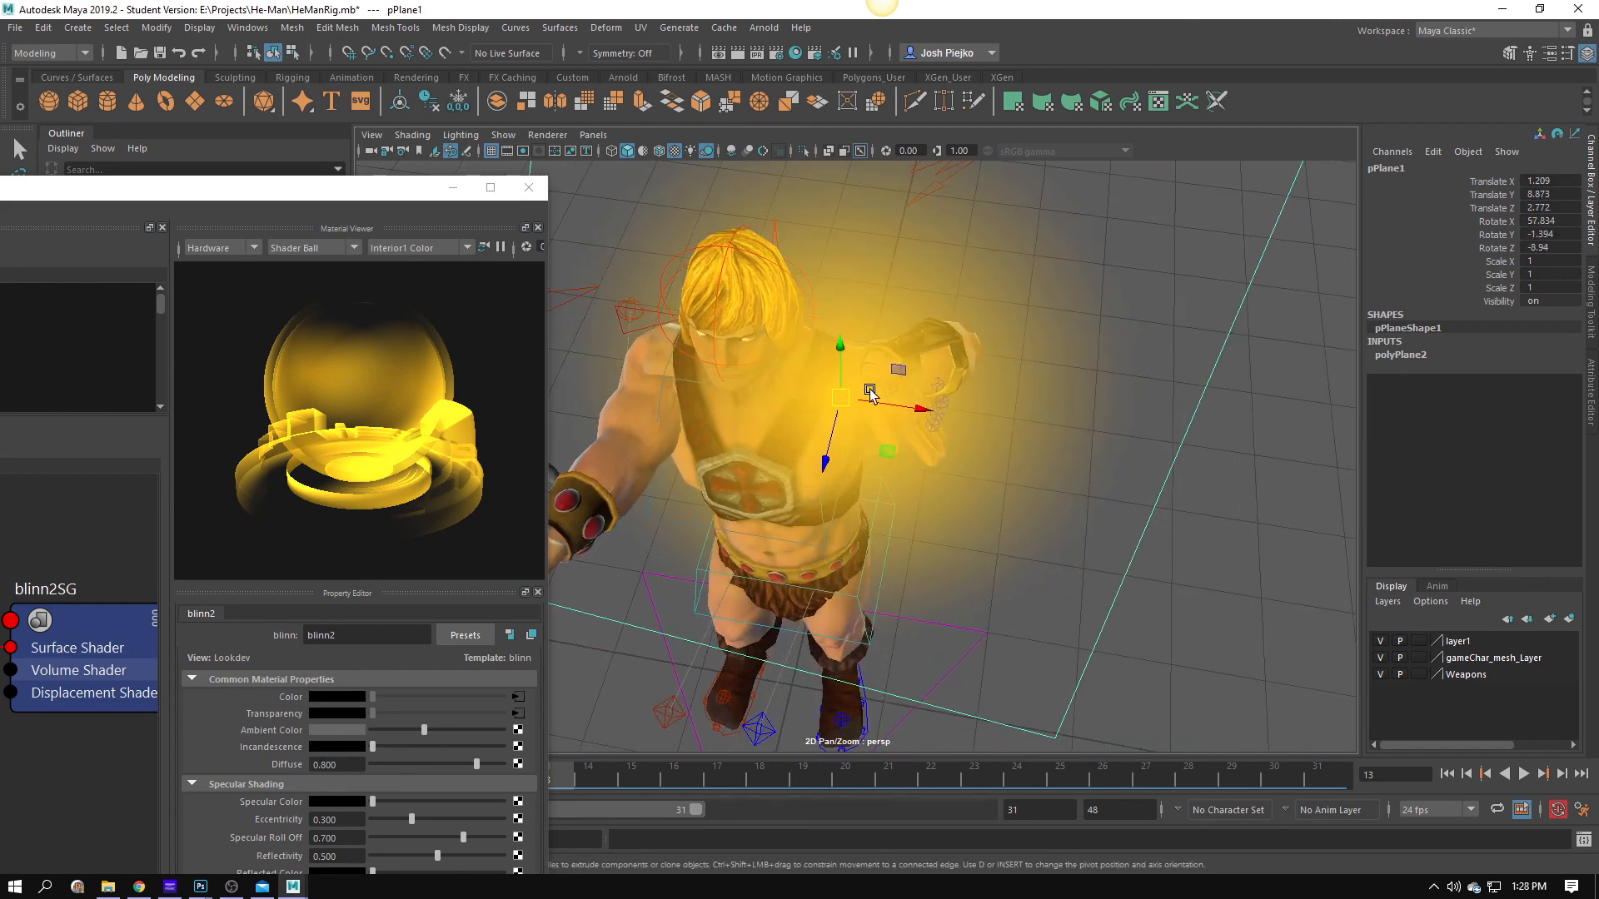
Scale the glow plane uniformly down to about 0.258 and lower it to the side of the character's head.
left_click_drag(889, 411, 1202, 842)
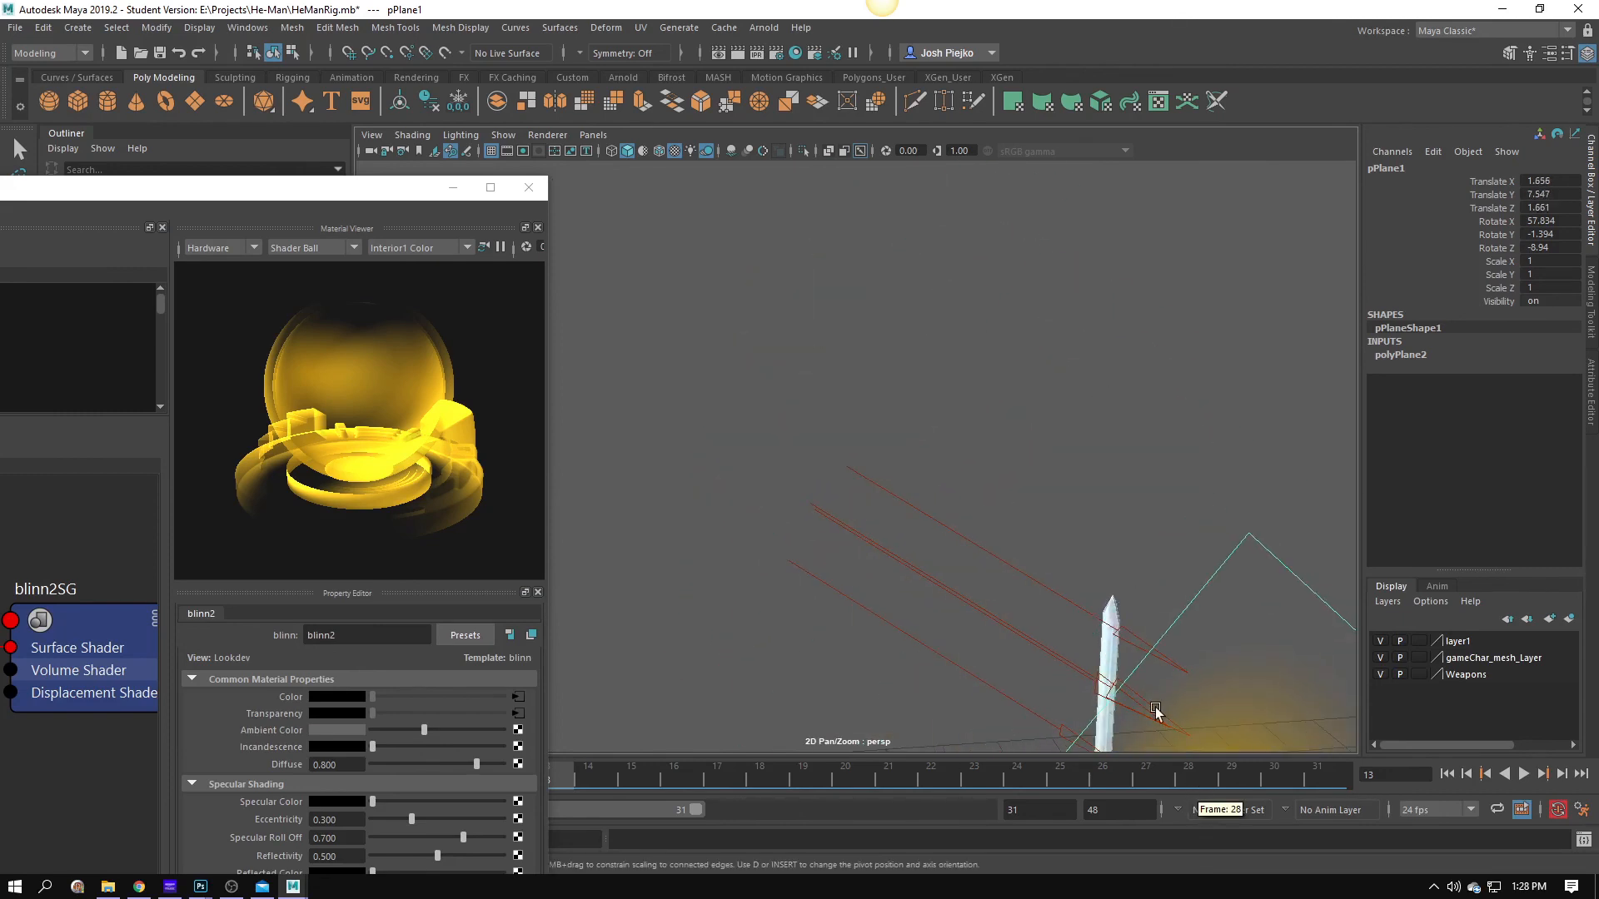
key("r")
left_click_drag(1157, 707, 625, 372)
left_click_drag(752, 403, 648, 409)
key("w")
left_click_drag(757, 400, 932, 550)
scroll(999, 592, "up", 2)
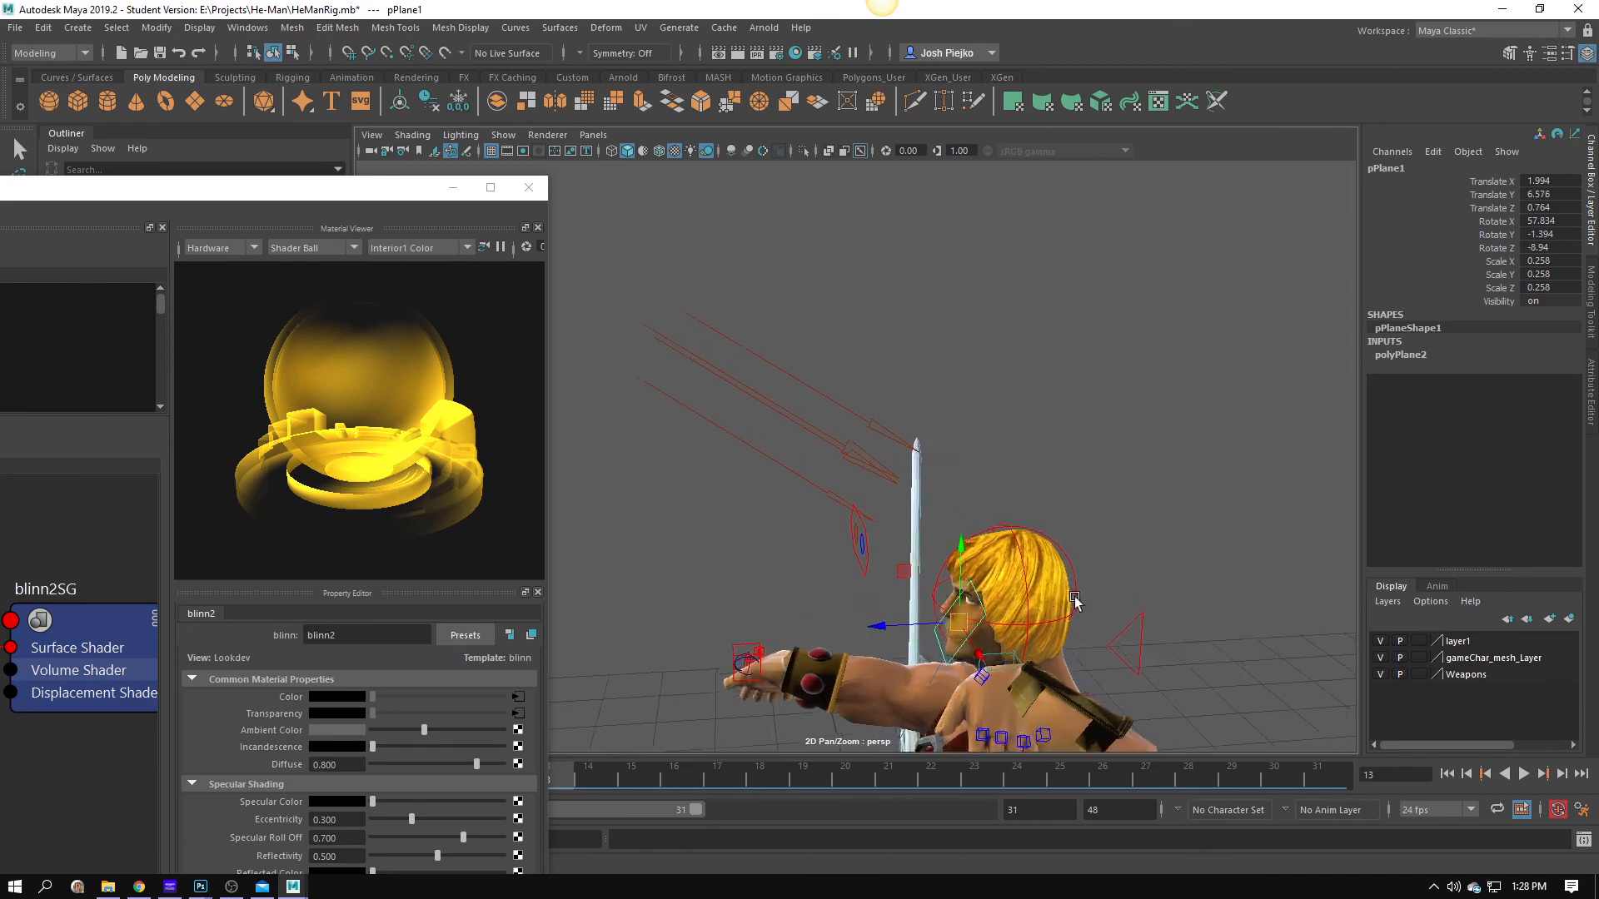
Bring the glow plane in front of the side of the character's face and set the timeline to frame 20.
key("f")
left_click_drag(849, 633, 1041, 569)
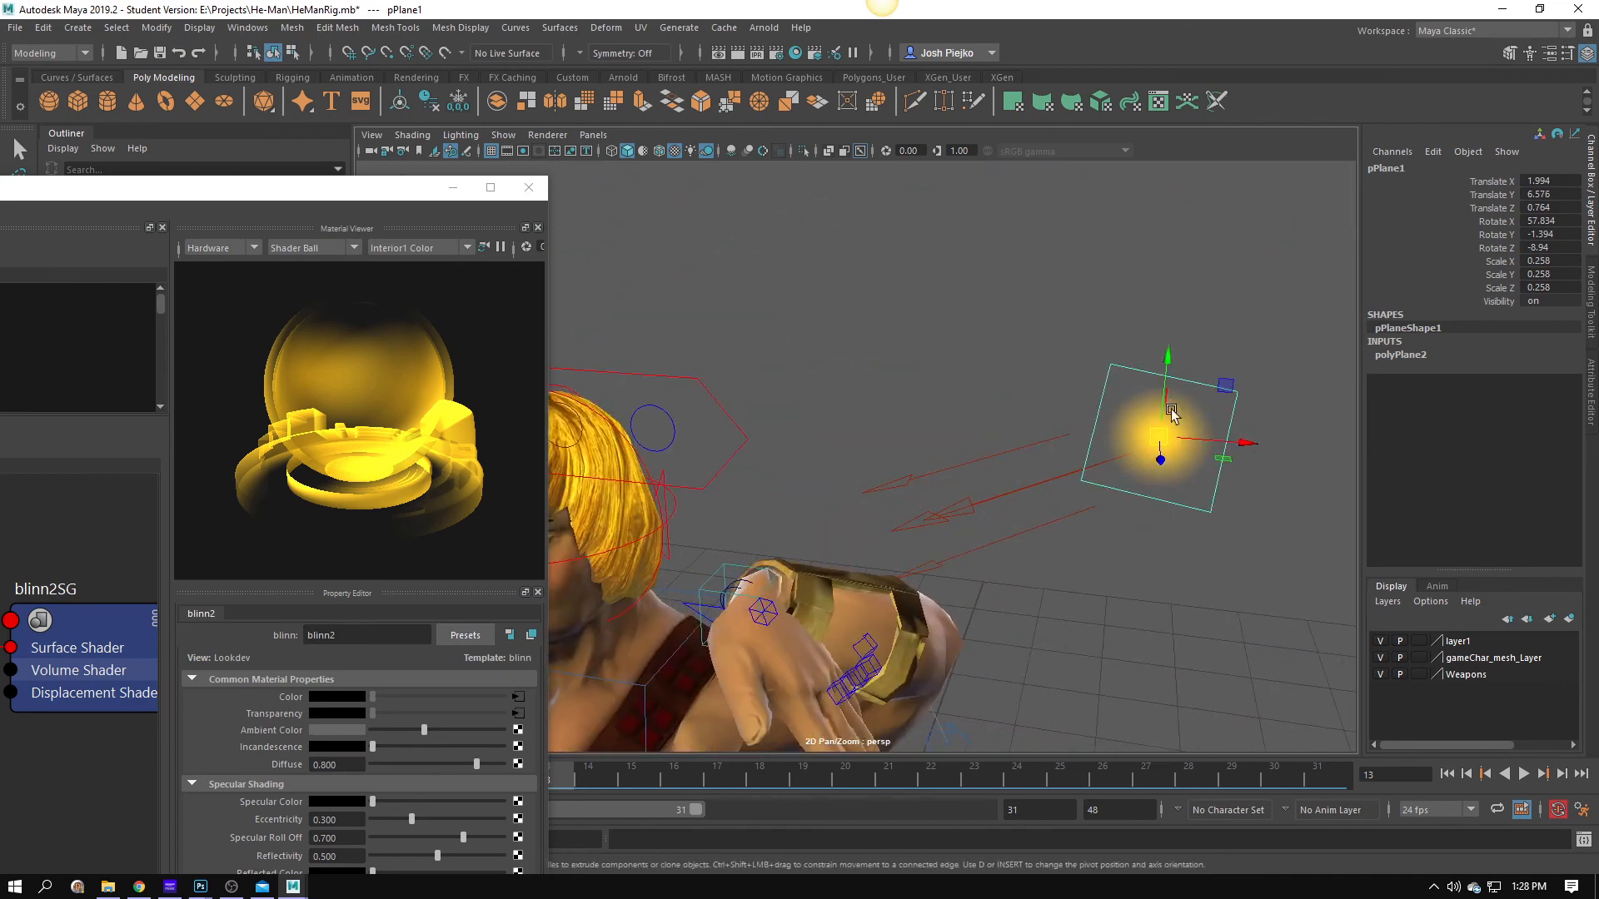
left_click_drag(1157, 439, 655, 556)
left_click_drag(754, 528, 957, 533)
mouse_move(833, 776)
left_mouse_down()
mouse_move(807, 772)
mouse_move(846, 772)
left_mouse_up()
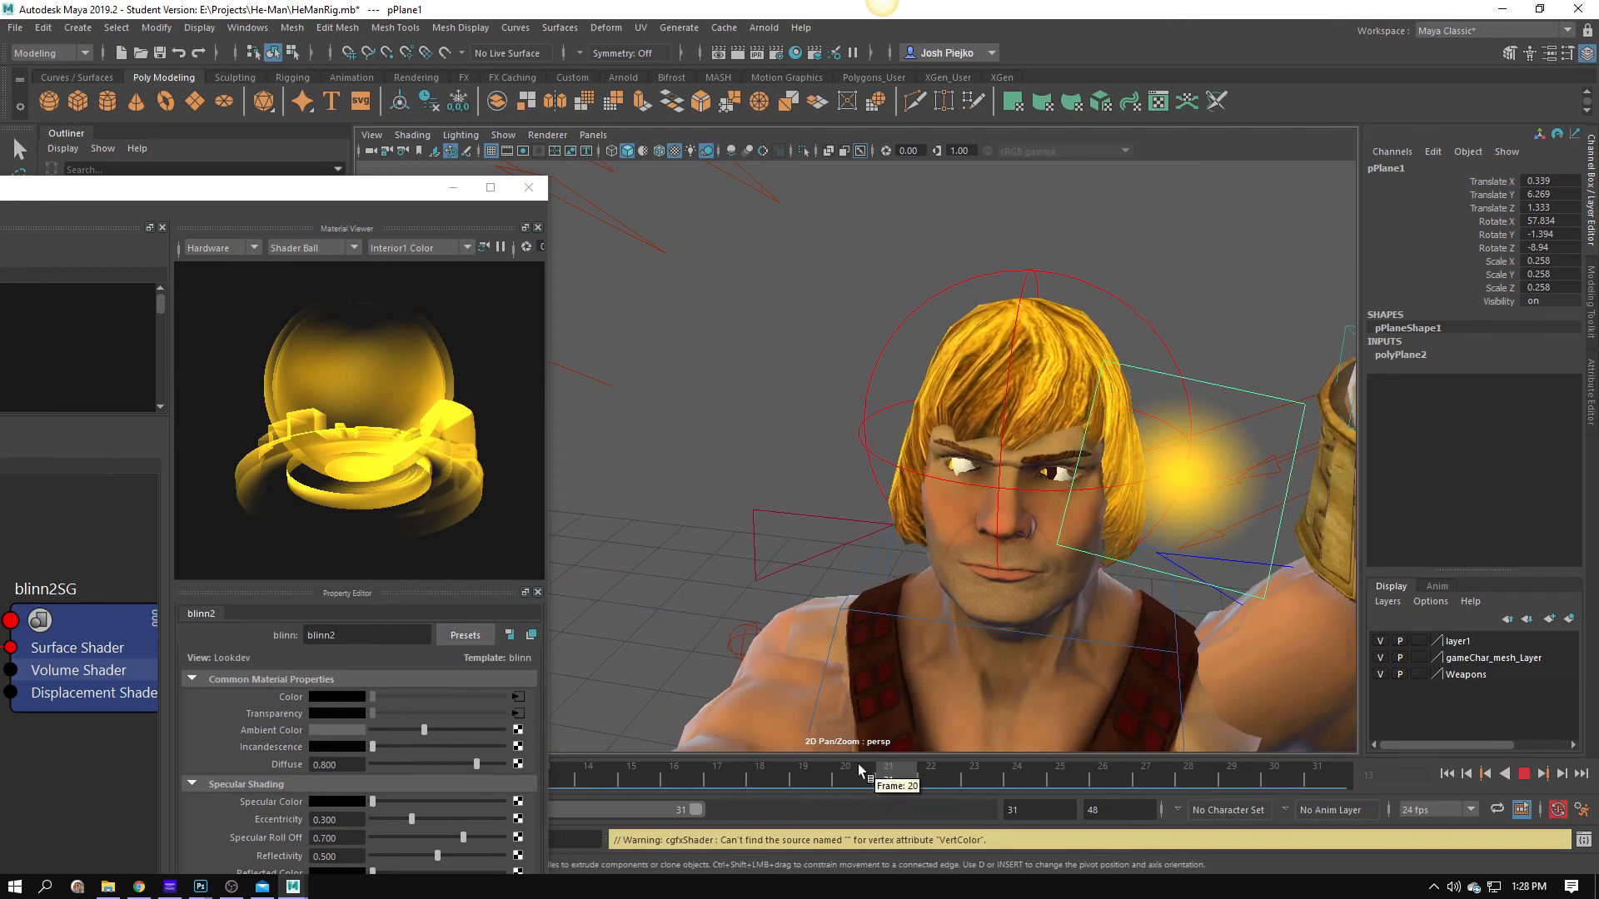
left_click(855, 770)
Move the glow plane closer to the head and scale it uniformly down to about 0.053.
left_click_drag(841, 617, 937, 570)
left_click_drag(1018, 431, 649, 528)
key("r")
left_click_drag(649, 528, 1182, 453)
key("w")
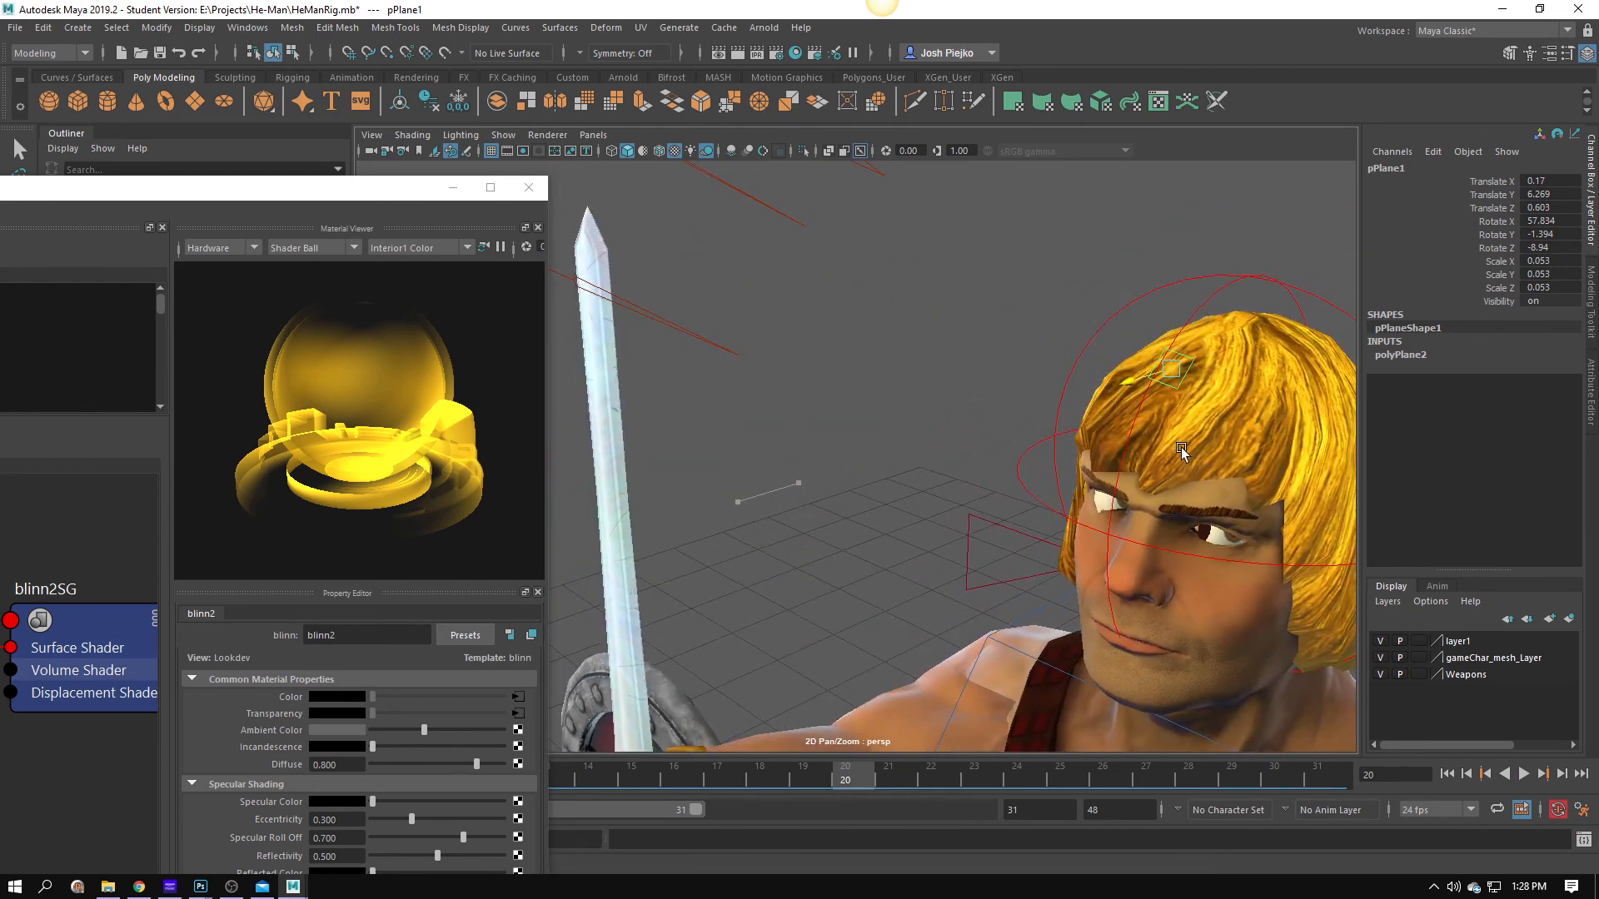
Lower the glow plane to the character's left eye and enlarge it uniformly to about 0.094.
left_click_drag(1182, 308, 1174, 467)
left_click_drag(1116, 593, 903, 429)
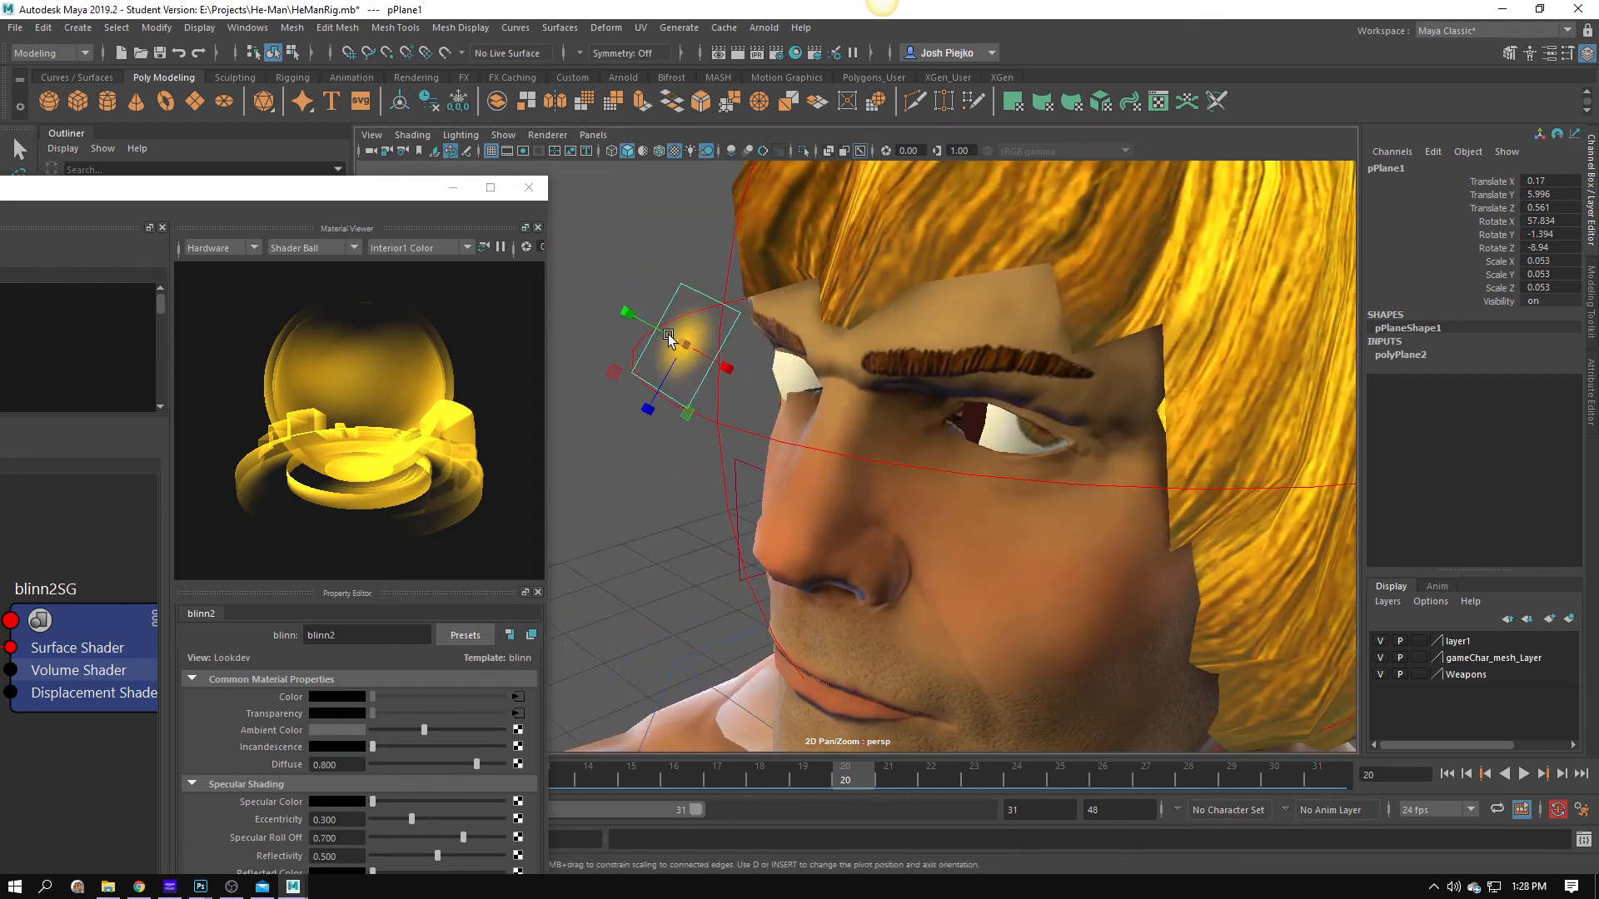
left_click_drag(684, 342, 1041, 426)
key("w")
left_click_drag(1041, 426, 1099, 450)
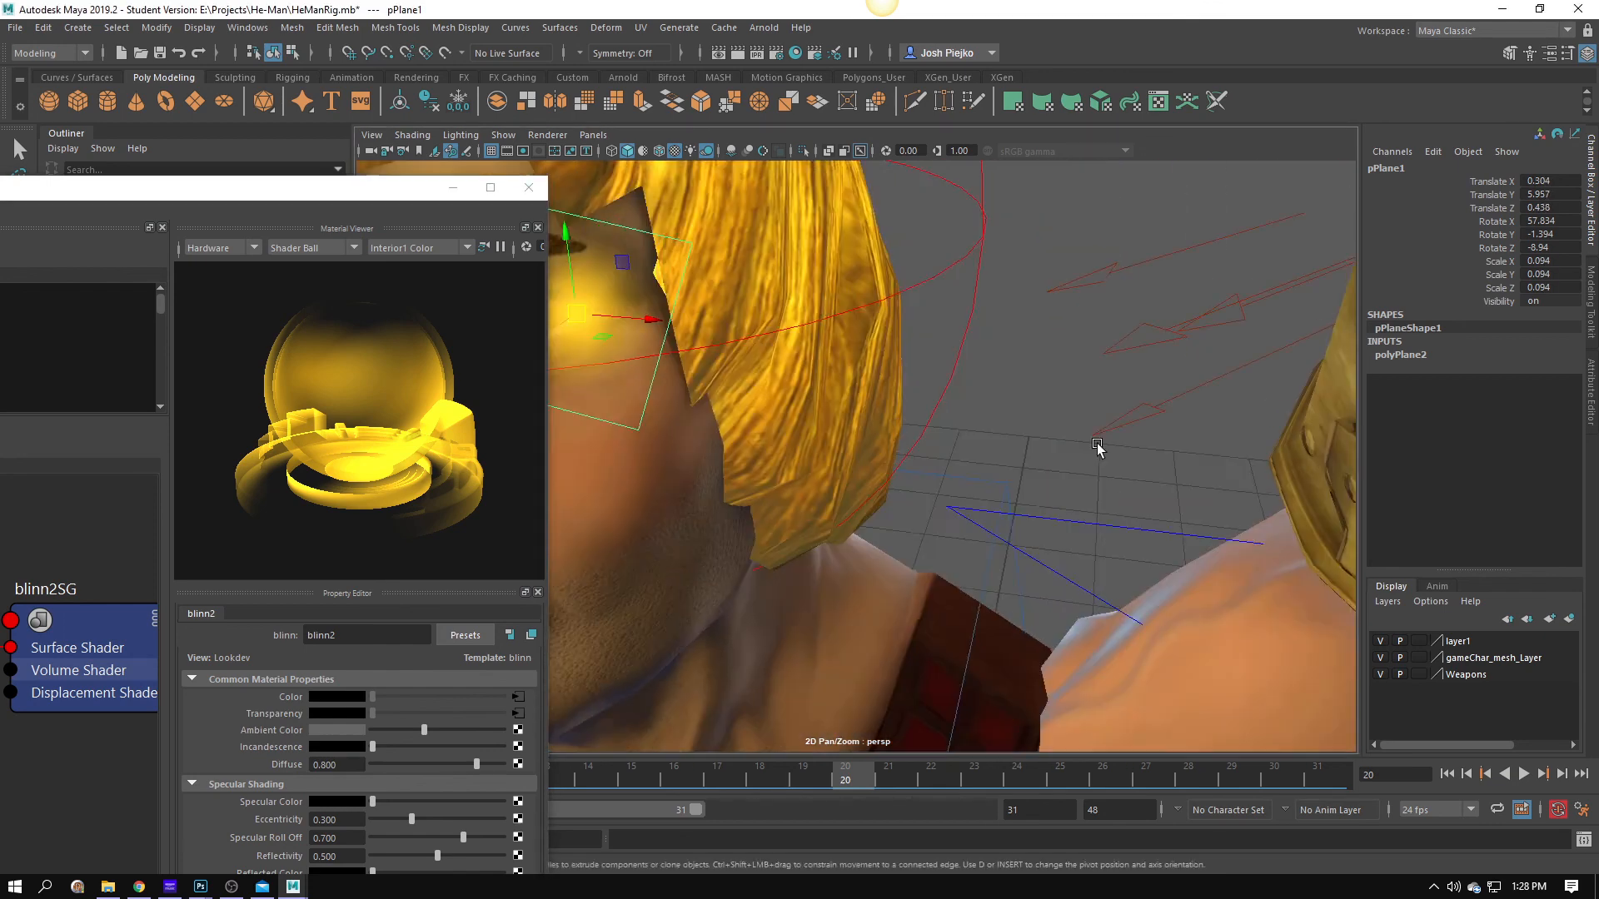
Fit the glow plane over the character's left eye, facing forward at a uniform scale of about 0.171, and deselect it.
left_click_drag(846, 461, 917, 503)
left_click_drag(1071, 490, 1079, 564)
left_click_drag(895, 564, 1028, 499)
left_click_drag(868, 325, 871, 387)
left_click_drag(840, 463, 1069, 458)
scroll(985, 473, "up", 3)
key("r")
key("e")
key("w")
left_click_drag(1069, 460, 926, 533)
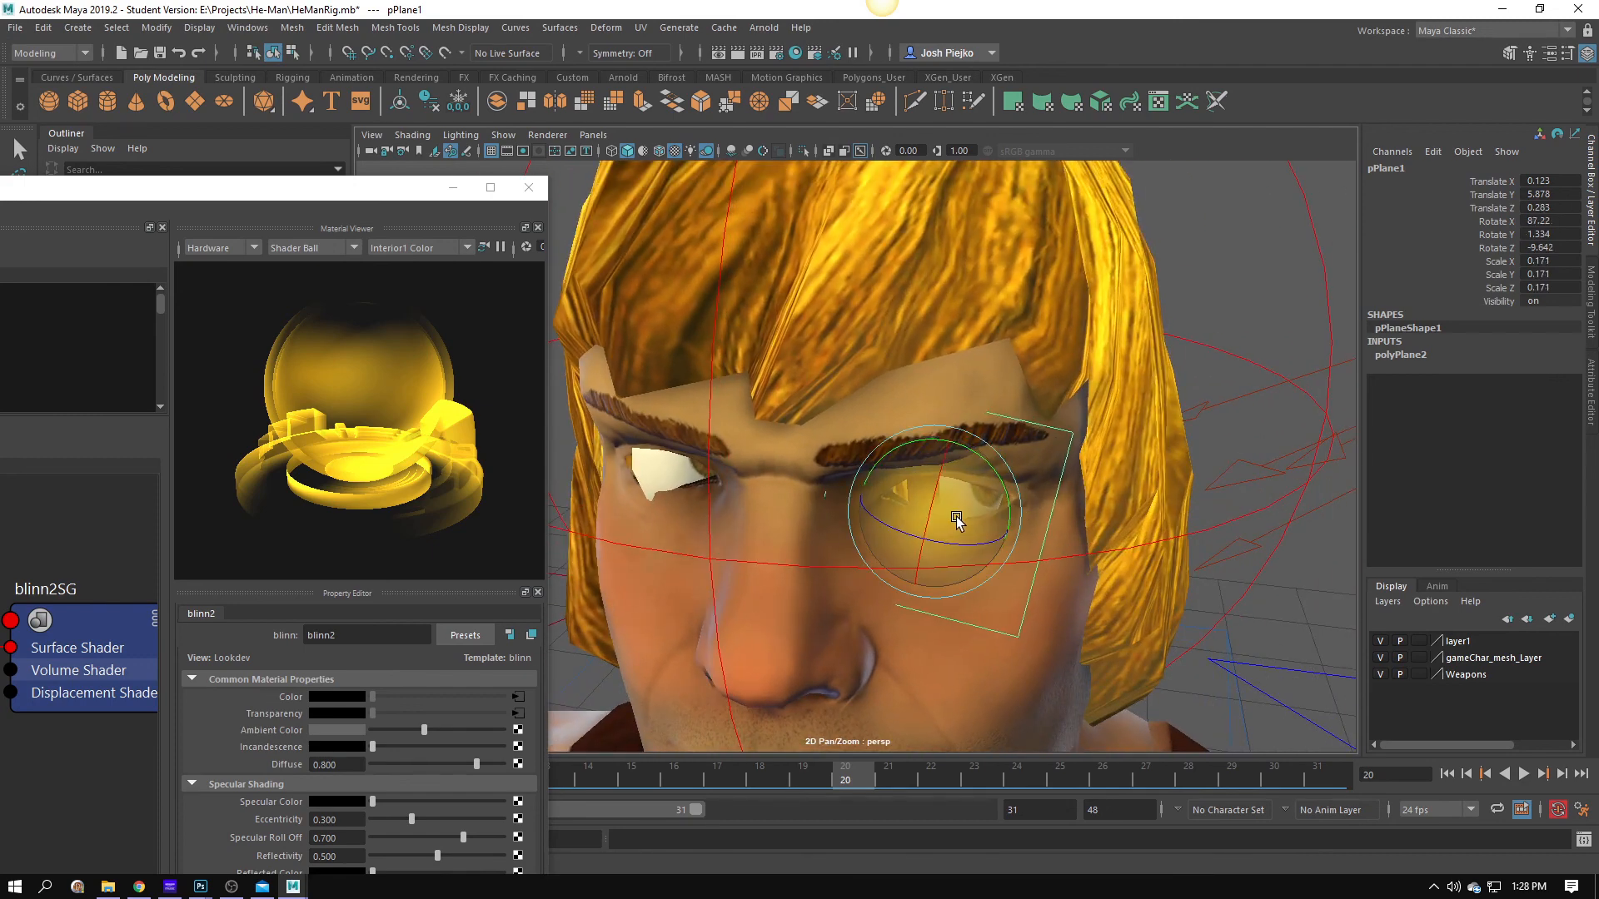
left_click(1316, 597)
left_click_drag(1316, 598, 1155, 519)
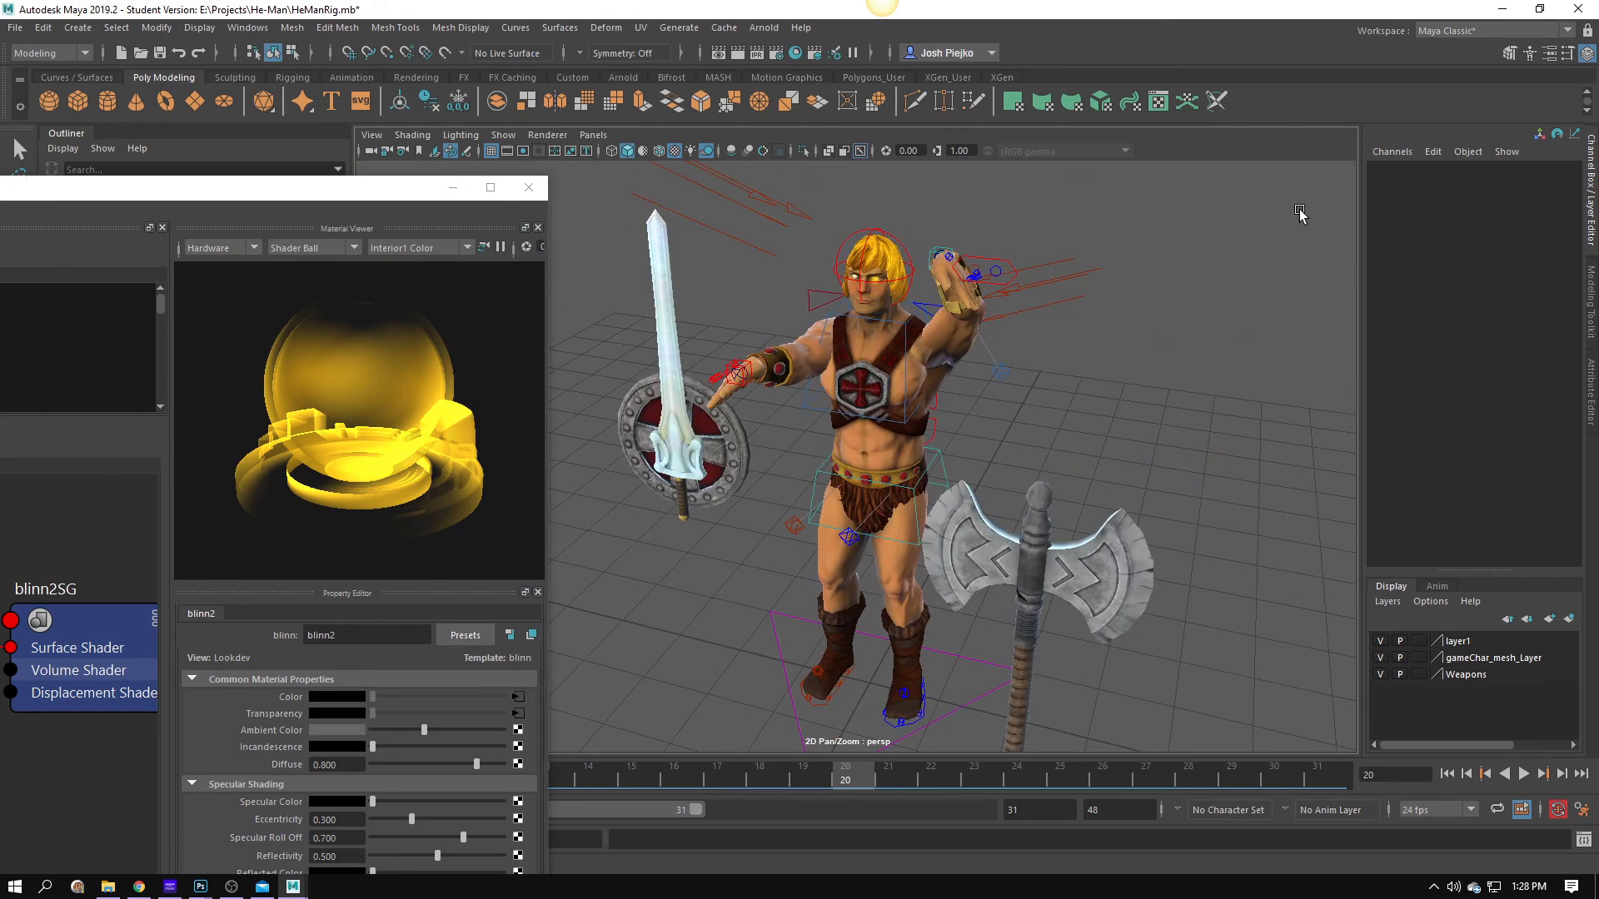
Move the glow plane off the character's face into the open space beside the waist.
left_click_drag(844, 249, 1118, 436)
left_click(956, 320)
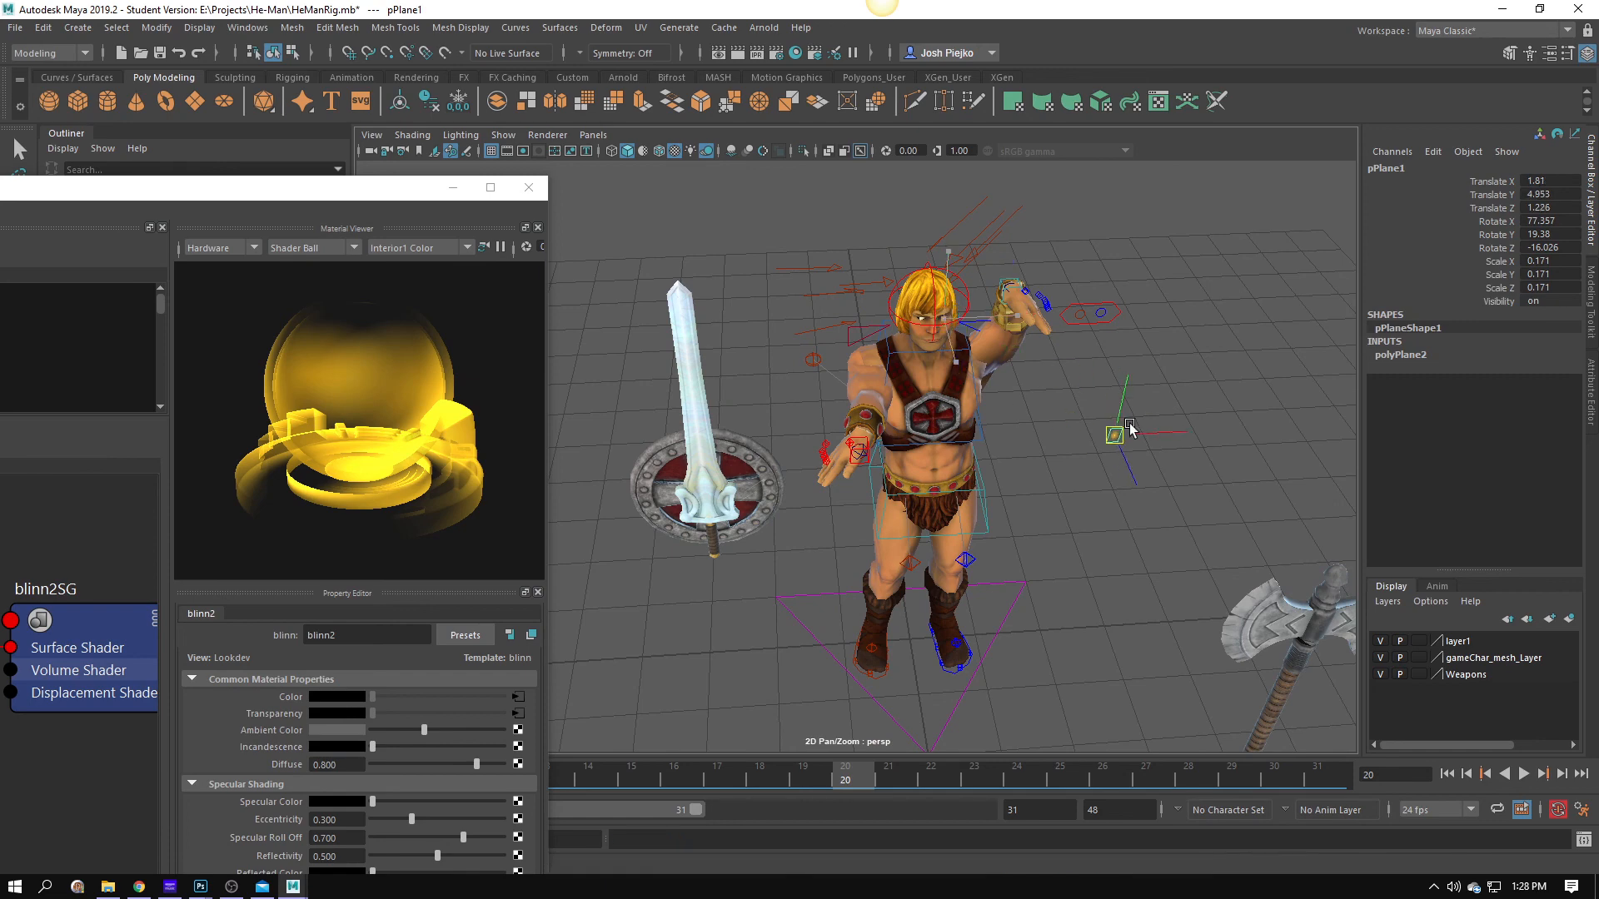
key("f")
scroll(958, 572, "down", 5)
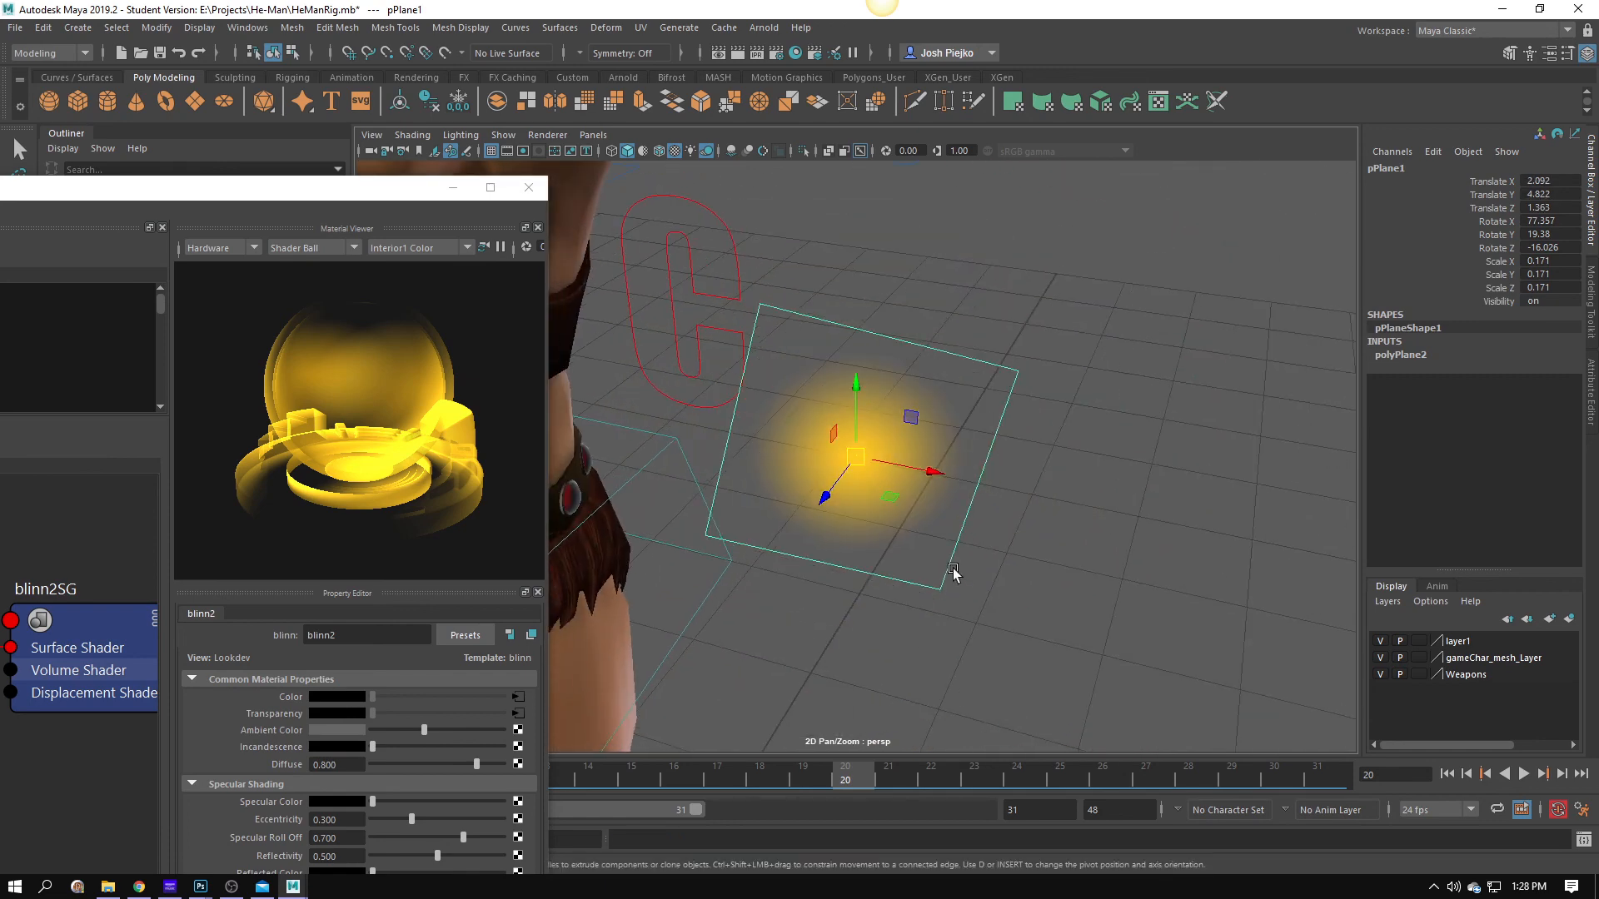
left_click_drag(583, 437, 704, 468)
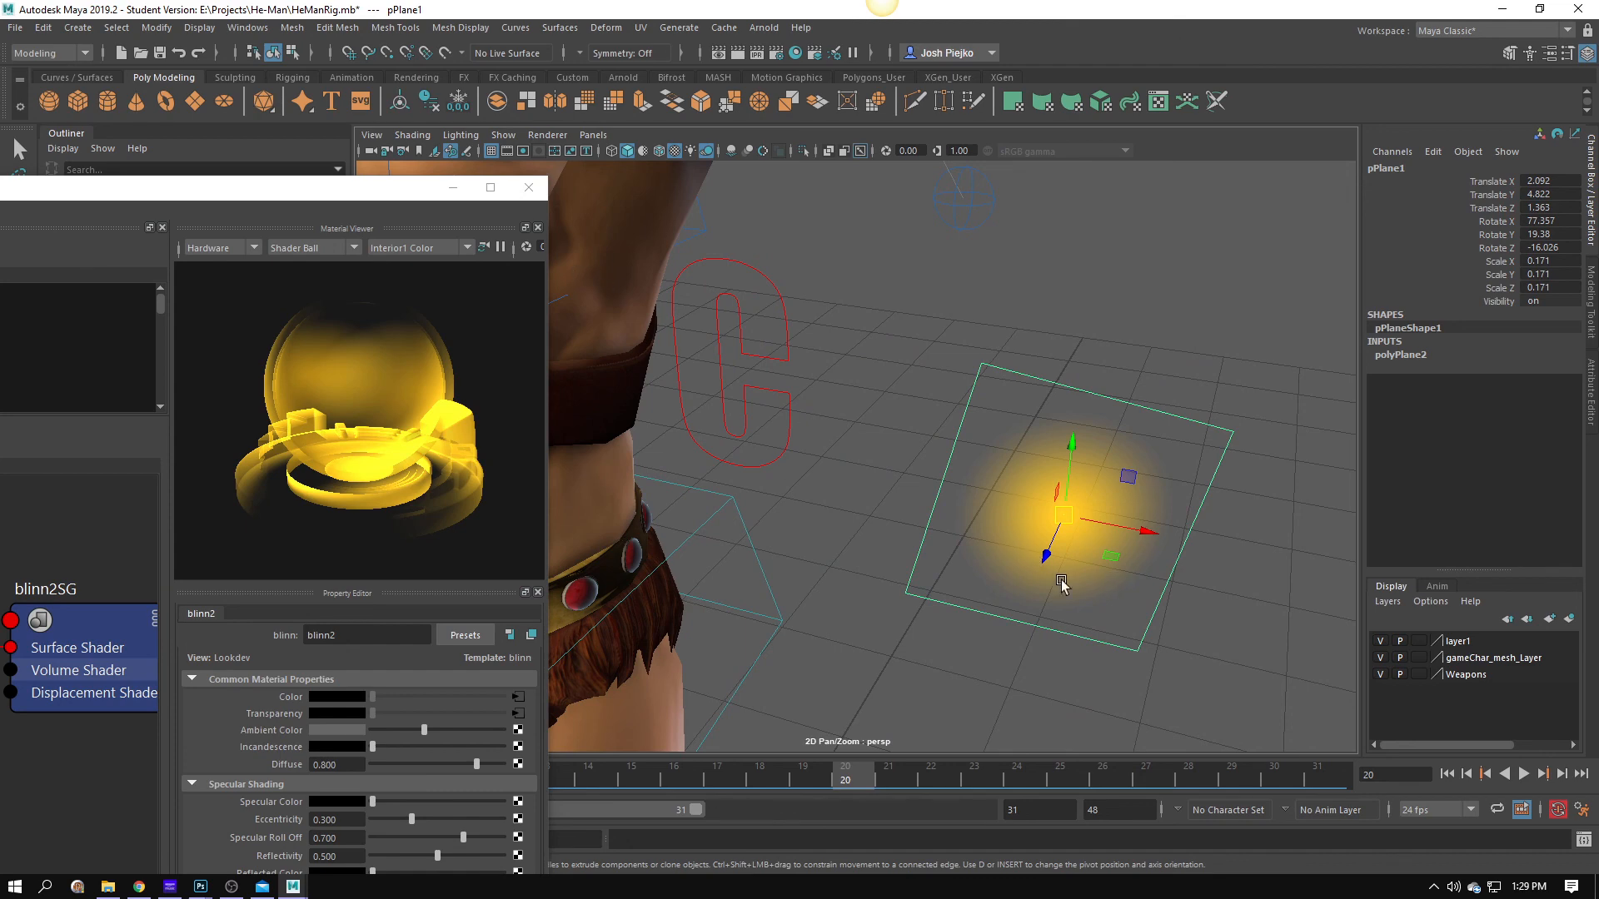
scroll(1061, 579, "down", 4)
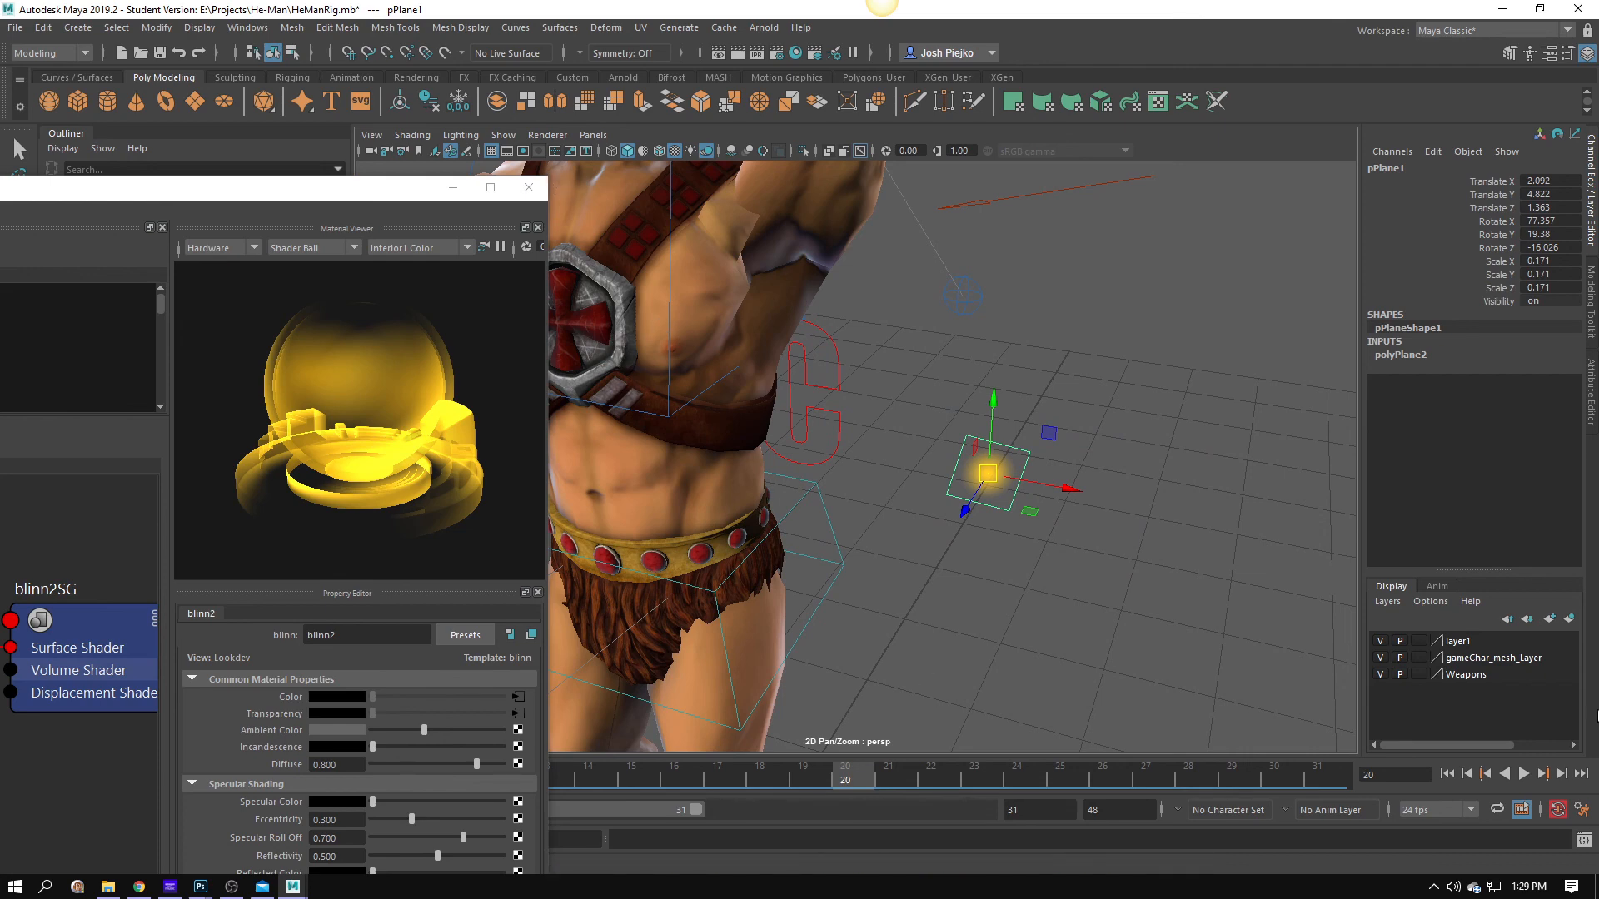
scroll(782, 613, "down", 5)
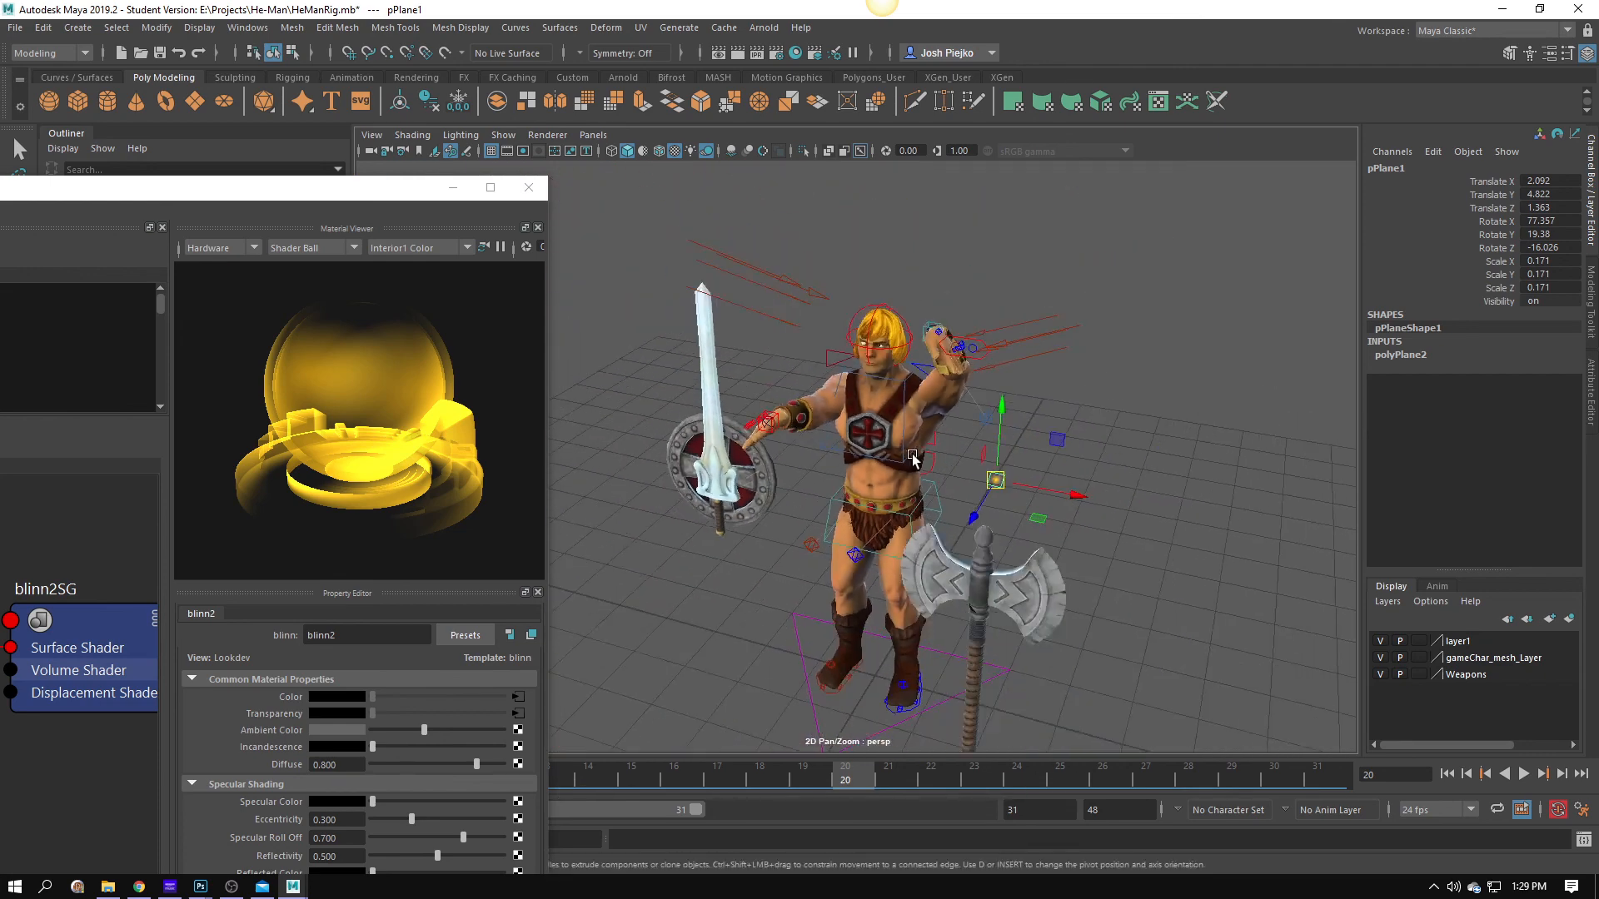
left_click_drag(912, 456, 1103, 372)
scroll(1108, 391, "down", 6)
left_click_drag(1135, 542, 1421, 546)
left_click_drag(1150, 450, 1062, 556)
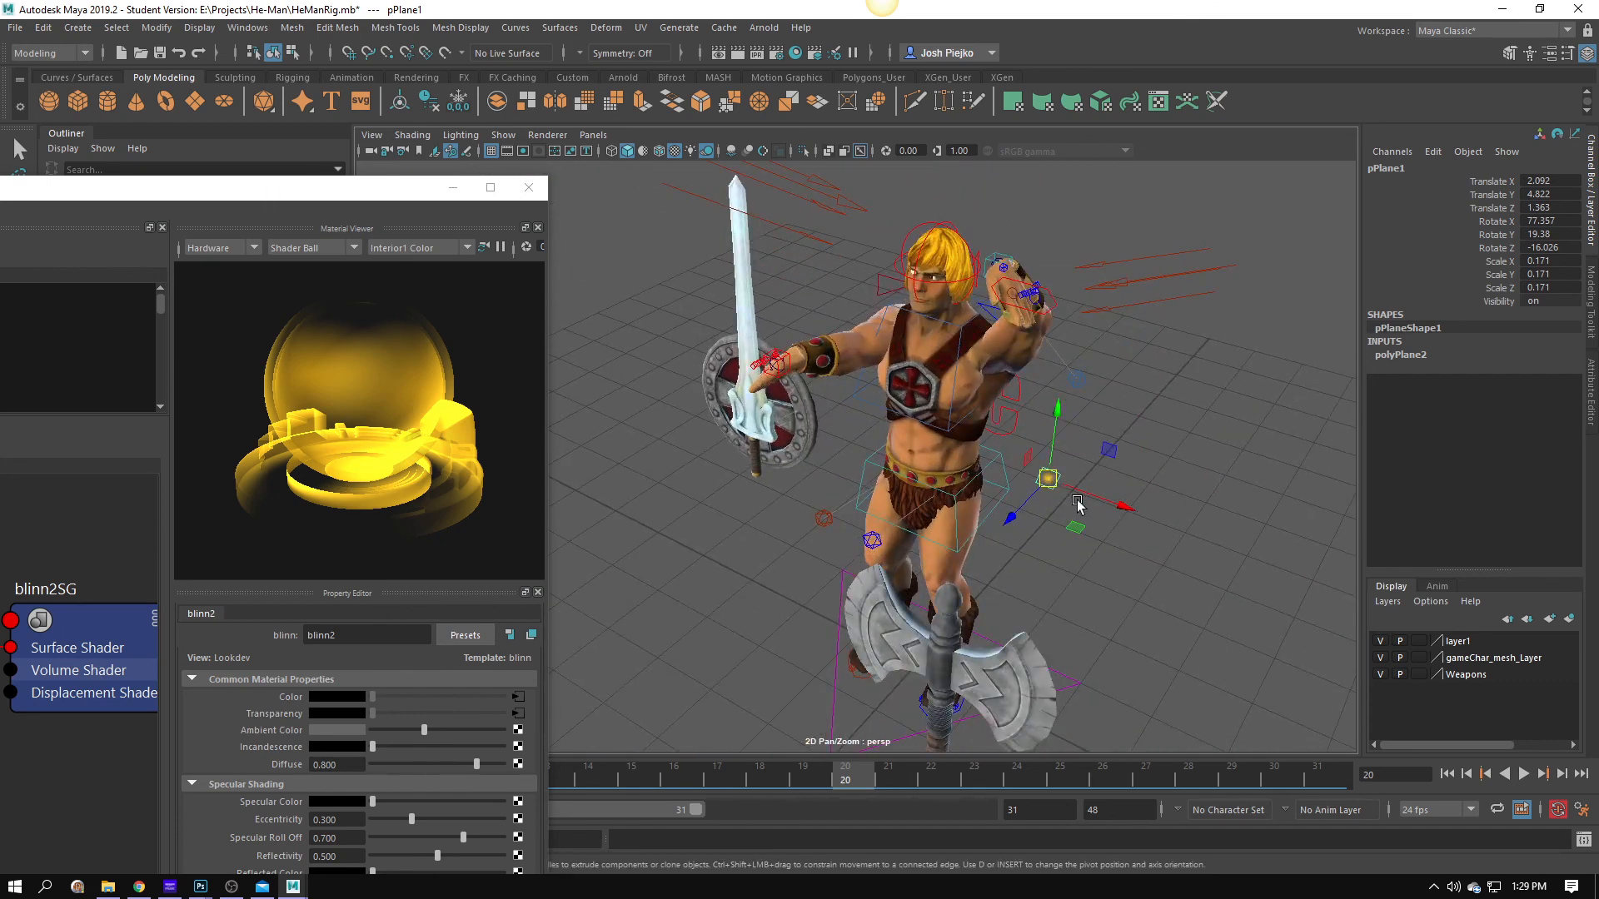